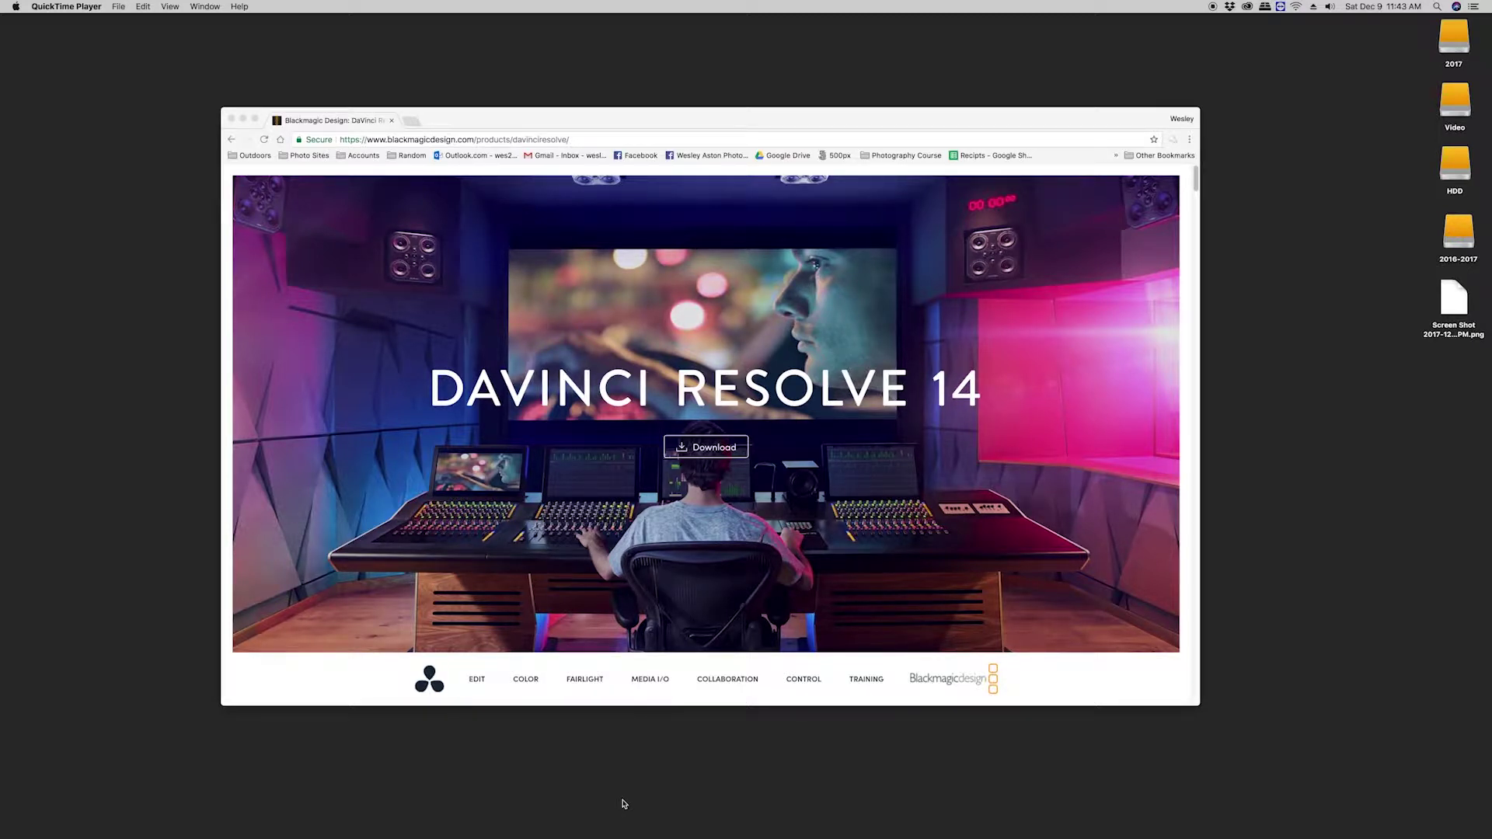
Launch DaVinci Resolve and open the Untitled Project from the project list
{"action": "mouse_move", "coordinate": [586, 836]}
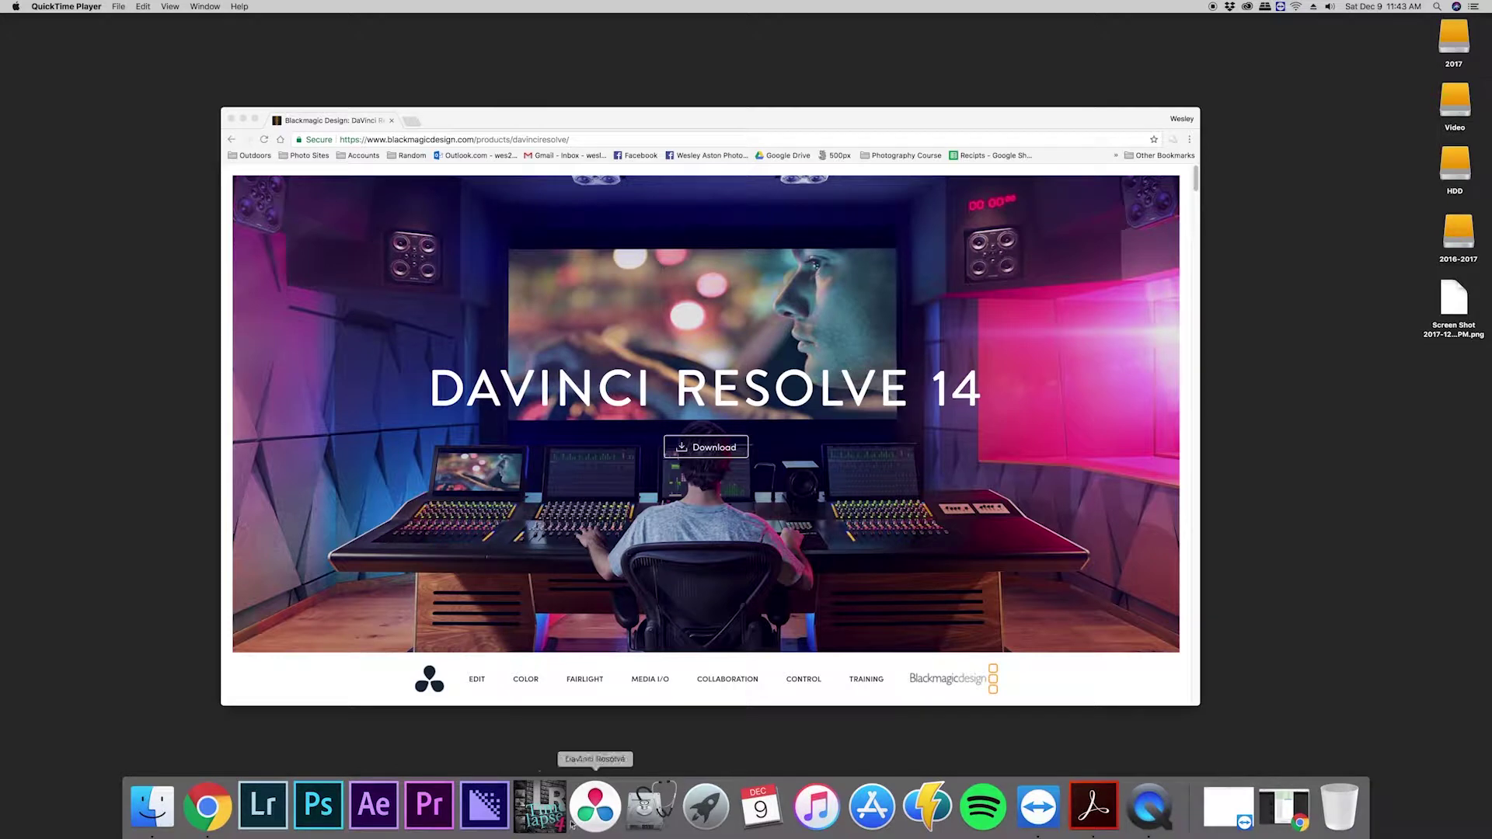
{"action": "left_click", "coordinate": [584, 819]}
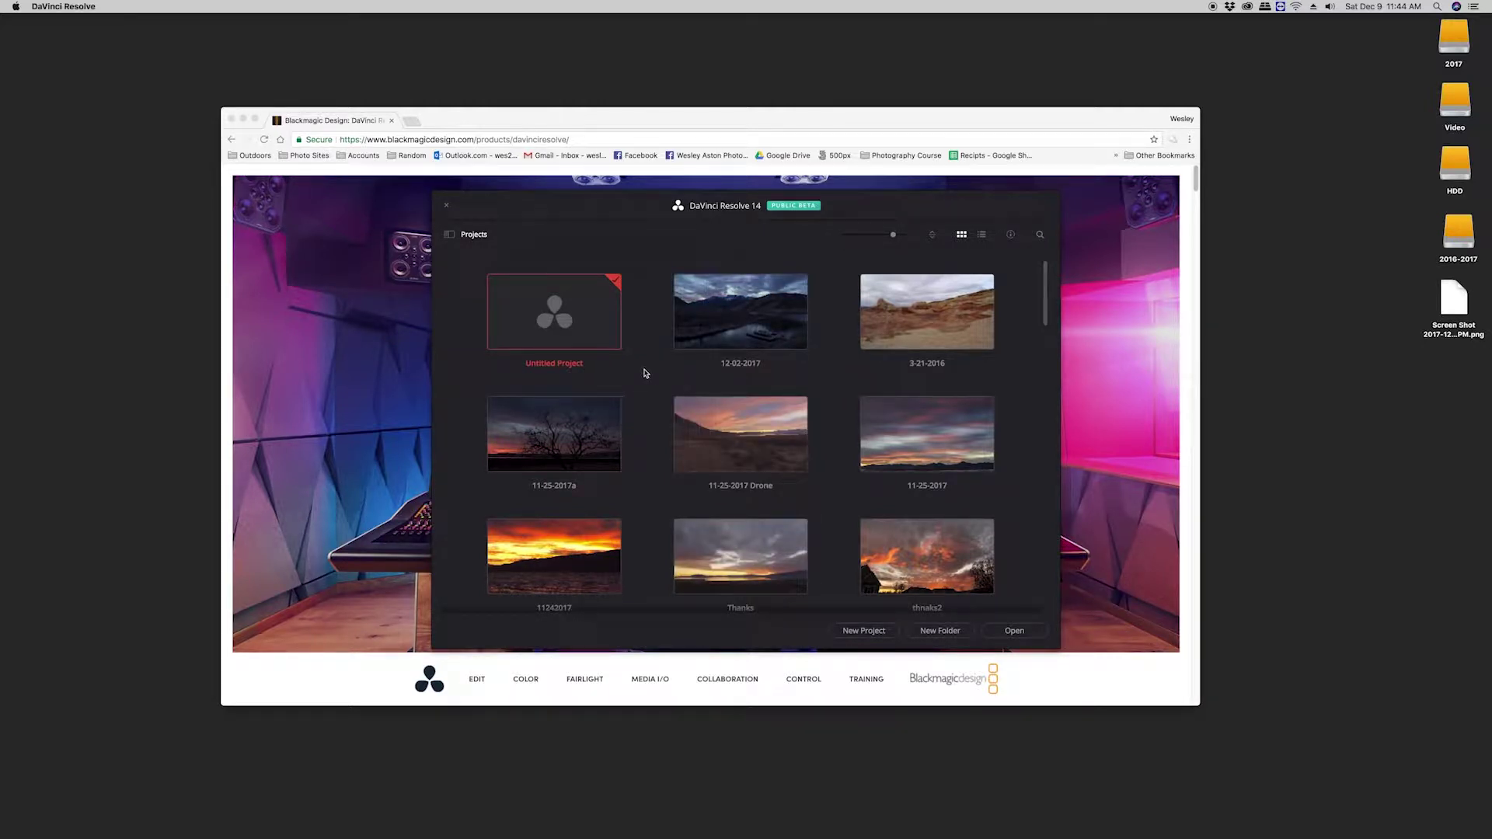
{"action": "double_click", "coordinate": [543, 333]}
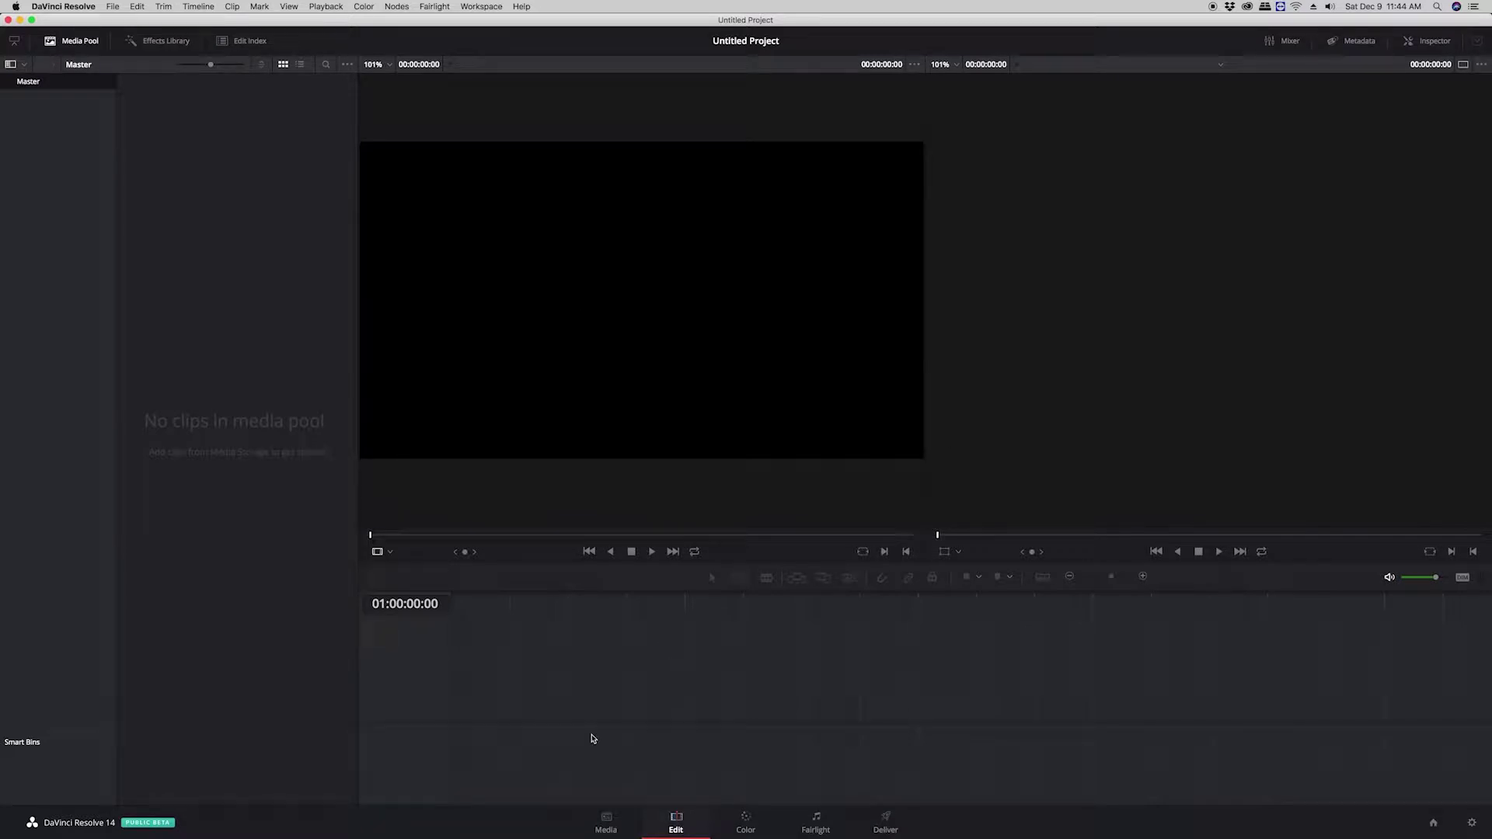
Look through the Media, Edit, Color, Fairlight and Deliver pages one after another
{"action": "left_click", "coordinate": [613, 823]}
{"action": "left_click", "coordinate": [677, 822]}
{"action": "left_click", "coordinate": [748, 822]}
{"action": "left_click", "coordinate": [814, 822]}
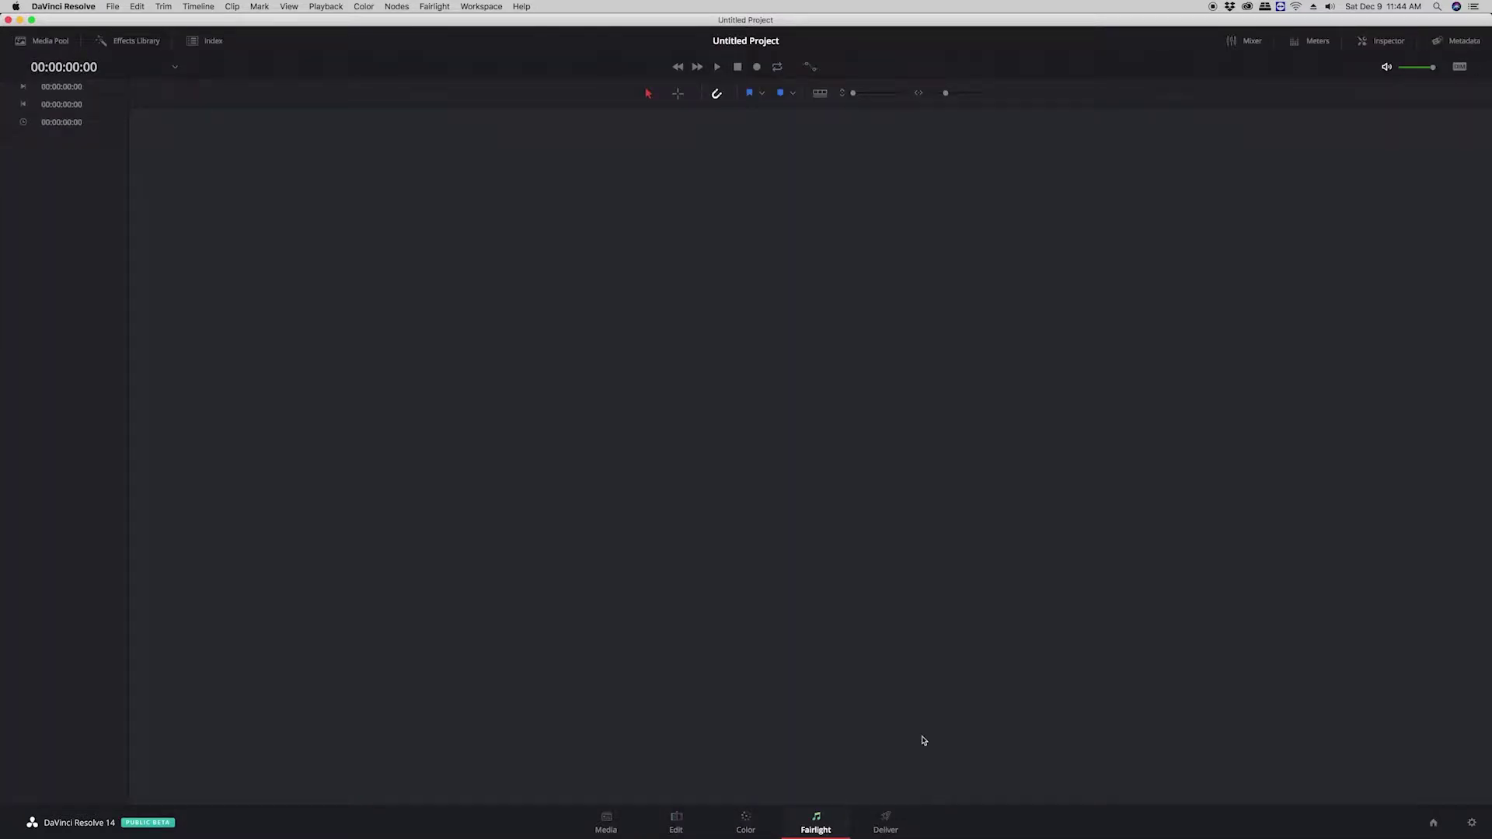
{"action": "key", "text": "shift+8"}
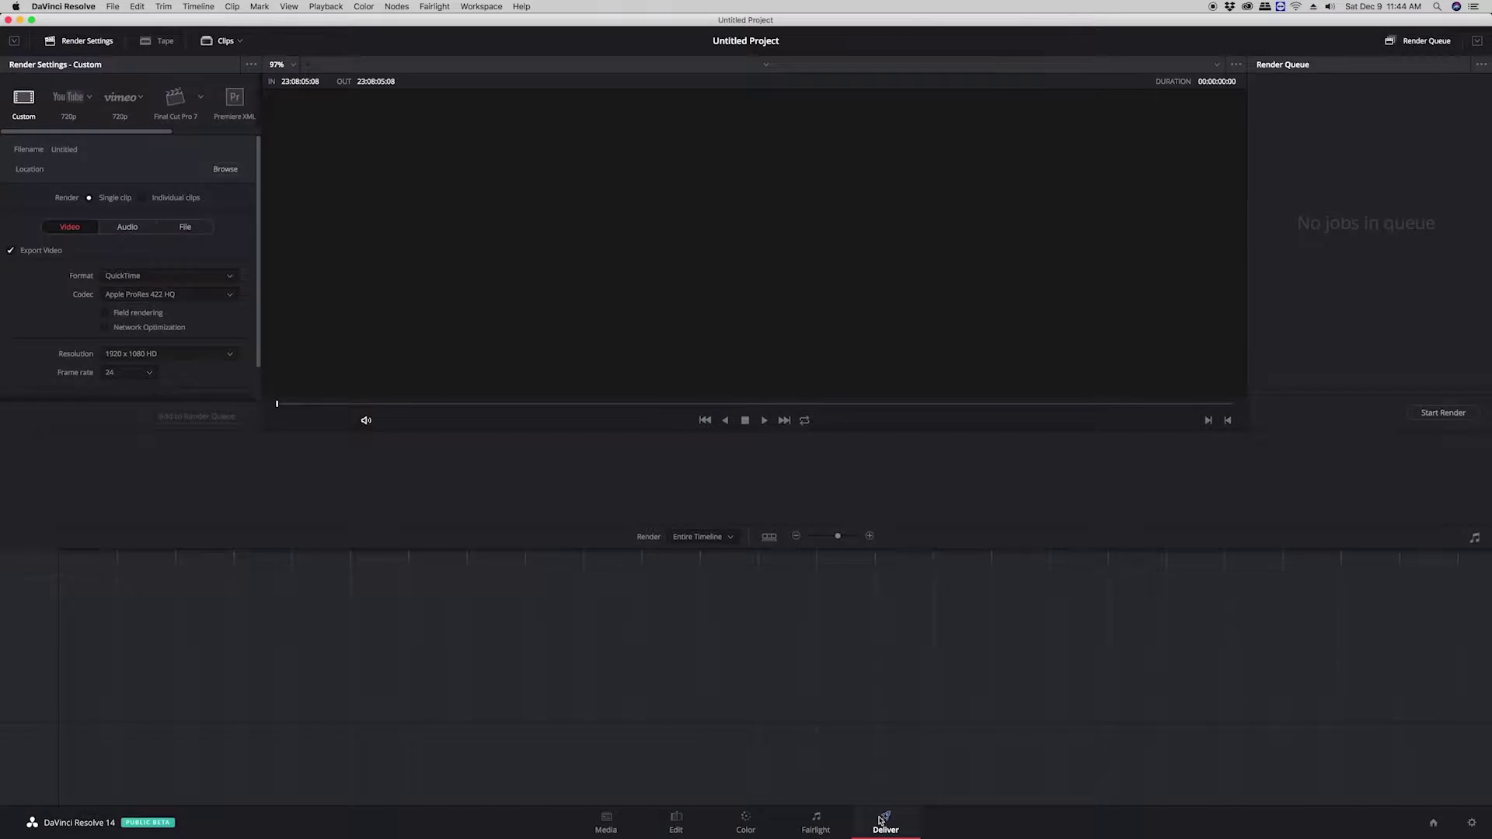
On the Media page, browse the 2017 drive to the 11-24-2017 shoot and show the clips in its Sony CLIP folder
{"action": "key", "text": "shift+2"}
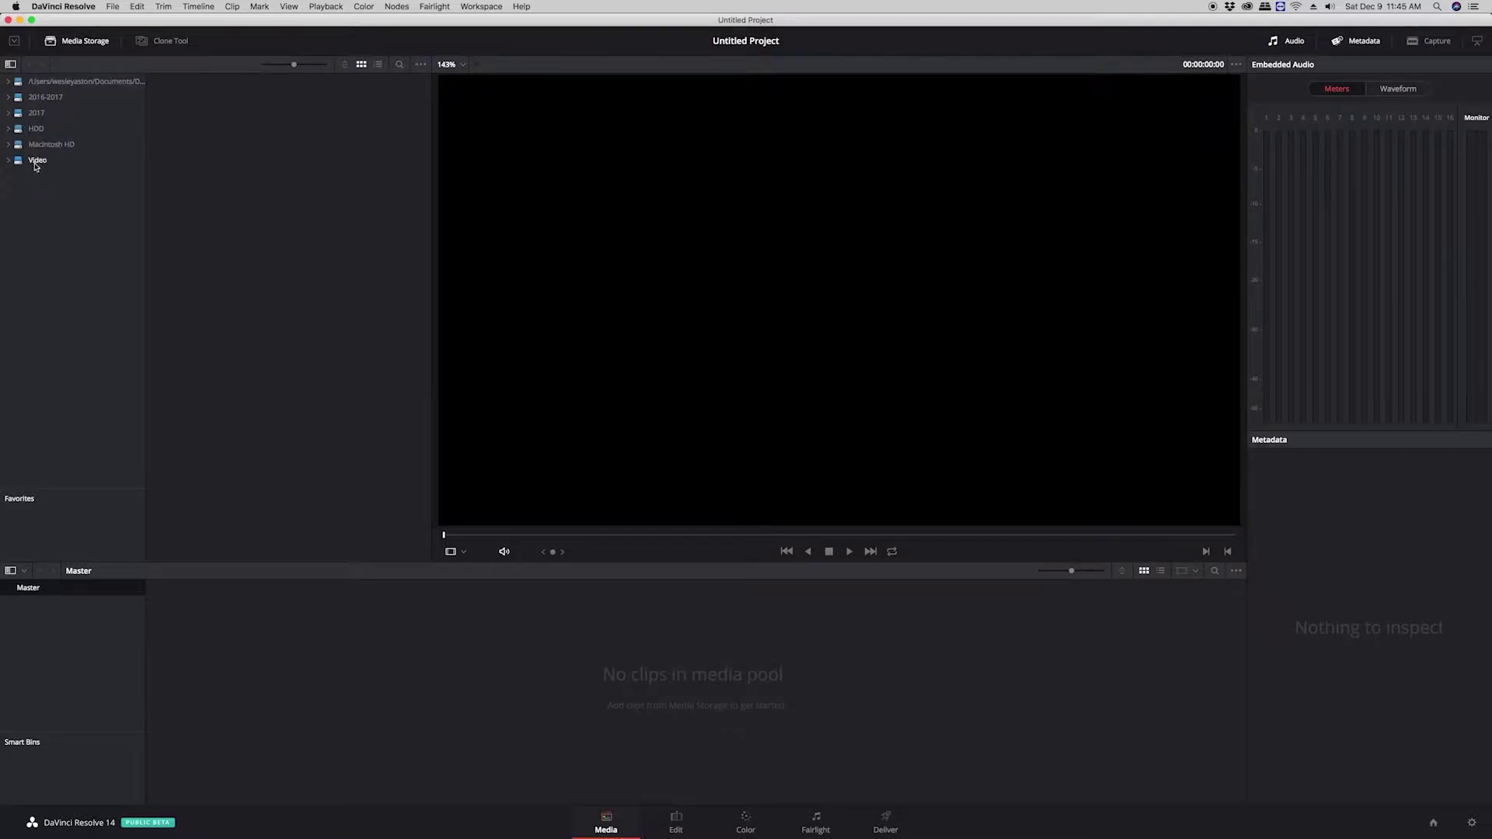
{"action": "left_click", "coordinate": [8, 114]}
{"action": "left_click", "coordinate": [14, 135]}
{"action": "scroll", "coordinate": [240, 435], "scroll_direction": "down", "scroll_amount": 5}
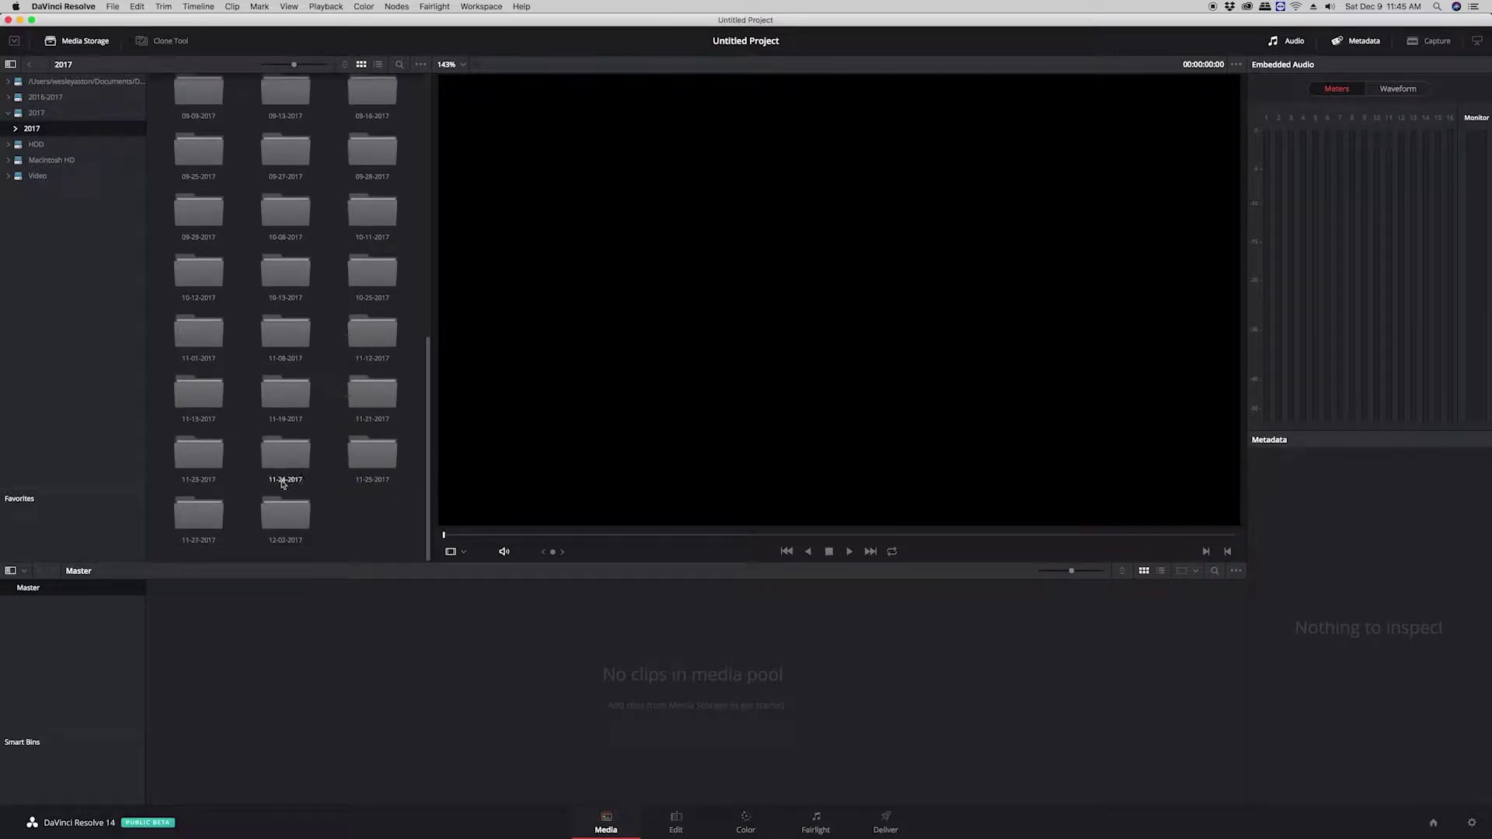
{"action": "double_click", "coordinate": [285, 454]}
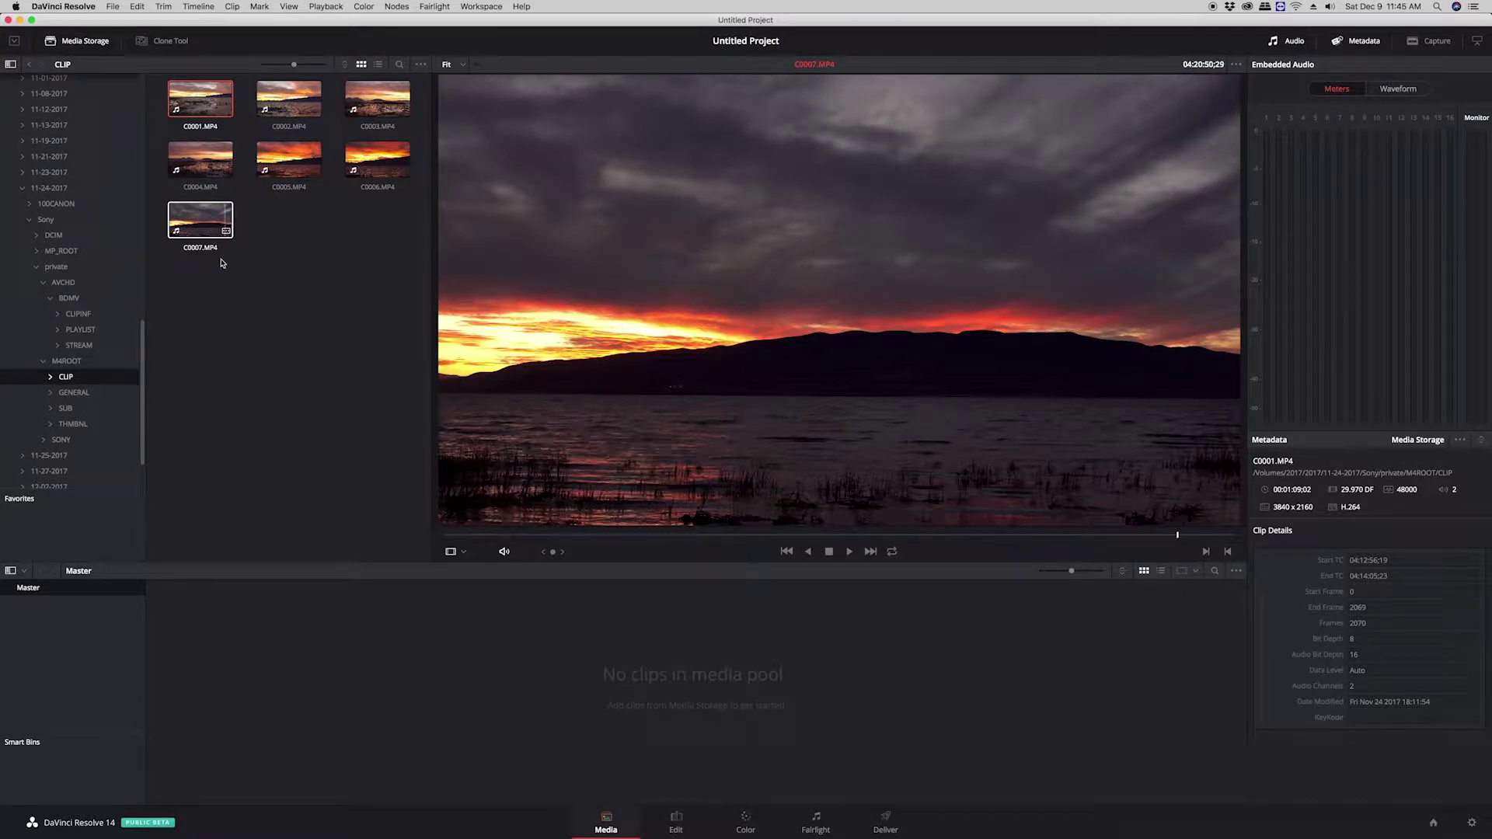
Add all seven clips, C0001 to C0007, to the media pool and change the project frame rate to match them
{"action": "left_click_drag", "start_coordinate": [197, 306], "coordinate": [427, 107]}
{"action": "left_click_drag", "start_coordinate": [197, 226], "coordinate": [596, 684]}
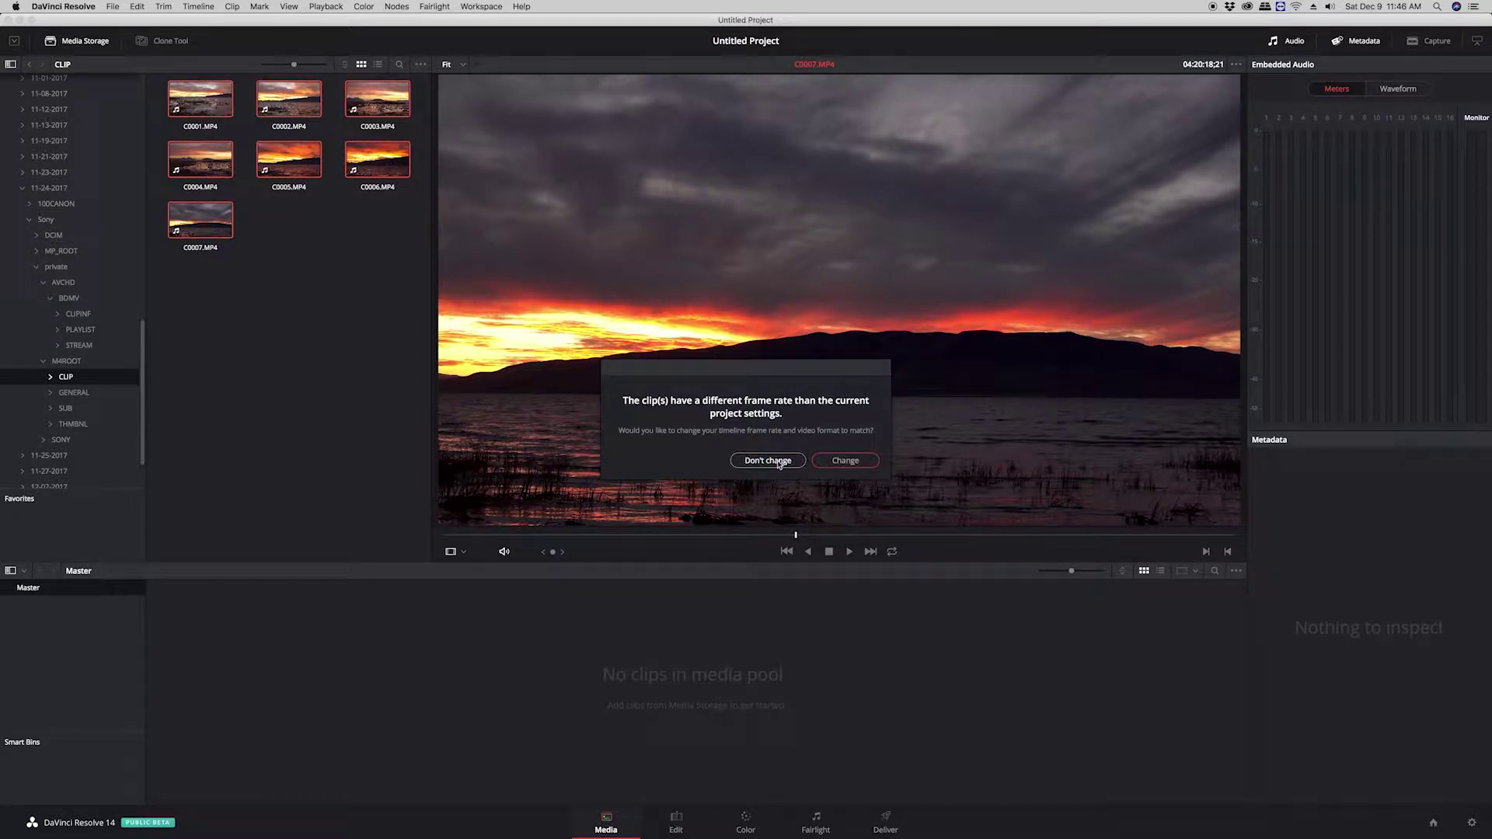
{"action": "left_click", "coordinate": [847, 461]}
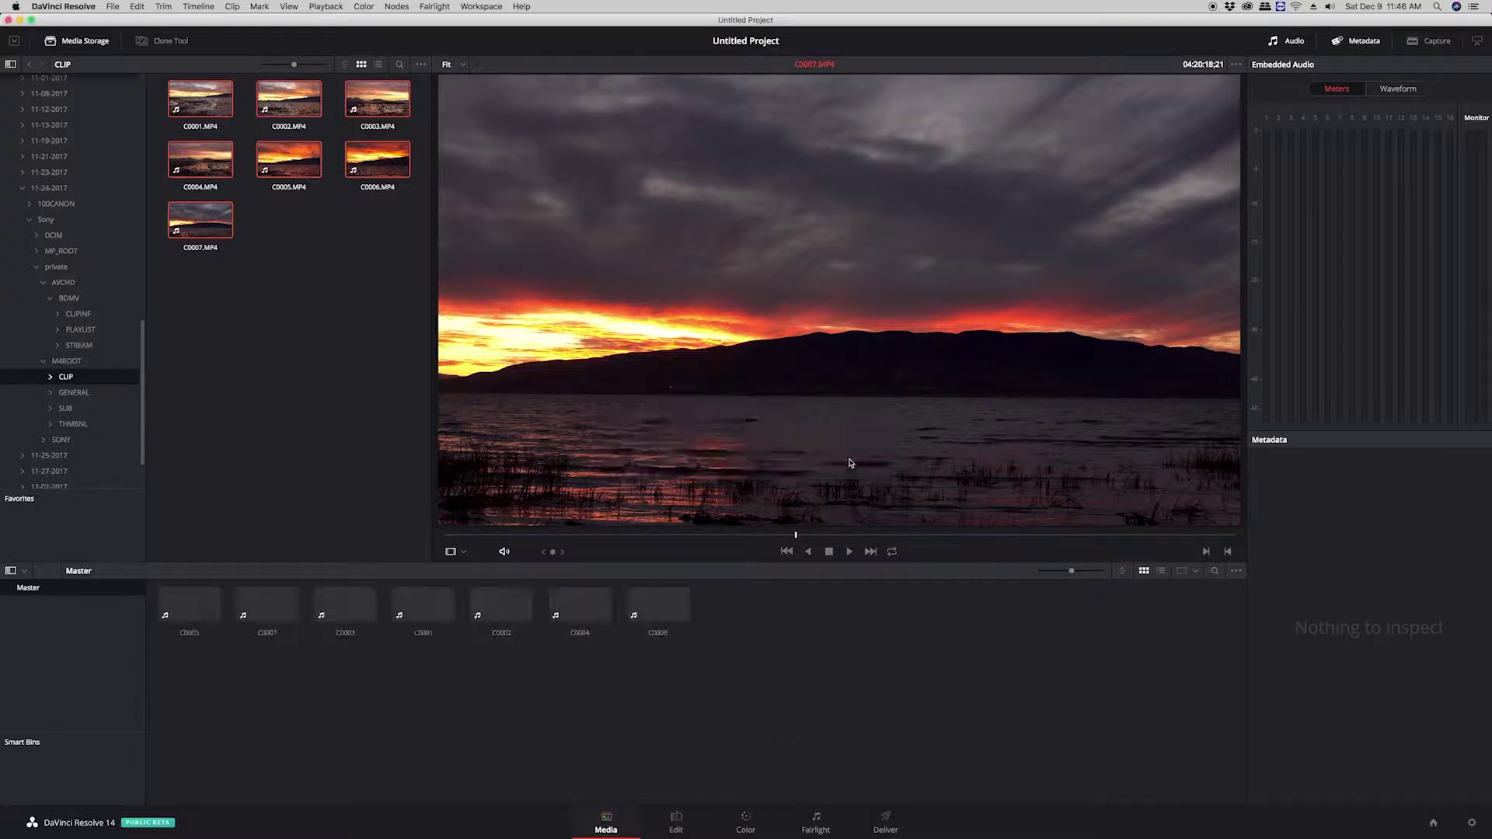
On the Edit page, select all seven clips in the media pool and sort them by File Name
{"action": "left_click", "coordinate": [675, 829]}
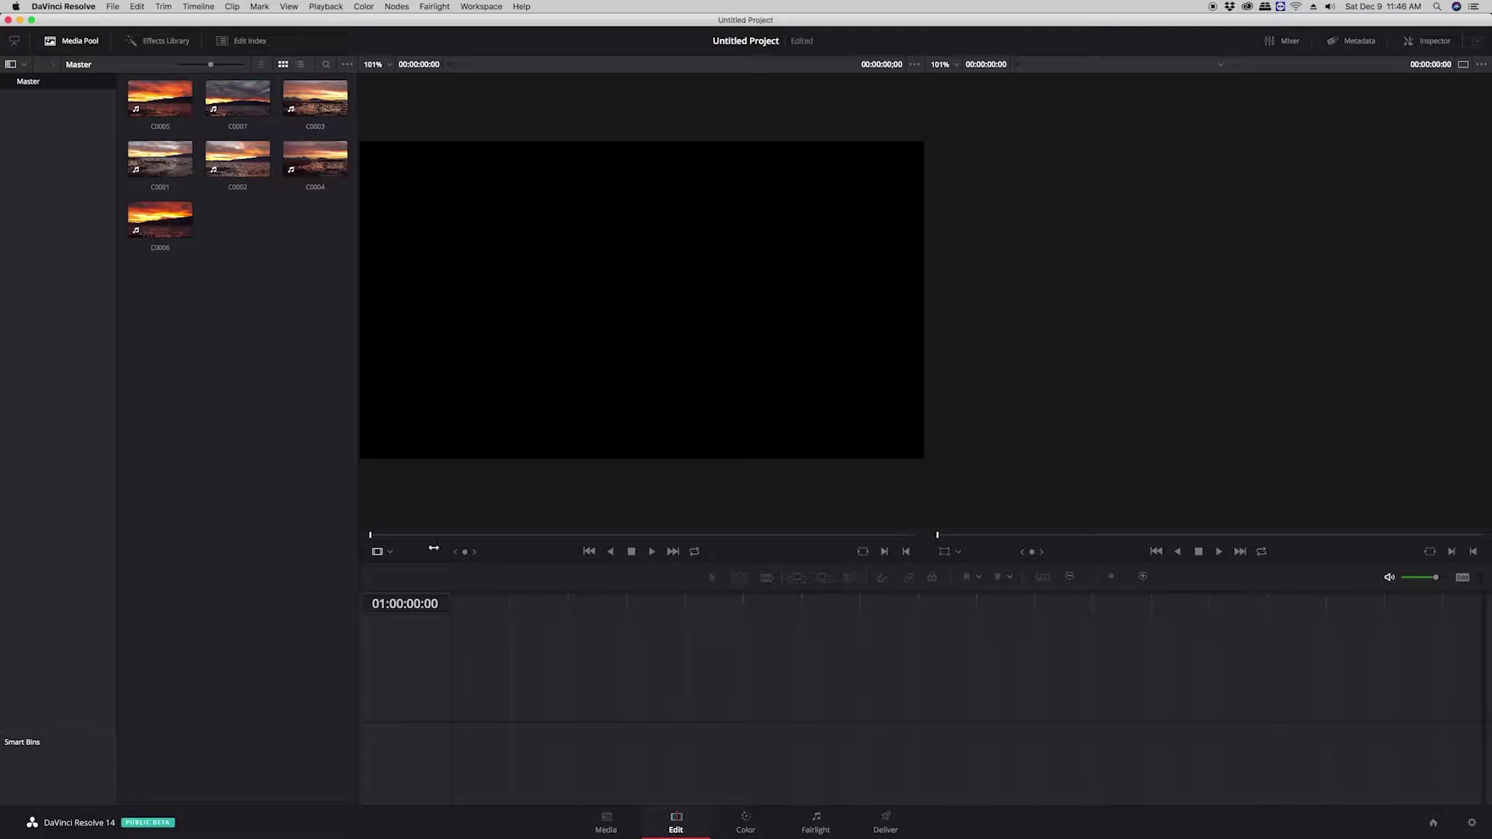
{"action": "left_click_drag", "start_coordinate": [139, 311], "coordinate": [339, 94]}
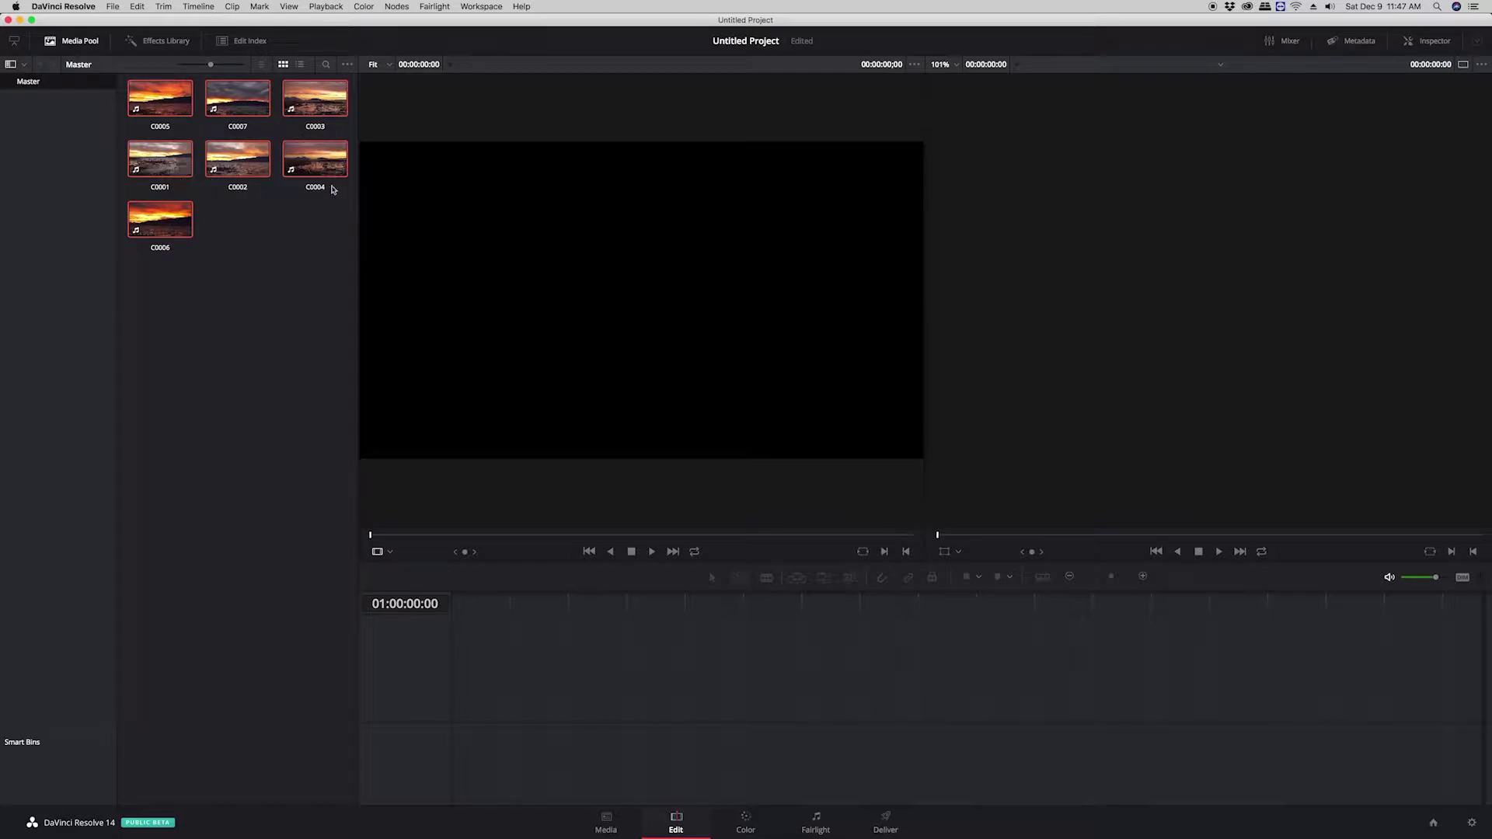
{"action": "left_click", "coordinate": [262, 64]}
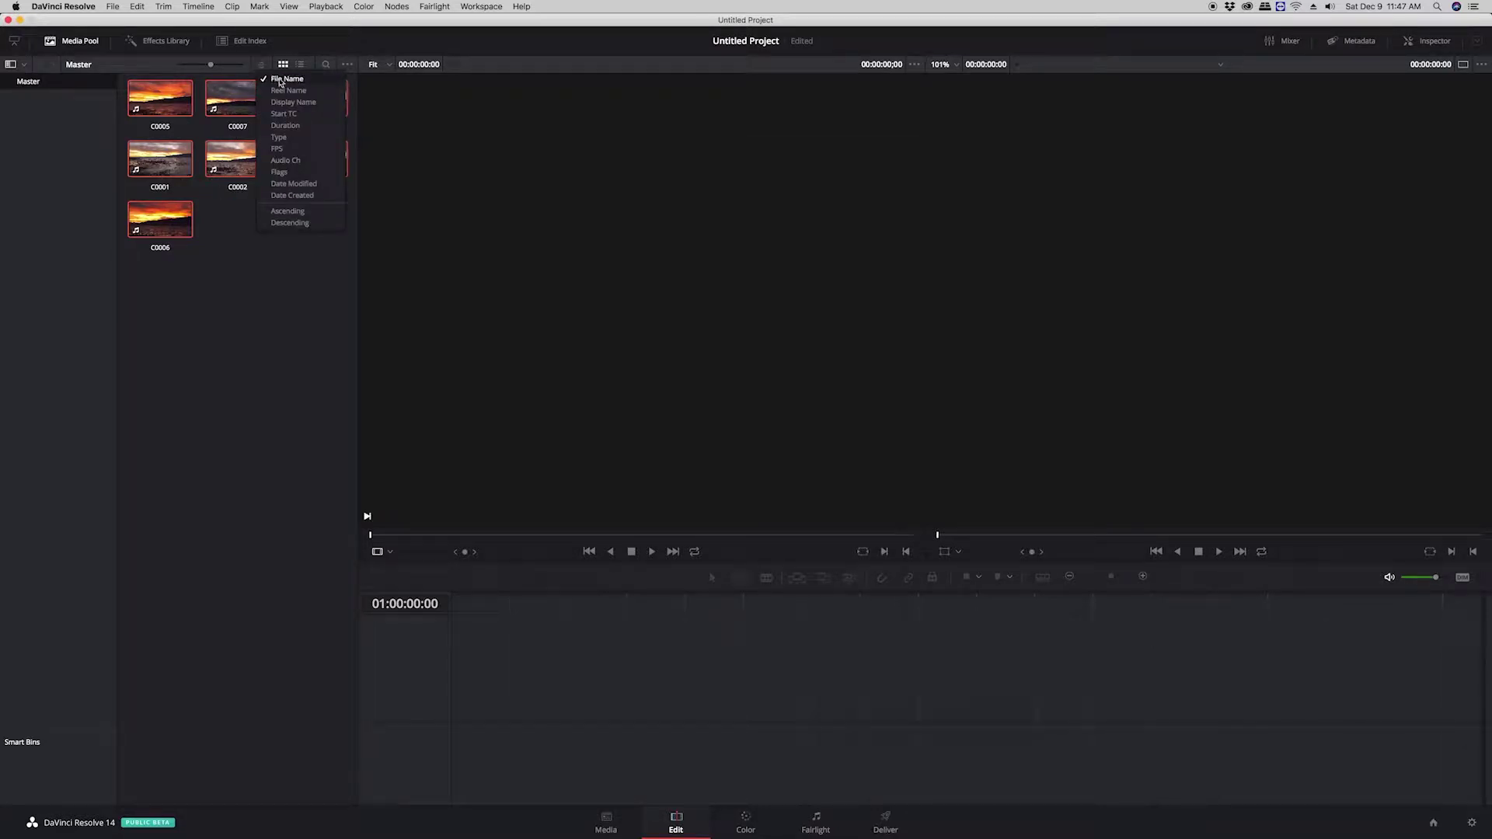
{"action": "left_click", "coordinate": [283, 80]}
Create a new timeline from the selected clips with the name Timeline 1 and one stereo audio track
{"action": "right_click", "coordinate": [155, 99]}
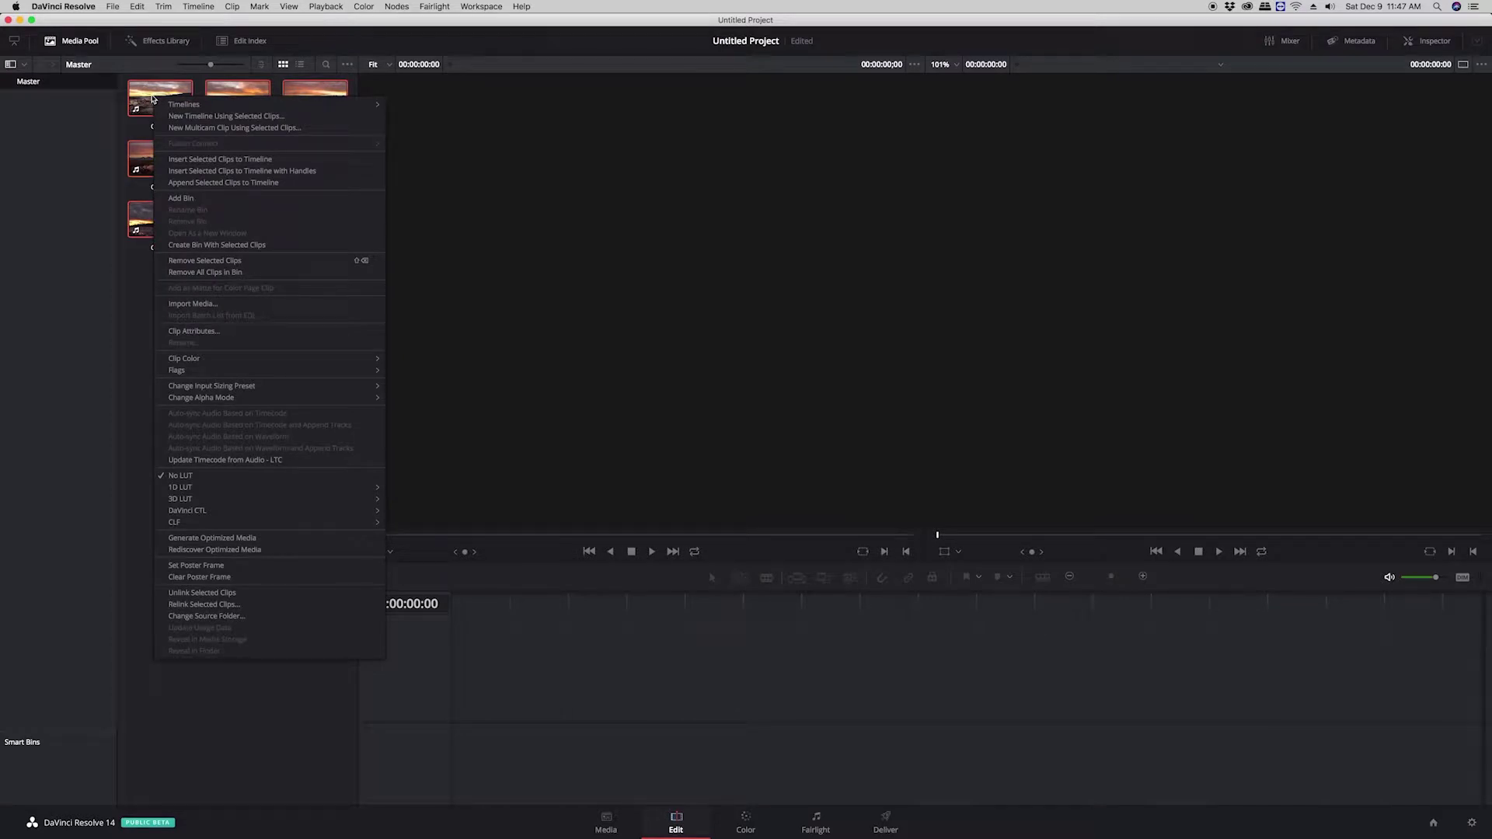
{"action": "left_click", "coordinate": [253, 116]}
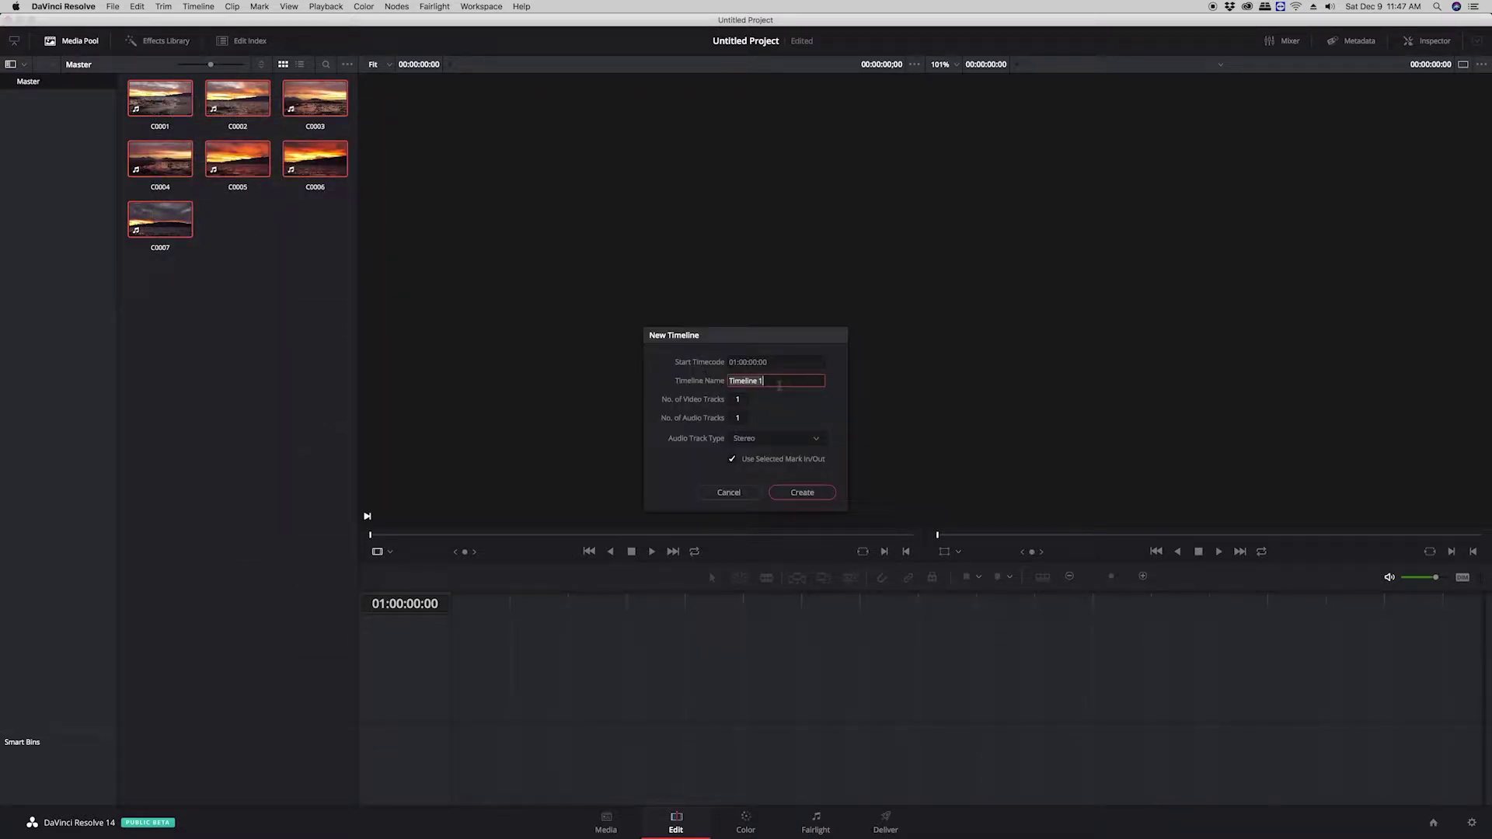
{"action": "left_click", "coordinate": [803, 493]}
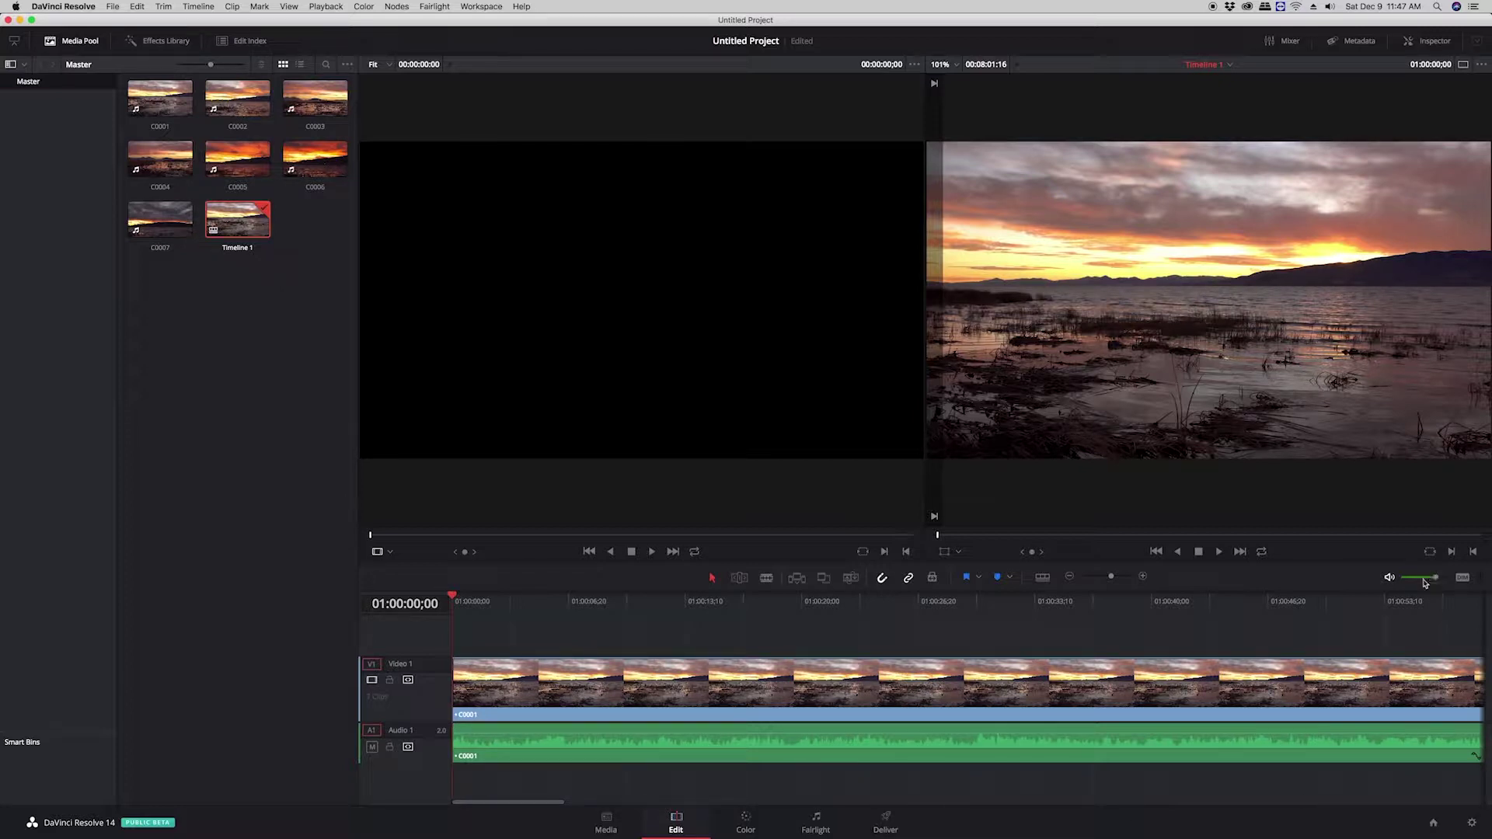
Preview the start of the timeline and trim clip C0001 at both ends, with its start at 01:00:14;09
{"action": "left_click_drag", "start_coordinate": [1111, 577], "coordinate": [1105, 579]}
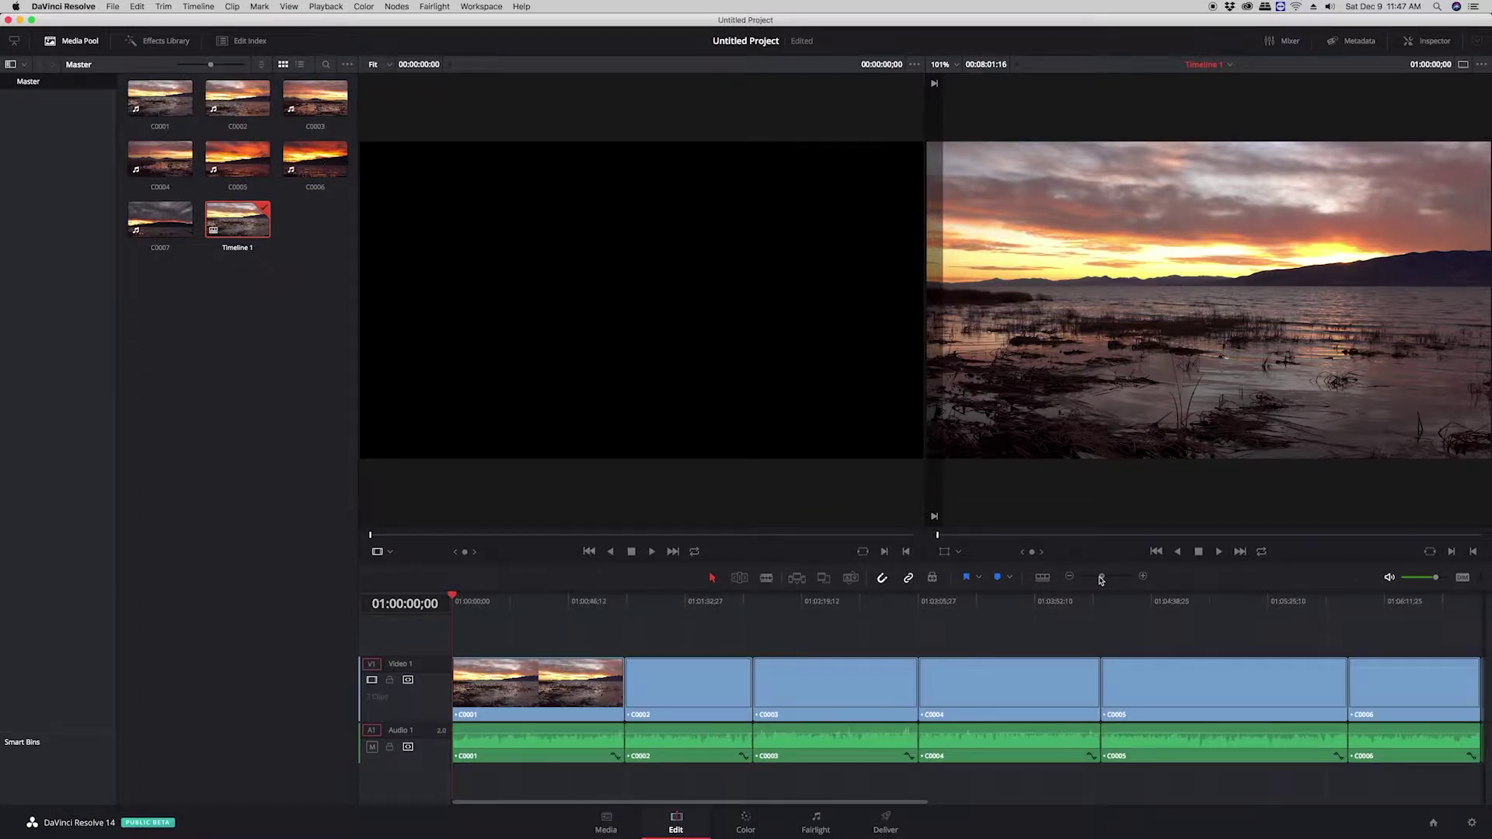
{"action": "left_click_drag", "start_coordinate": [1109, 581], "coordinate": [1097, 581]}
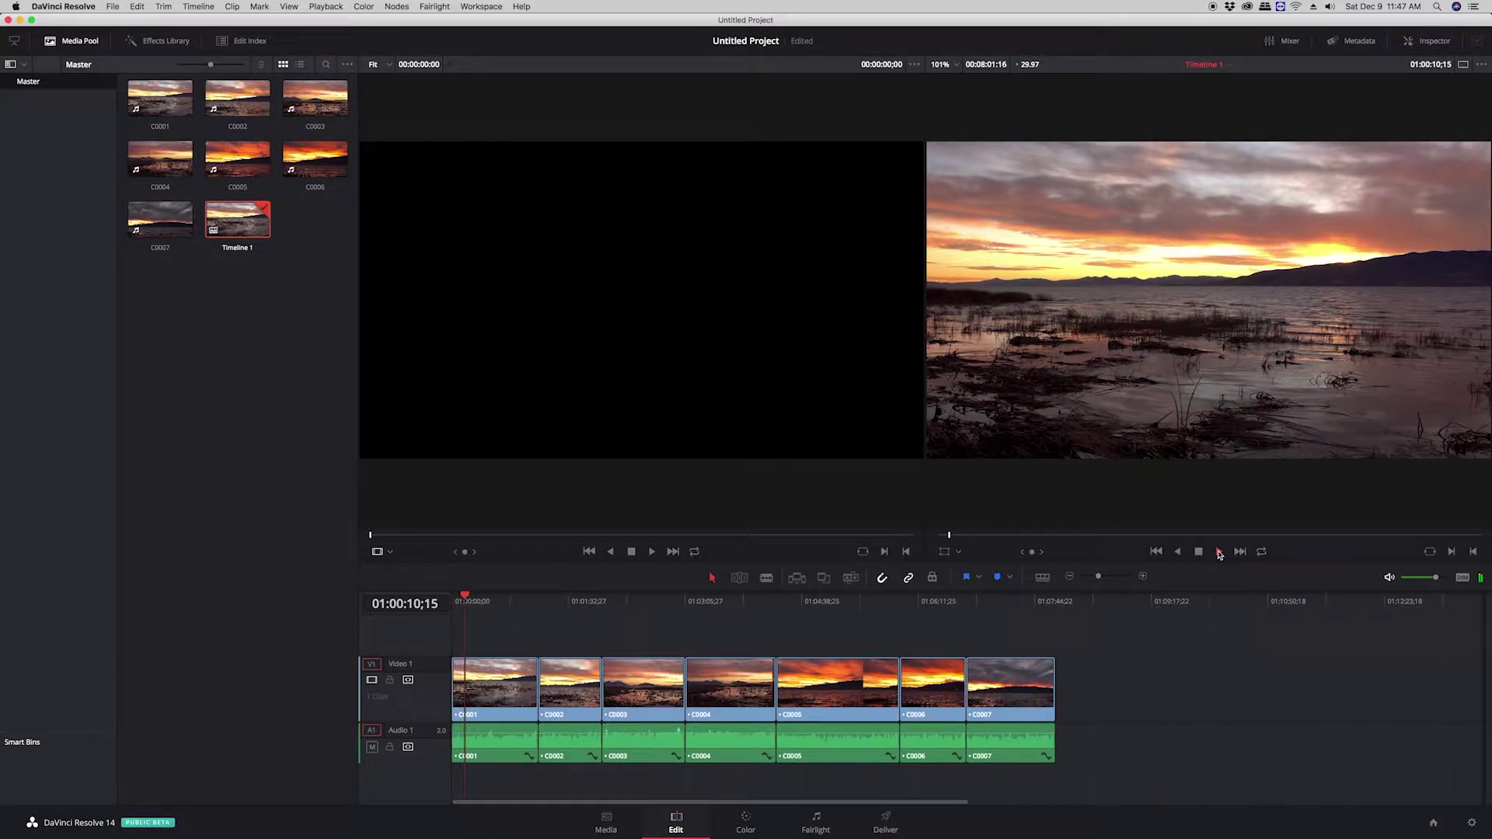
{"action": "left_click", "coordinate": [1219, 552]}
{"action": "left_click", "coordinate": [457, 680]}
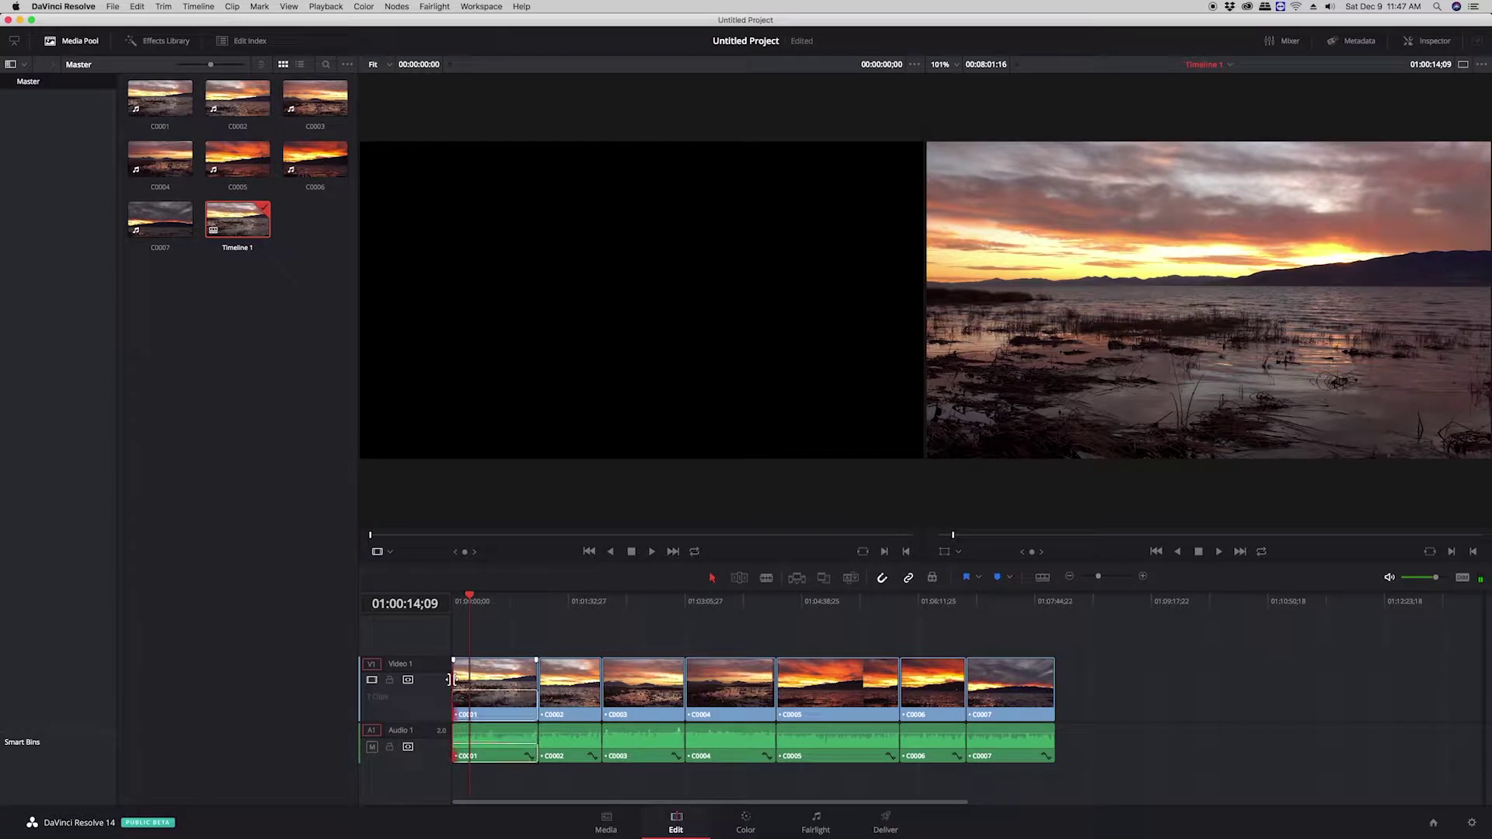
{"action": "left_click_drag", "start_coordinate": [456, 680], "coordinate": [499, 682]}
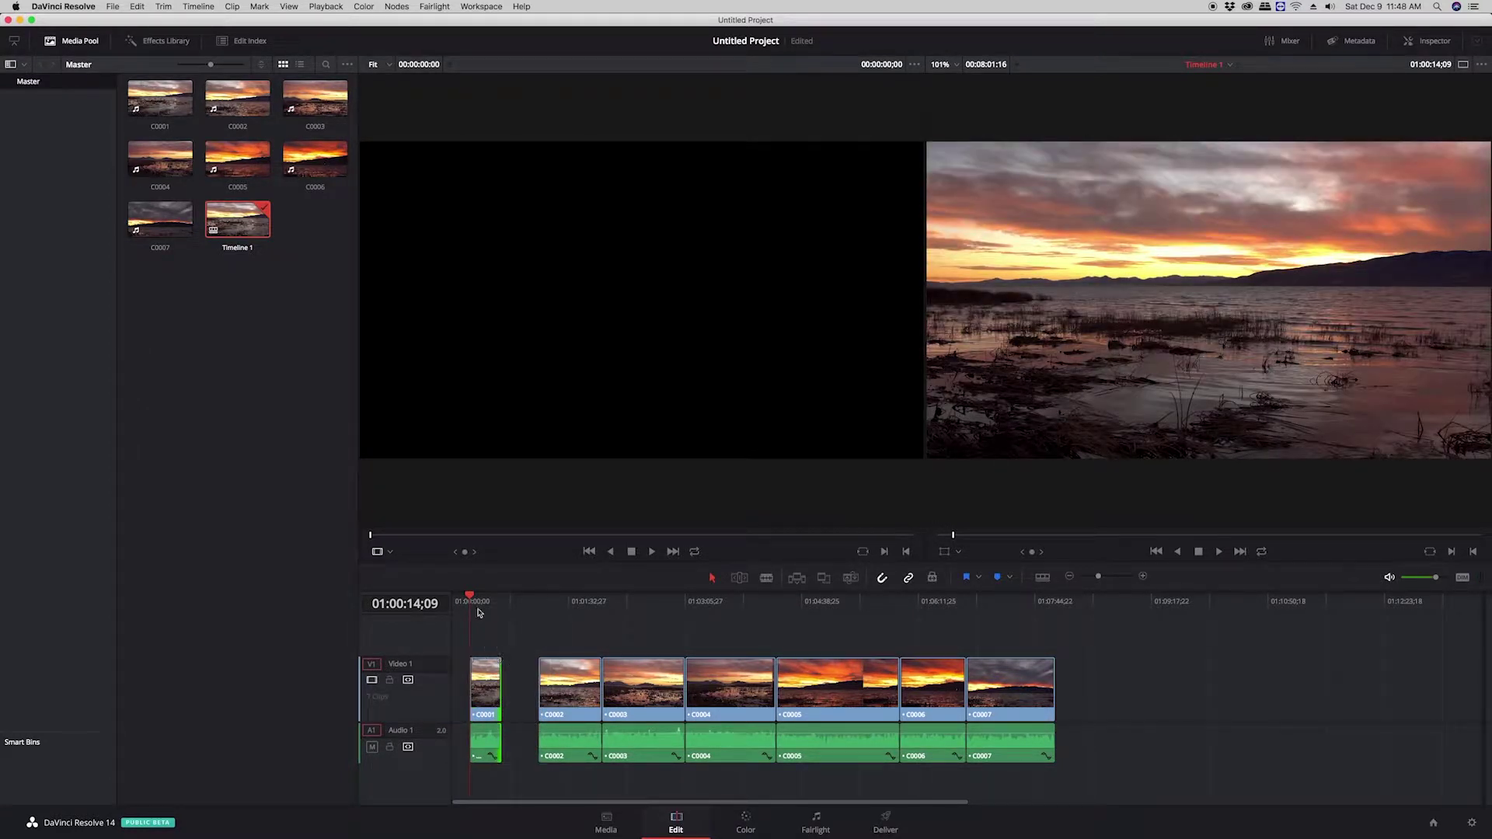
Delete clips C0002 and C0003 from the timeline and move C0004 directly against the end of C0001
{"action": "left_click_drag", "start_coordinate": [478, 601], "coordinate": [488, 601]}
{"action": "left_click", "coordinate": [577, 687]}
{"action": "key", "text": "BackSpace"}
{"action": "left_click", "coordinate": [643, 689]}
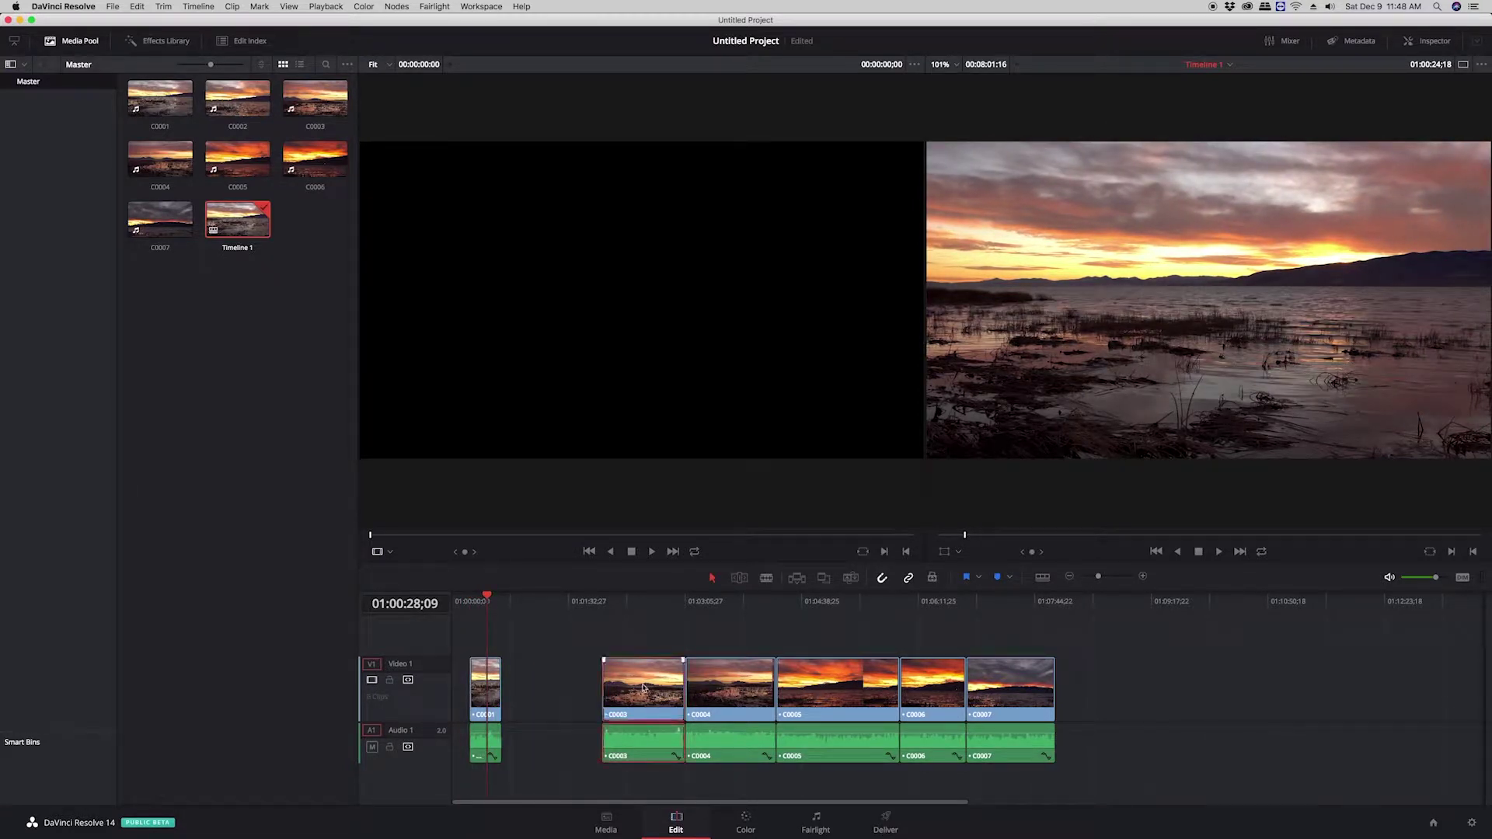
{"action": "key", "text": "BackSpace"}
{"action": "left_click_drag", "start_coordinate": [723, 689], "coordinate": [530, 687]}
Split clip C0004 at 01:01:05;02 and delete the part after the cut
{"action": "left_click_drag", "start_coordinate": [488, 600], "coordinate": [534, 612]}
{"action": "left_click", "coordinate": [766, 577]}
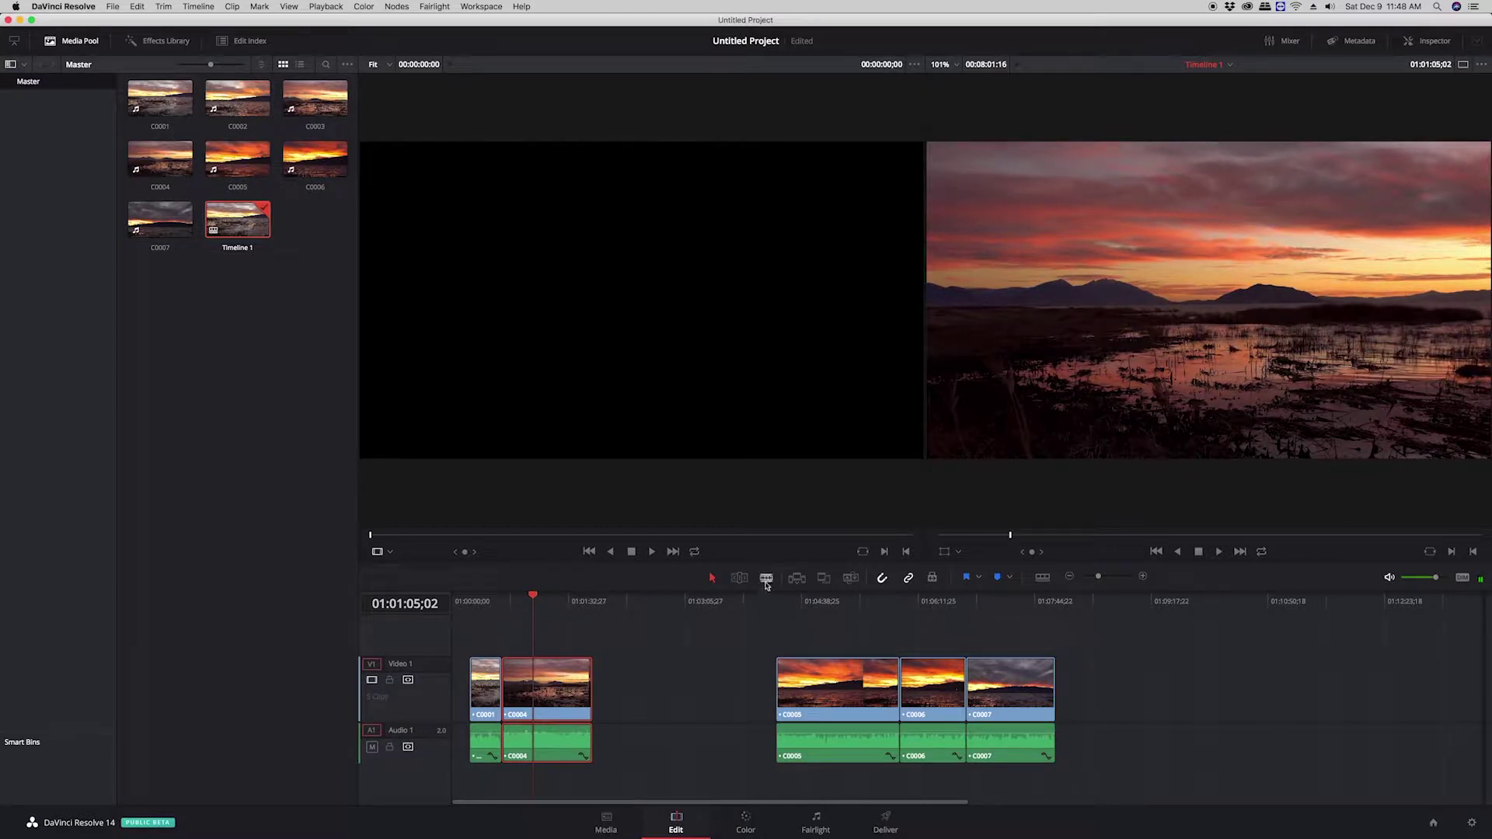
{"action": "left_click", "coordinate": [550, 673]}
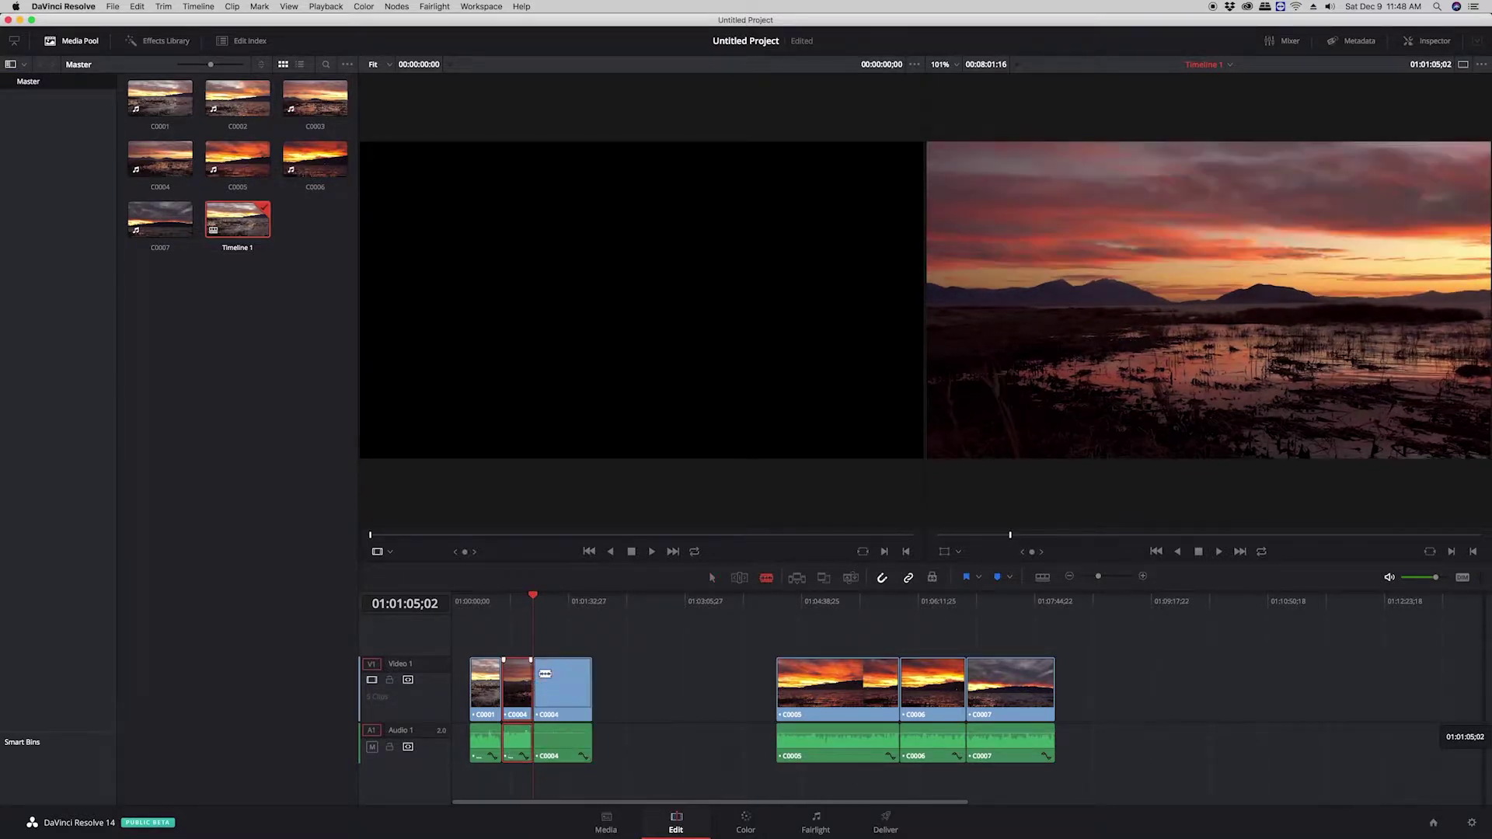
{"action": "left_click", "coordinate": [712, 577]}
{"action": "left_click", "coordinate": [577, 682]}
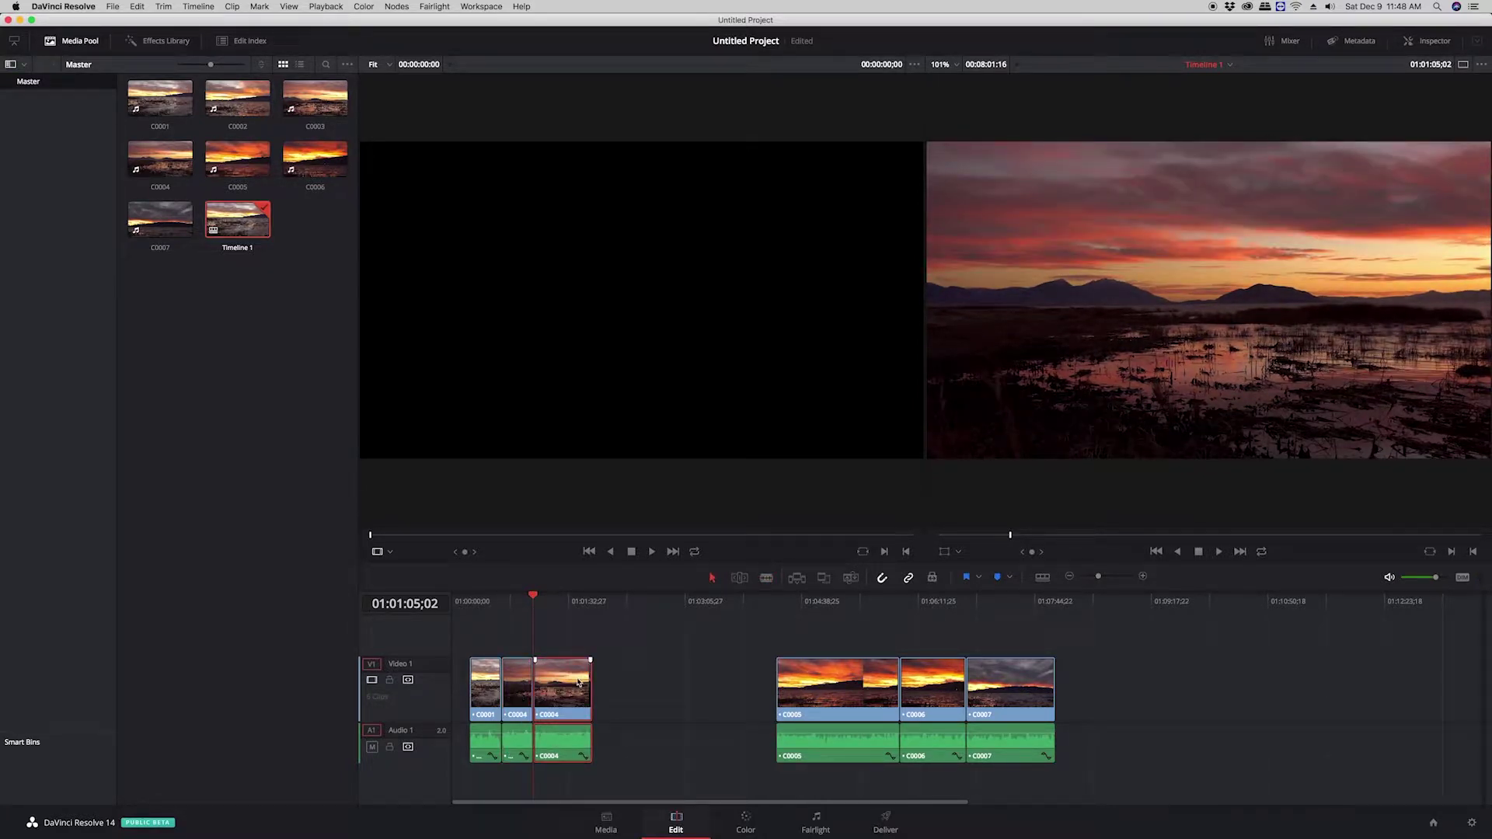
{"action": "key", "text": "Delete"}
Delete clips C0005 to C0007 from the timeline and remove the empty gap before C0001
{"action": "left_click_drag", "start_coordinate": [744, 649], "coordinate": [1106, 786]}
{"action": "key", "text": "Delete"}
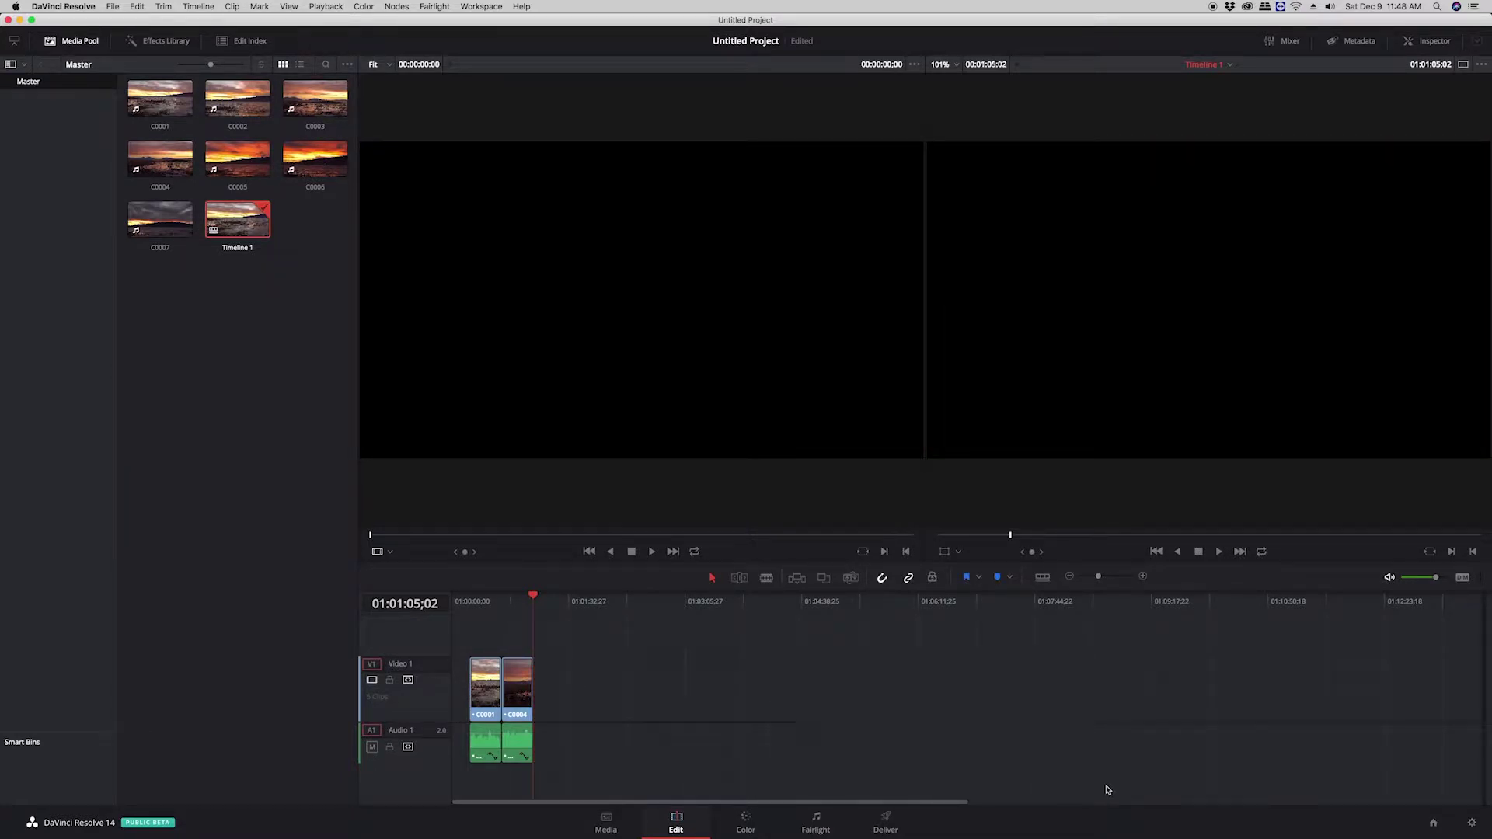
{"action": "left_click", "coordinate": [462, 693]}
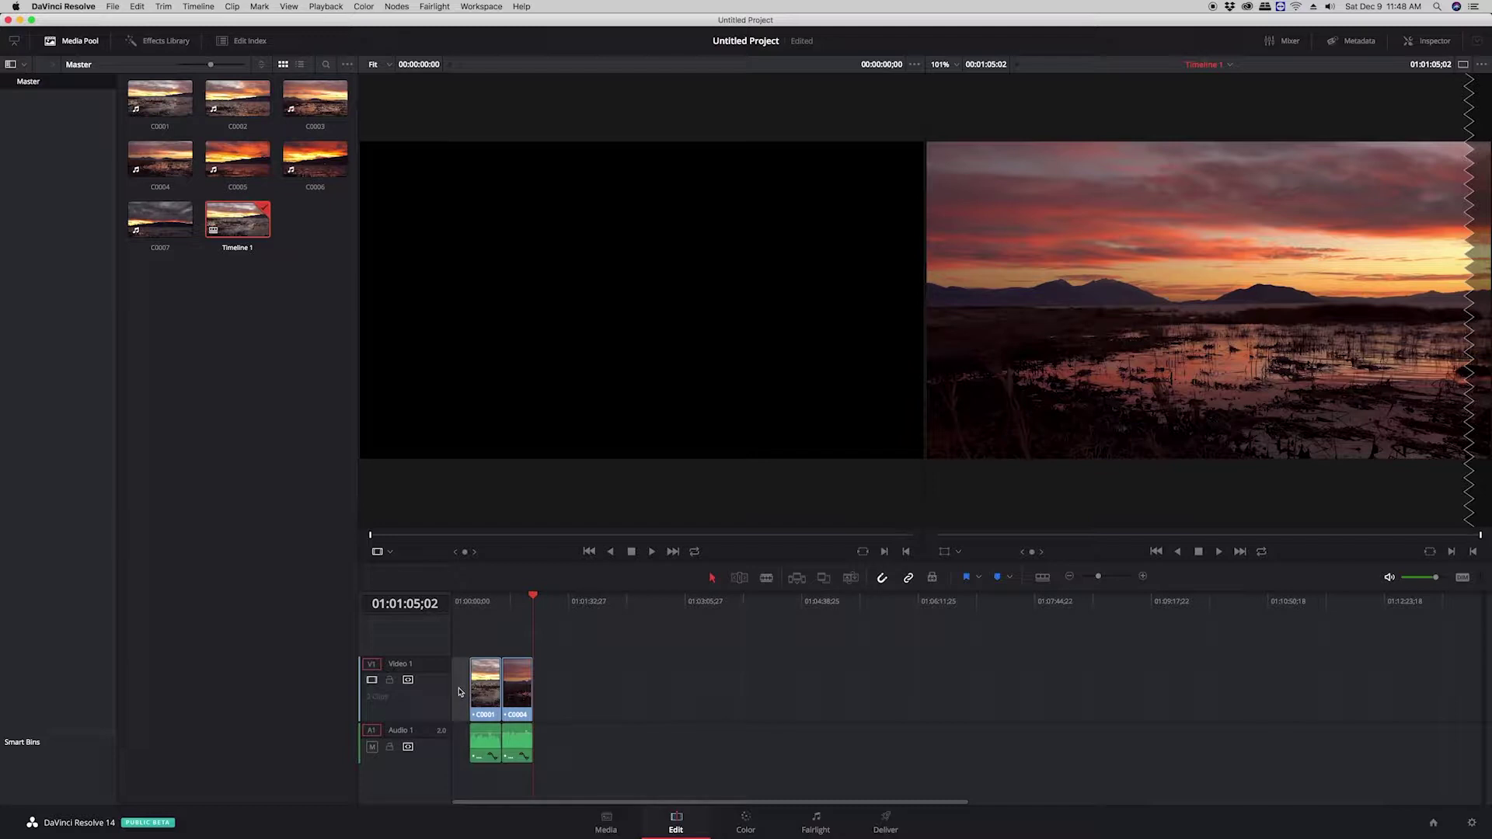
{"action": "key", "text": "Delete"}
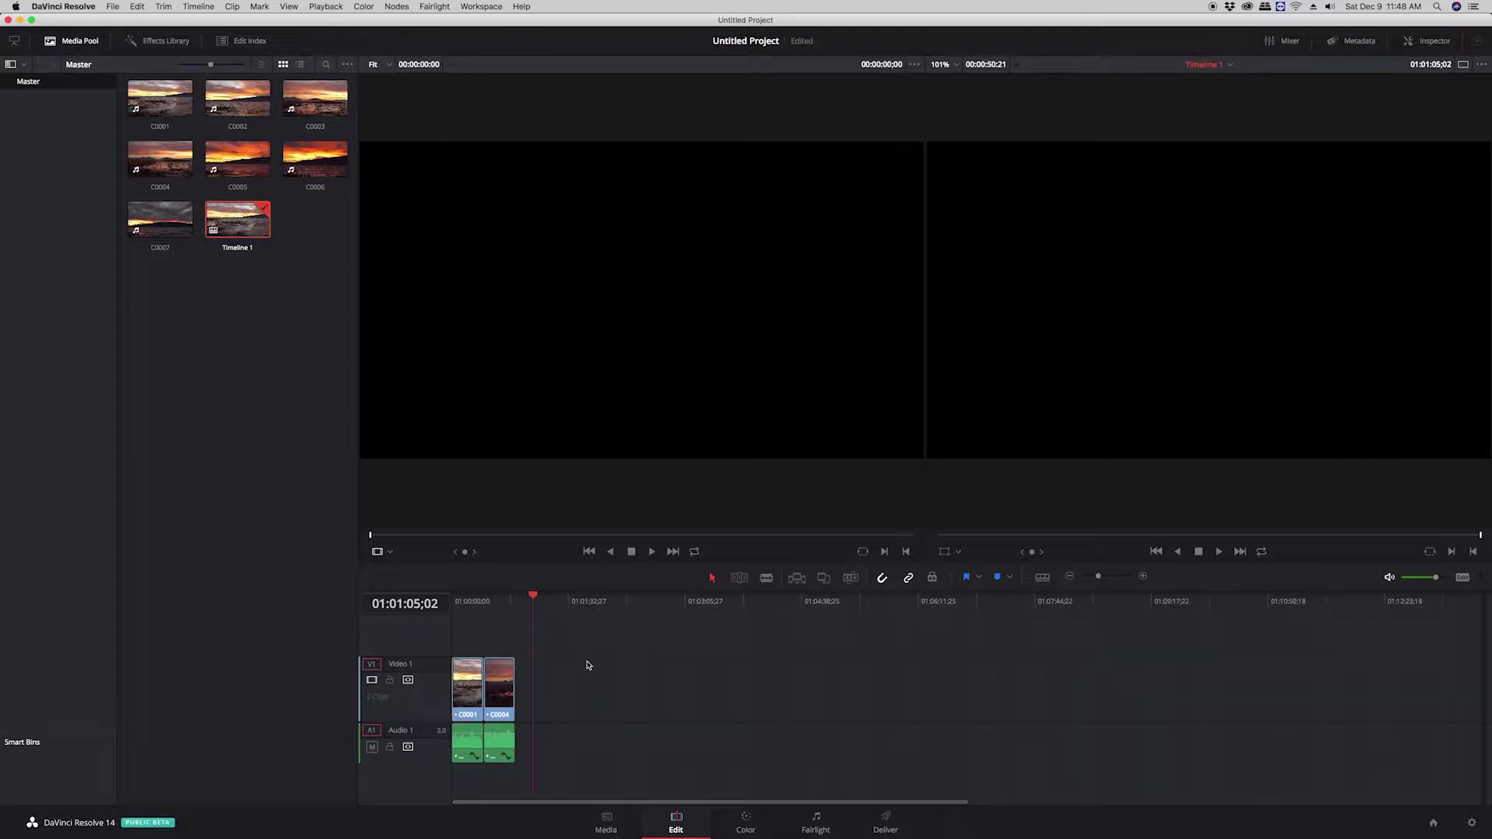
Place the playhead in clip C0001, switch to the Color page and select the second clip for grading
{"action": "left_click_drag", "start_coordinate": [532, 597], "coordinate": [472, 600]}
{"action": "left_click", "coordinate": [746, 821]}
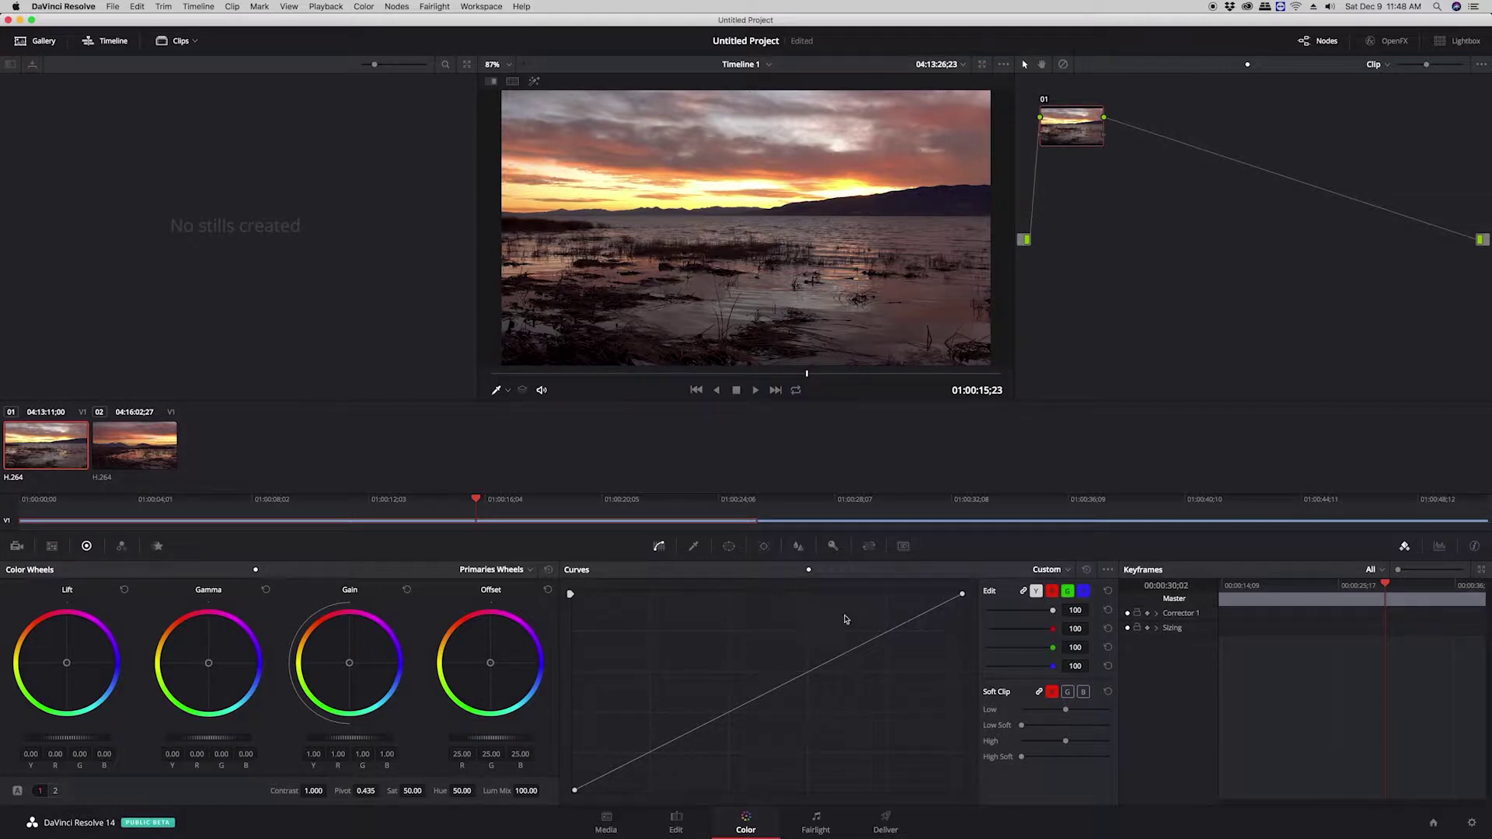
{"action": "left_click", "coordinate": [126, 457]}
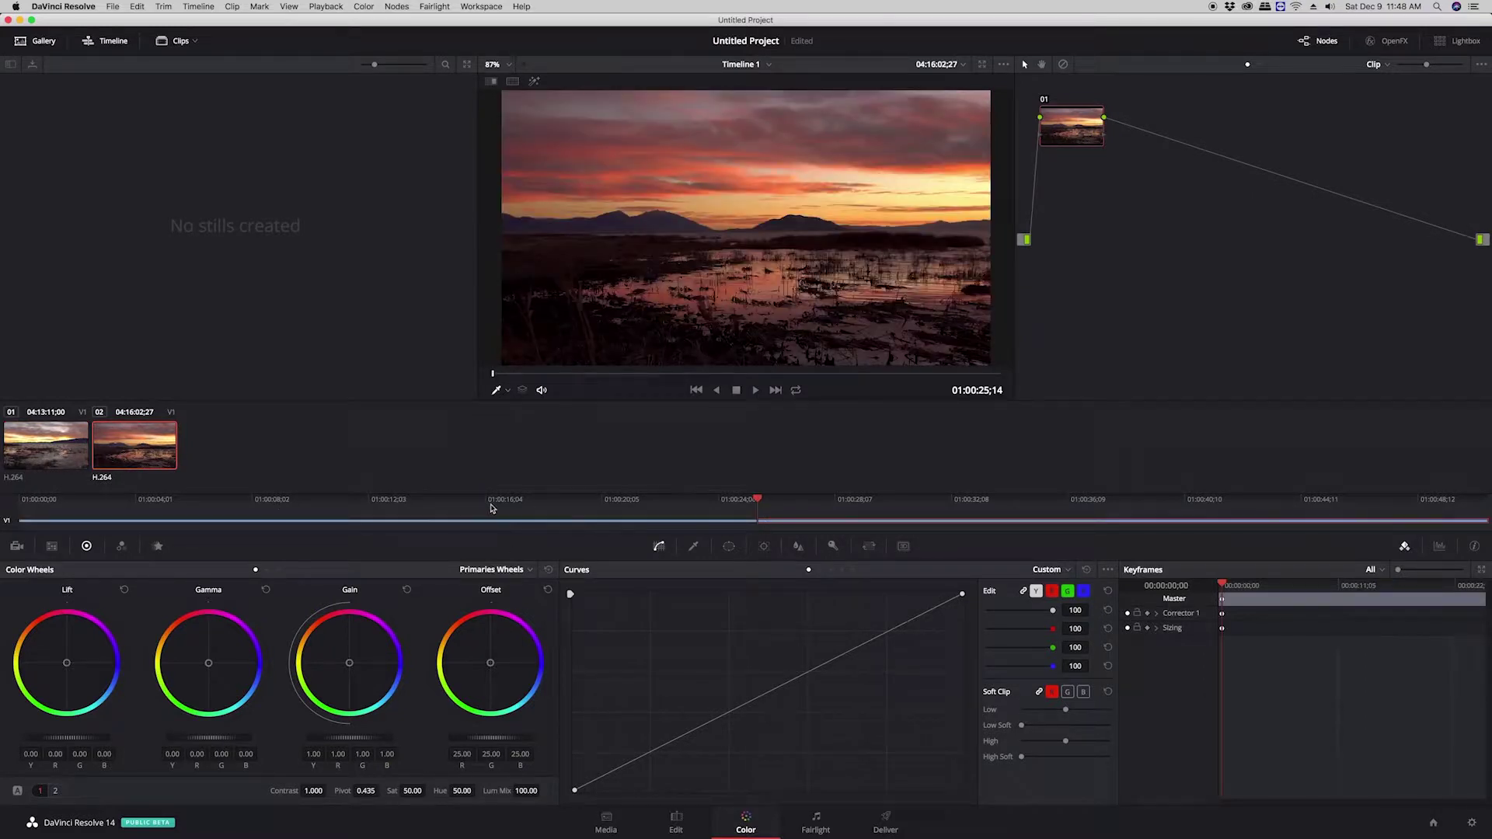
{"action": "left_click", "coordinate": [63, 443]}
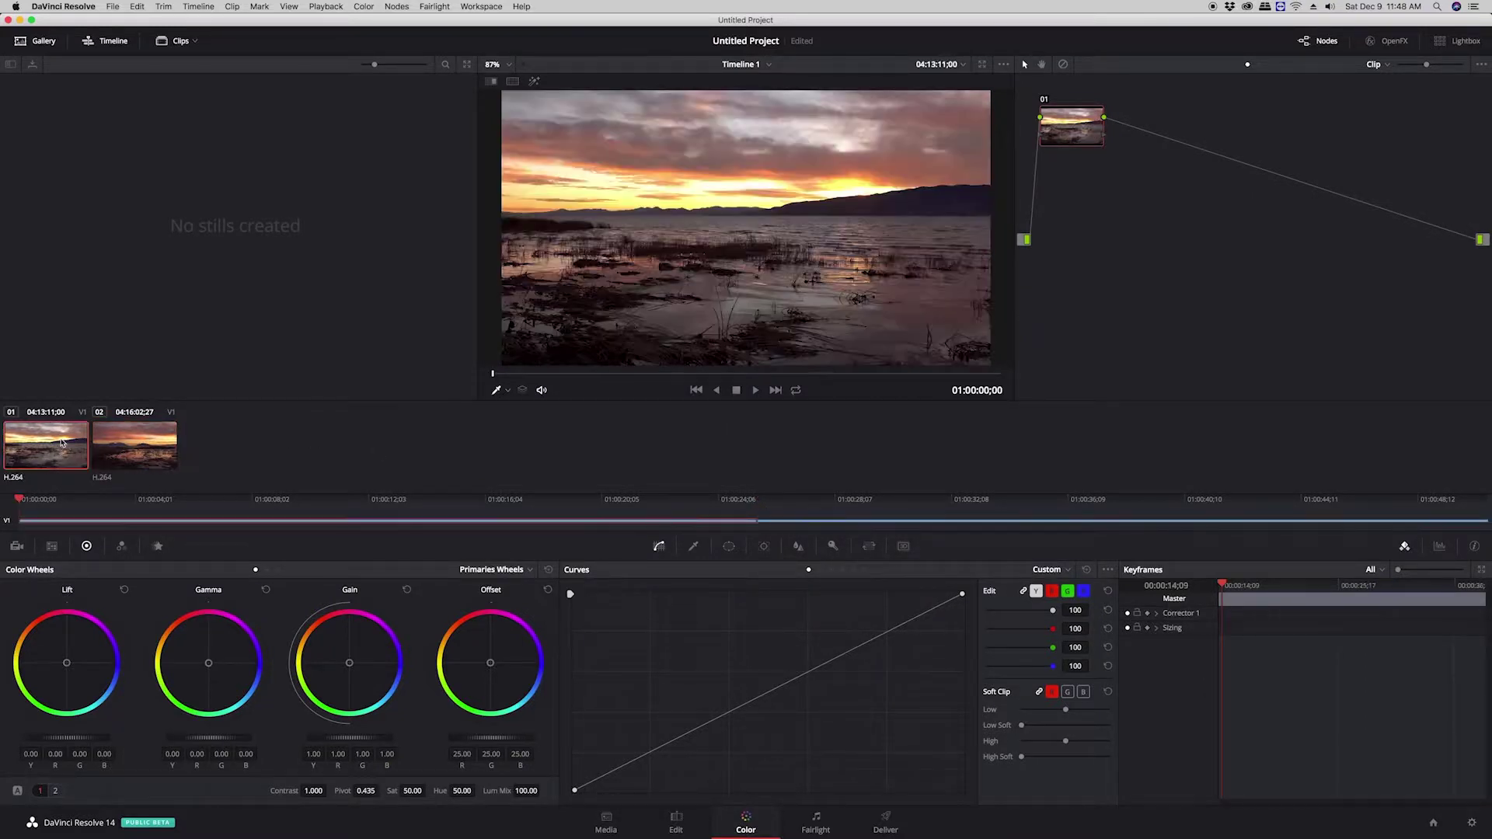
{"action": "left_click", "coordinate": [129, 445]}
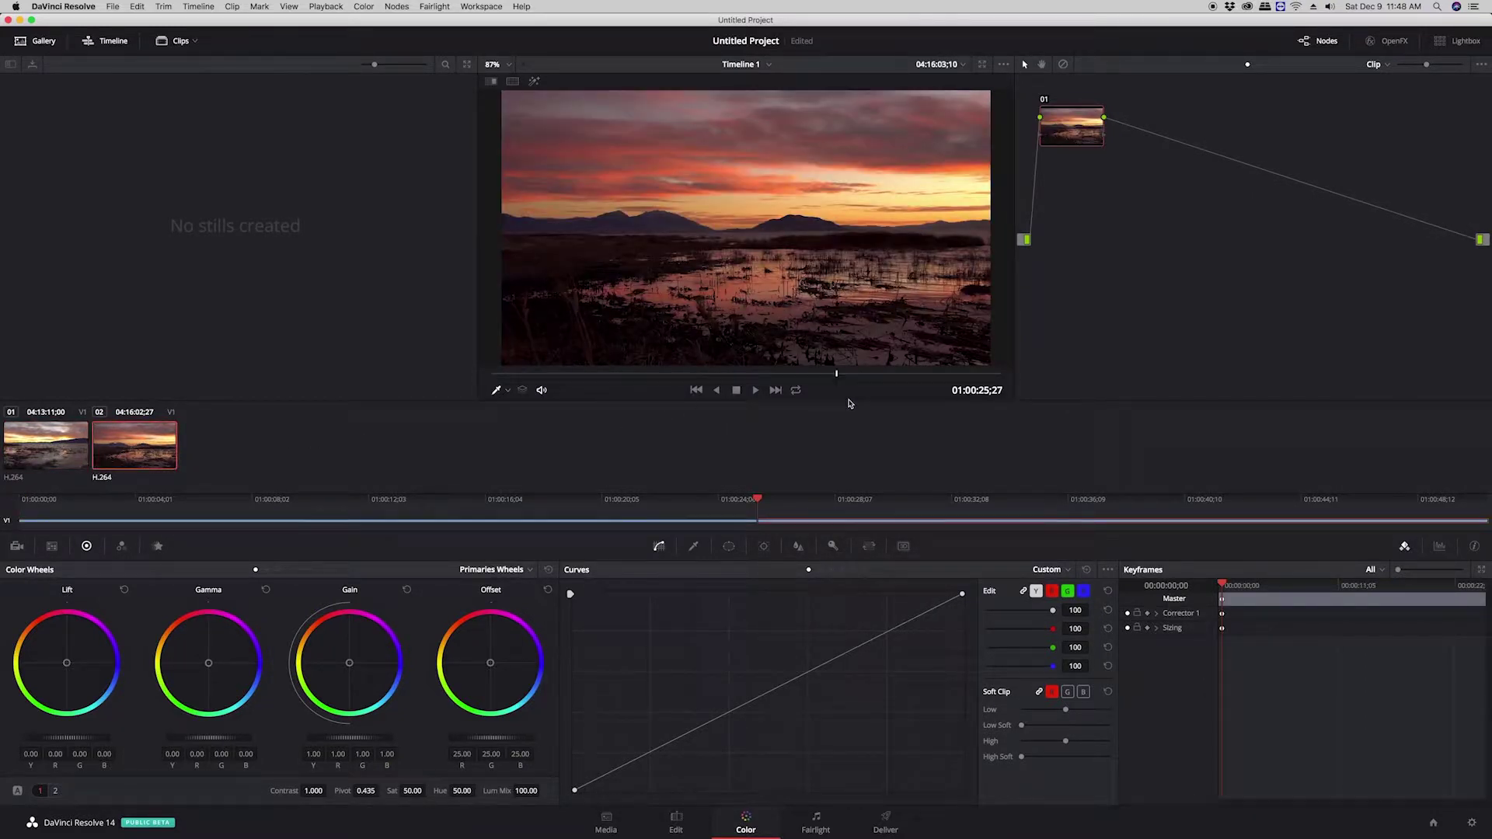
Jump between frames of the two clips on the Color page to preview them, stopping at 01:00:36;24 in the second clip
{"action": "left_click", "coordinate": [594, 375]}
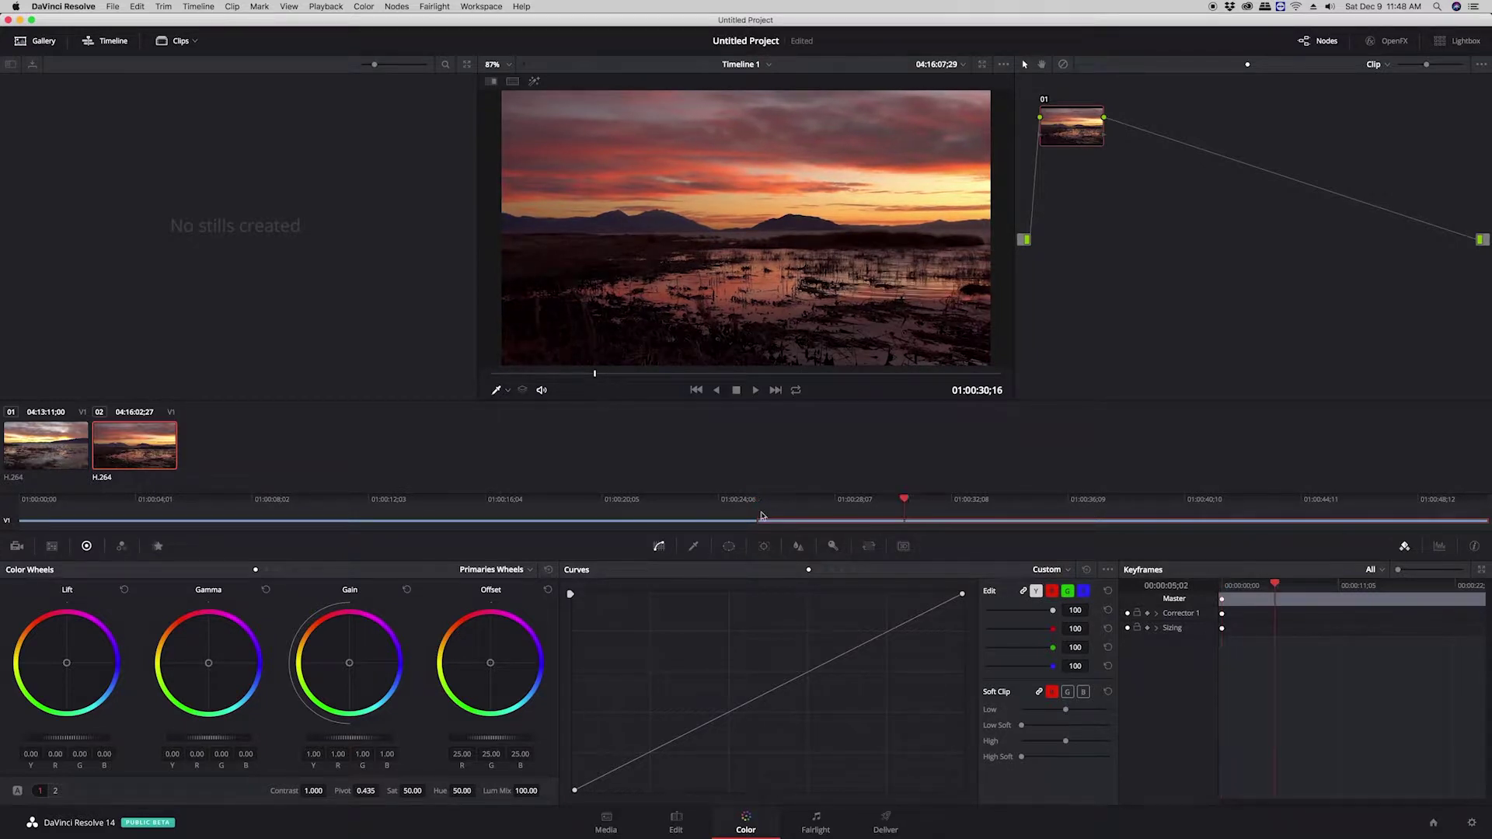
{"action": "left_click", "coordinate": [714, 525]}
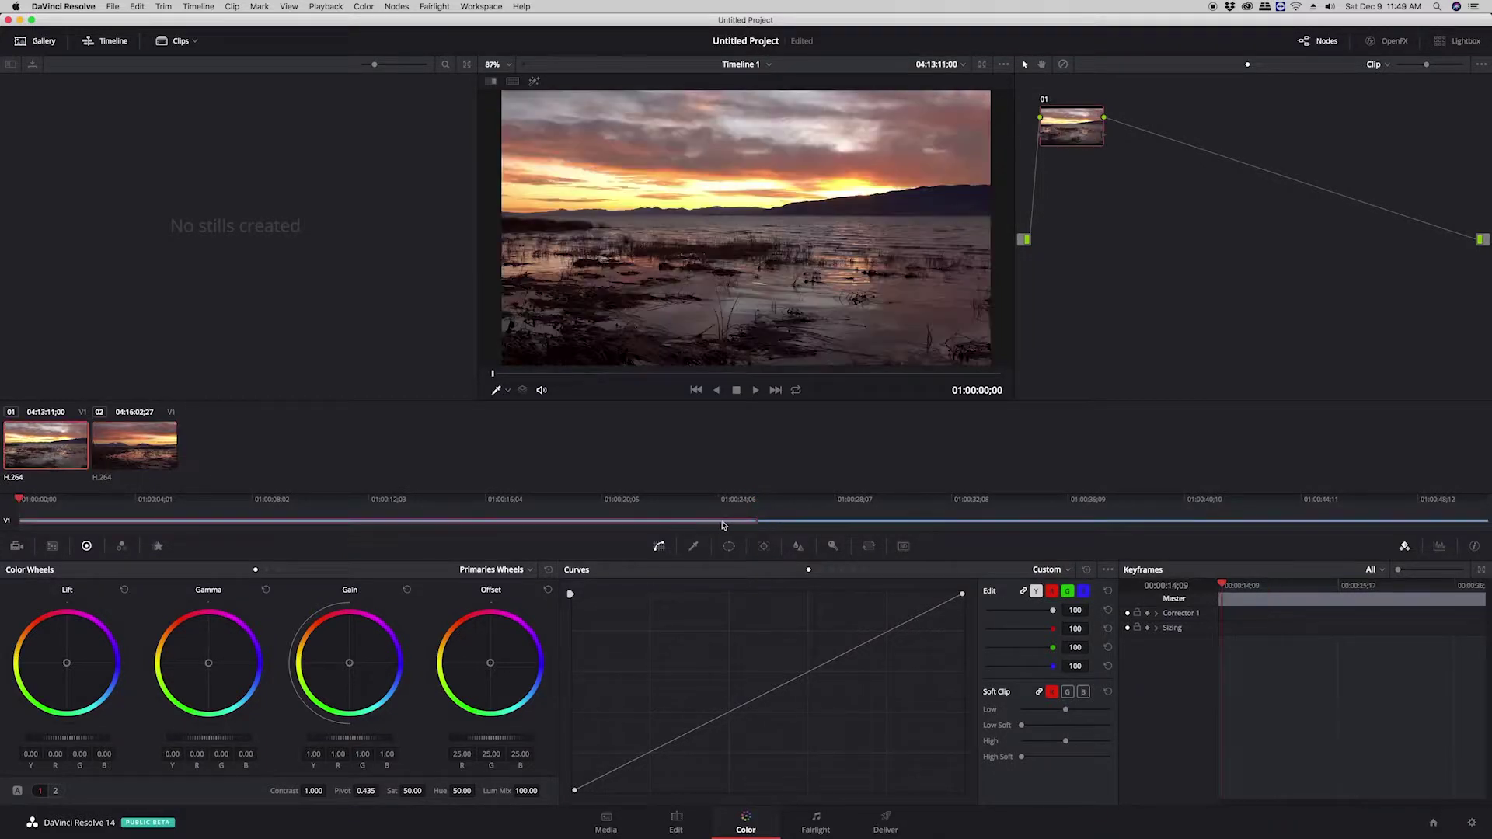
{"action": "left_click", "coordinate": [796, 528]}
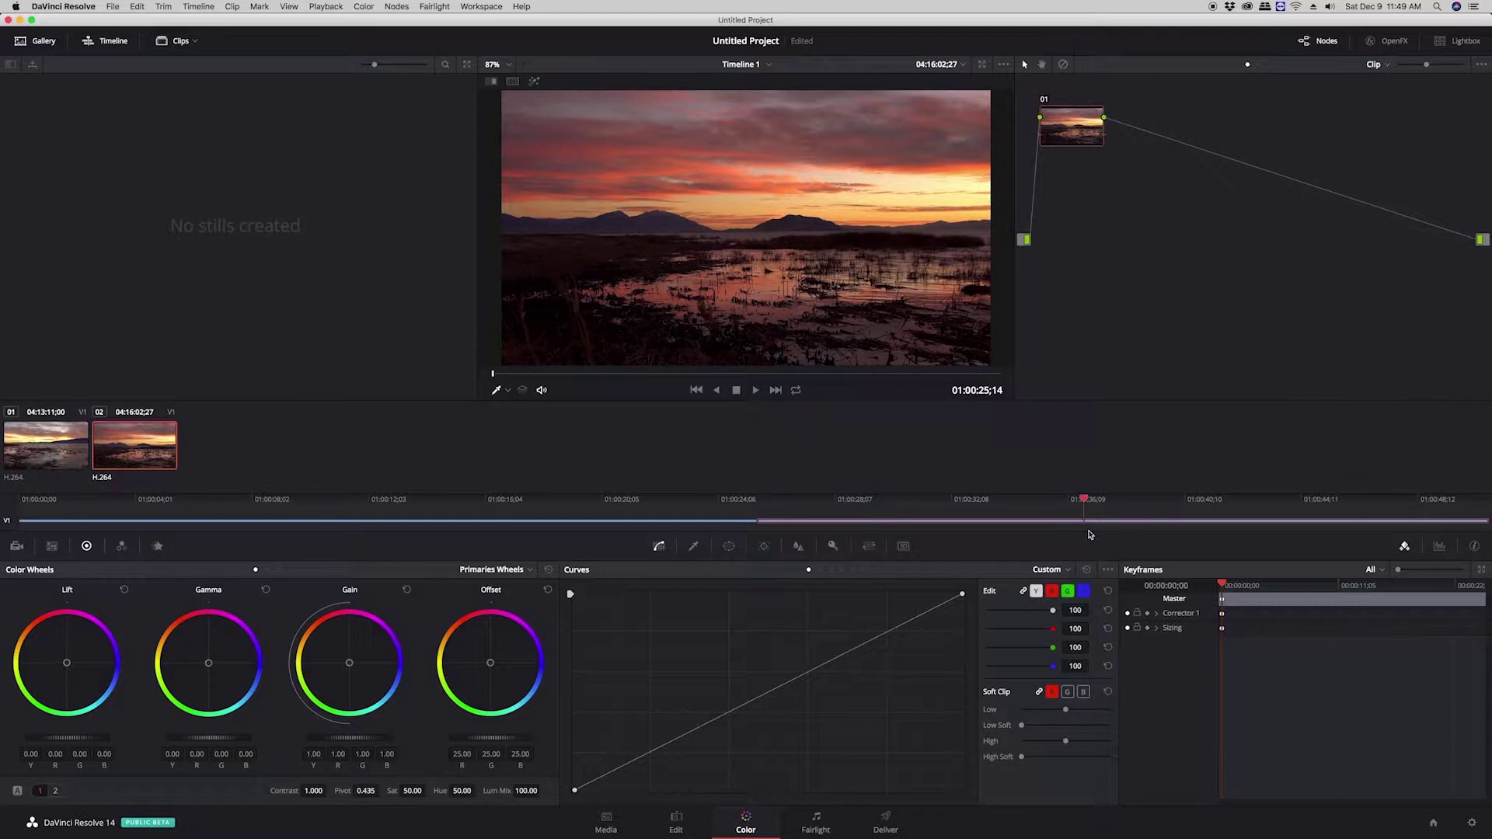
{"action": "left_click_drag", "start_coordinate": [1085, 545], "coordinate": [1078, 554]}
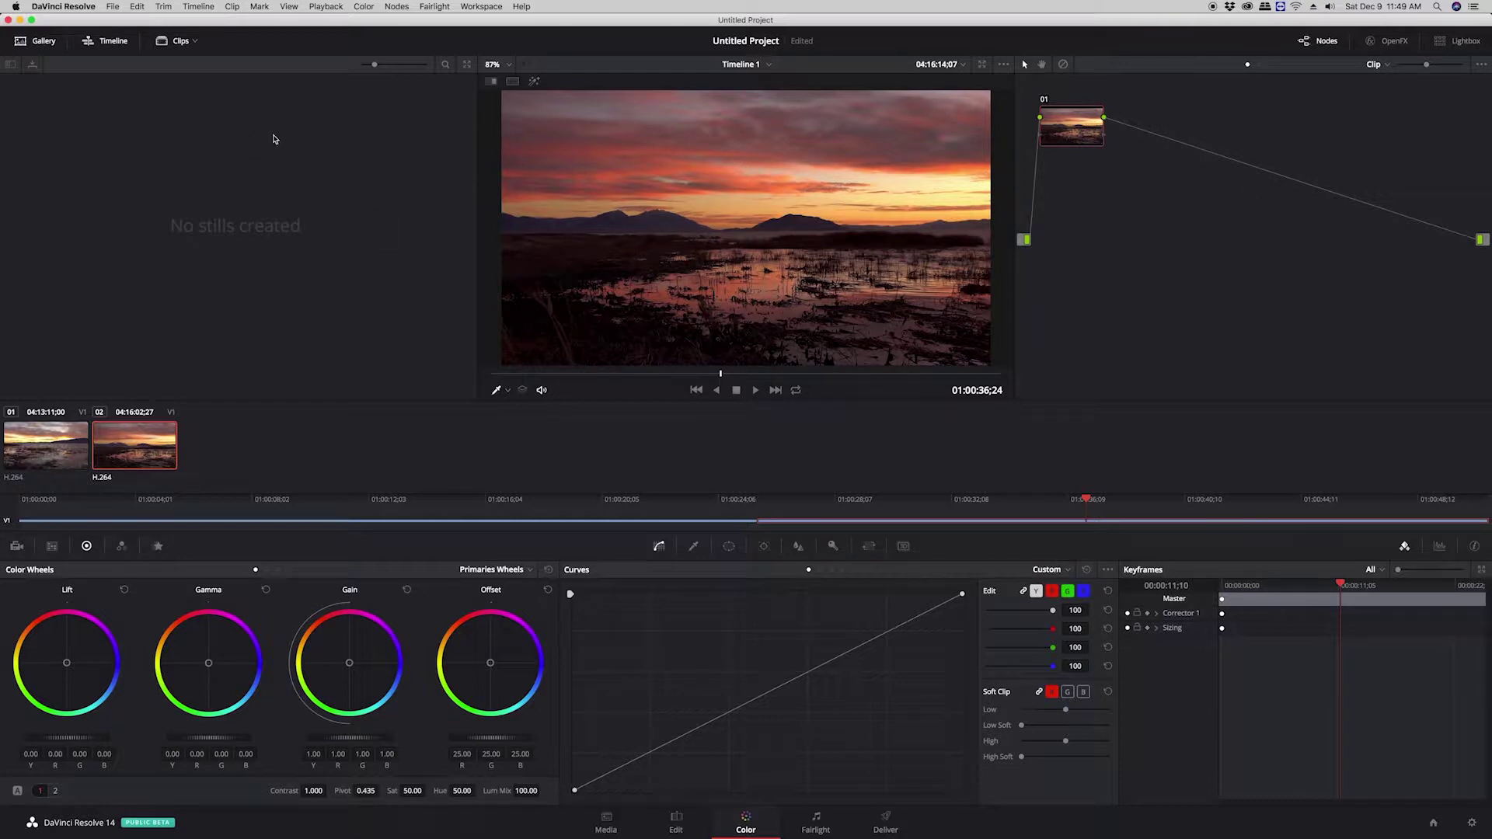
Hide the clip thumbnails on the Color page and narrow the gallery to enlarge the viewer
{"action": "left_click", "coordinate": [162, 43]}
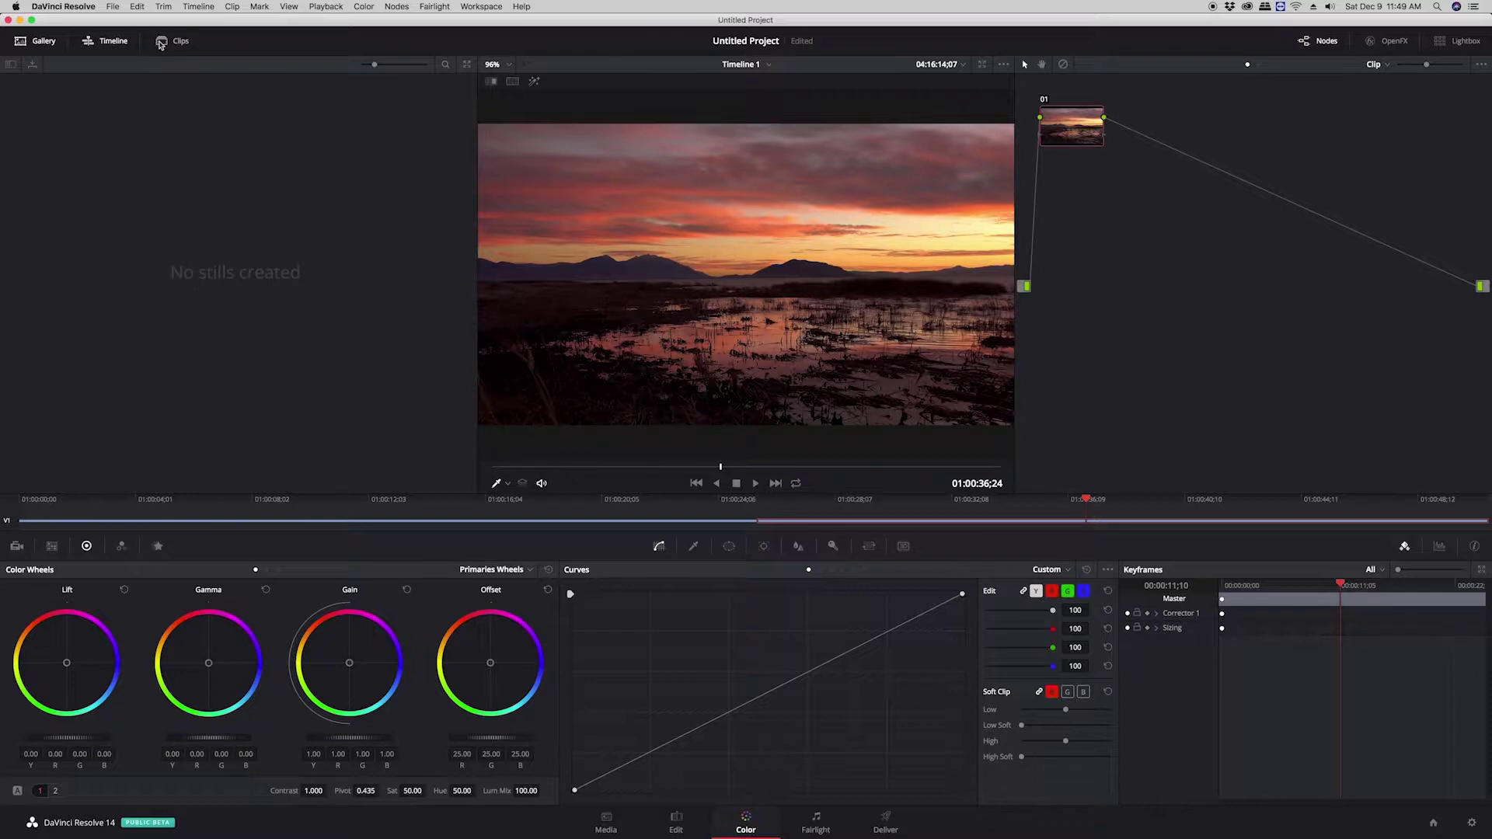
{"action": "left_click", "coordinate": [161, 44]}
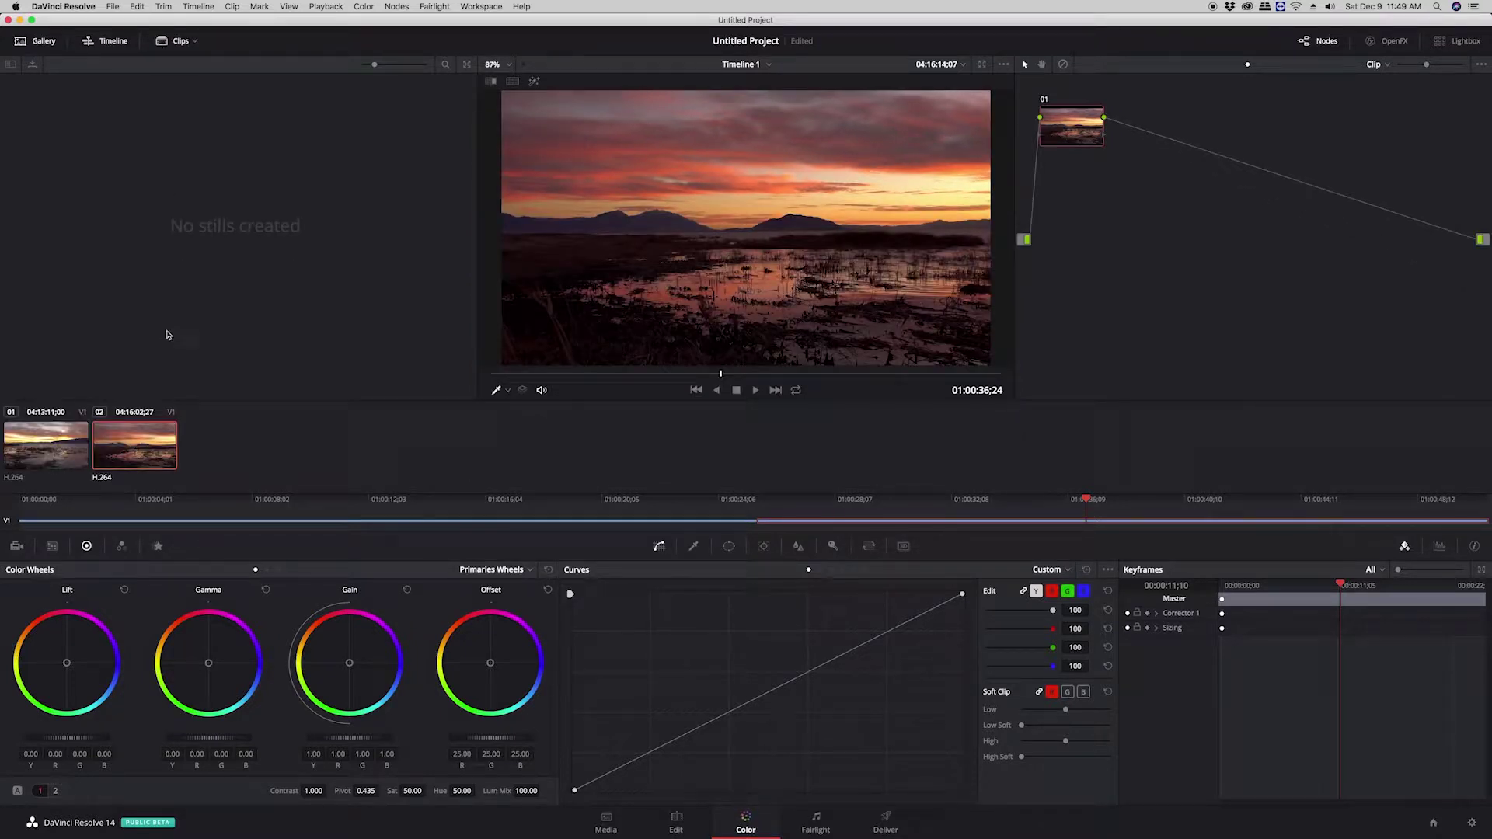
{"action": "left_click", "coordinate": [162, 44]}
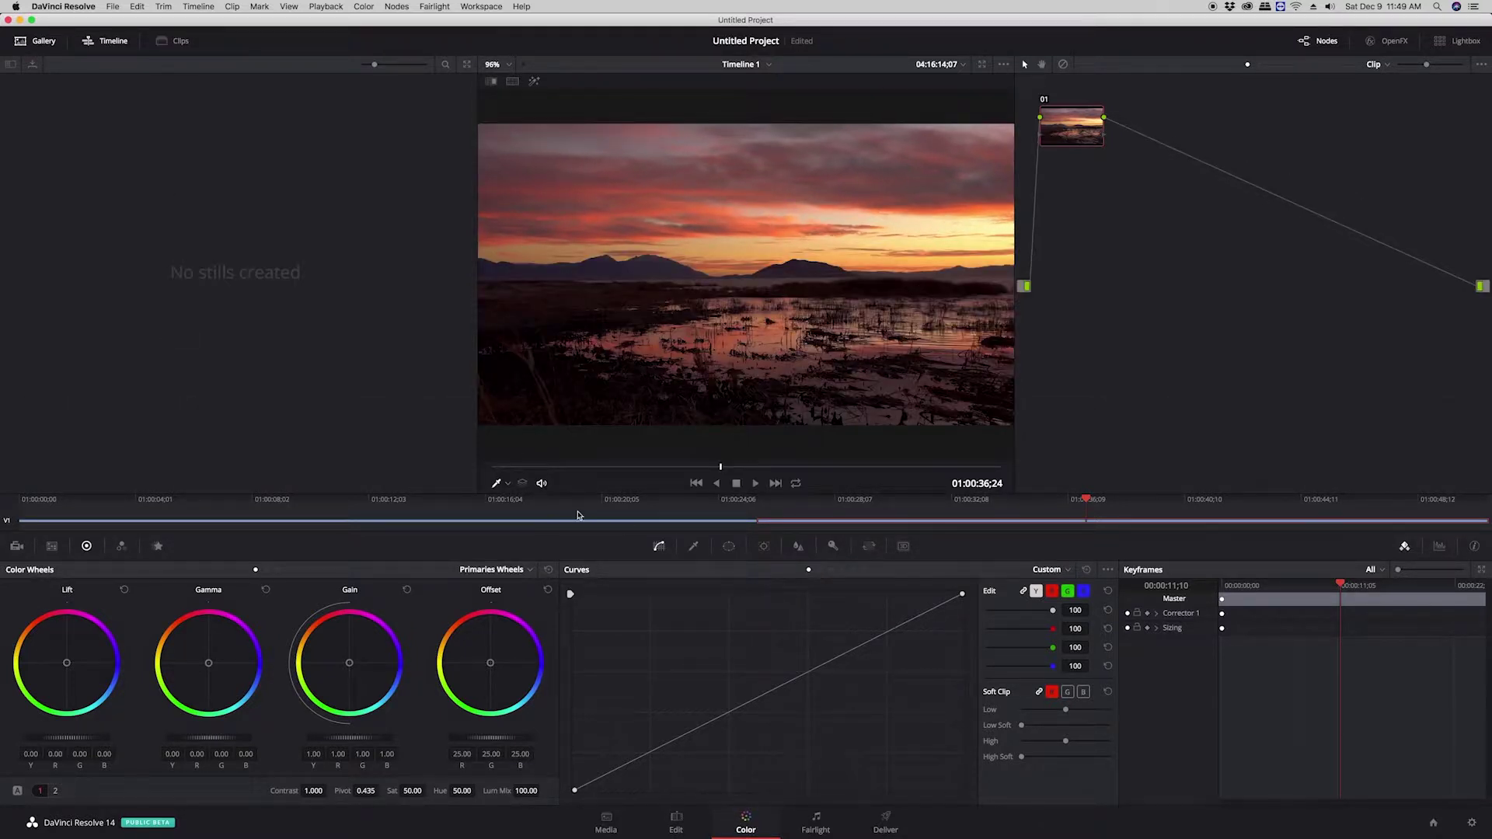
{"action": "left_click_drag", "start_coordinate": [476, 412], "coordinate": [363, 410]}
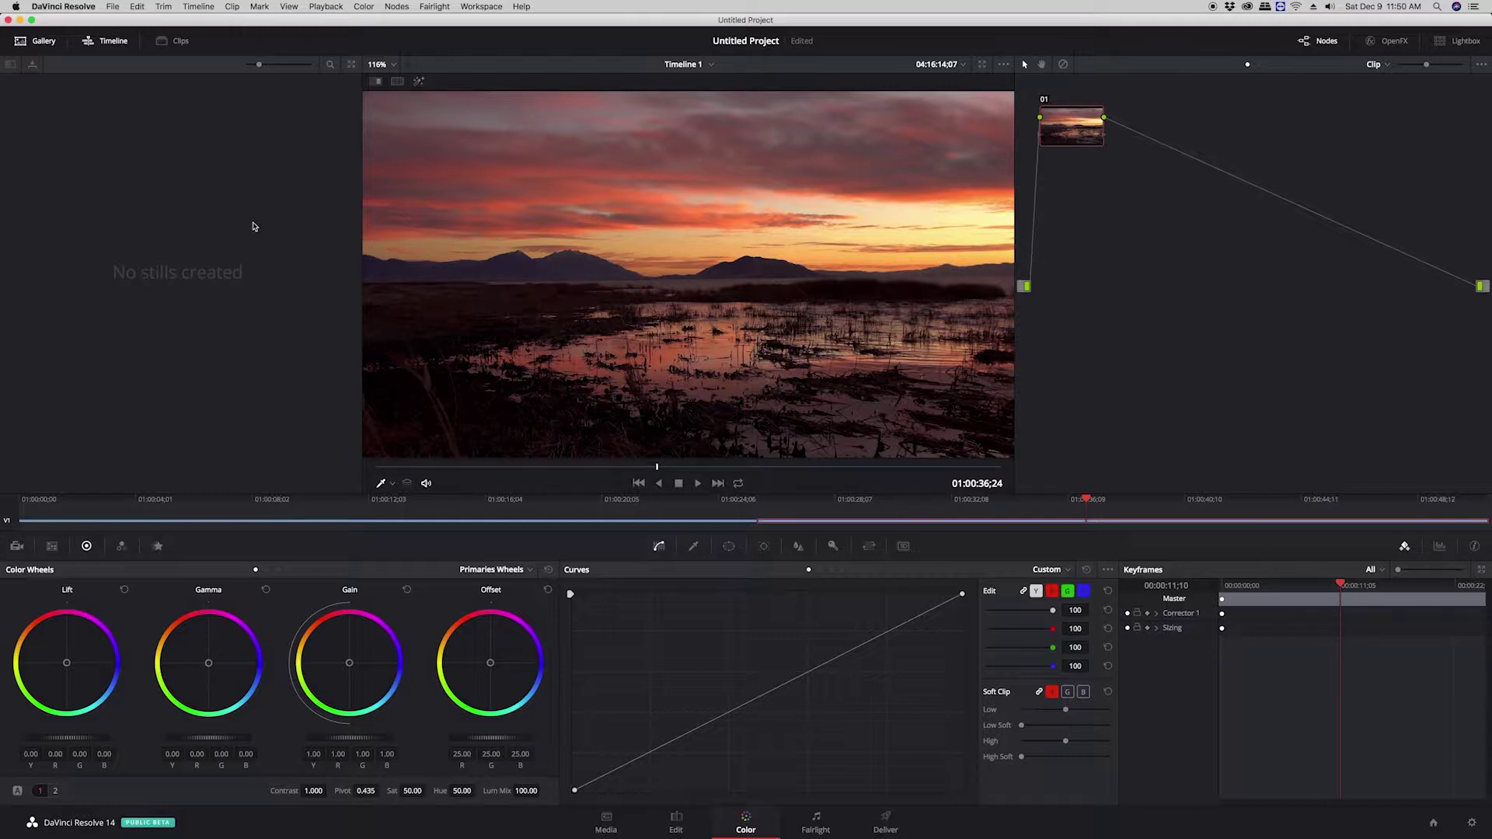
Check the workspace layout options for Dual Screen and leave the layout as it is
{"action": "left_click", "coordinate": [481, 7]}
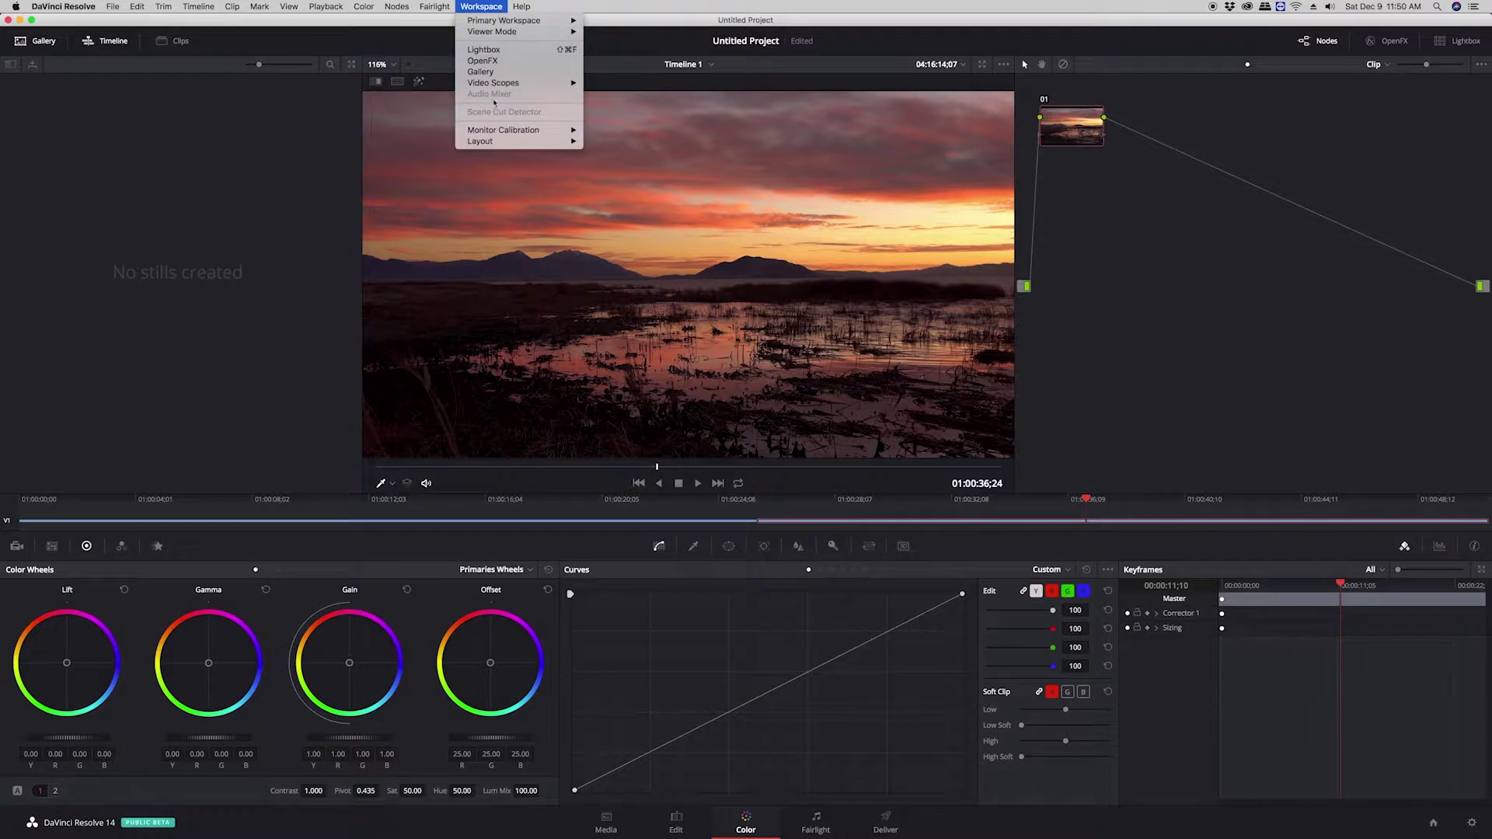
{"action": "mouse_move", "coordinate": [499, 135]}
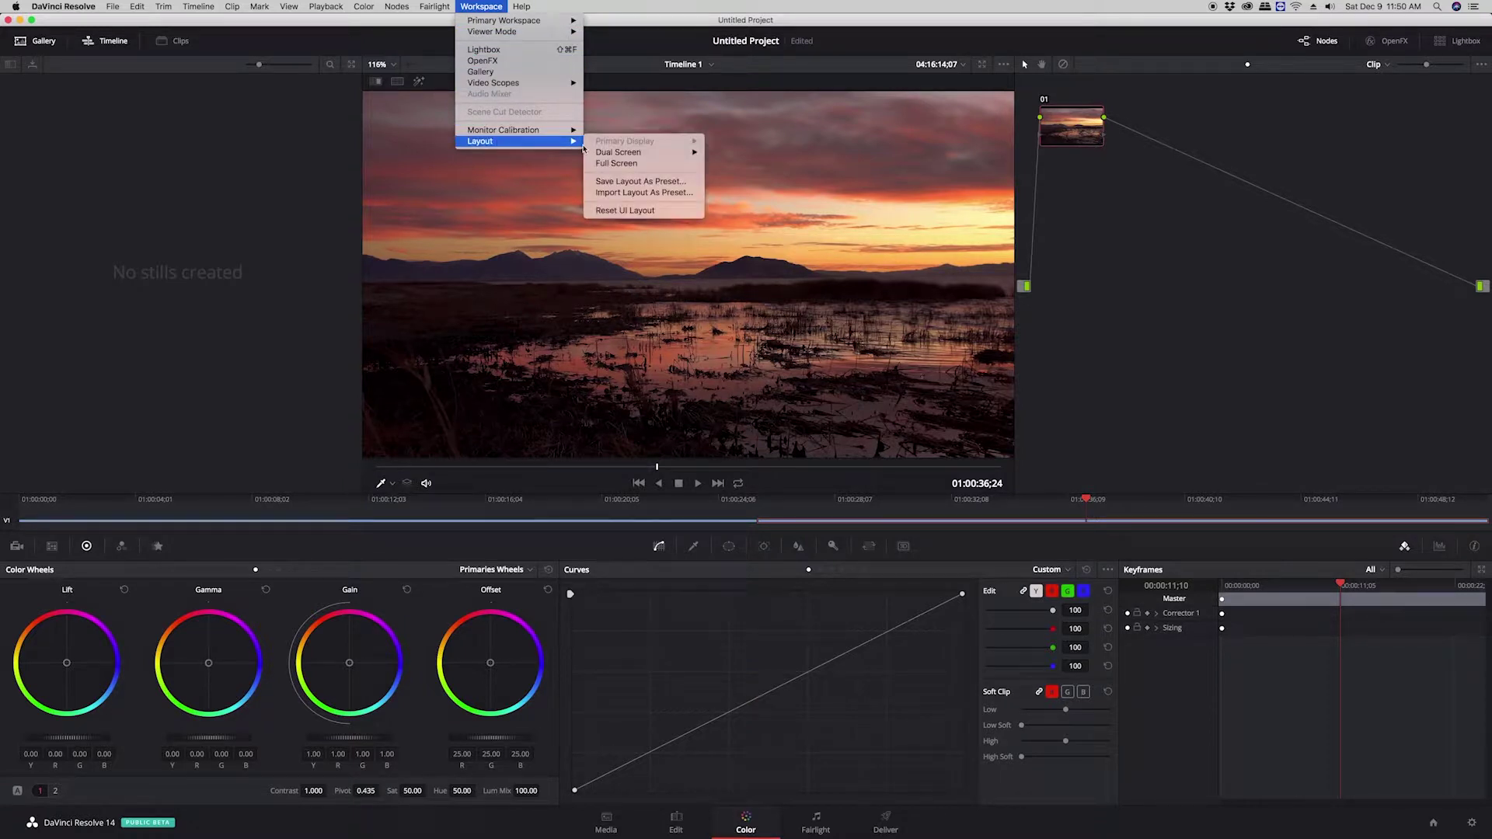
{"action": "mouse_move", "coordinate": [639, 153]}
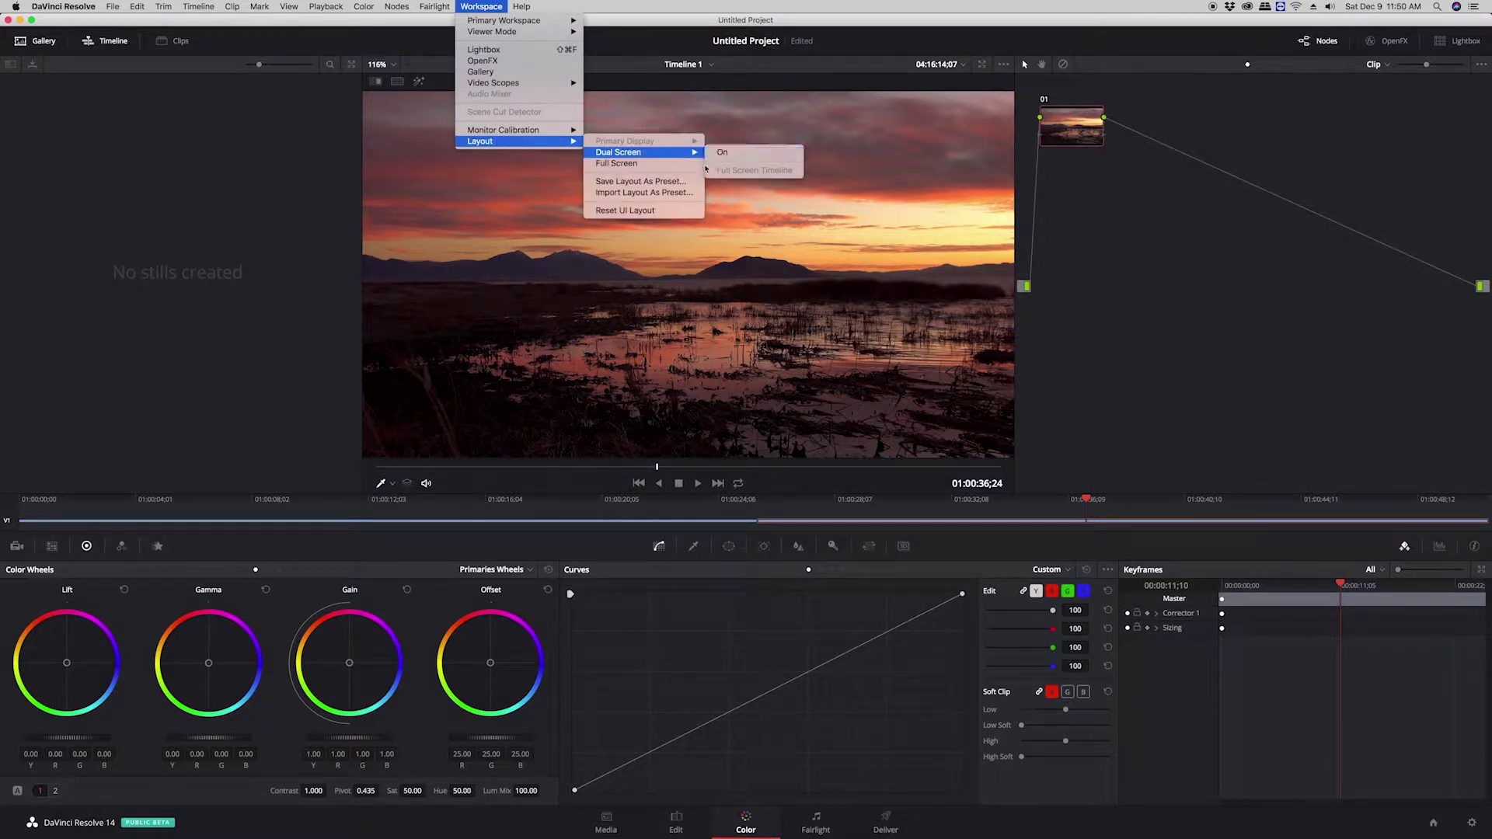
{"action": "key", "text": "Escape"}
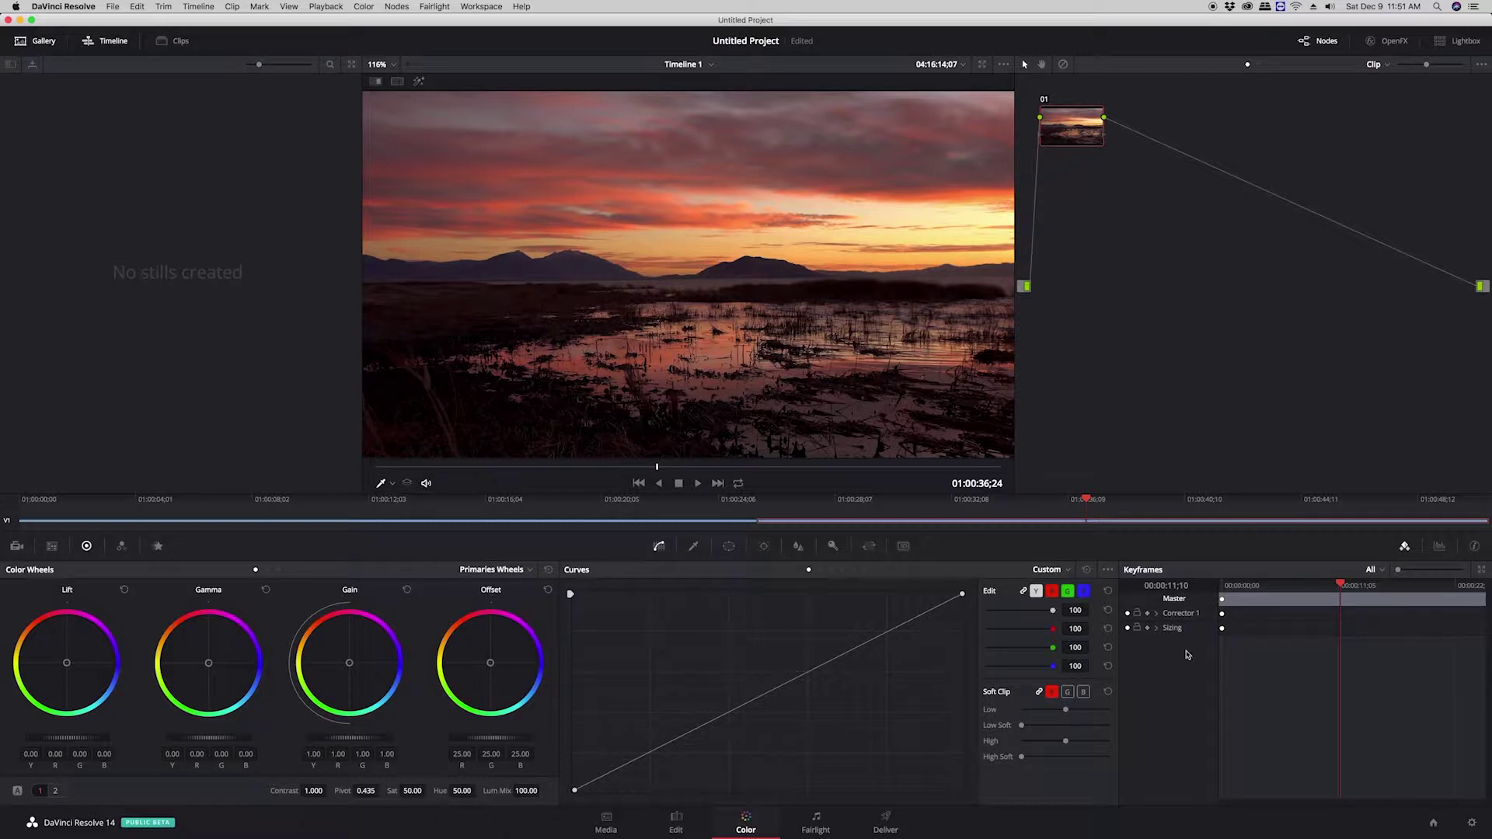
Examine the Camera Raw and Color Match palettes, including the list of supported color charts
{"action": "left_click", "coordinate": [14, 549]}
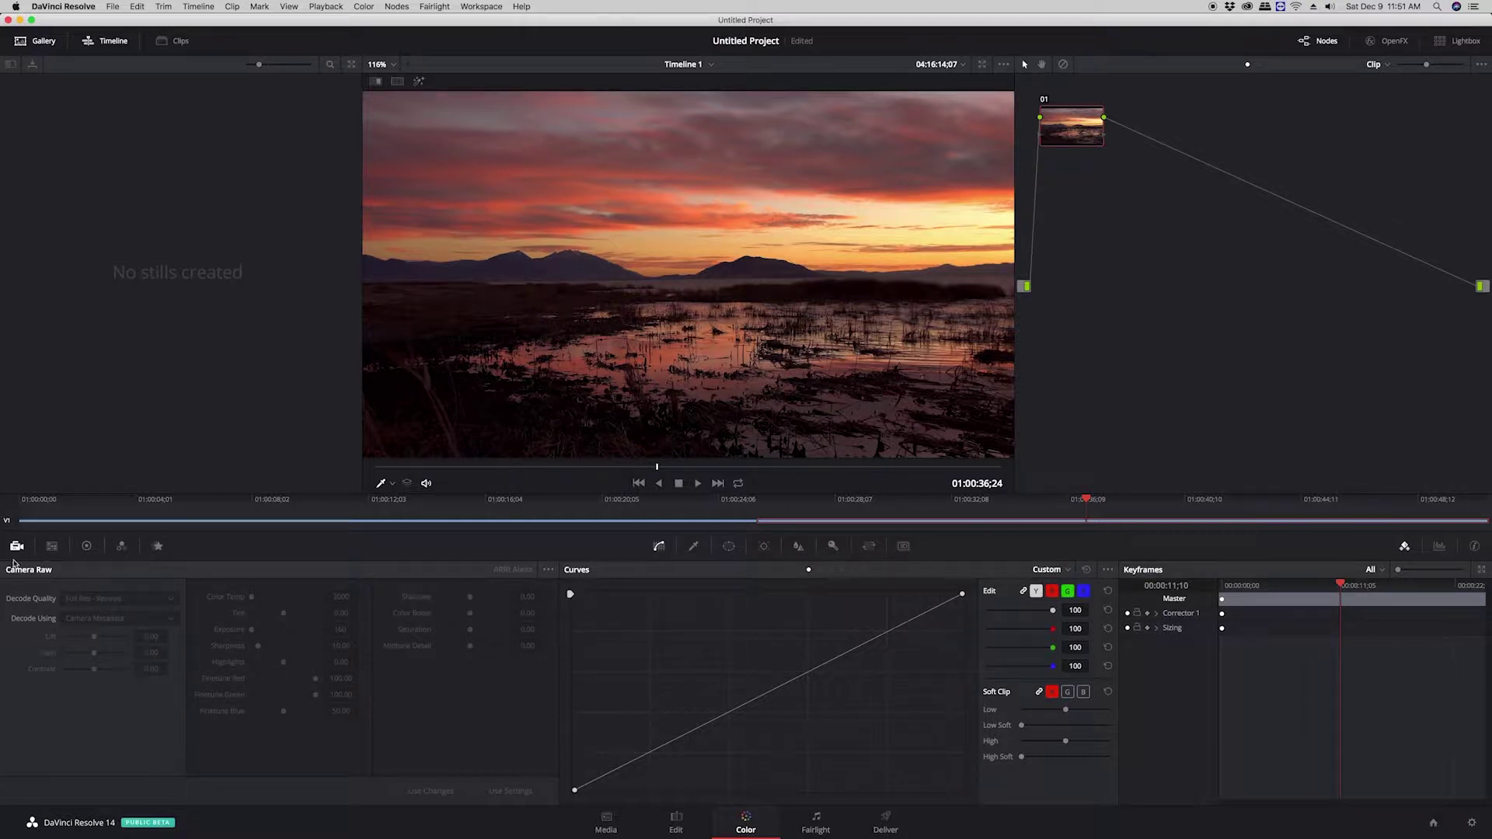
{"action": "left_click", "coordinate": [51, 547]}
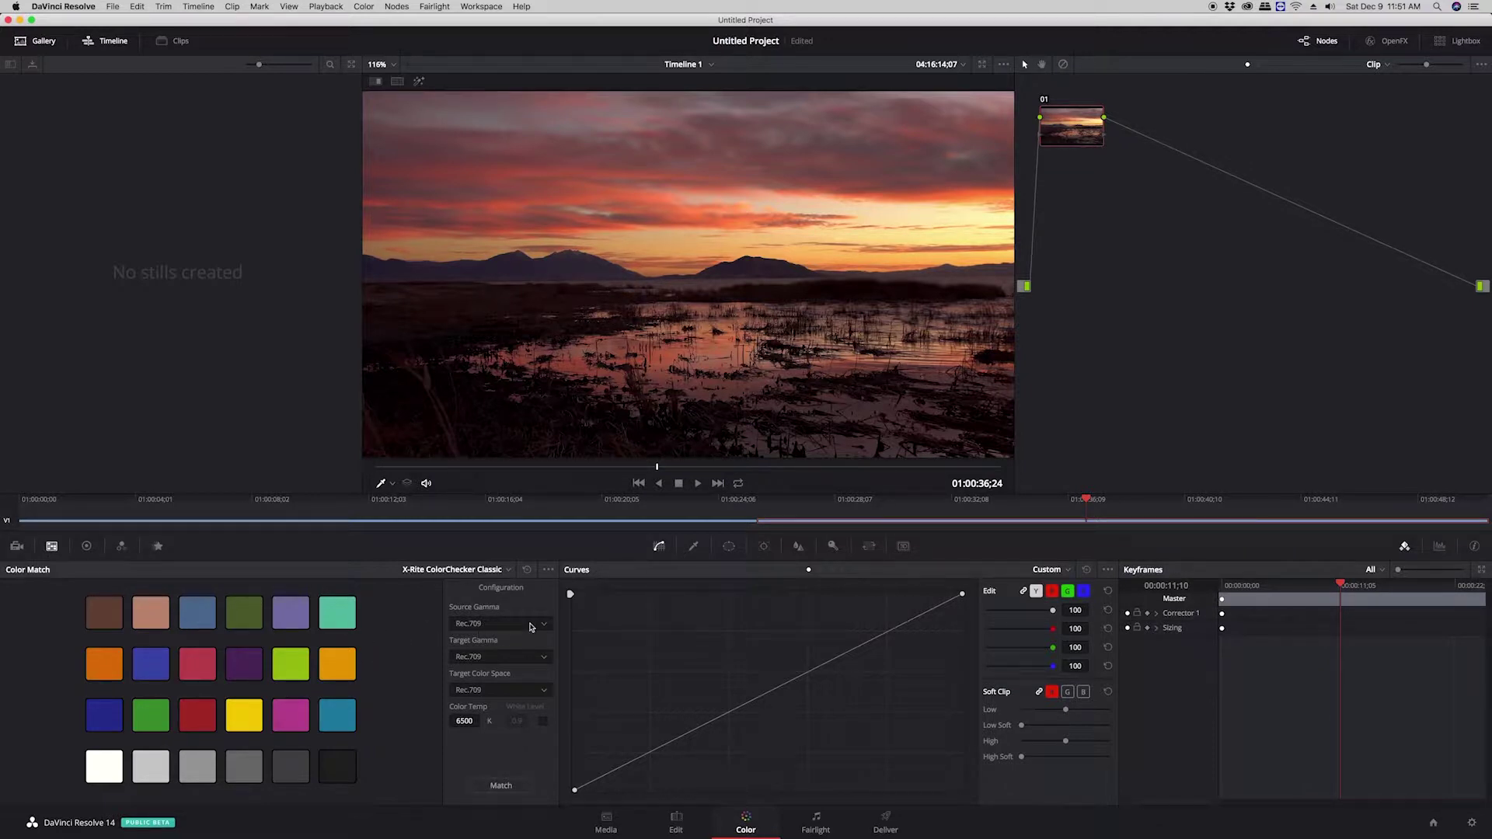
{"action": "left_click", "coordinate": [508, 571]}
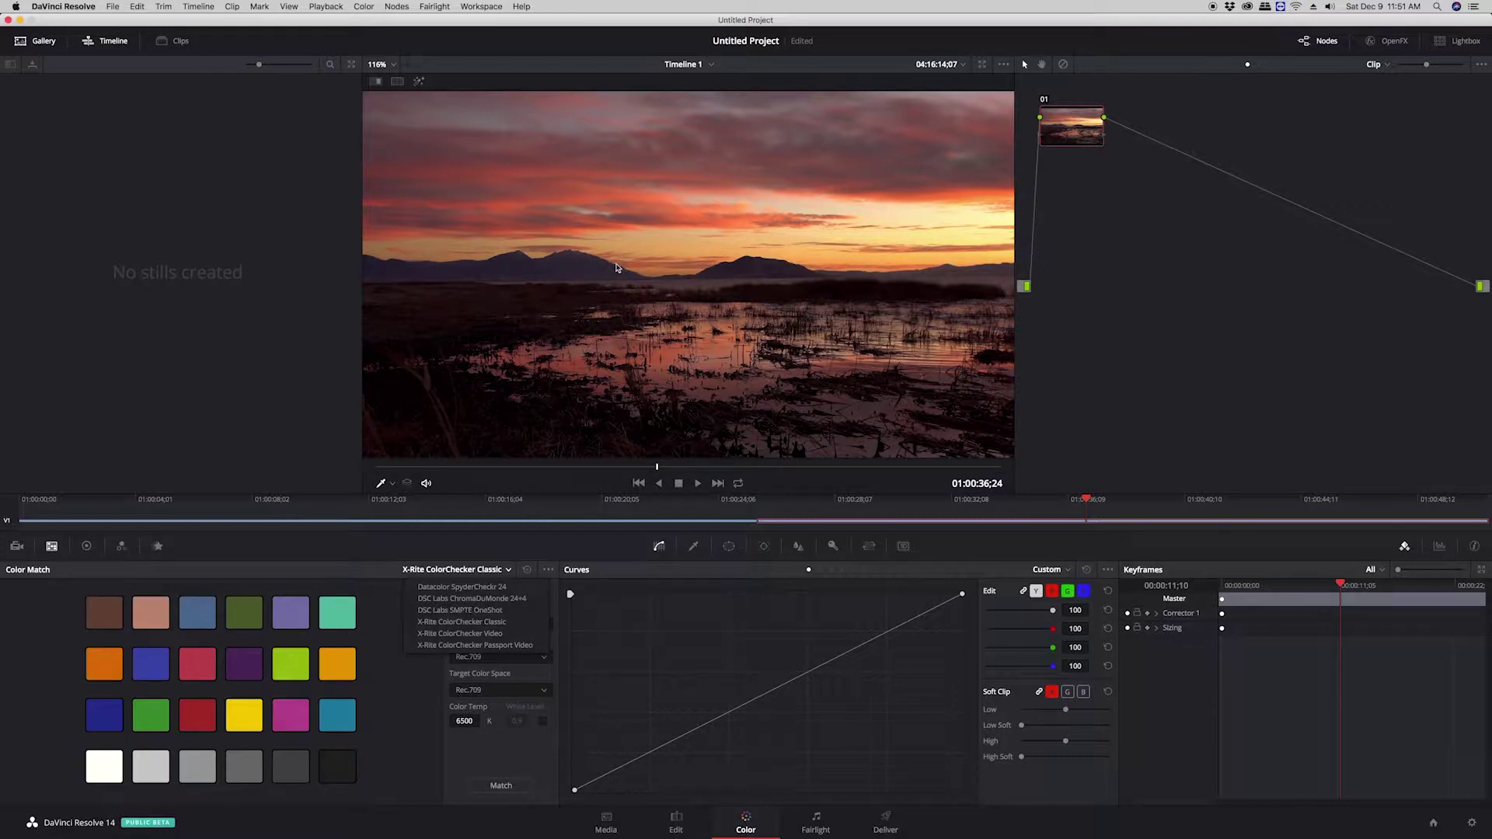
{"action": "left_click", "coordinate": [207, 432]}
Preview the Log mode of the Color Wheels and return to Primaries Wheels
{"action": "left_click", "coordinate": [86, 548]}
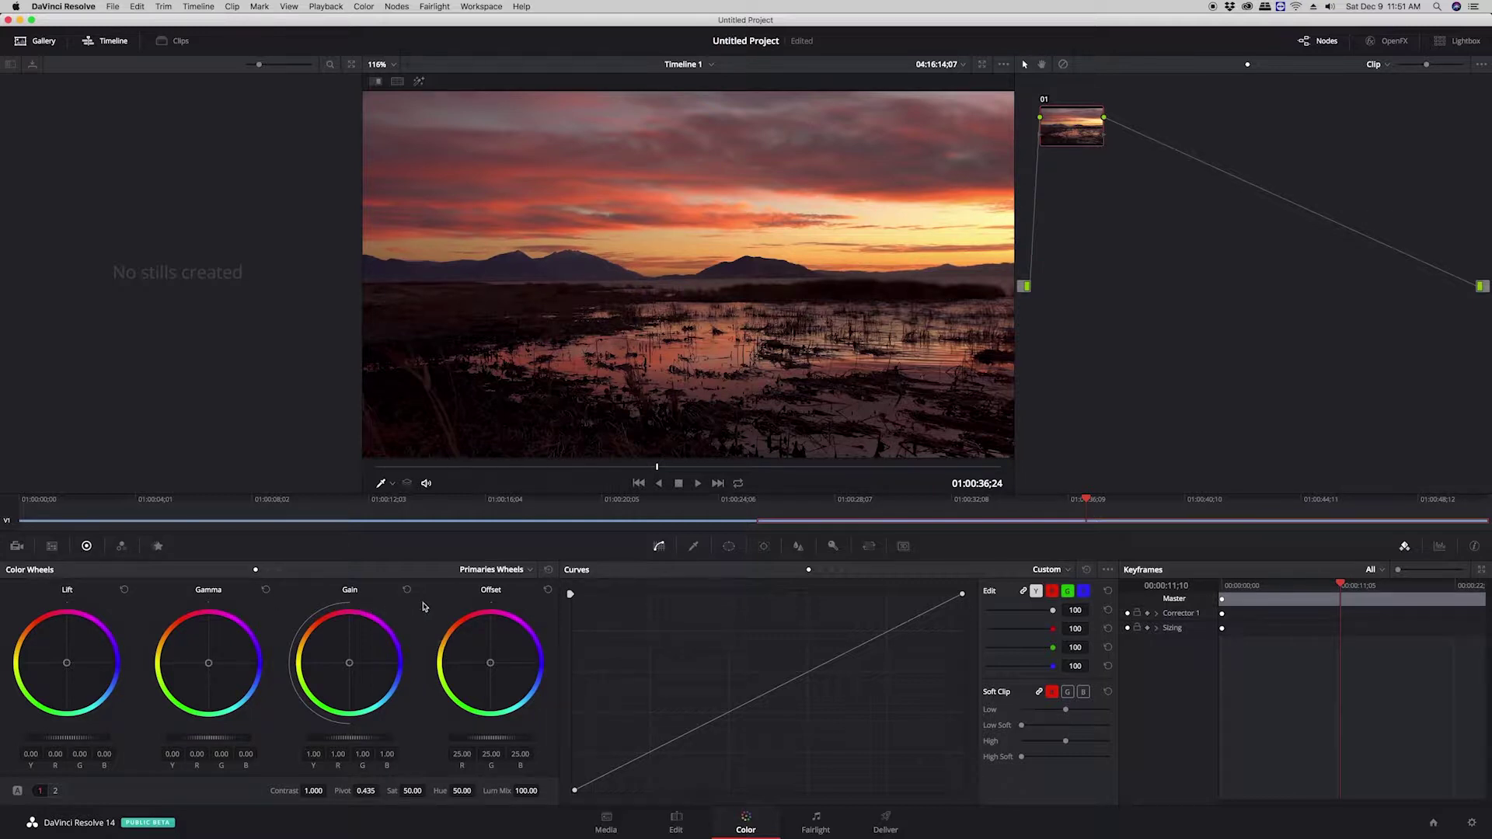
{"action": "left_click", "coordinate": [509, 571]}
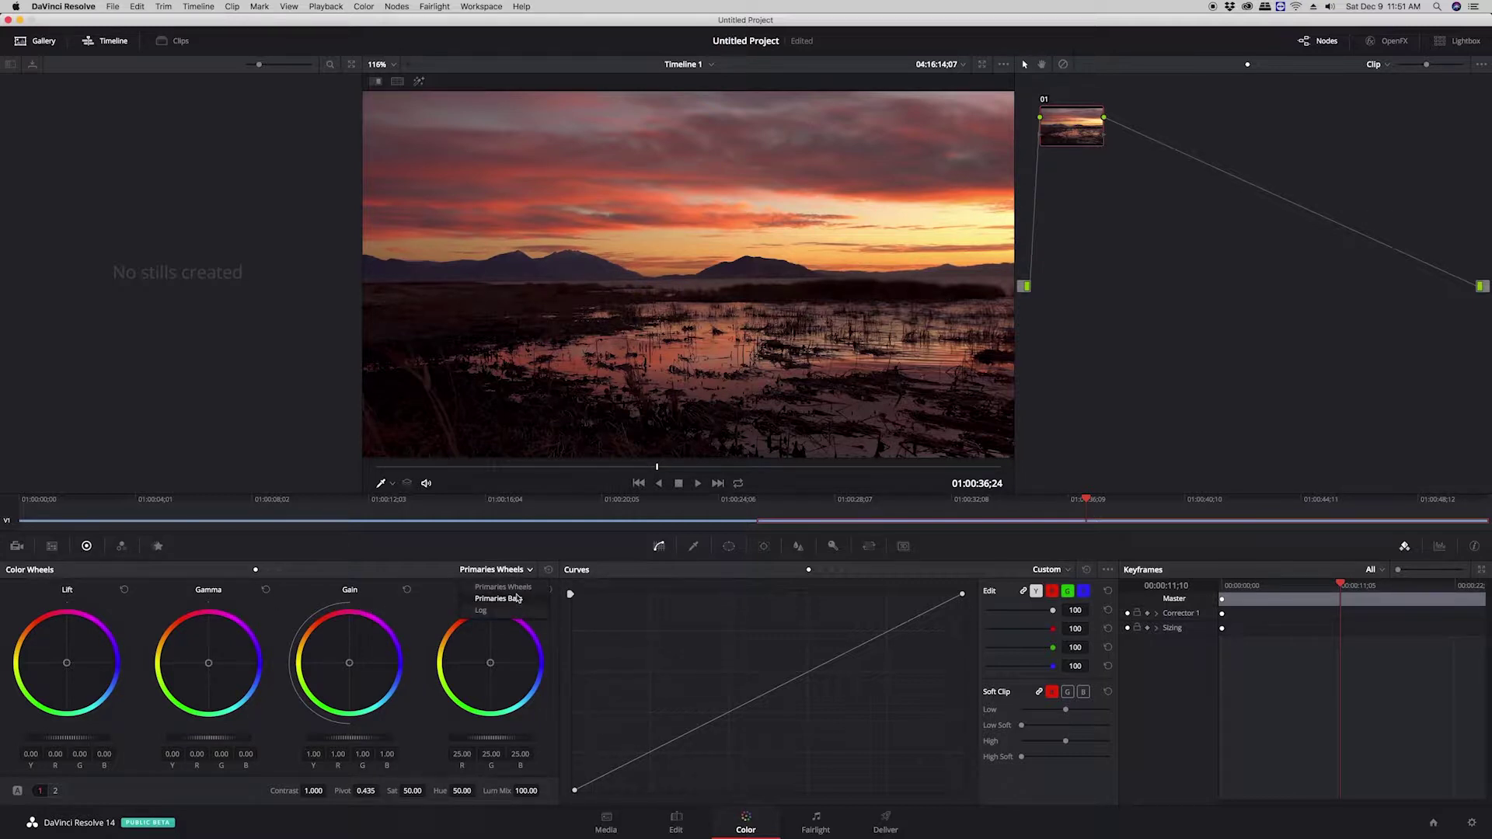
{"action": "left_click", "coordinate": [516, 611]}
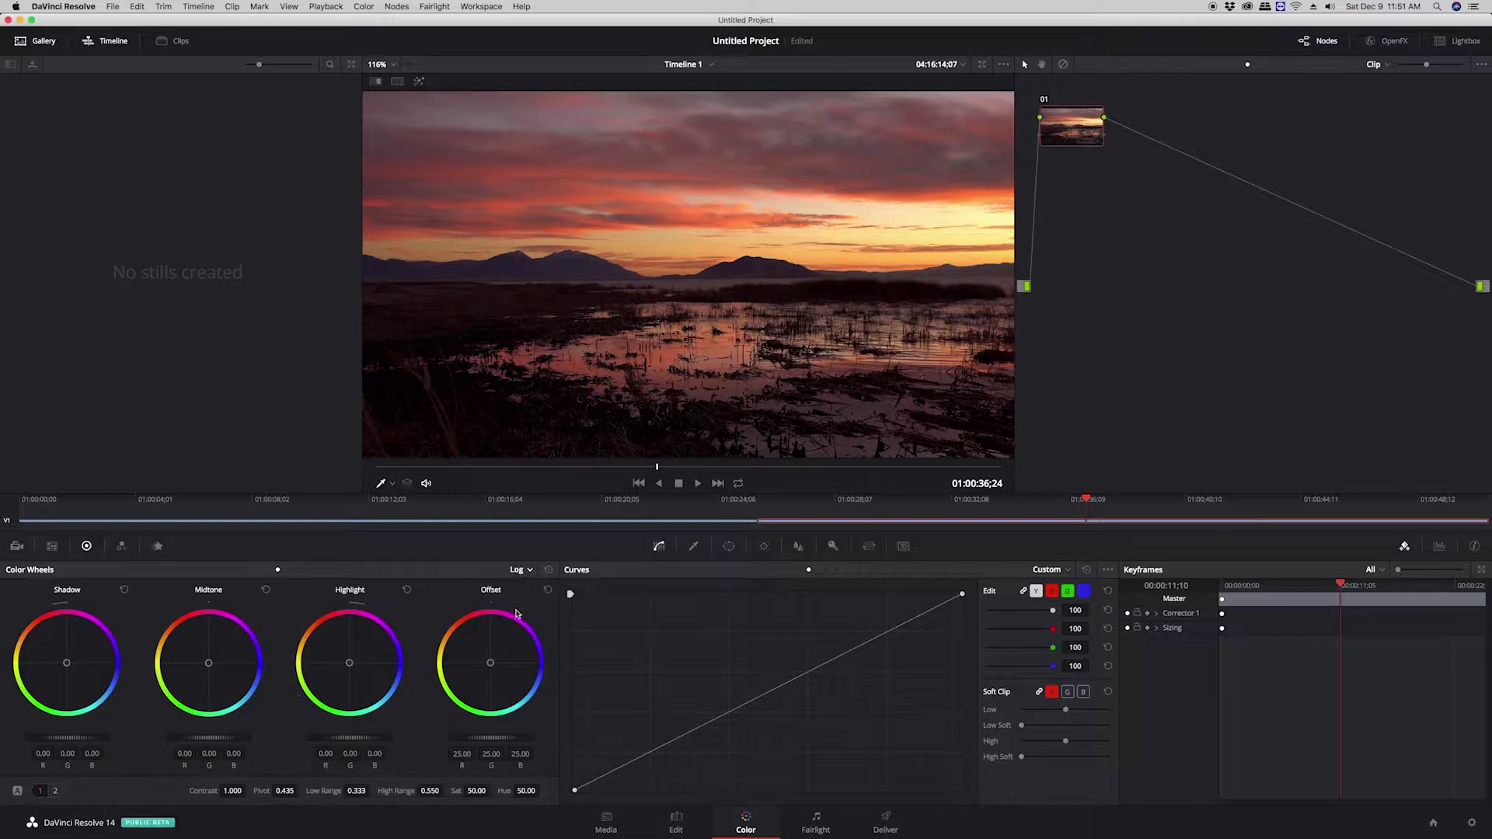
{"action": "left_click", "coordinate": [519, 571]}
{"action": "left_click", "coordinate": [527, 589]}
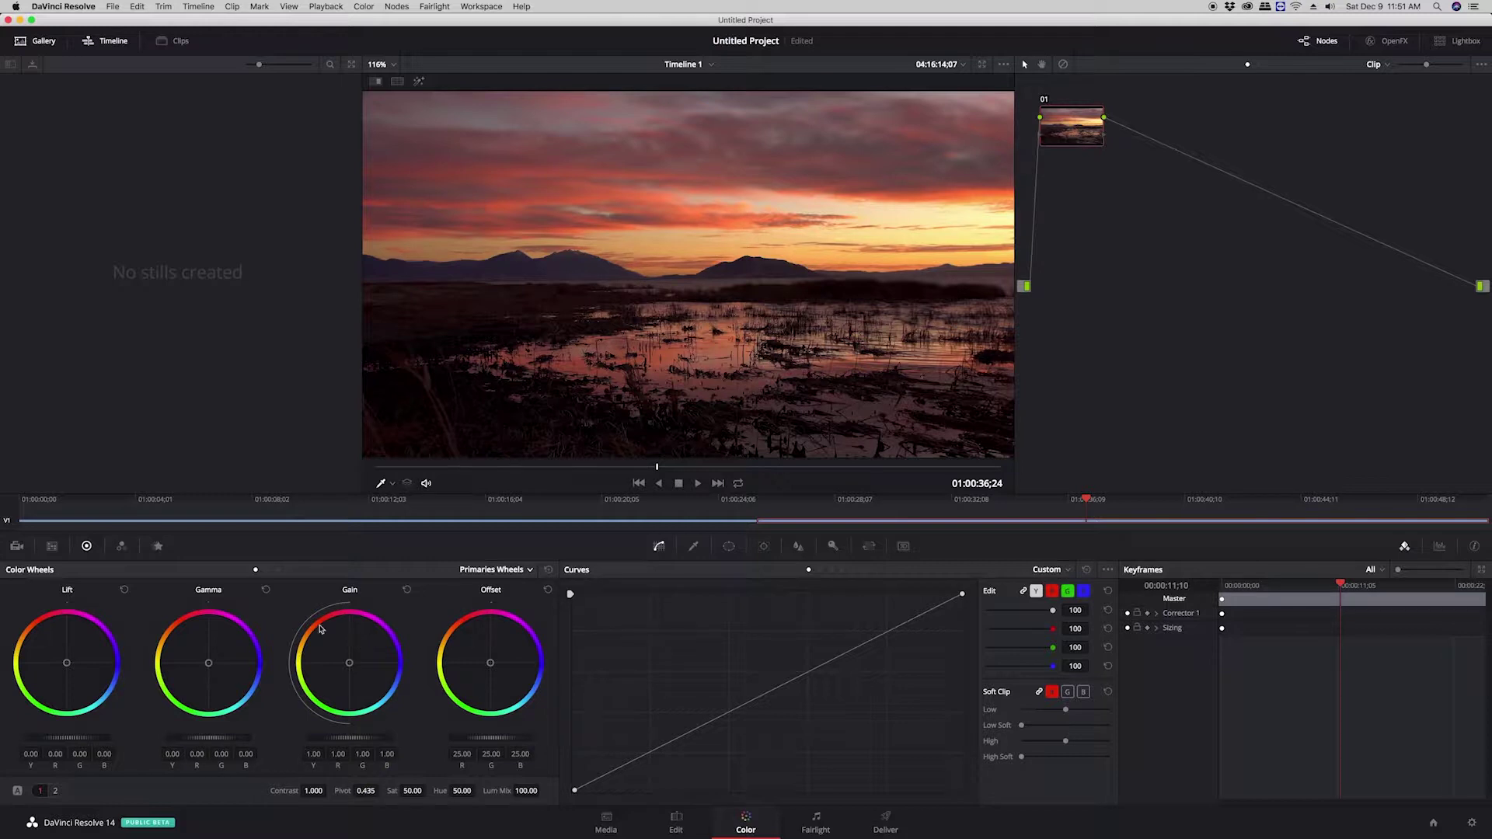
View the RGB Mixer, then try spatial noise reduction in Motion Effects with luma and chroma thresholds of 1.1
{"action": "left_click", "coordinate": [121, 547]}
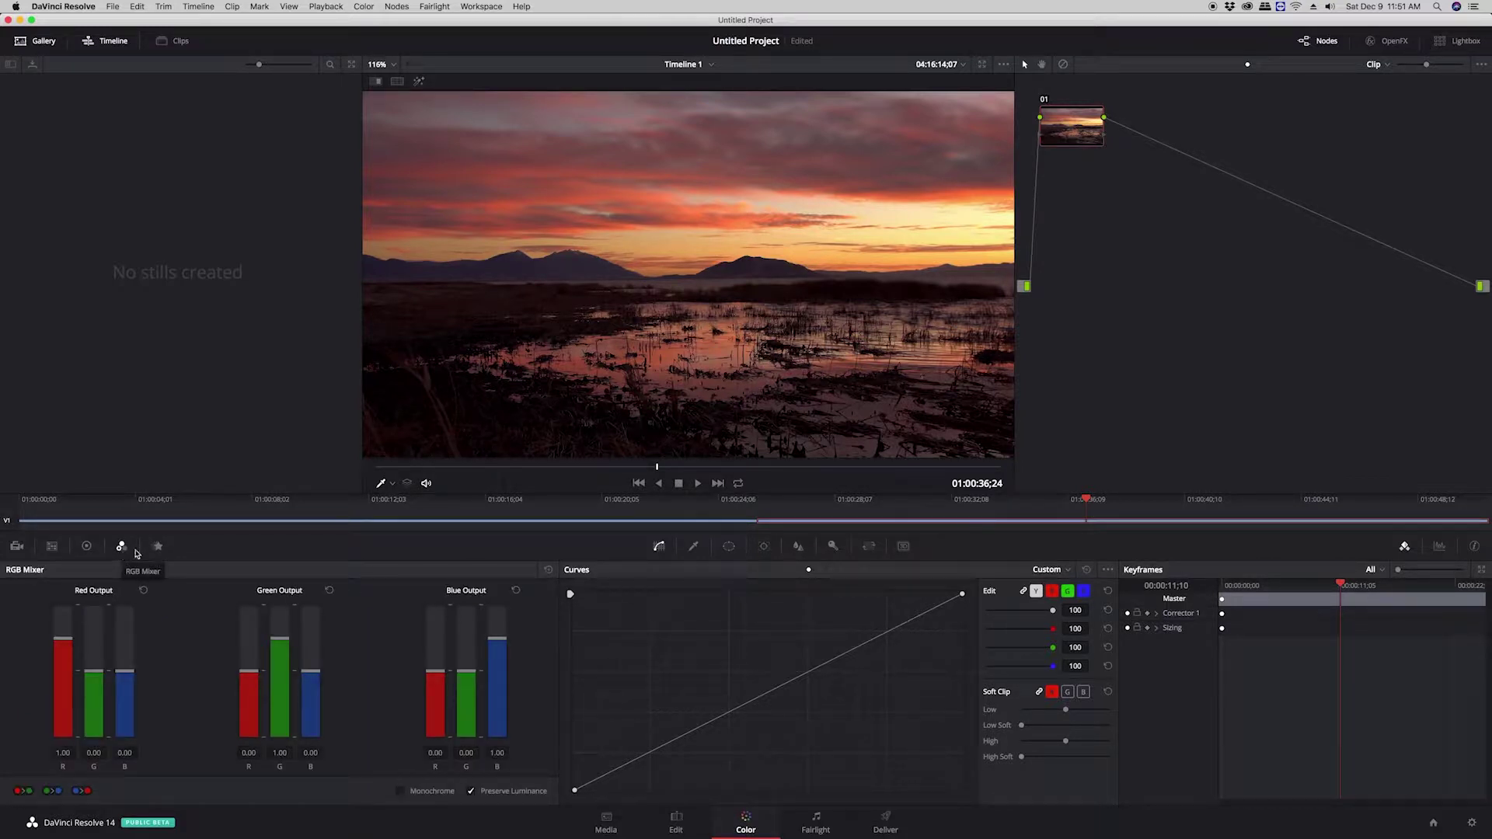
{"action": "left_click", "coordinate": [157, 547]}
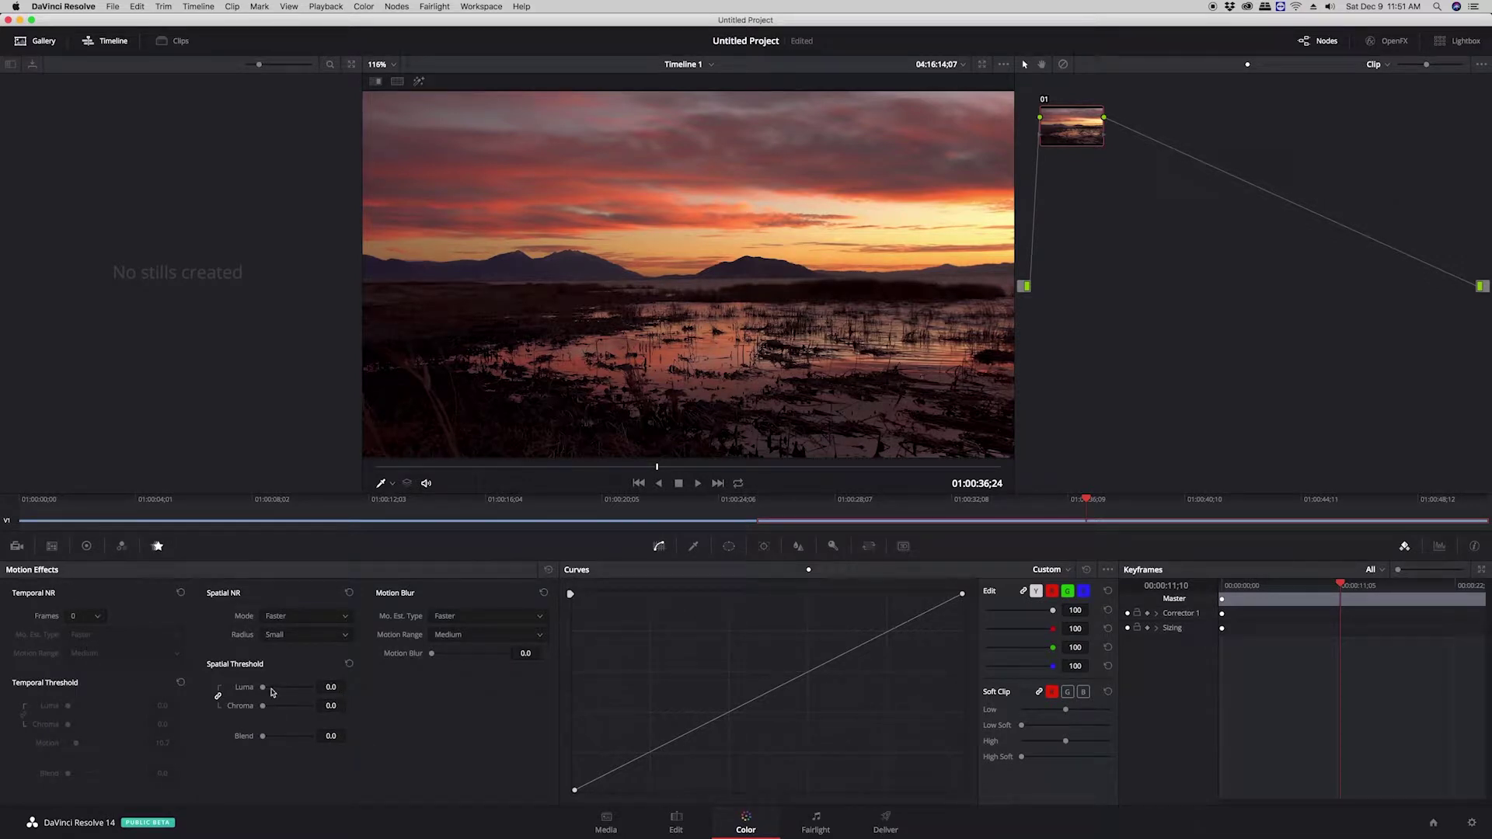
{"action": "left_click_drag", "start_coordinate": [263, 692], "coordinate": [270, 692]}
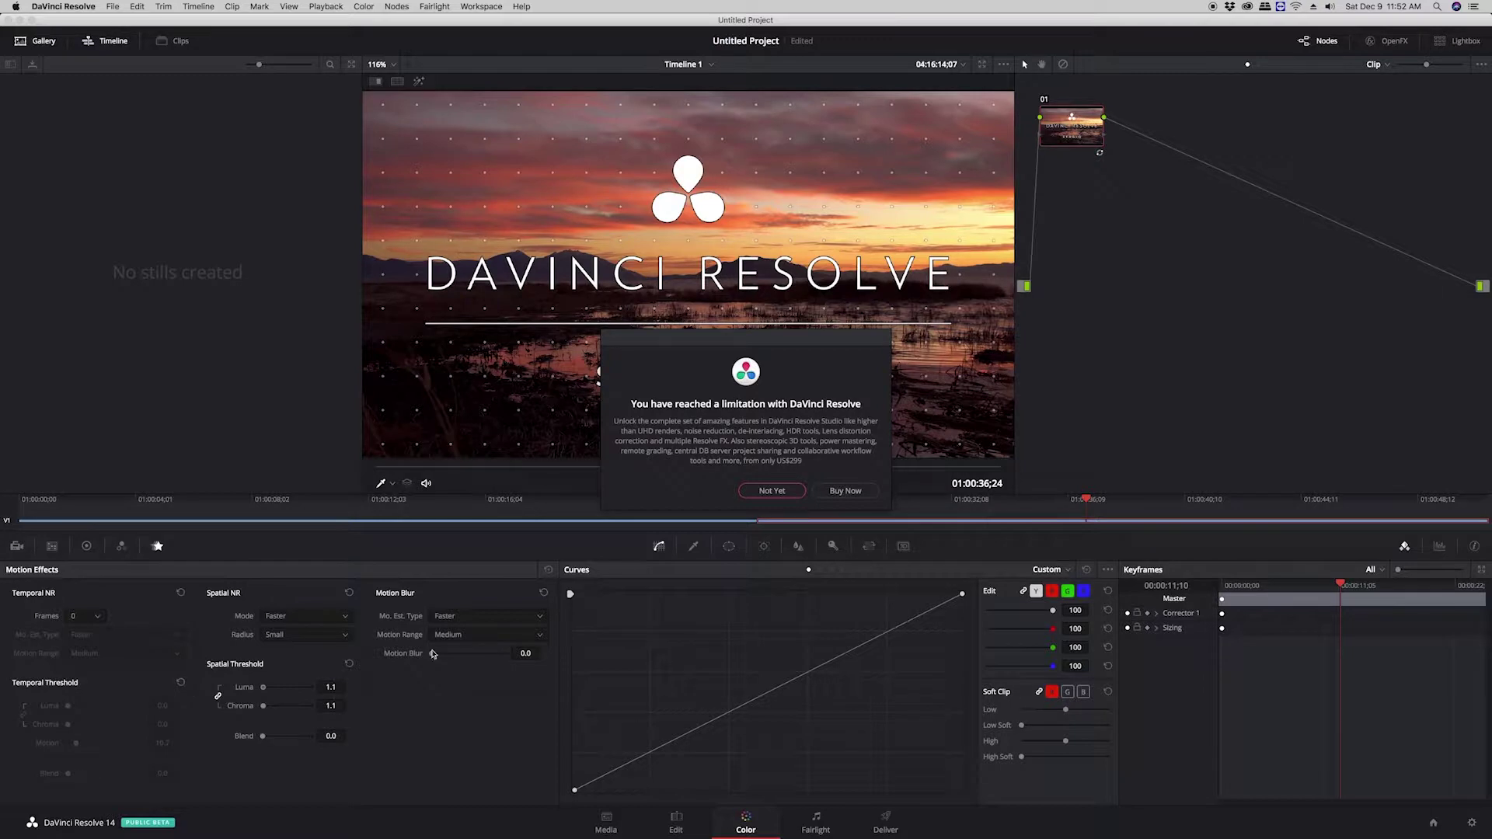
{"action": "left_click", "coordinate": [772, 491]}
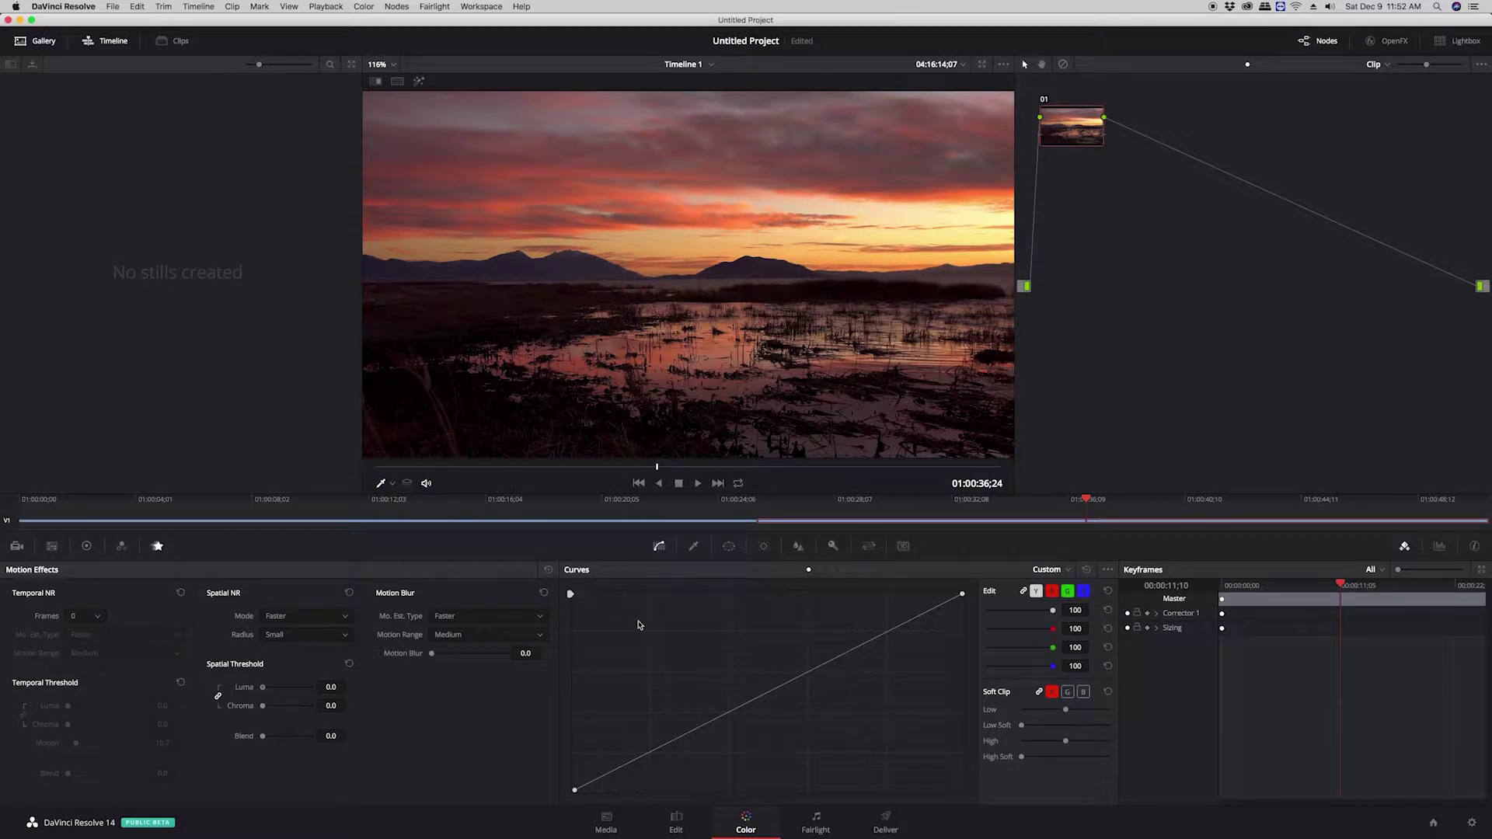
View the Qualifier, try a circular and a rectangular power window on the second clip, and turn both off again
{"action": "left_click", "coordinate": [698, 548]}
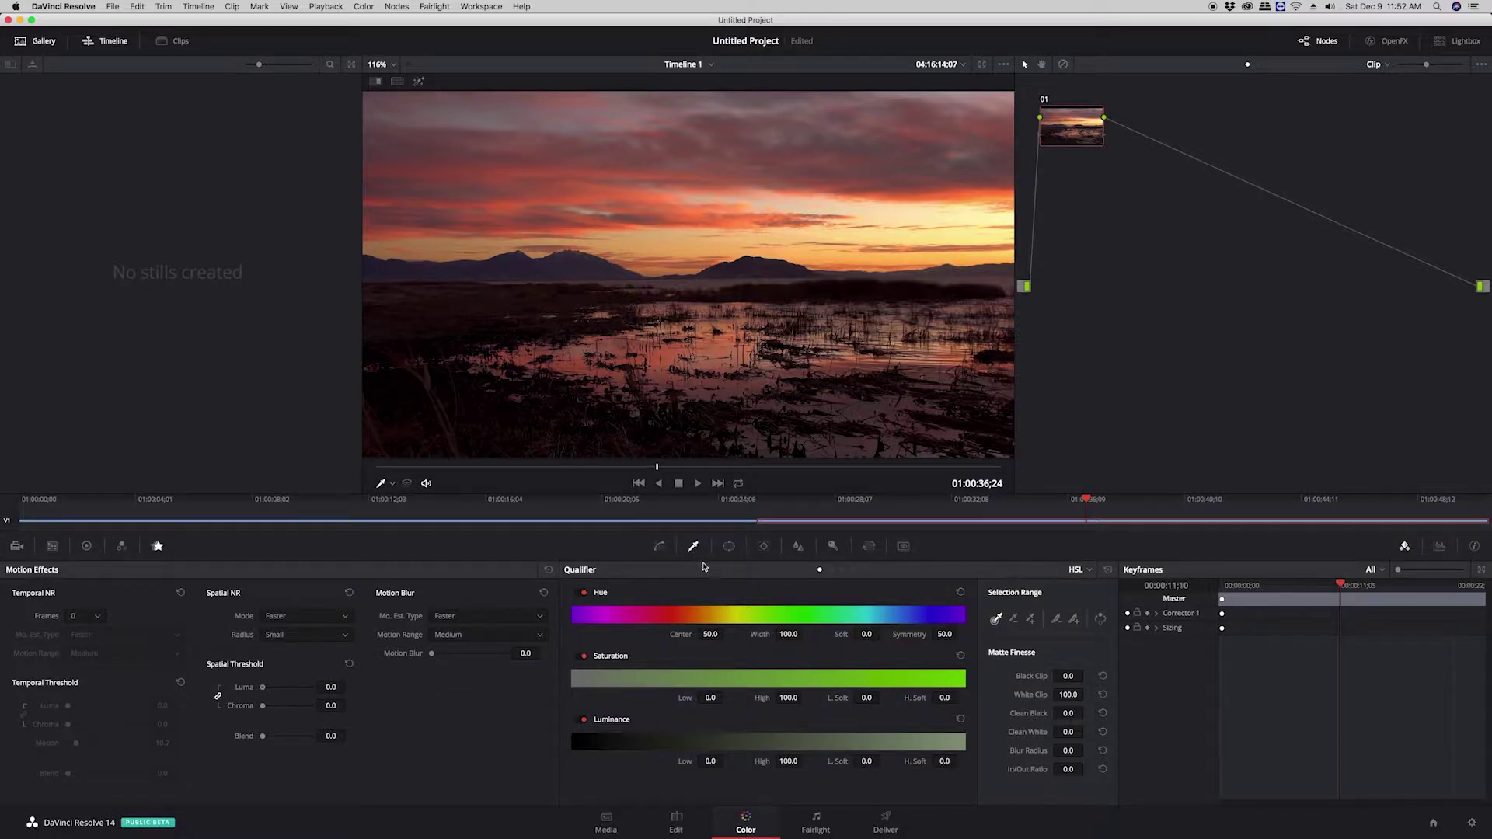
{"action": "left_click", "coordinate": [728, 545]}
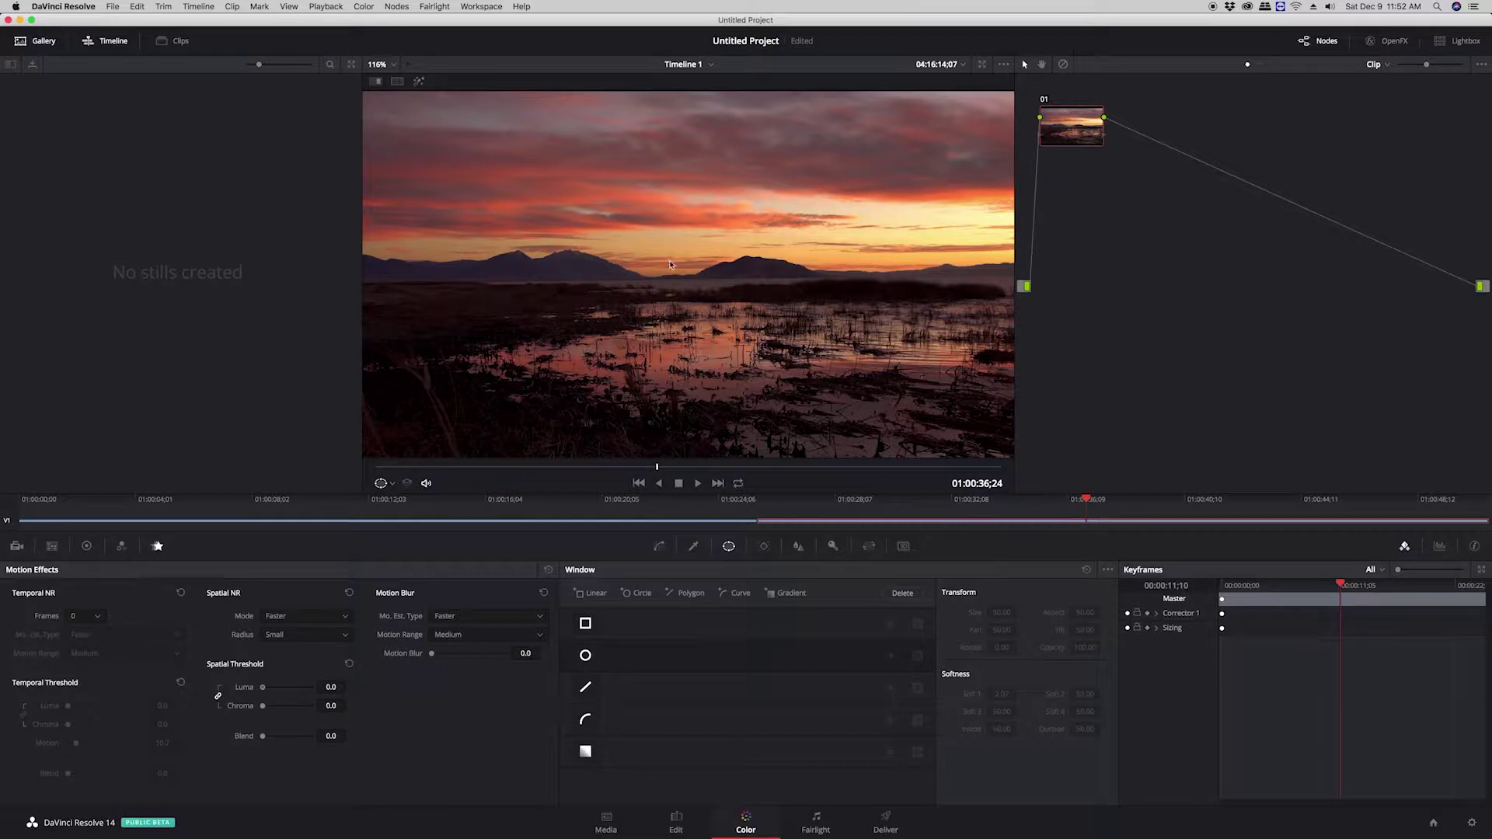
{"action": "left_click", "coordinate": [586, 656]}
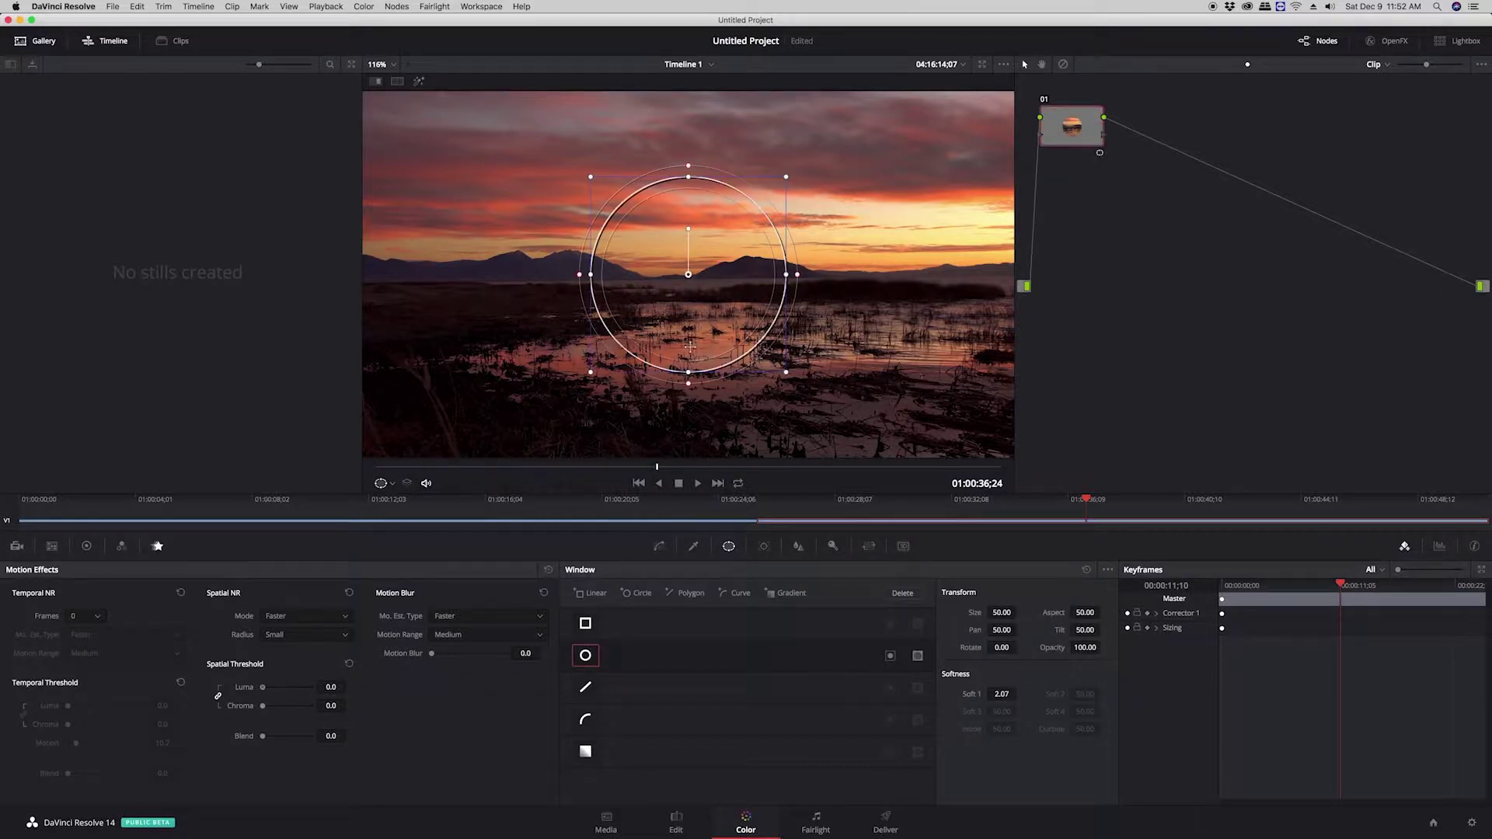
{"action": "left_click", "coordinate": [587, 624]}
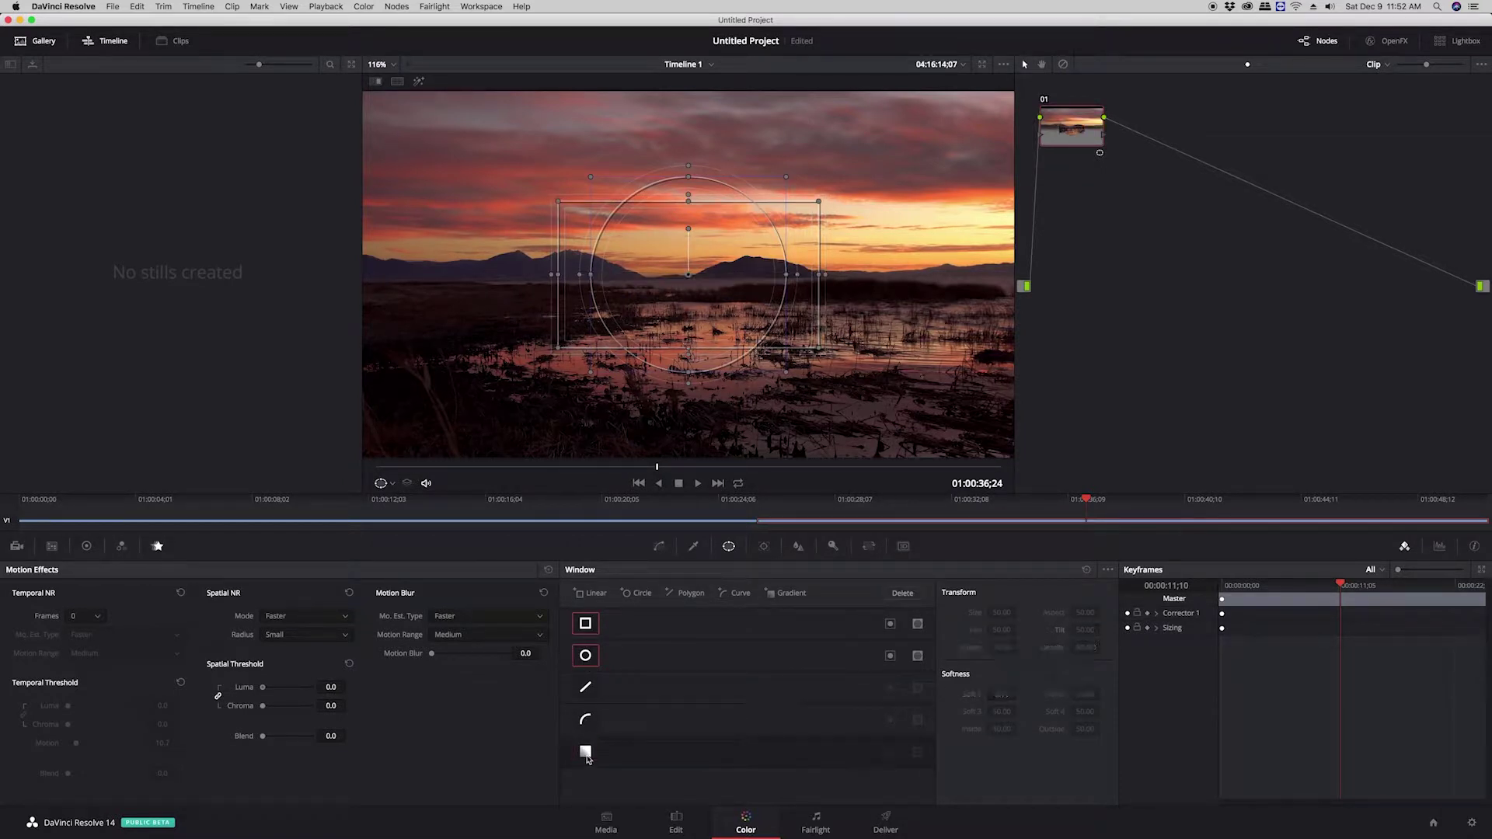
{"action": "left_click", "coordinate": [585, 655]}
{"action": "left_click", "coordinate": [586, 625]}
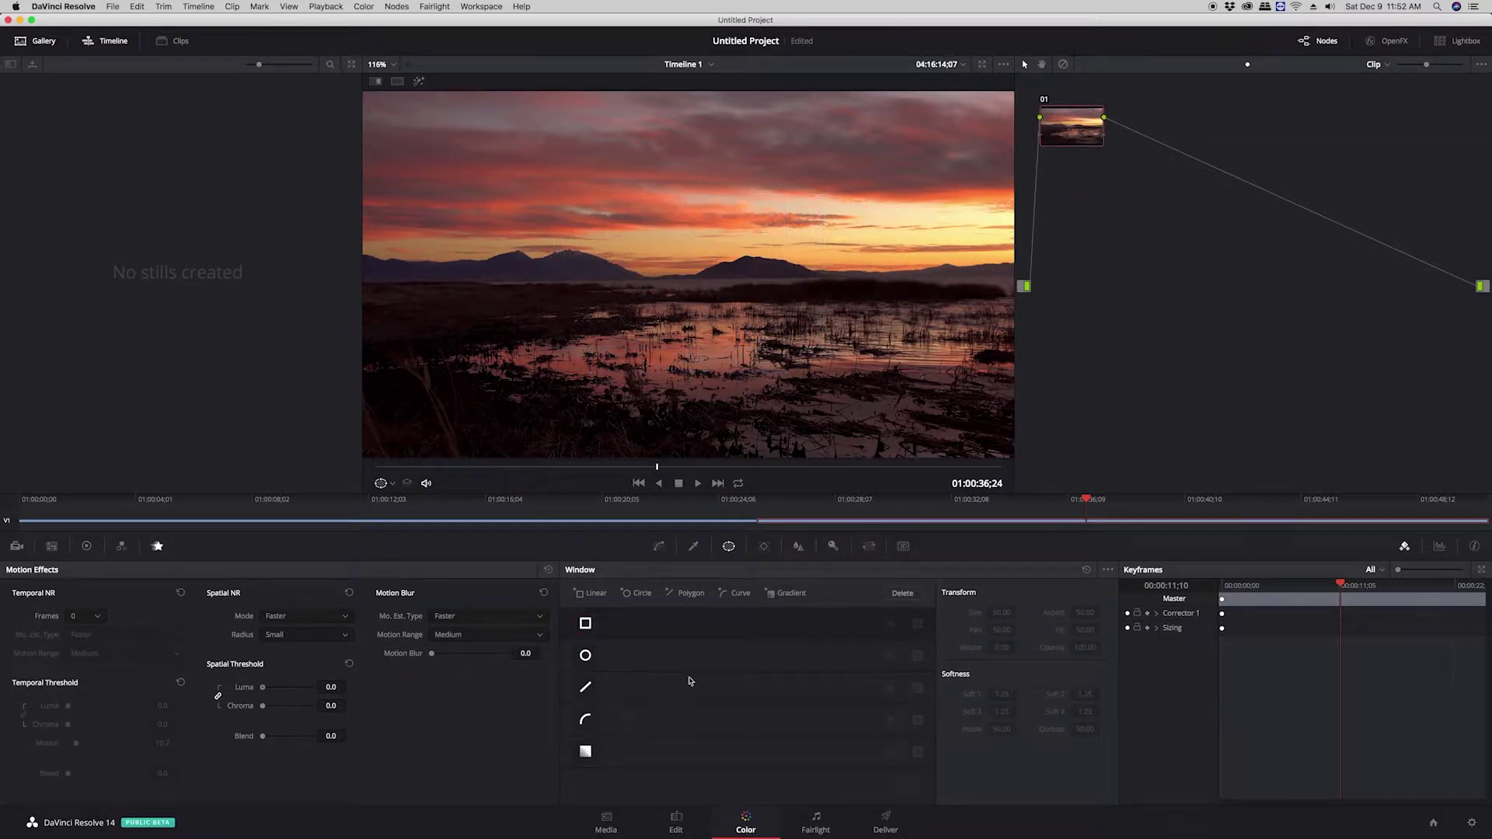
Examine the Tracker, Blur and Key palettes, including the Blur modes and the radius control
{"action": "left_click", "coordinate": [764, 547]}
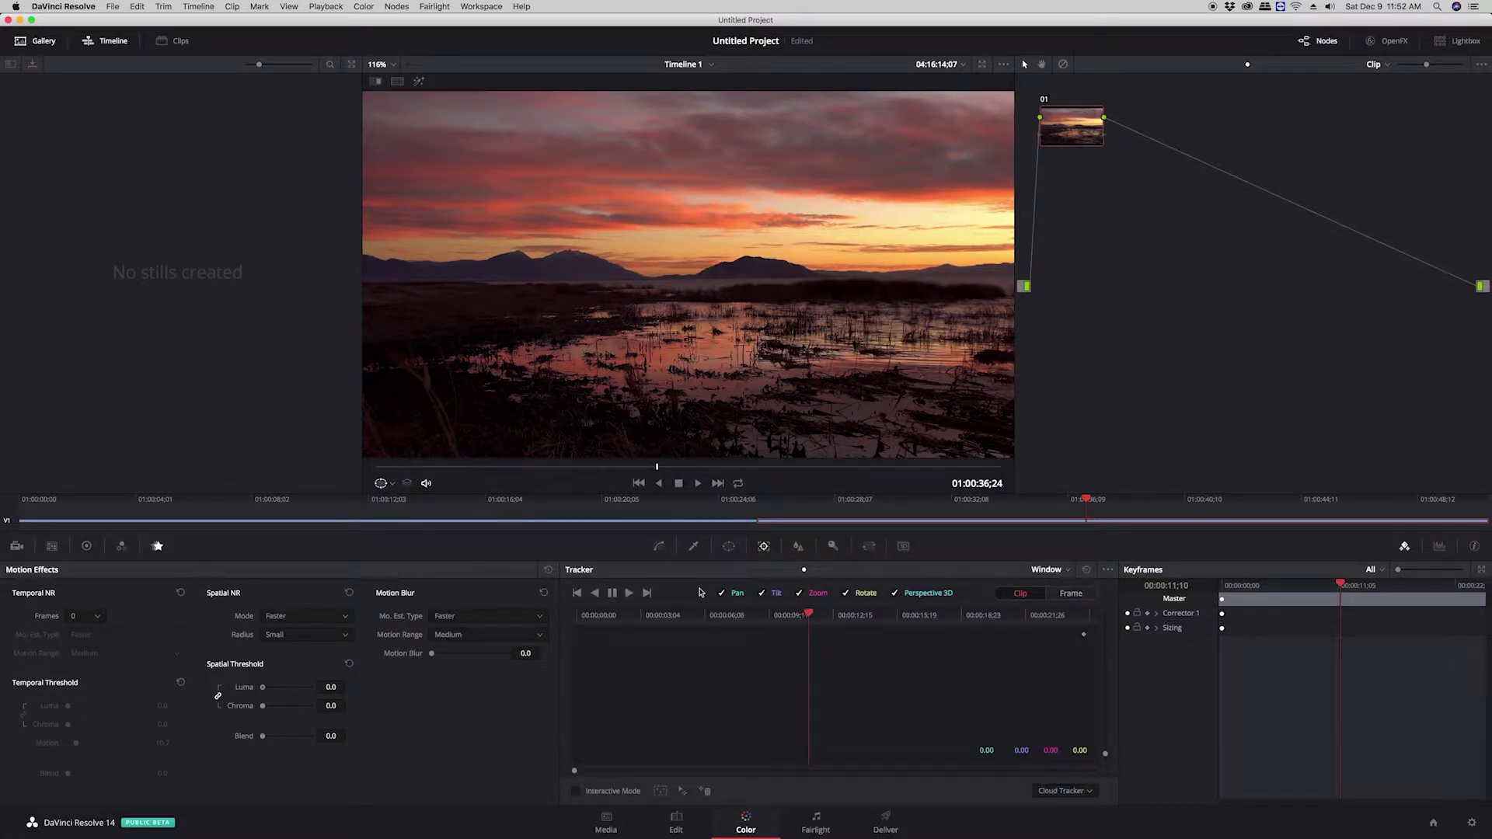
{"action": "left_click", "coordinate": [799, 547]}
{"action": "left_click", "coordinate": [1078, 572]}
{"action": "left_click", "coordinate": [1079, 573]}
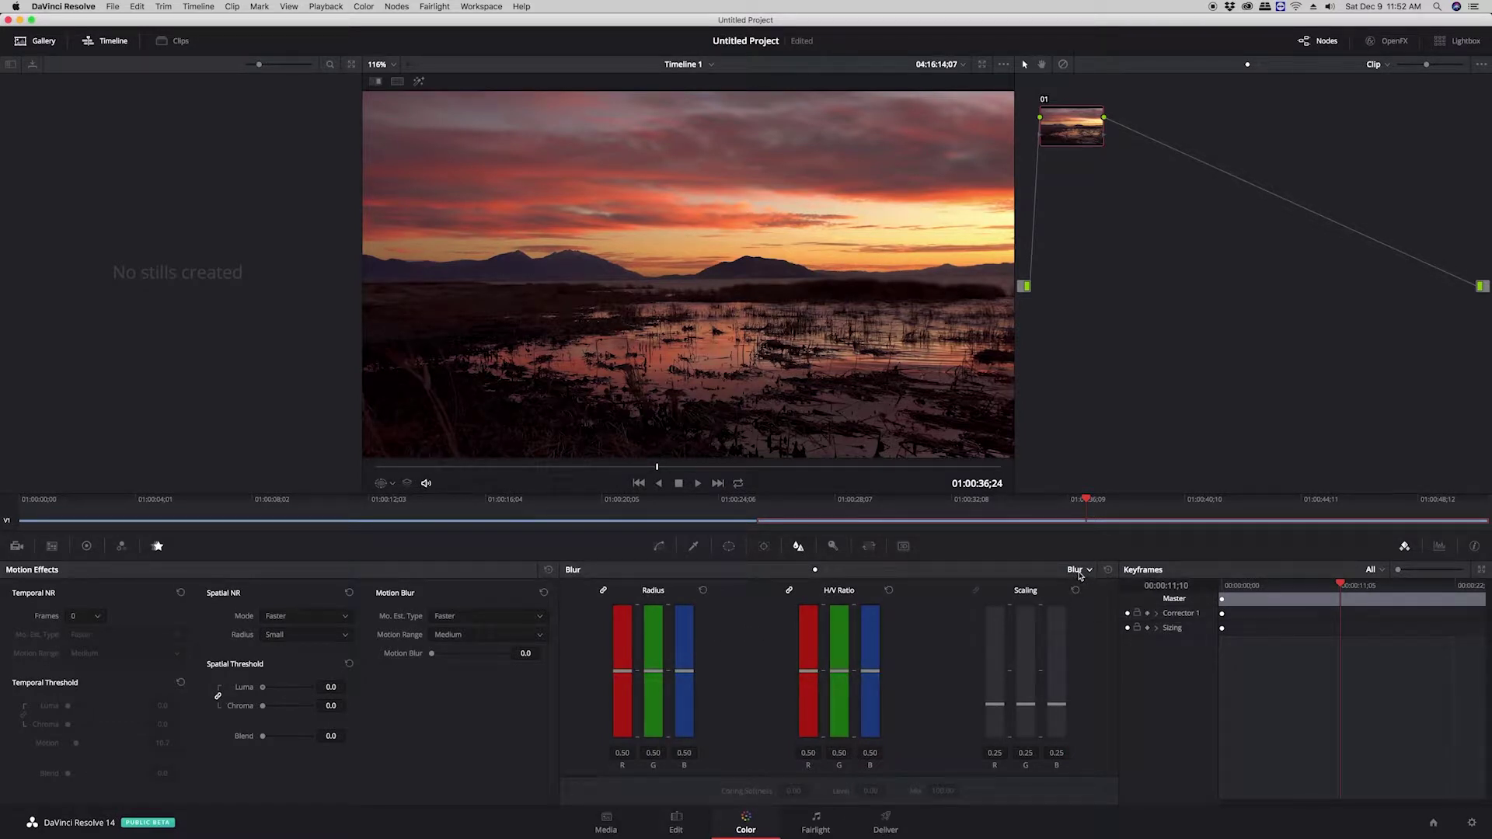
{"action": "left_click", "coordinate": [1086, 574]}
{"action": "mouse_move", "coordinate": [620, 674]}
{"action": "left_mouse_down"}
{"action": "mouse_move", "coordinate": [623, 614]}
{"action": "mouse_move", "coordinate": [628, 674]}
{"action": "left_mouse_up"}
{"action": "left_click", "coordinate": [834, 547]}
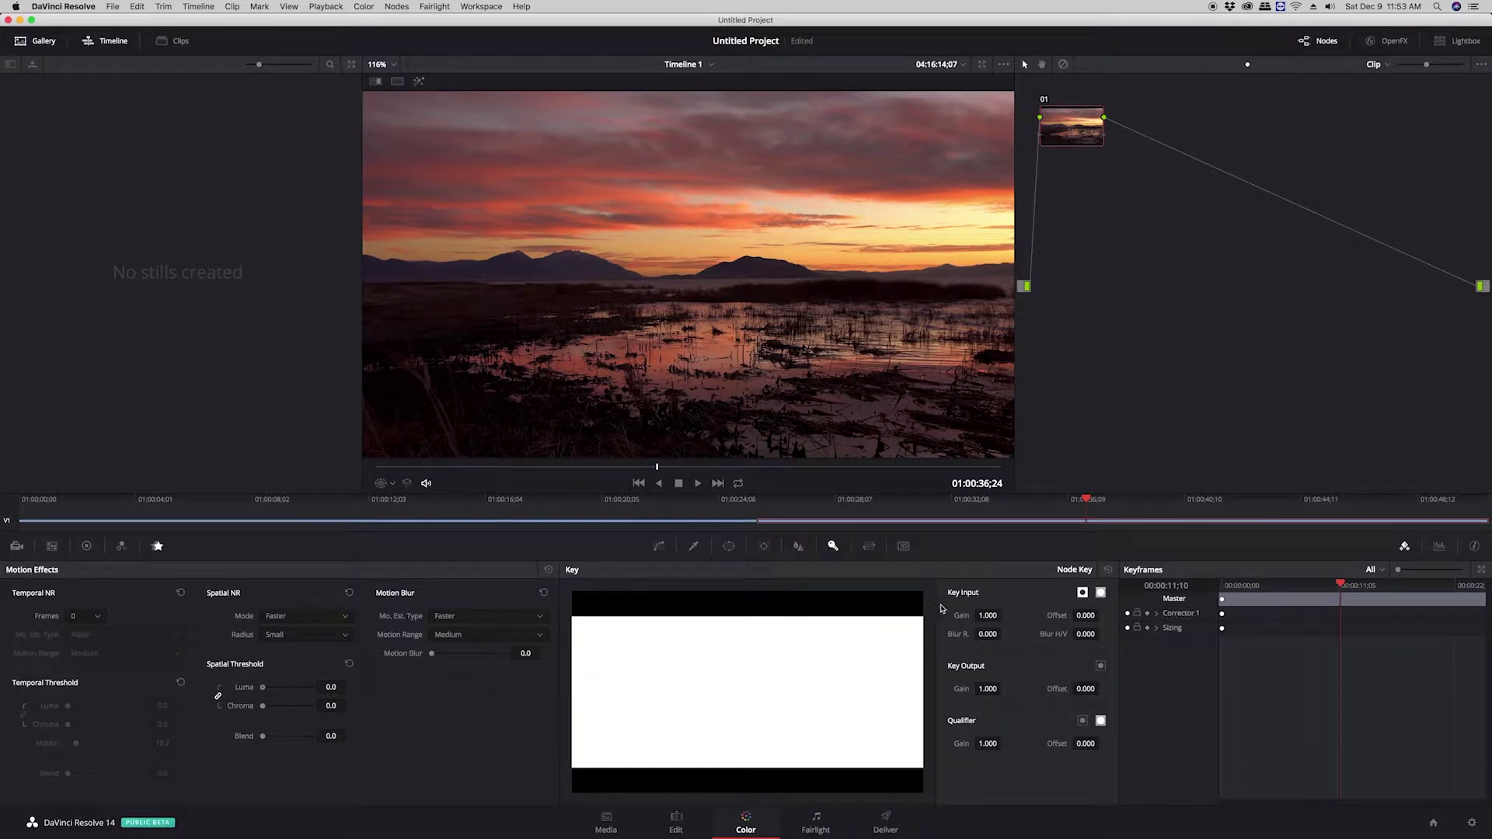
Try an Input Sizing zoom of 1.619 on the second clip and reset the zoom
{"action": "left_click", "coordinate": [868, 547]}
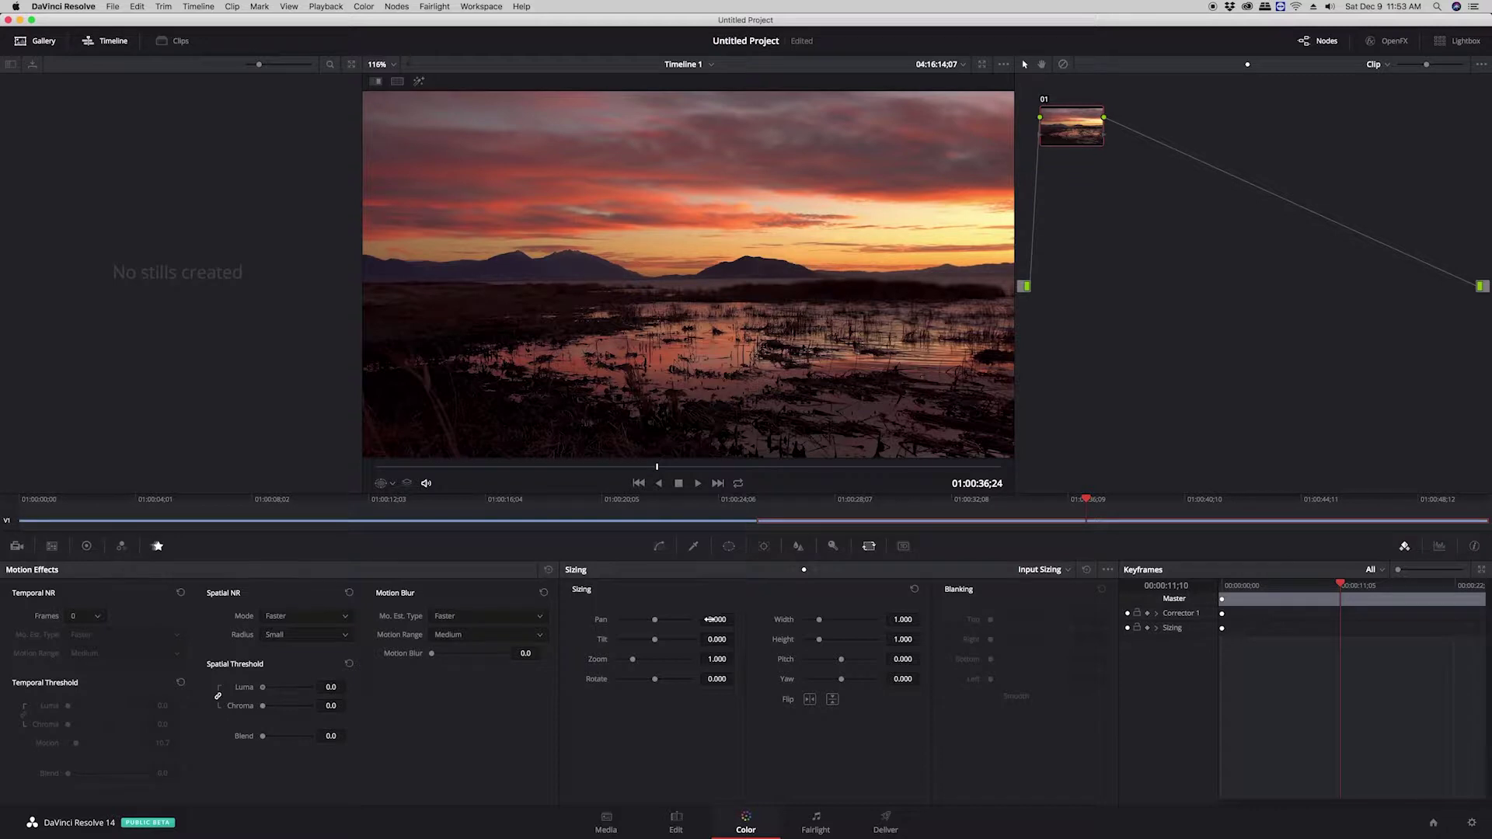
{"action": "mouse_move", "coordinate": [633, 659]}
{"action": "left_mouse_down"}
{"action": "mouse_move", "coordinate": [660, 666]}
{"action": "mouse_move", "coordinate": [645, 663]}
{"action": "left_mouse_up"}
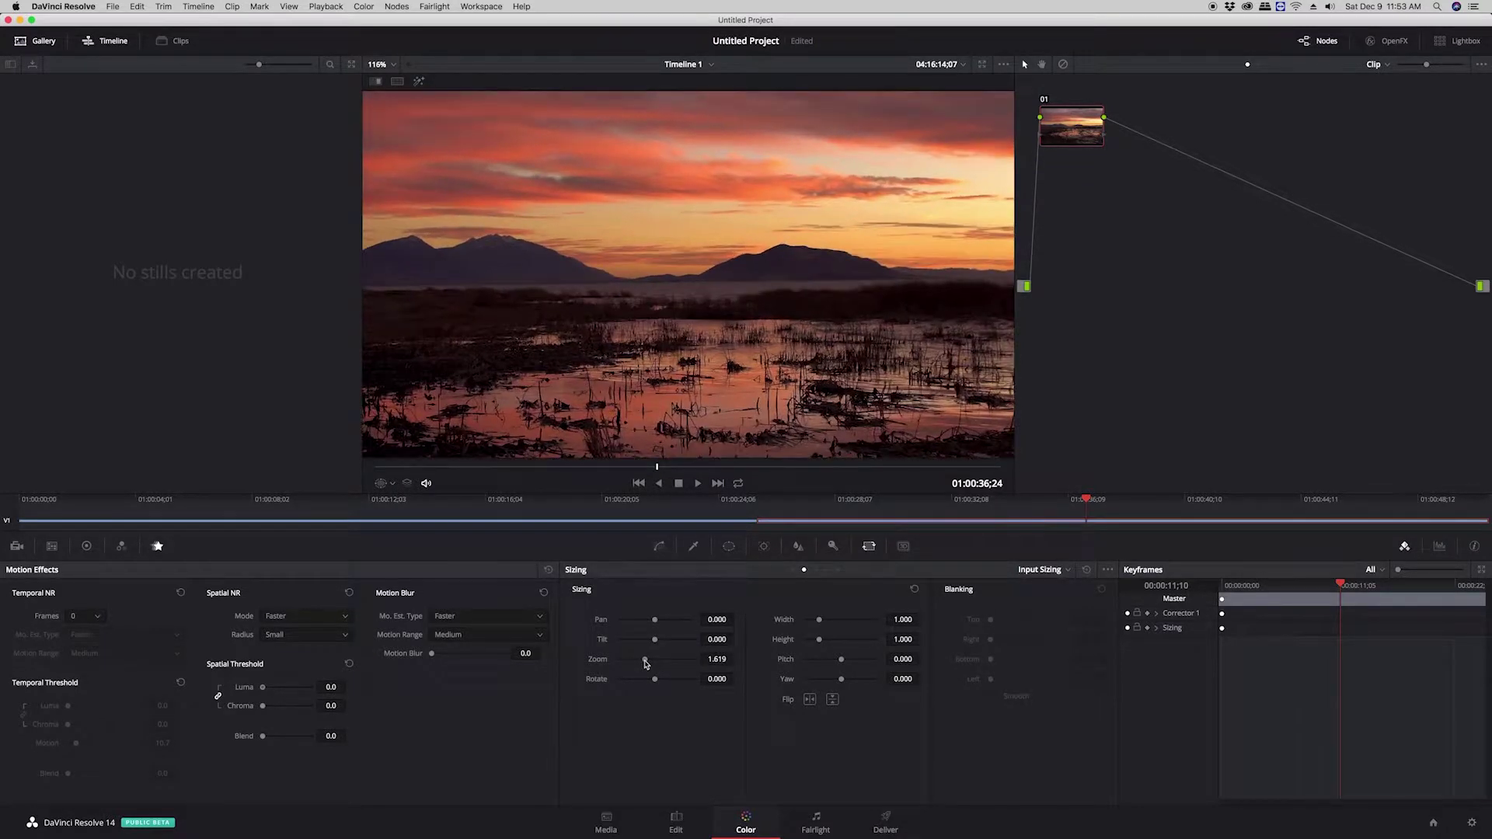
{"action": "double_click", "coordinate": [645, 660]}
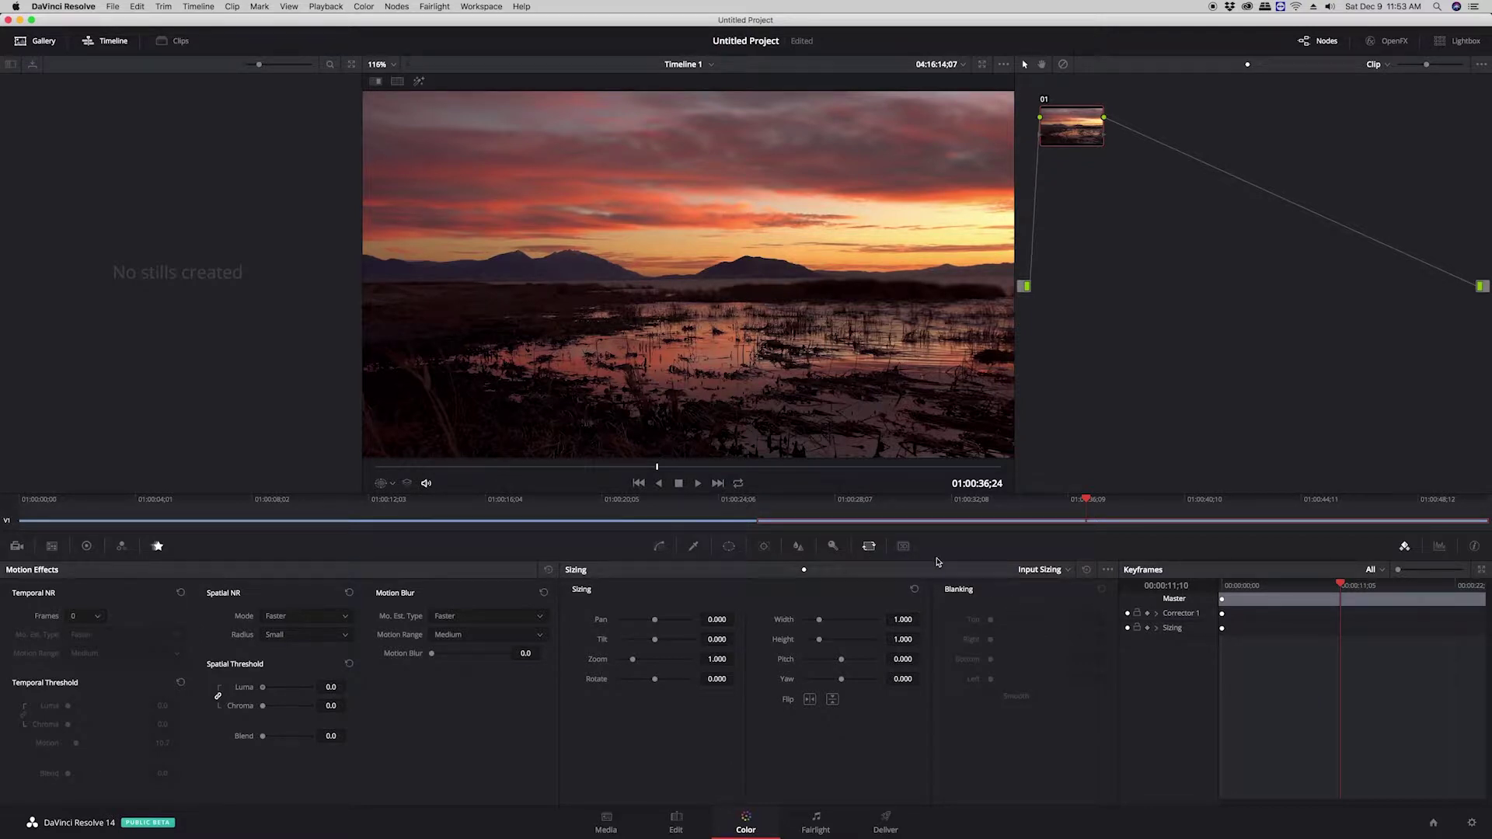
Place the playhead at the start of the second clip, try keyframing Corrector 1 and undo it
{"action": "left_click", "coordinate": [1222, 586]}
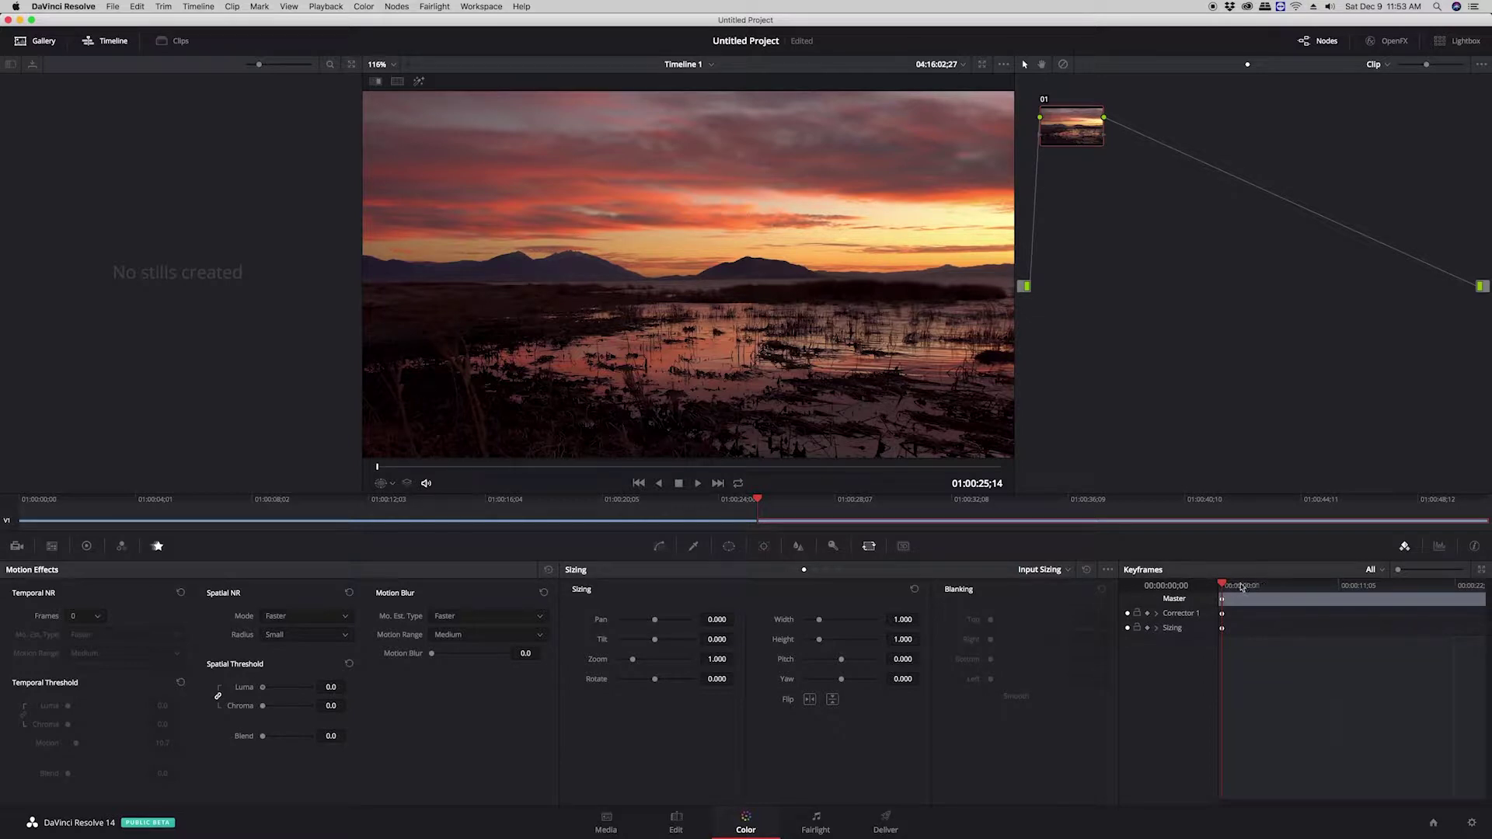
{"action": "left_click_drag", "start_coordinate": [1224, 587], "coordinate": [1209, 614]}
{"action": "left_click_drag", "start_coordinate": [1224, 586], "coordinate": [1144, 586]}
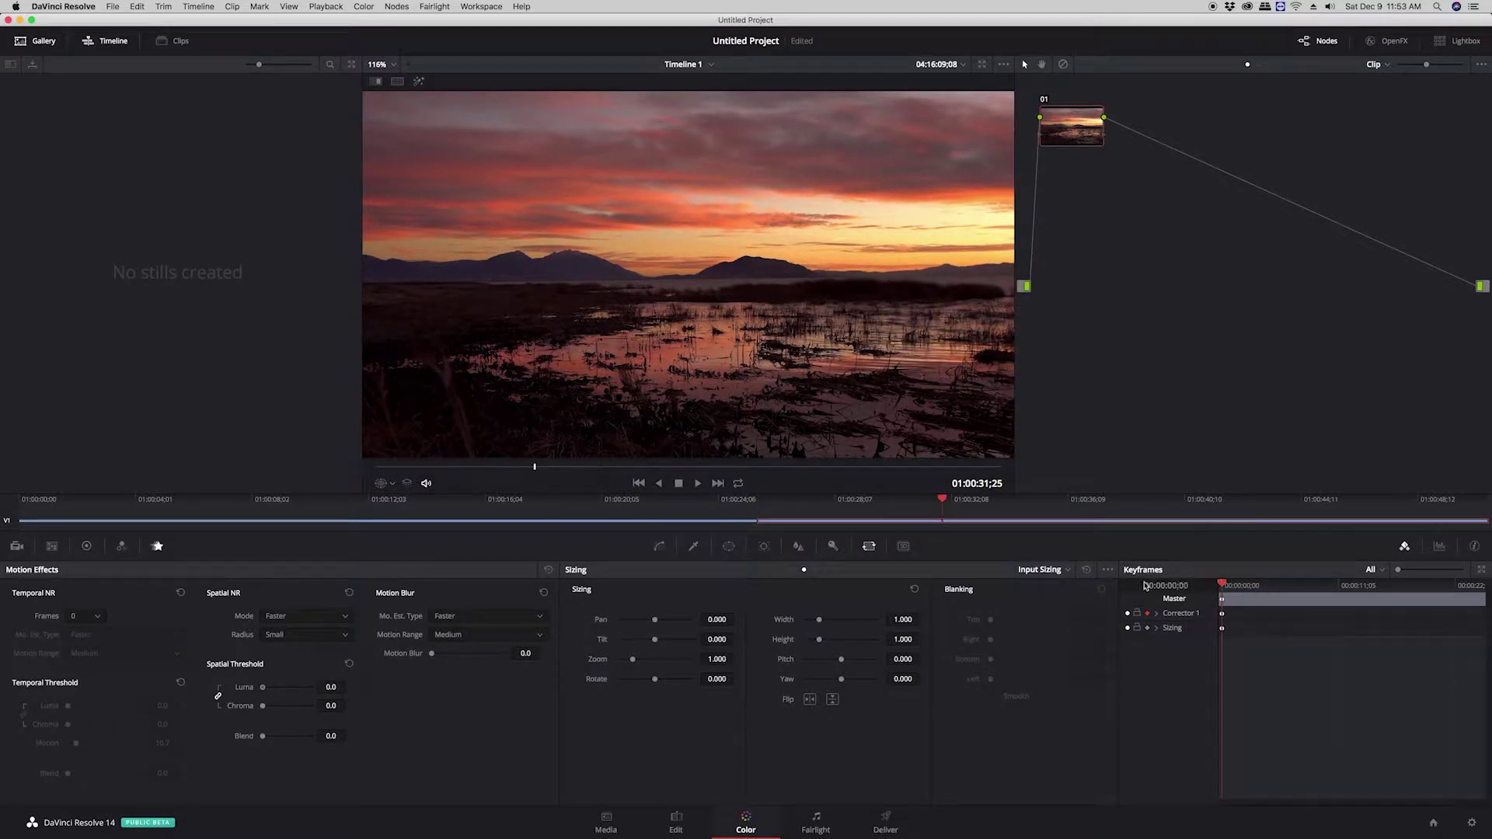
{"action": "key", "text": "super+z"}
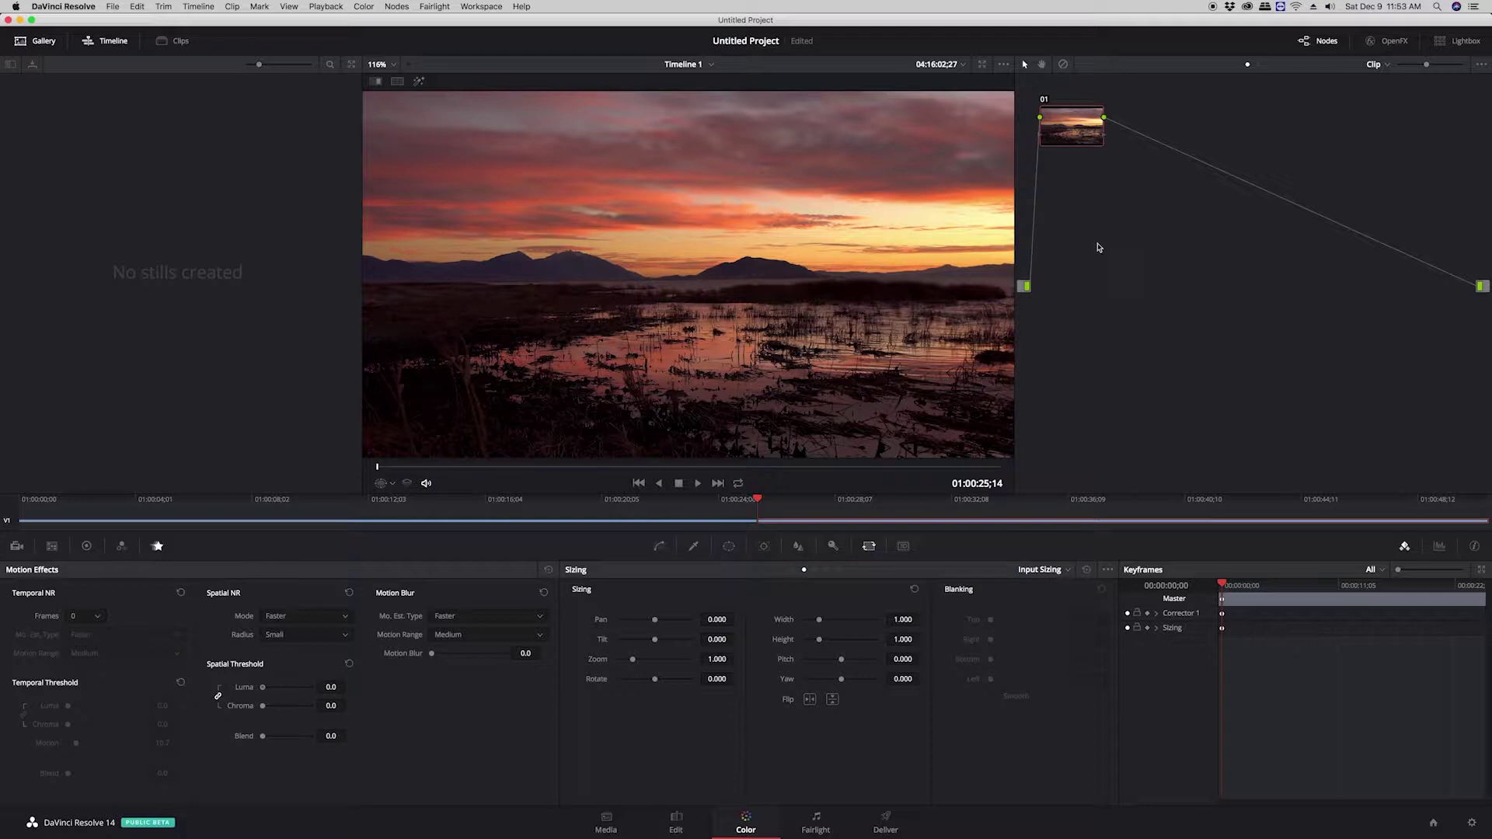
Move the second clip's node 01 level with the graph's input and output, and view the node's options including Add Node
{"action": "left_click_drag", "start_coordinate": [1082, 135], "coordinate": [1105, 274]}
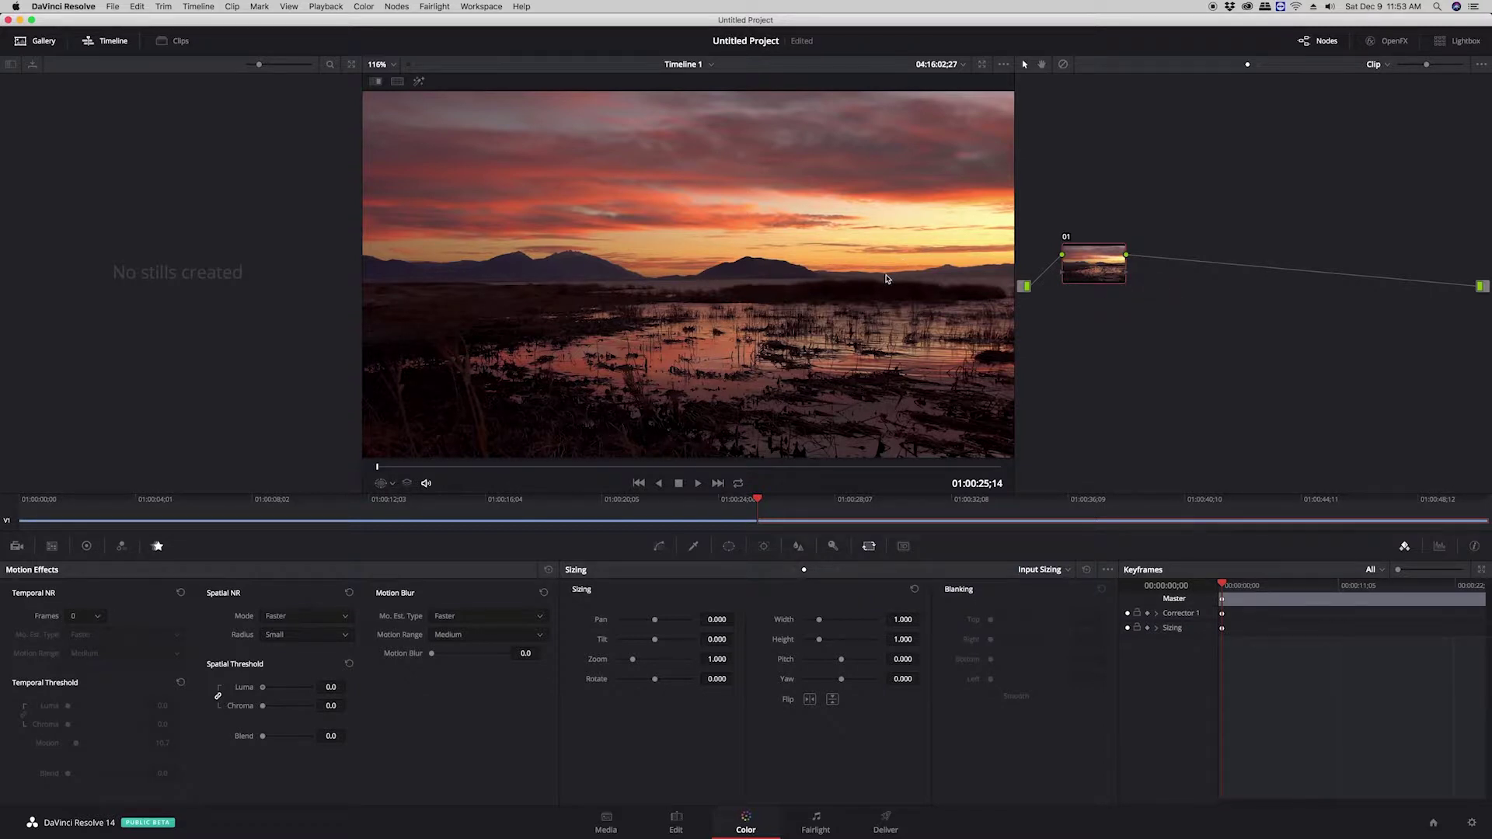
{"action": "right_click", "coordinate": [1098, 275]}
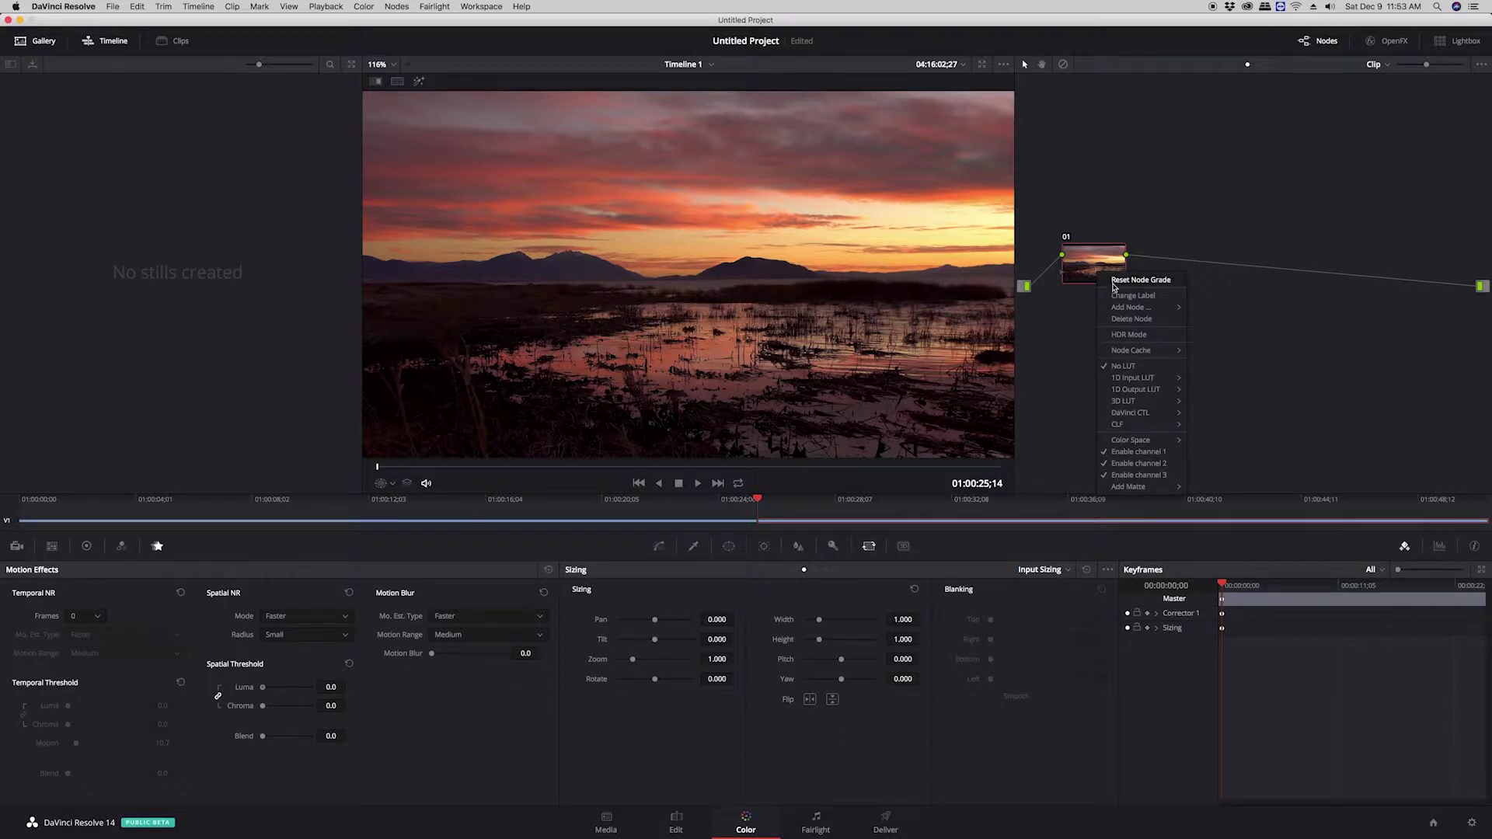
{"action": "mouse_move", "coordinate": [1148, 311]}
{"action": "left_click", "coordinate": [1236, 356]}
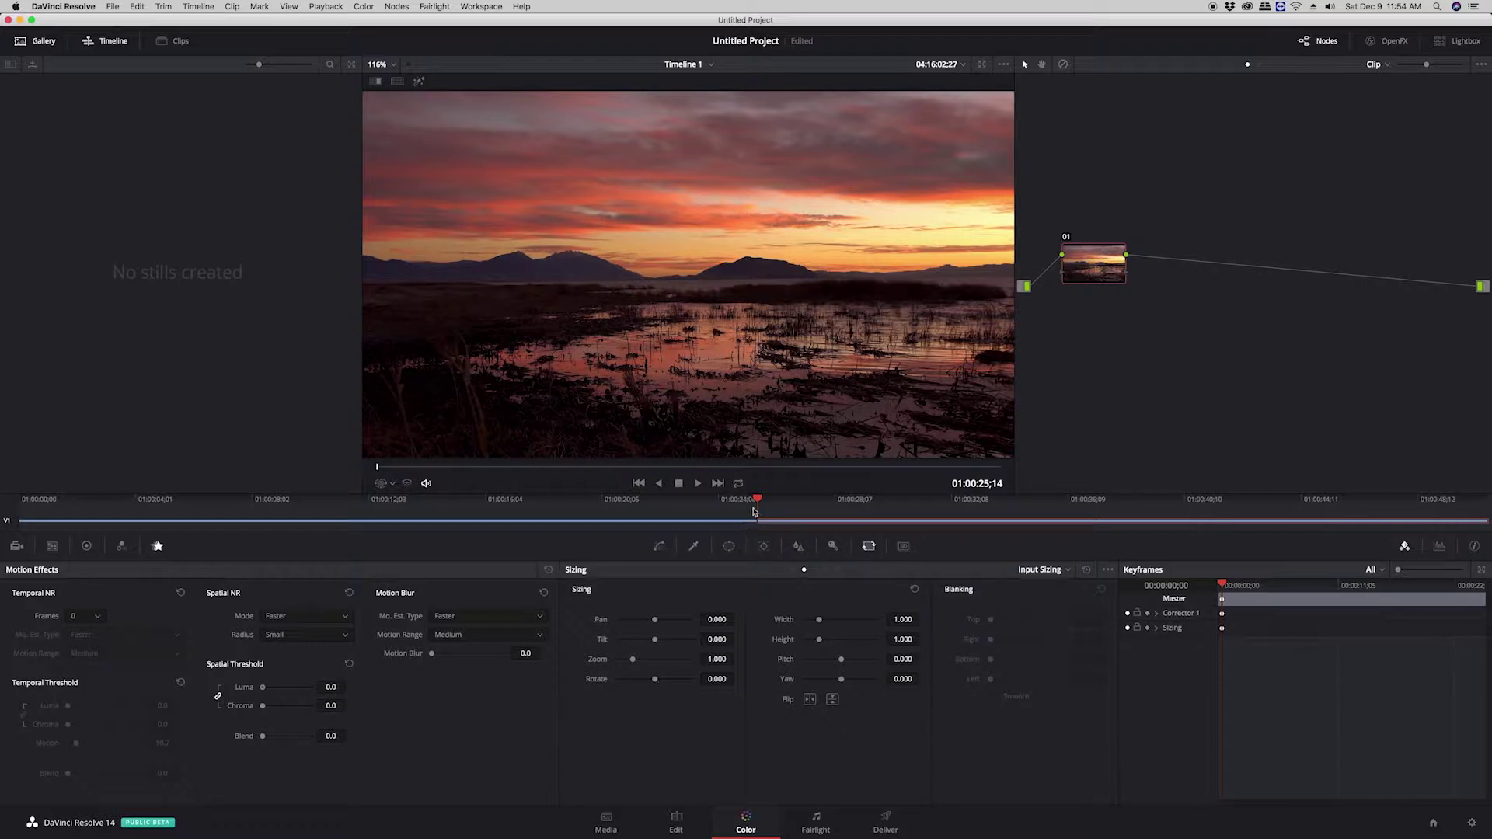
Return to the first clip, show its Color Wheels, and place the playhead at 01:00:04;28
{"action": "left_click_drag", "start_coordinate": [758, 500], "coordinate": [25, 498]}
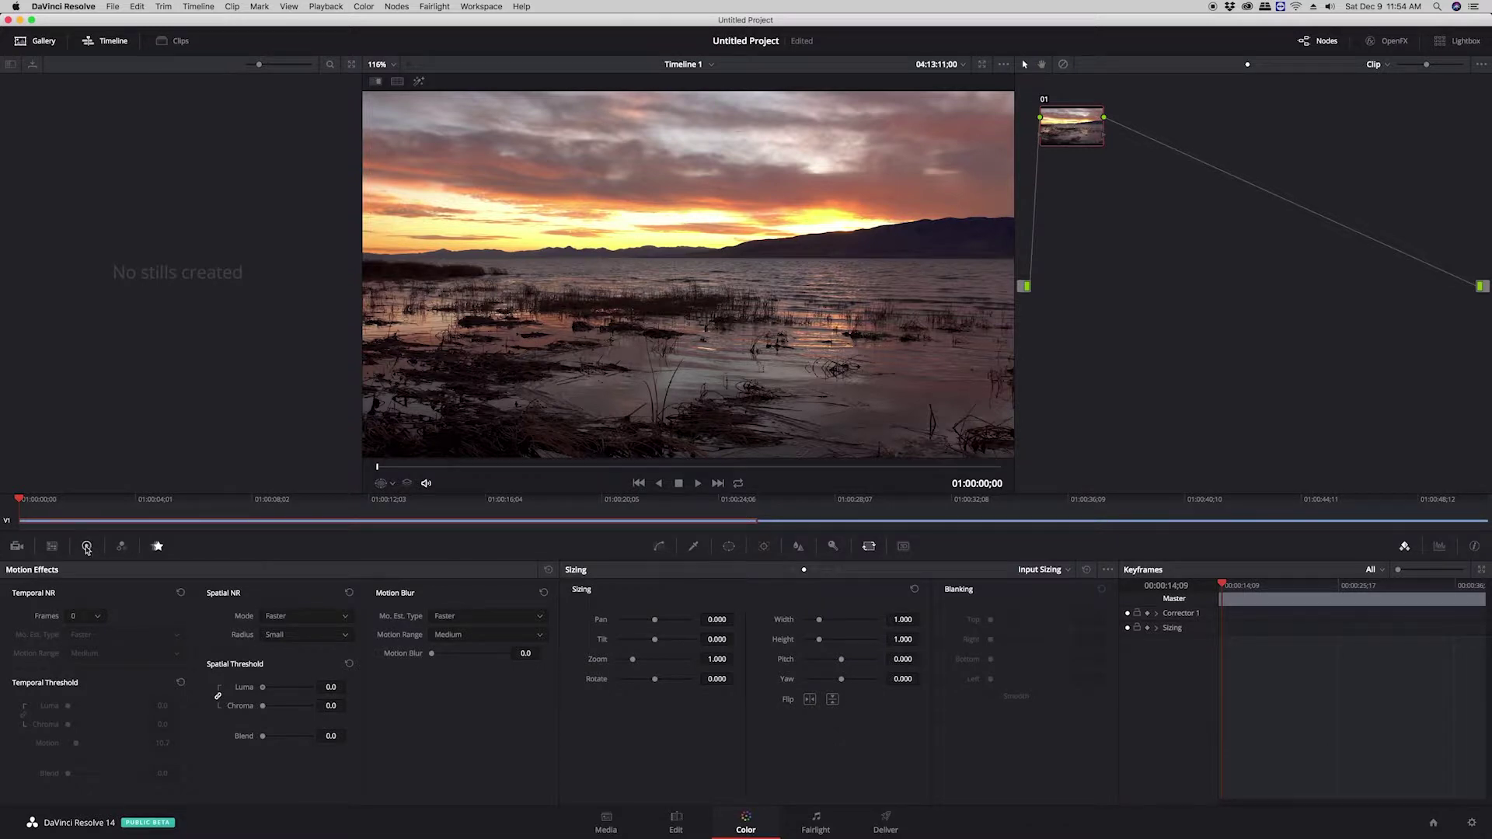
{"action": "left_click", "coordinate": [87, 547]}
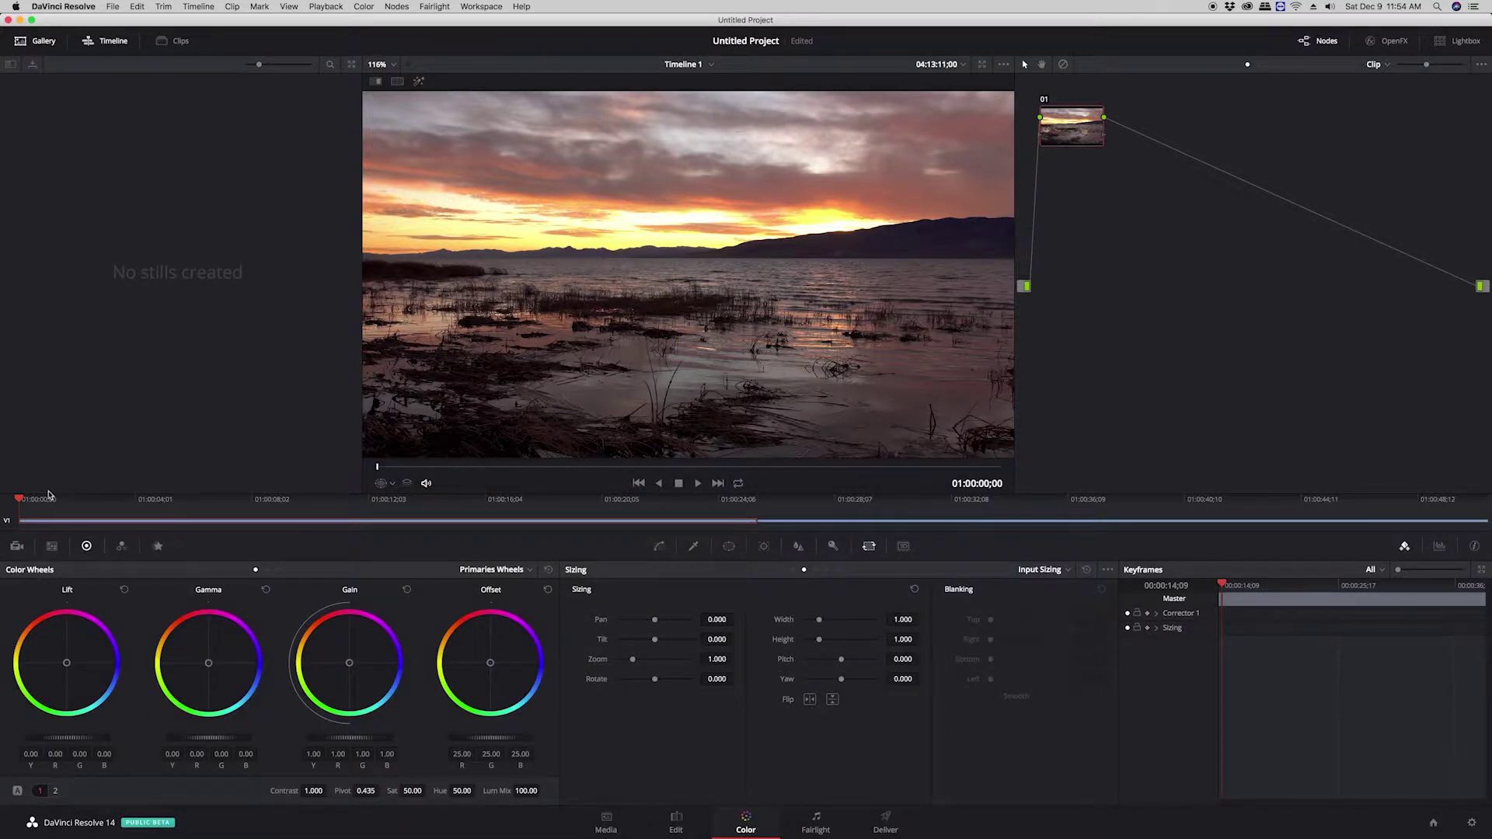
{"action": "left_click_drag", "start_coordinate": [22, 498], "coordinate": [159, 542]}
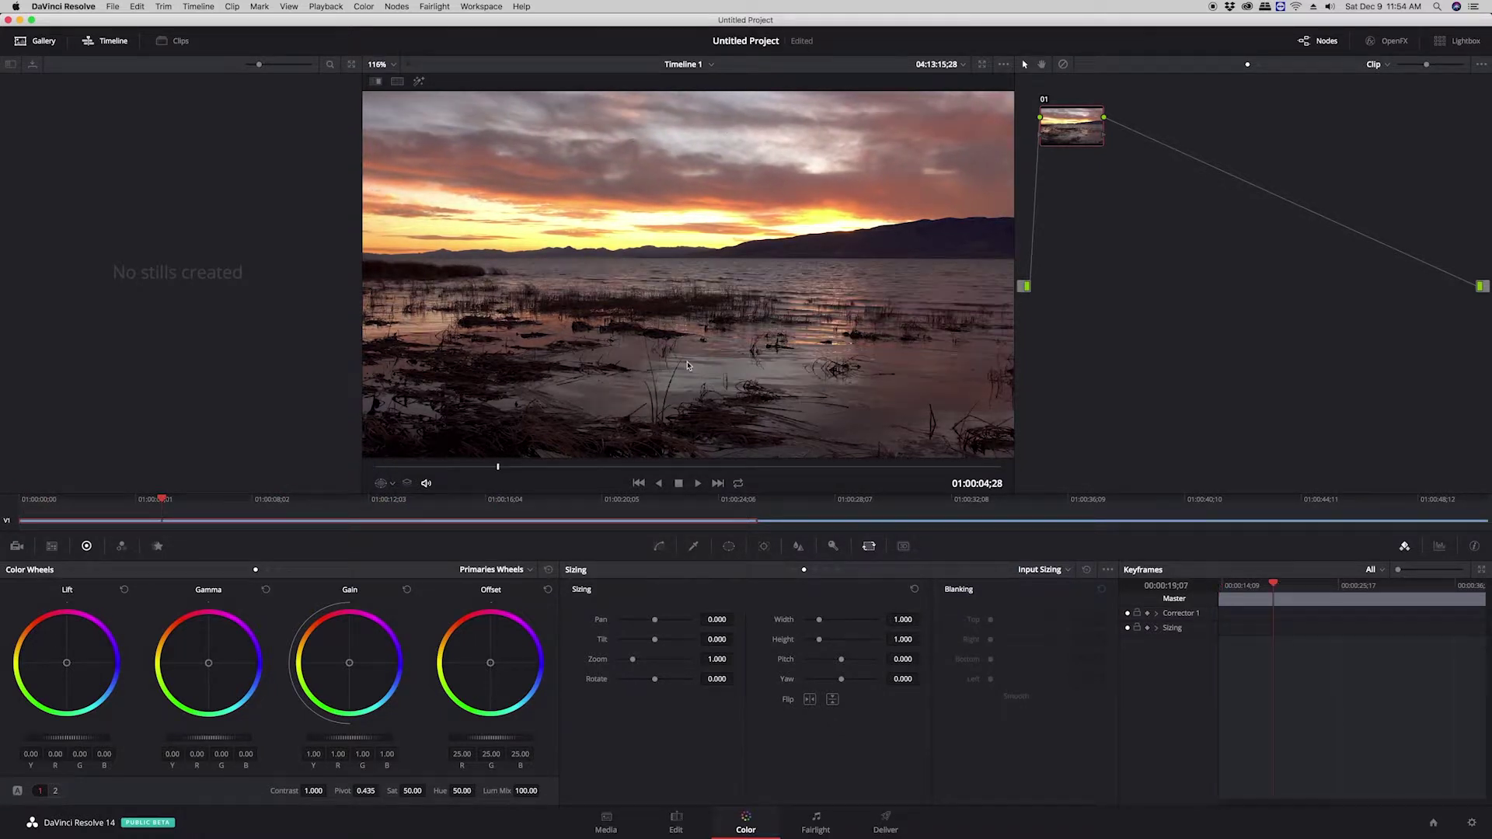
Show the video scopes, move them clear of the image and the color wheels, and make the Scopes window taller
{"action": "right_click", "coordinate": [662, 285]}
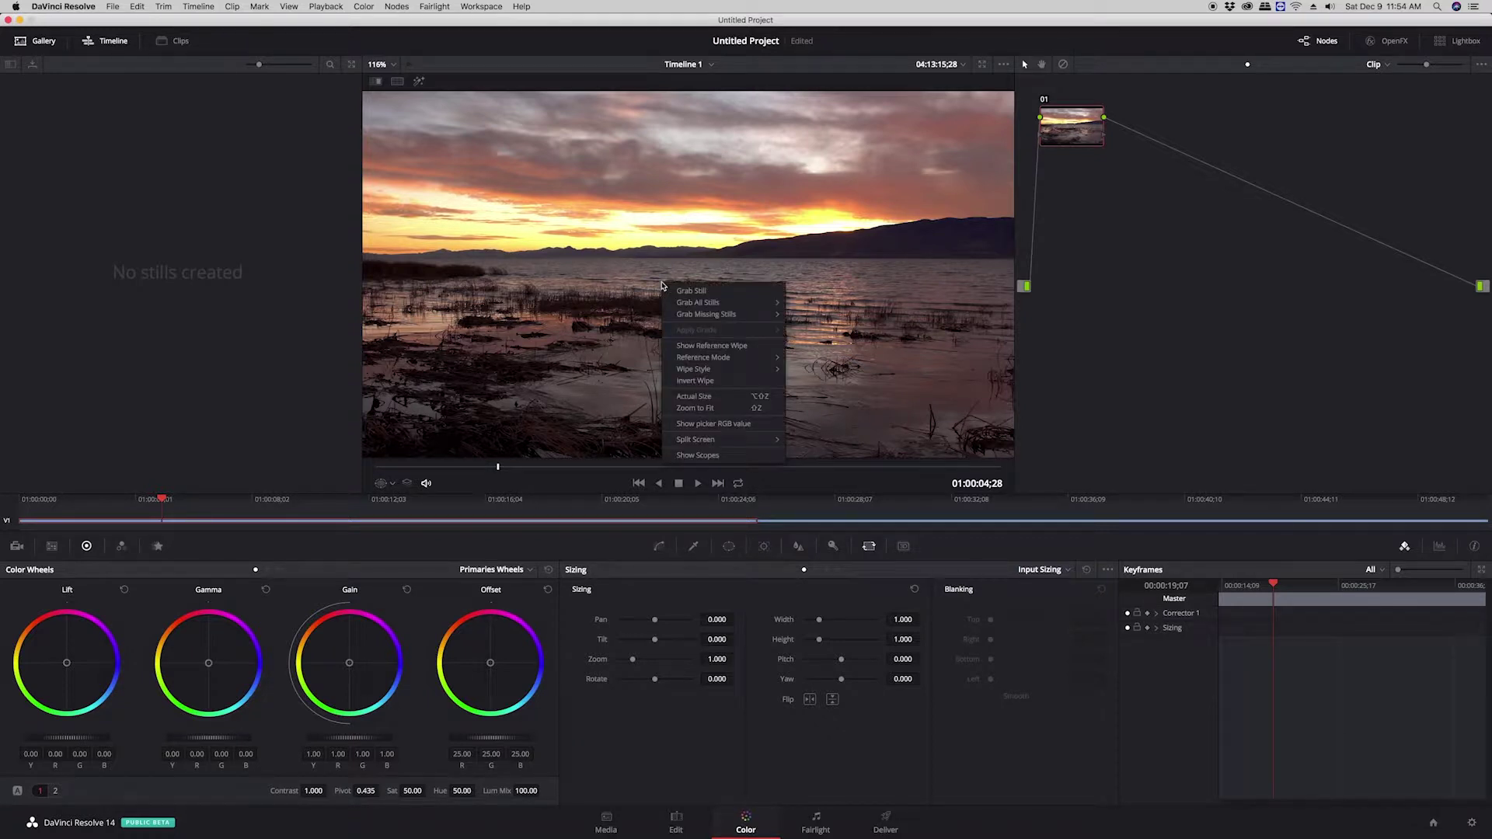
{"action": "left_click", "coordinate": [698, 456]}
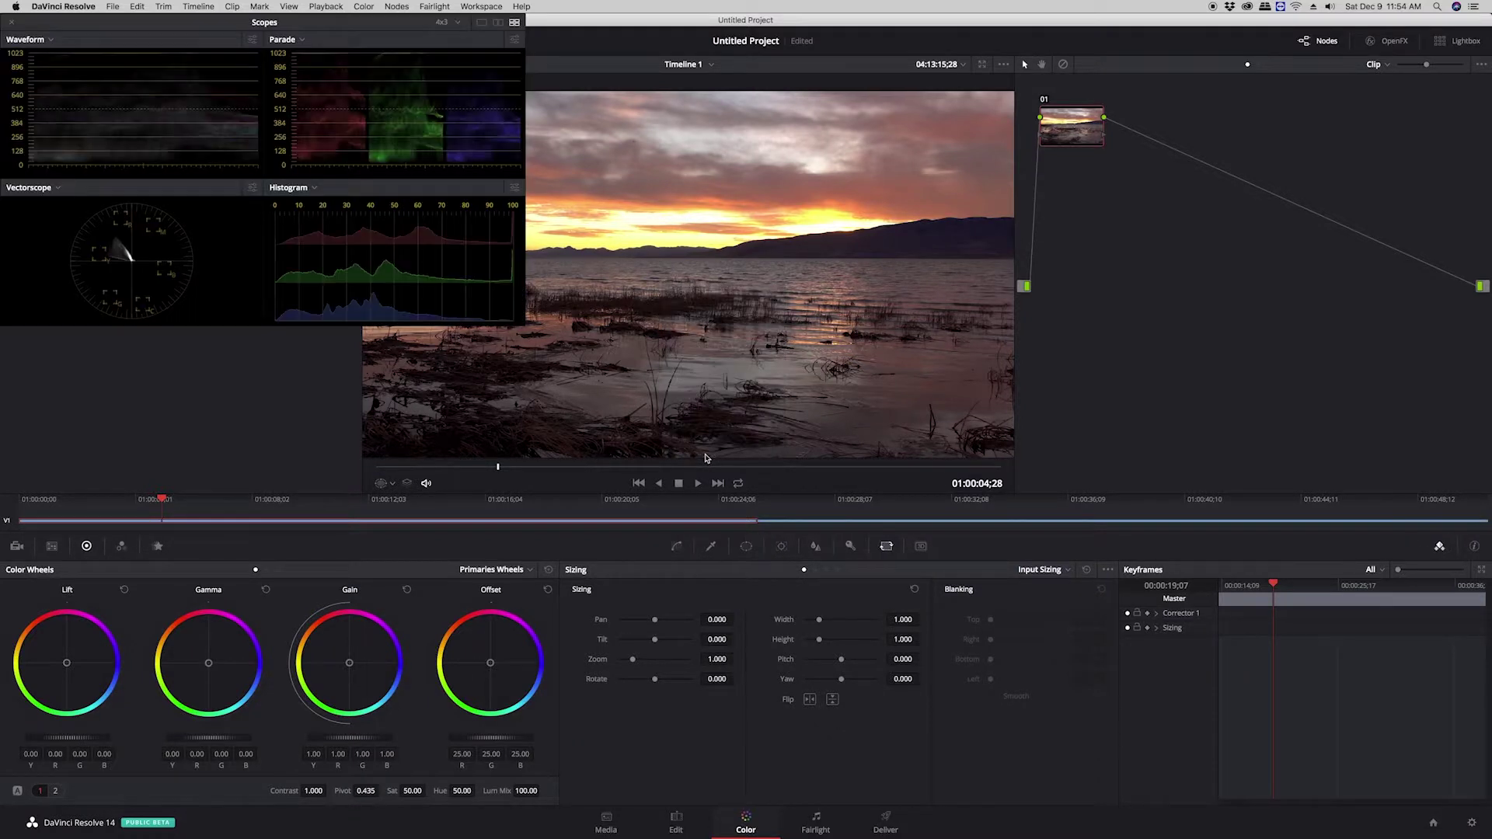
{"action": "left_click_drag", "start_coordinate": [337, 27], "coordinate": [951, 375]}
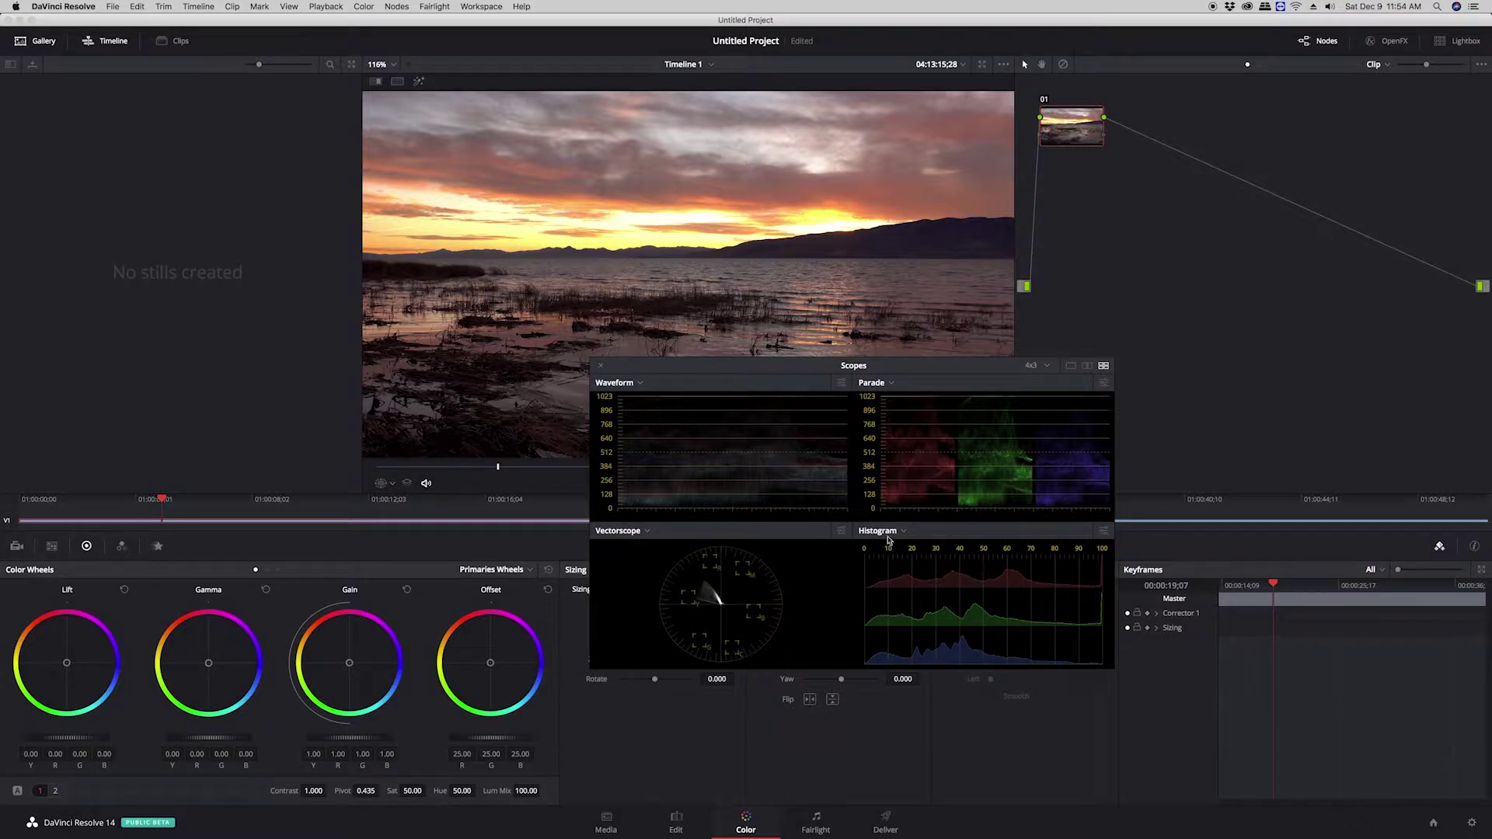
{"action": "left_click_drag", "start_coordinate": [808, 366], "coordinate": [1149, 422]}
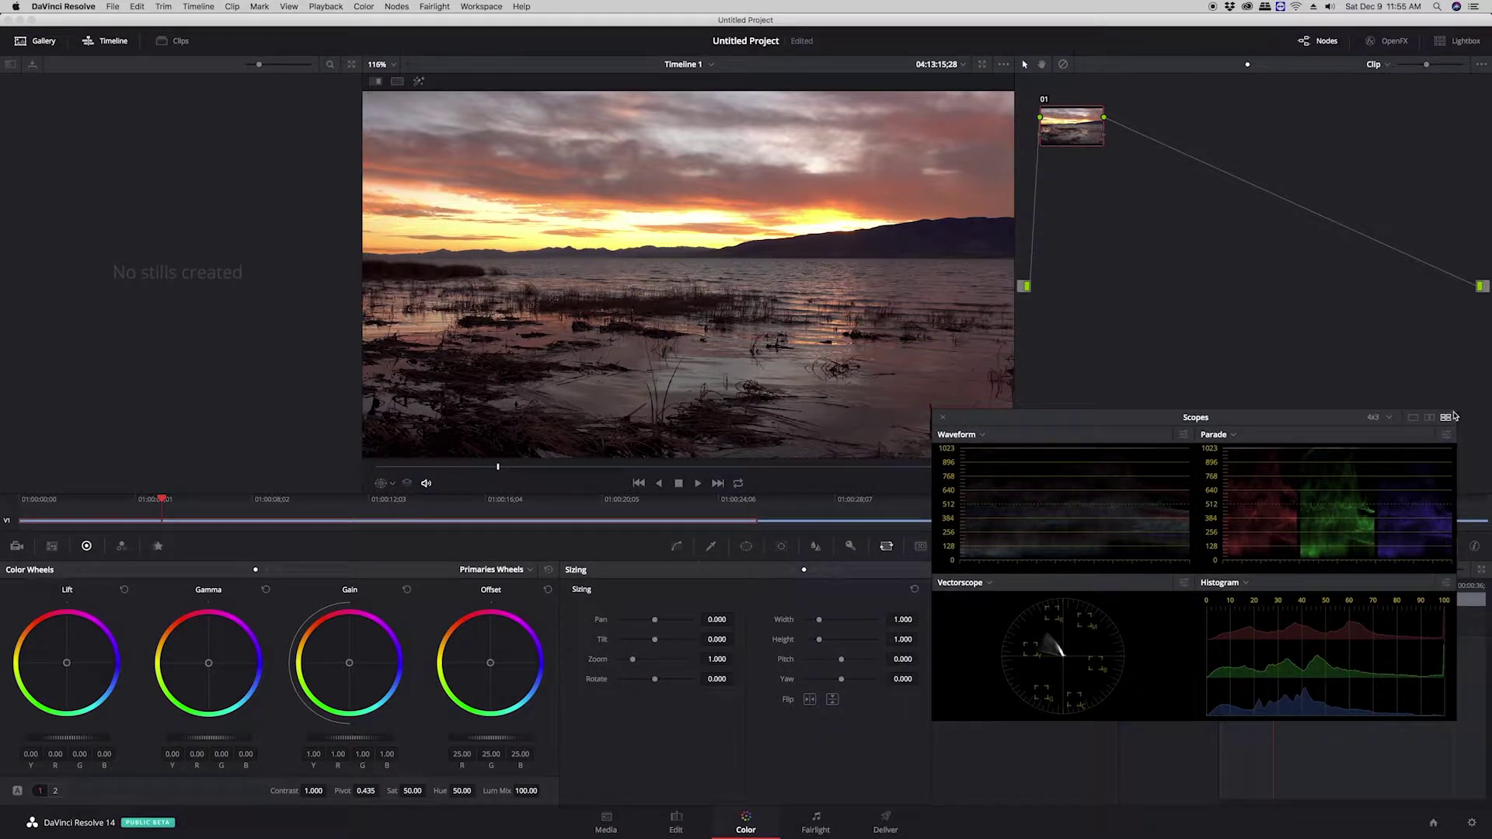
{"action": "left_click_drag", "start_coordinate": [1454, 416], "coordinate": [1422, 434]}
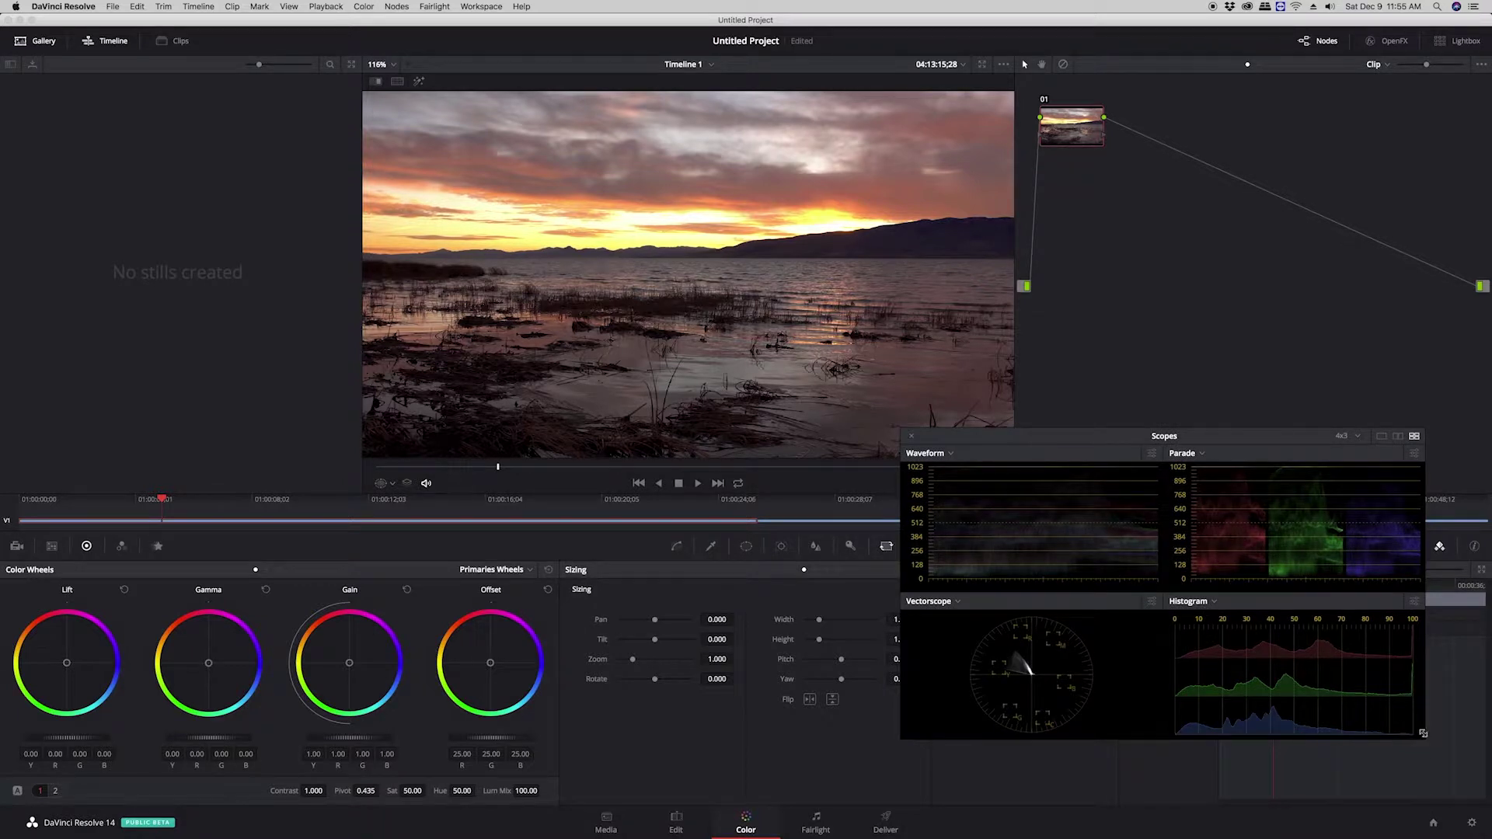
{"action": "left_click_drag", "start_coordinate": [1422, 733], "coordinate": [1399, 818]}
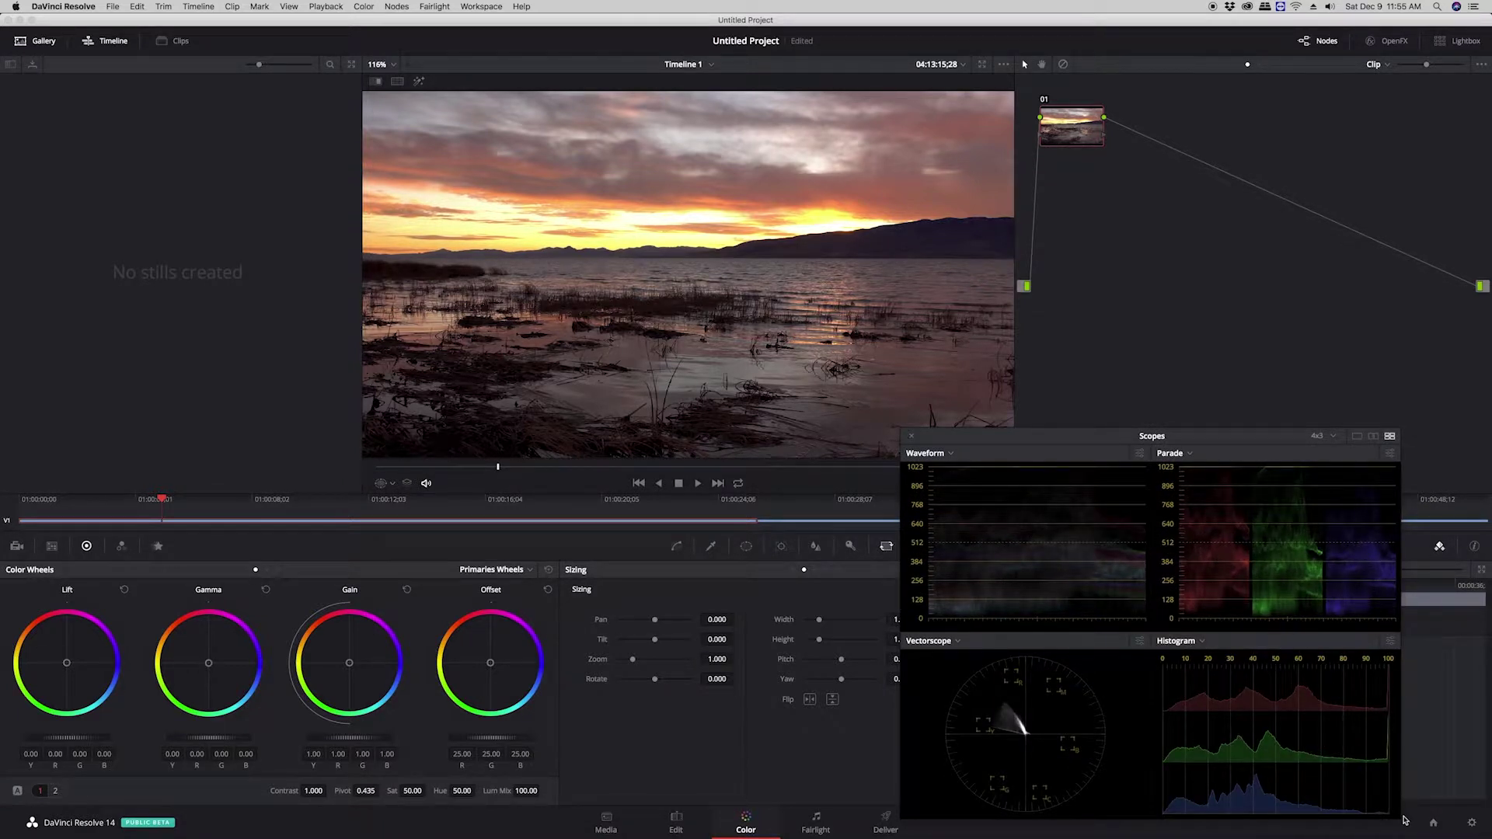
{"action": "left_click_drag", "start_coordinate": [1404, 819], "coordinate": [1399, 816]}
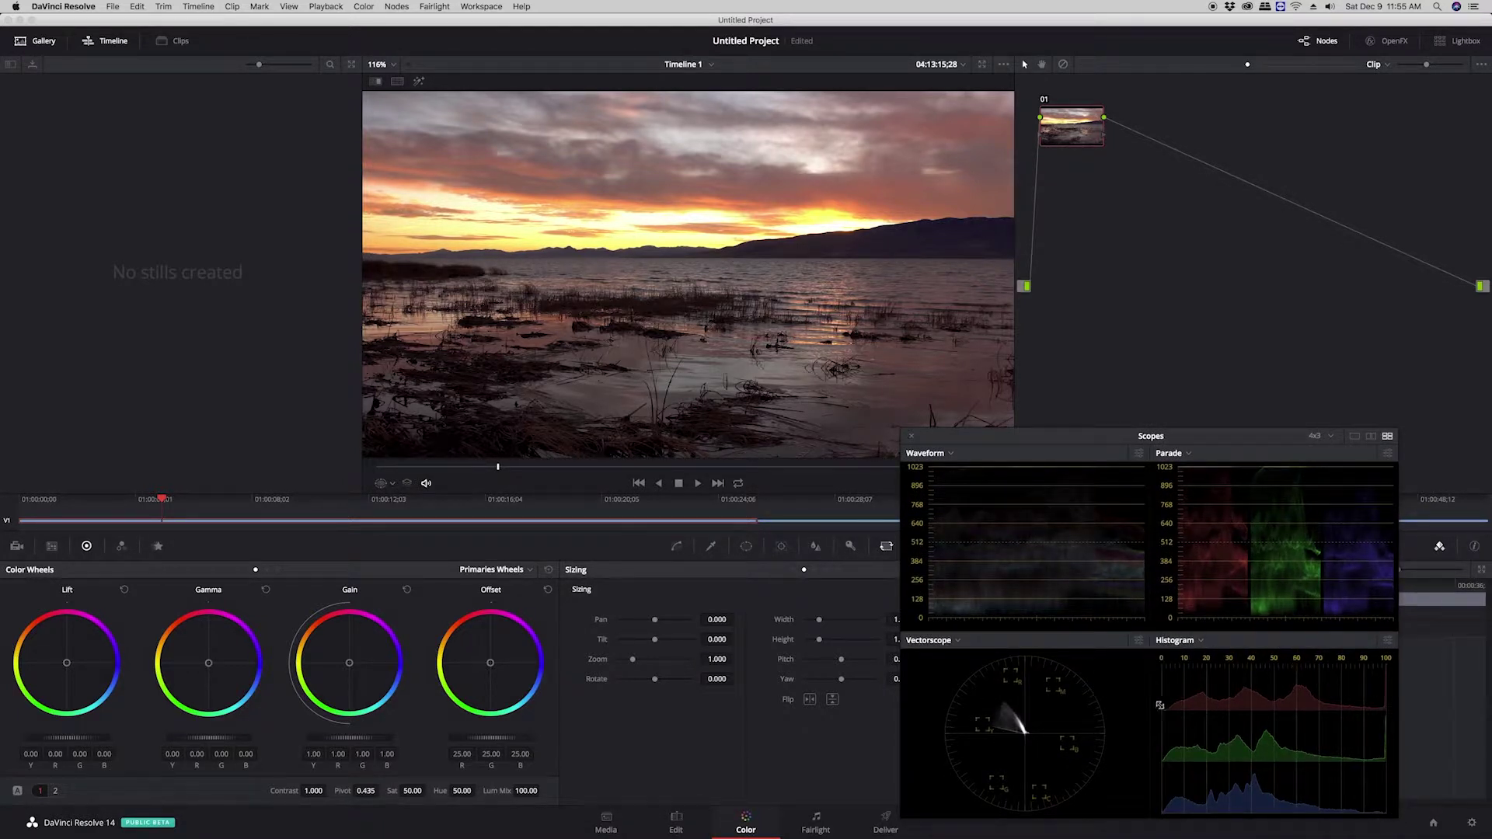
Compare the one-, two- and four-scope layouts, keep only the Waveform, shrink the Scopes window and place it over the empty gallery
{"action": "left_click", "coordinate": [1354, 436]}
{"action": "left_click", "coordinate": [1371, 437]}
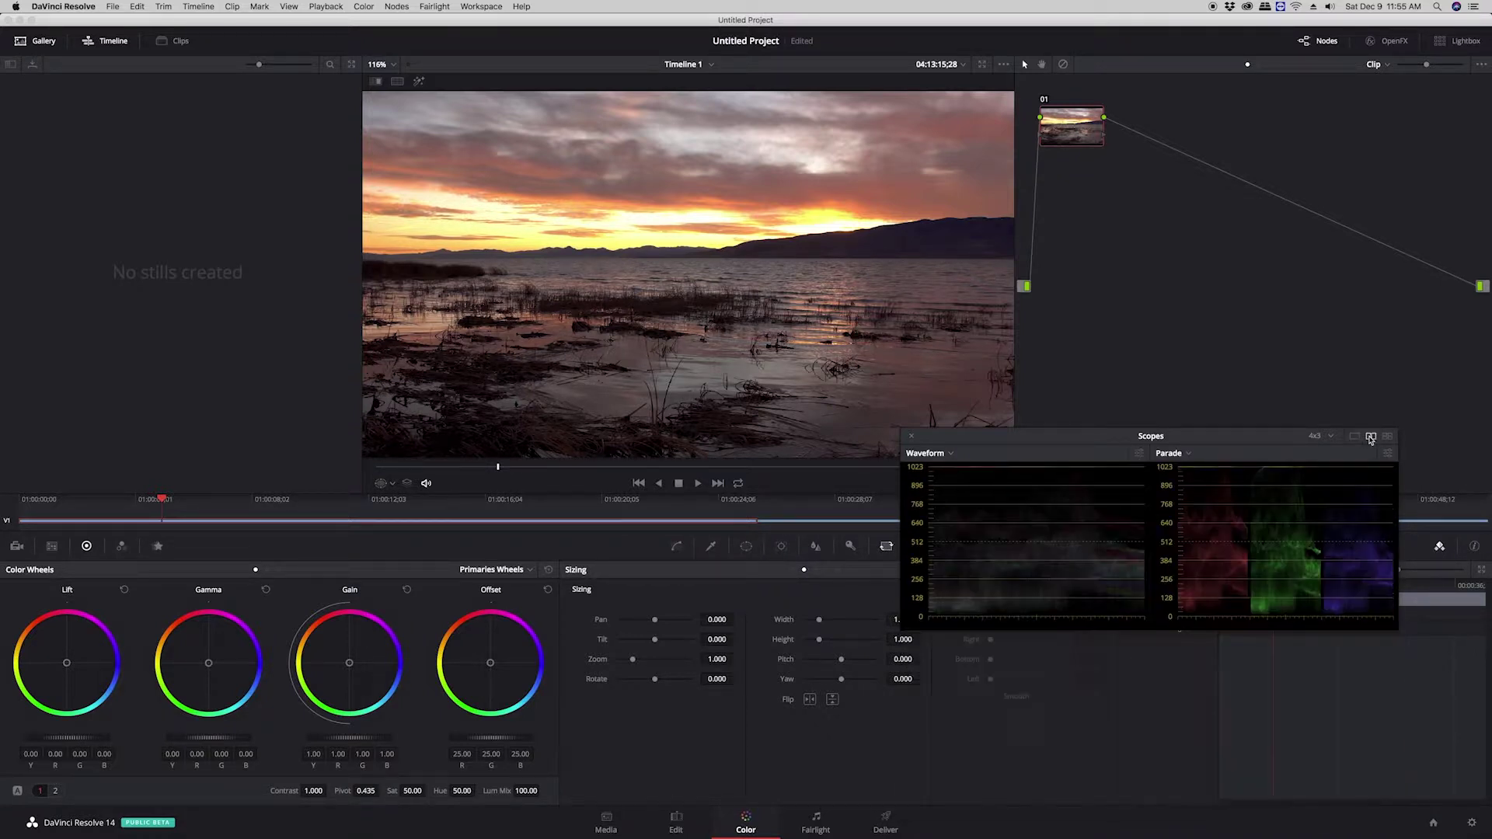
{"action": "left_click", "coordinate": [1387, 436]}
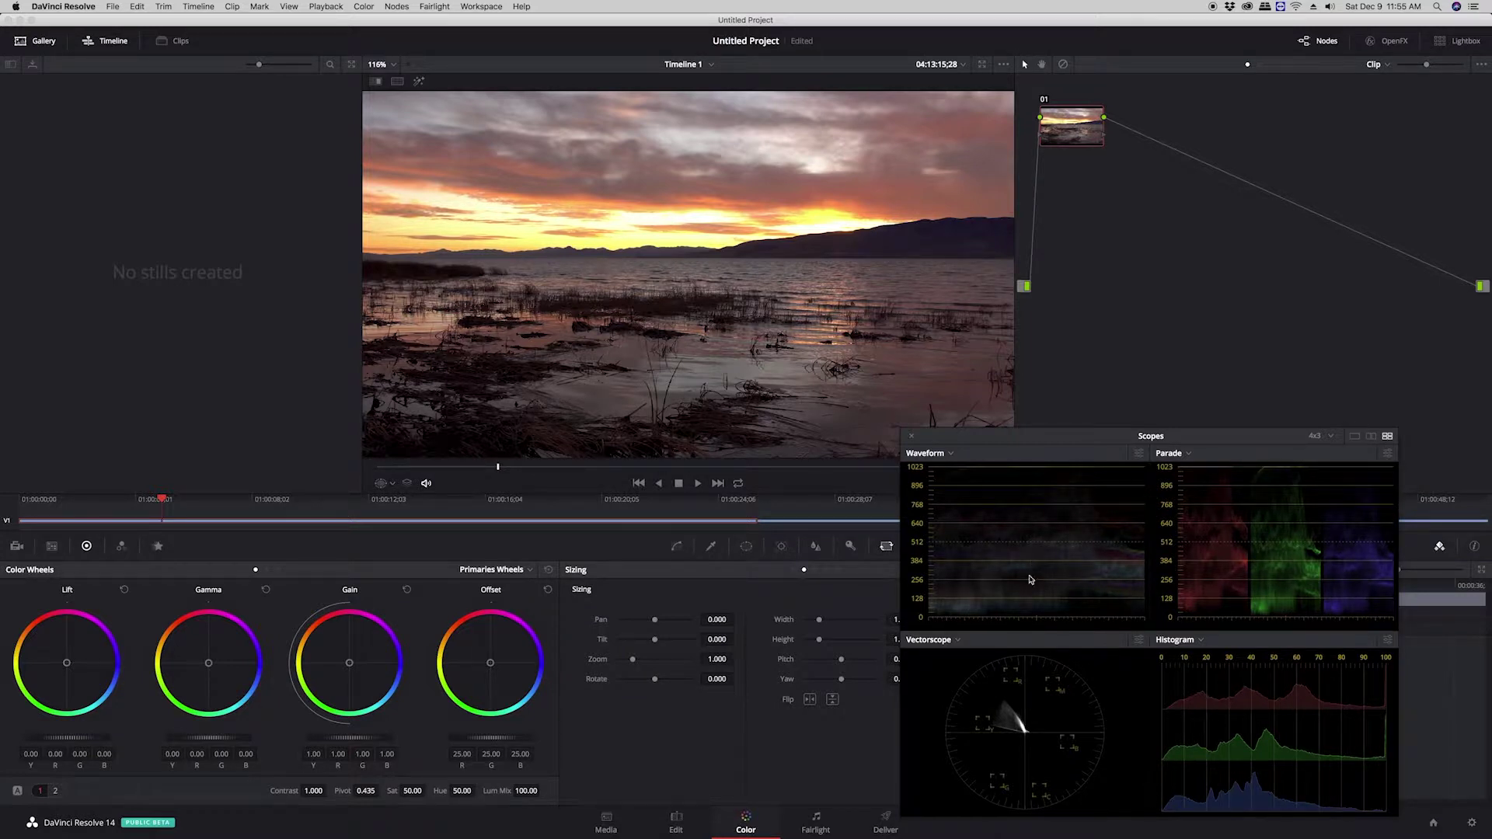
{"action": "left_click", "coordinate": [1354, 436]}
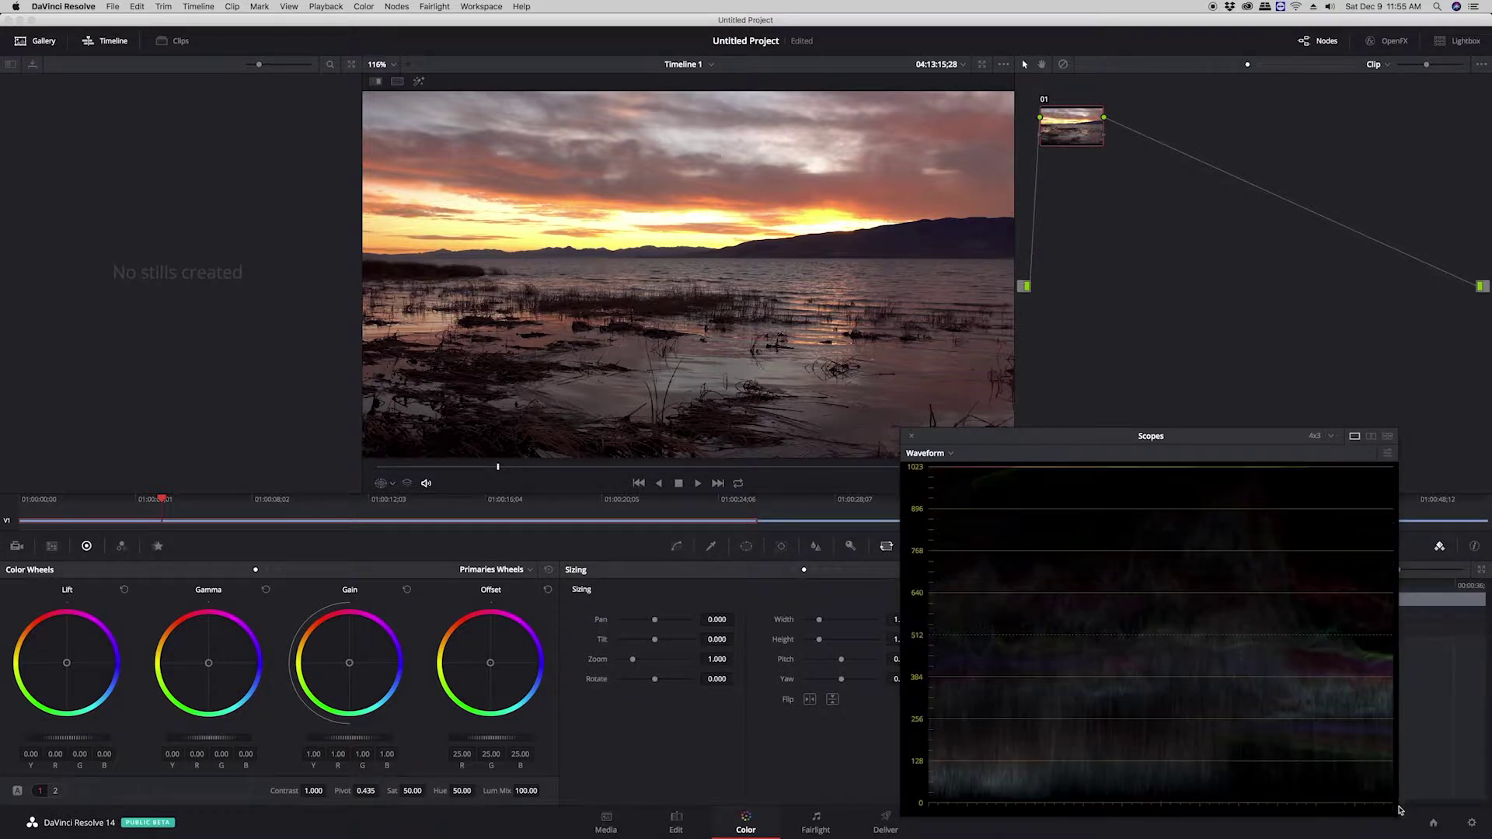
{"action": "left_click_drag", "start_coordinate": [1397, 813], "coordinate": [1091, 586]}
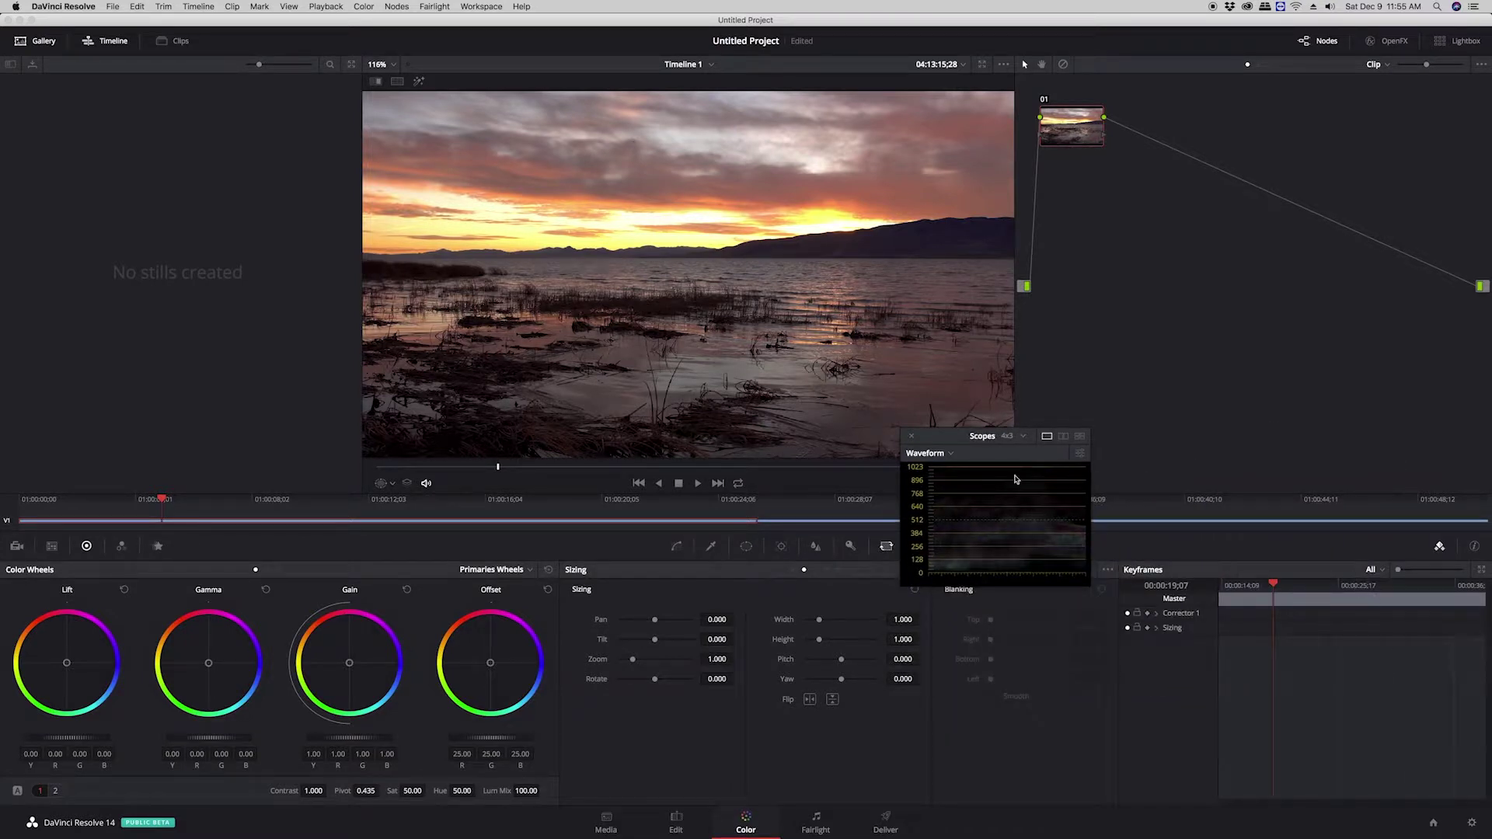
{"action": "left_click_drag", "start_coordinate": [940, 435], "coordinate": [123, 318]}
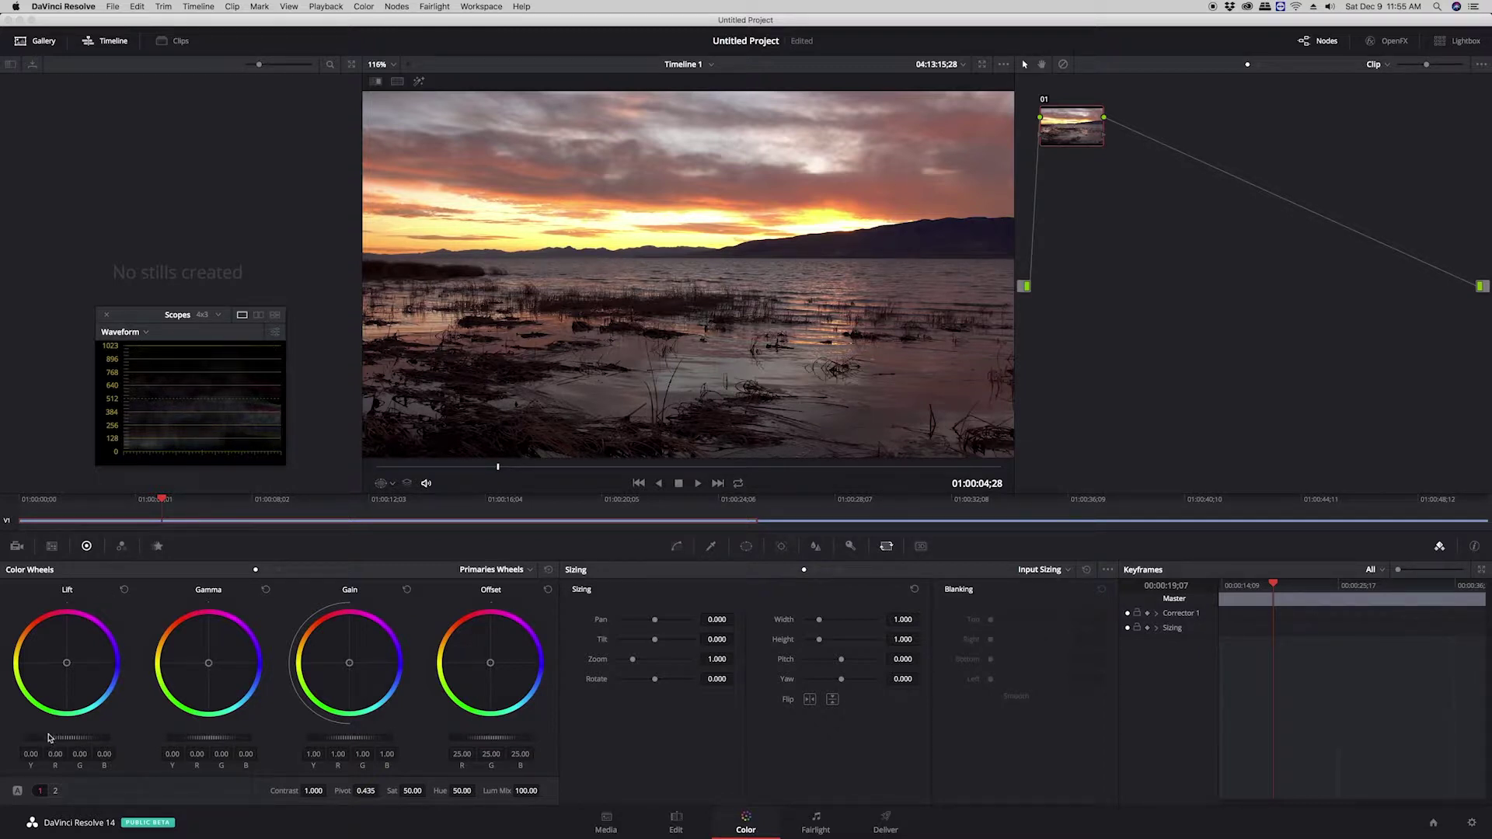
Try master Lift levels of 0.11 and -0.03 and a master Gain of 1.16 while watching the Waveform, and reset both wheels
{"action": "left_click_drag", "start_coordinate": [51, 738], "coordinate": [85, 738]}
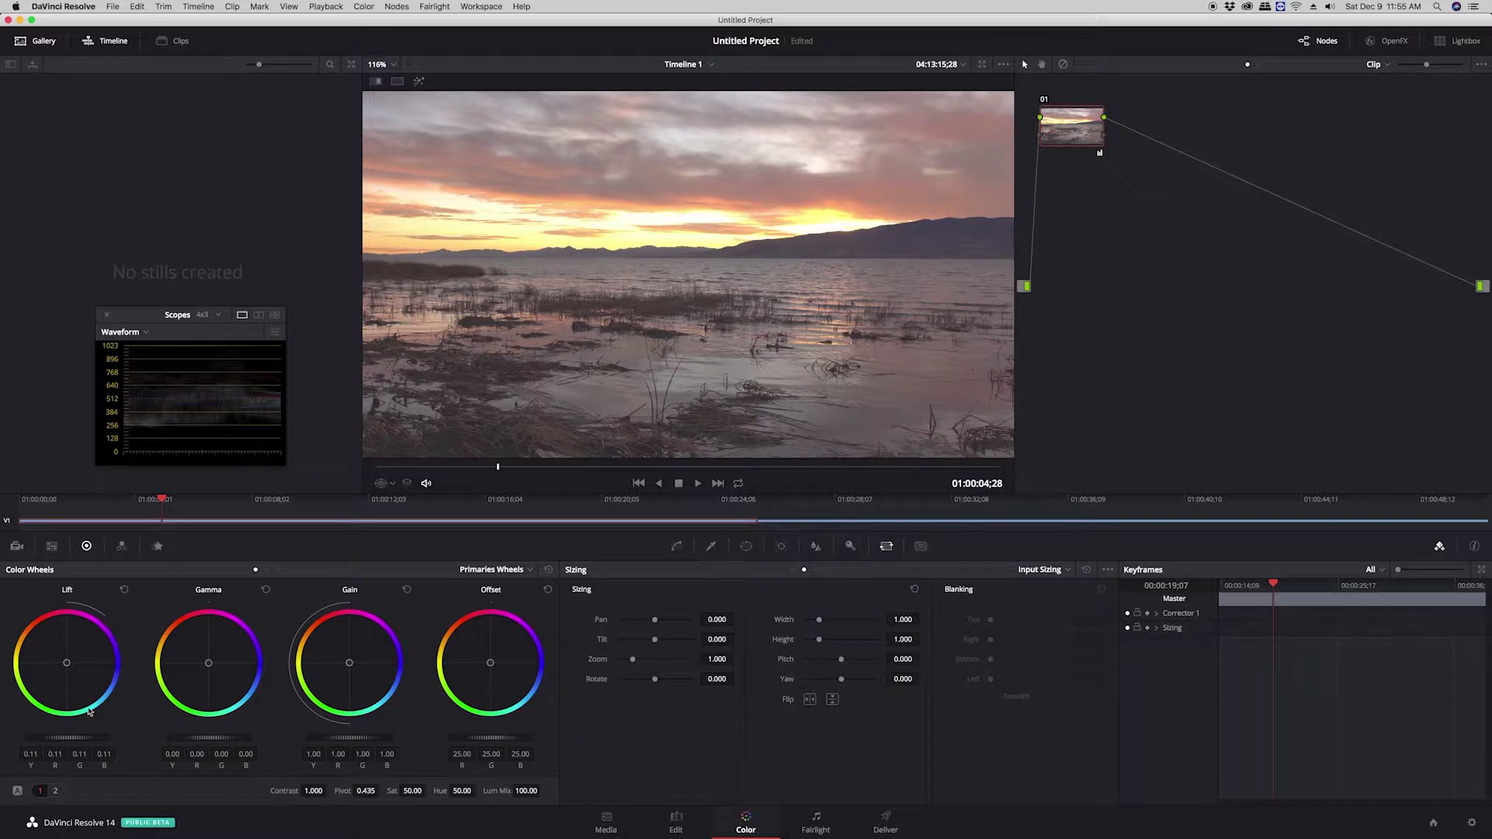
{"action": "mouse_move", "coordinate": [67, 738]}
{"action": "left_mouse_down"}
{"action": "mouse_move", "coordinate": [42, 738]}
{"action": "mouse_move", "coordinate": [78, 743]}
{"action": "left_mouse_up"}
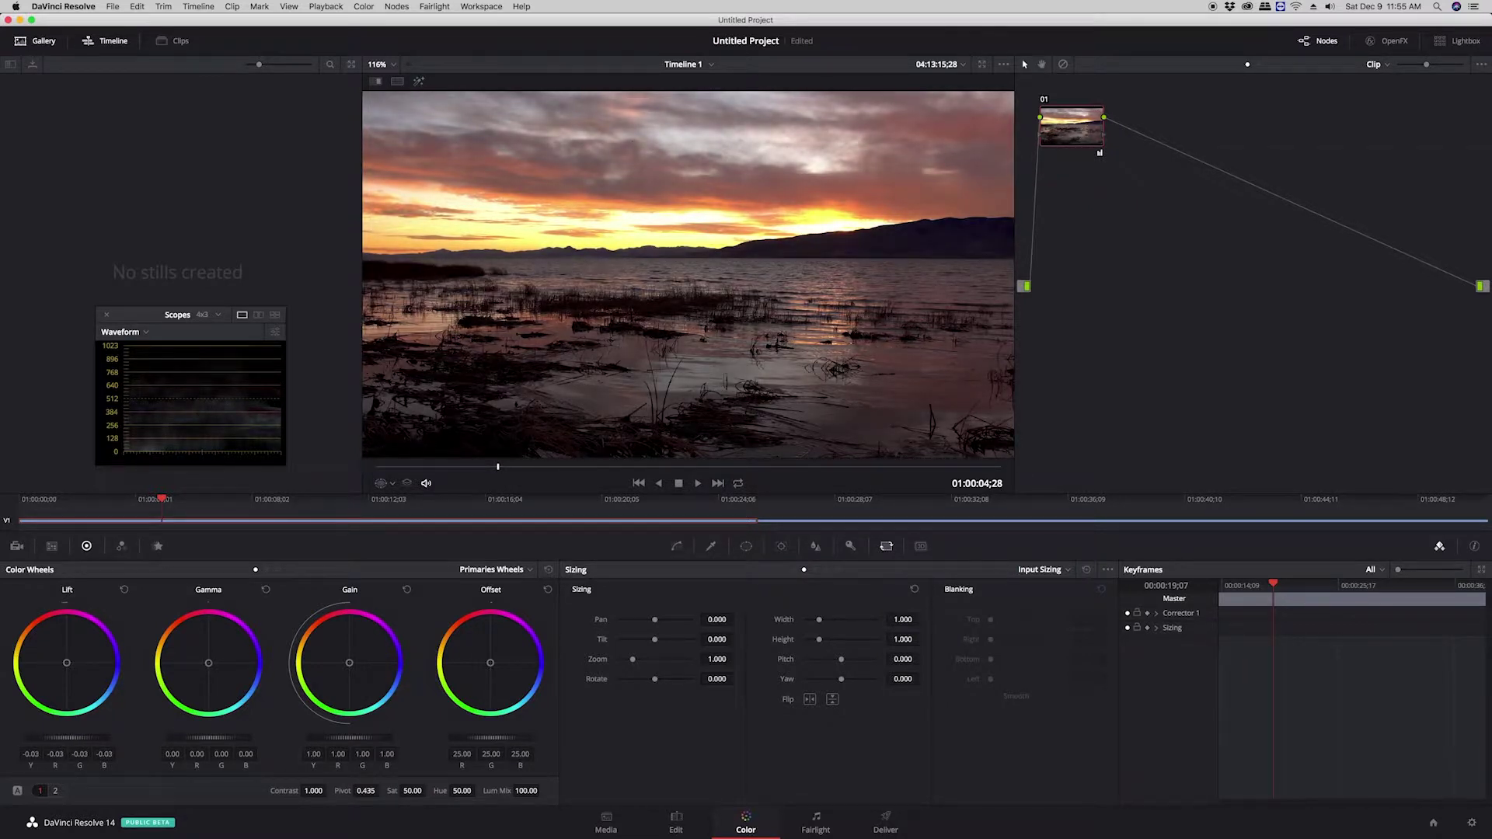
{"action": "left_click_drag", "start_coordinate": [76, 743], "coordinate": [72, 737]}
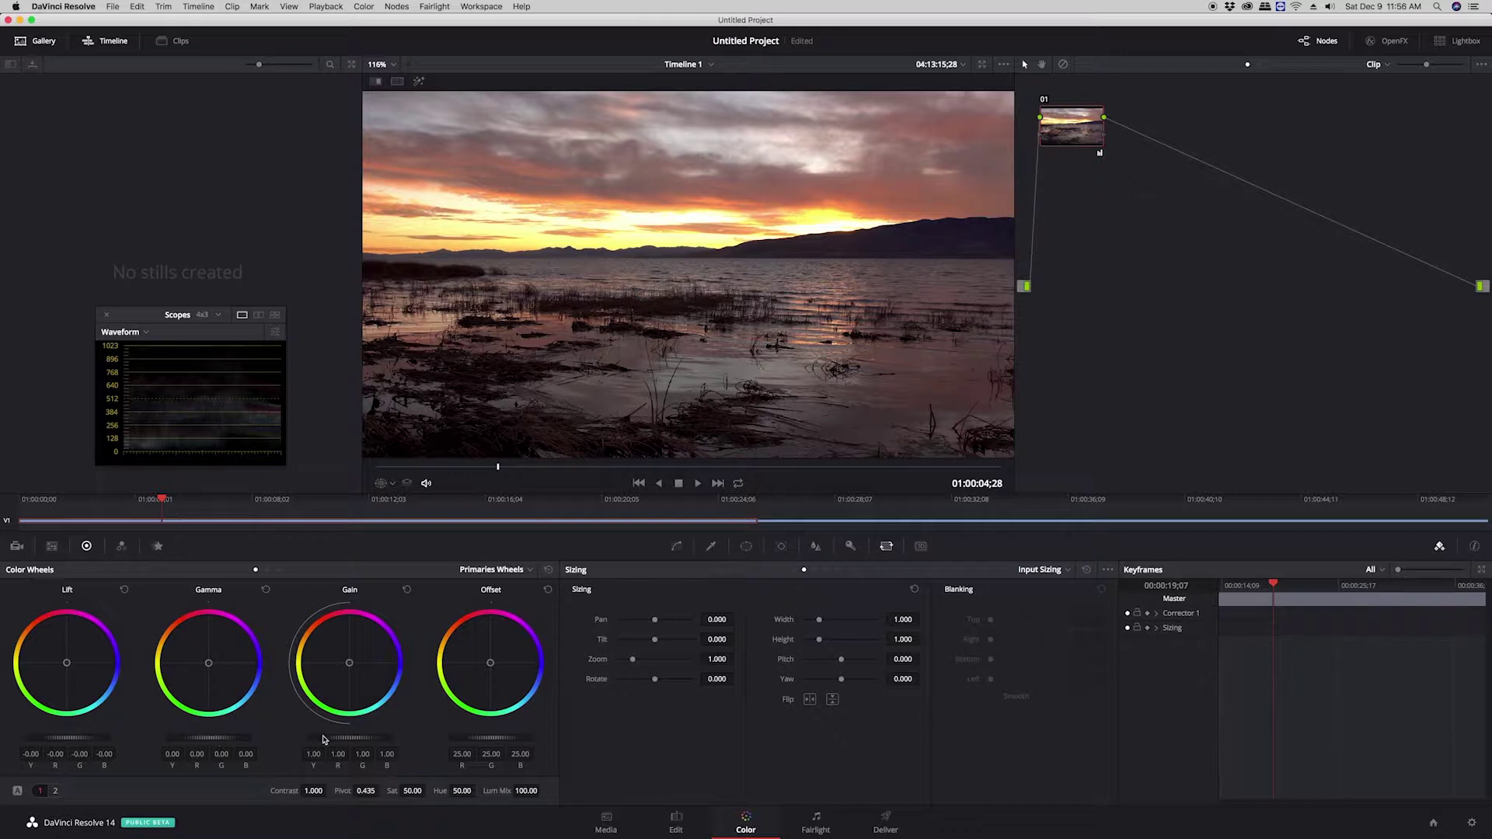
{"action": "left_click_drag", "start_coordinate": [349, 737], "coordinate": [384, 736]}
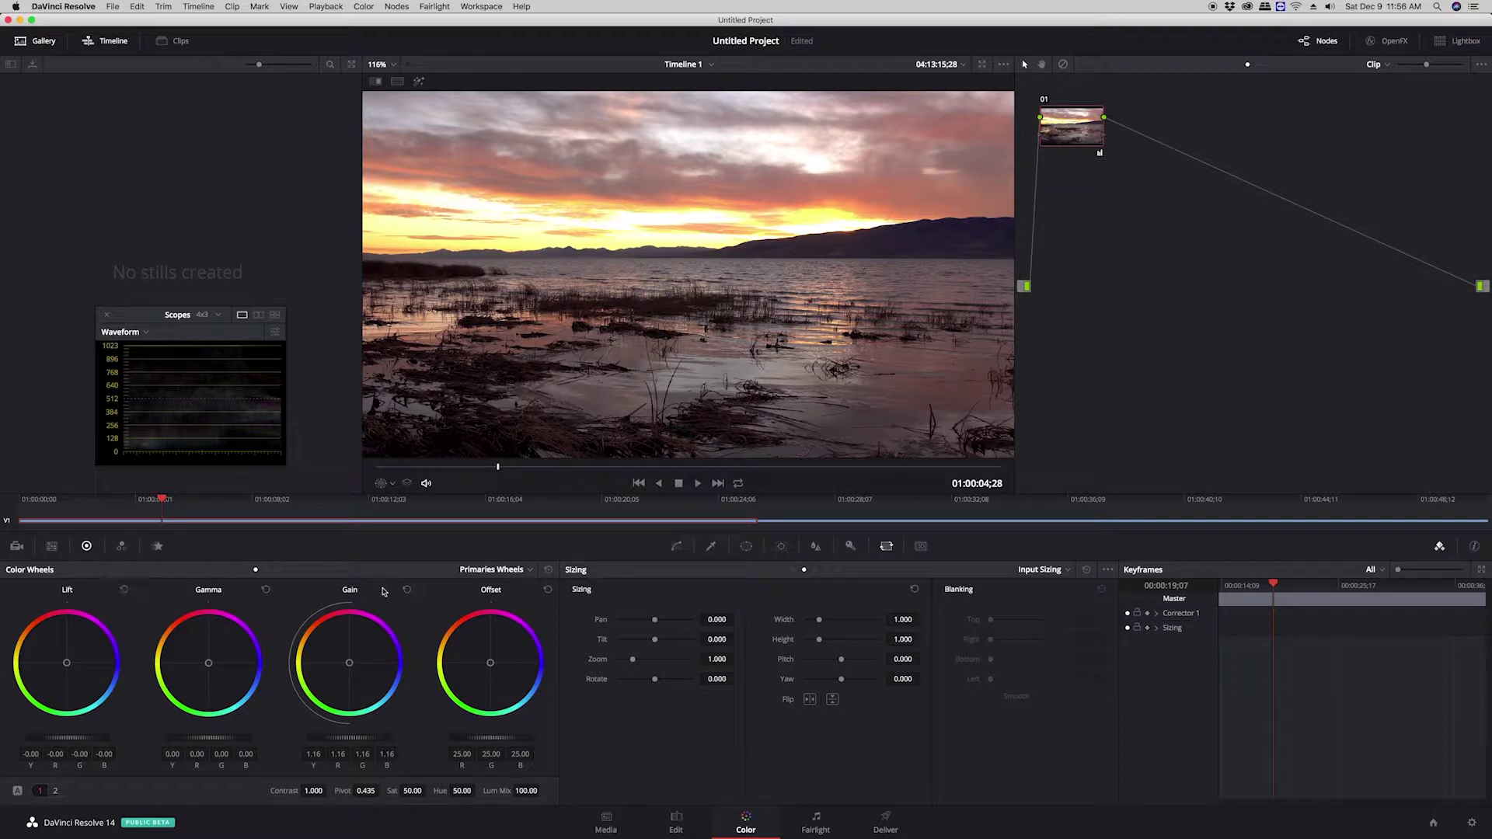
{"action": "left_click", "coordinate": [405, 591]}
{"action": "left_click", "coordinate": [125, 590]}
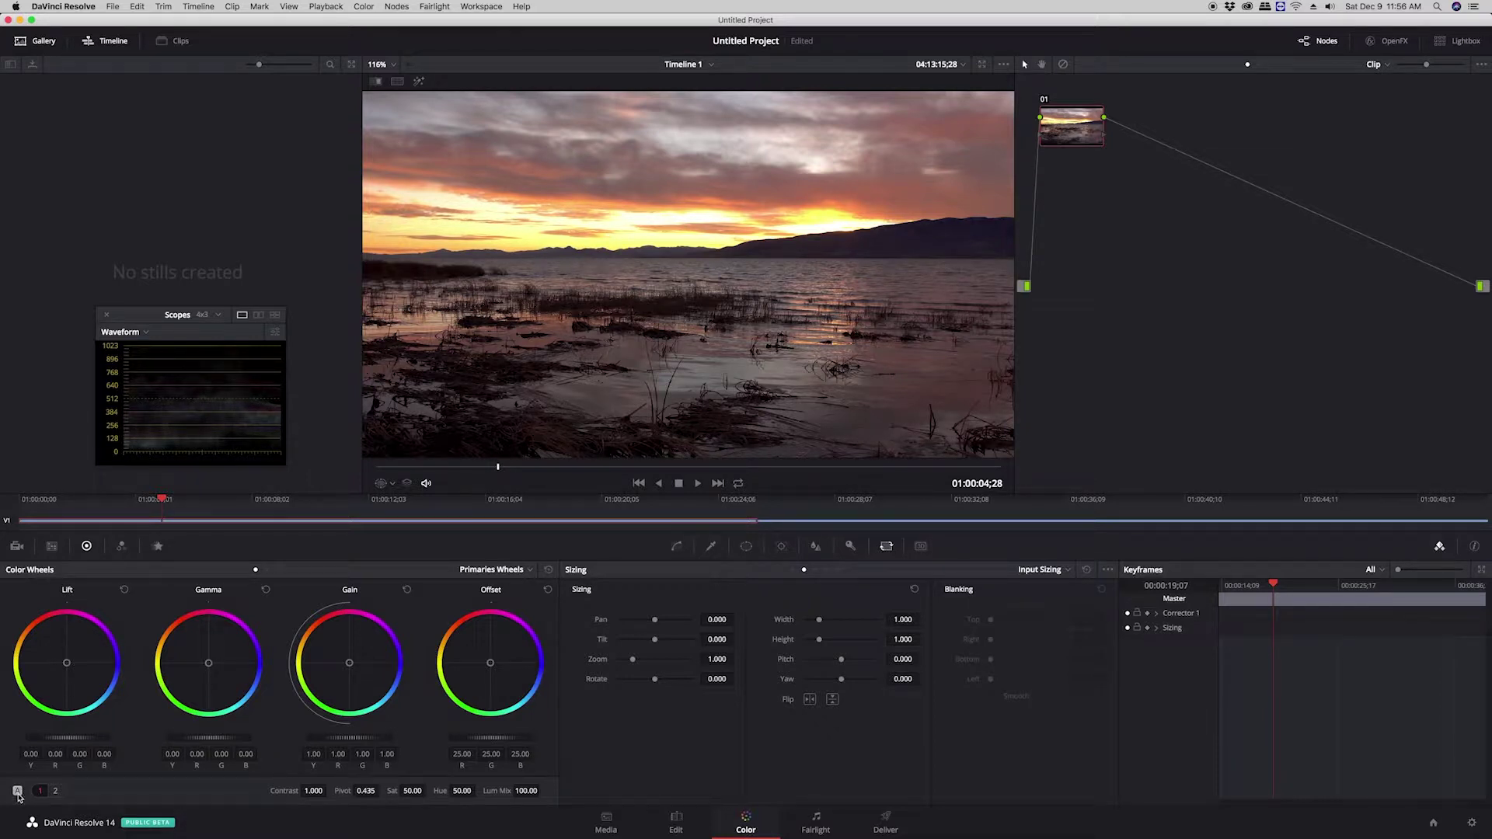
Try automatic color balance on the first clip, and set the master levels to Lift -0.01, Gamma 0.03 and Gain 1.07
{"action": "key", "text": "alt+shift+q"}
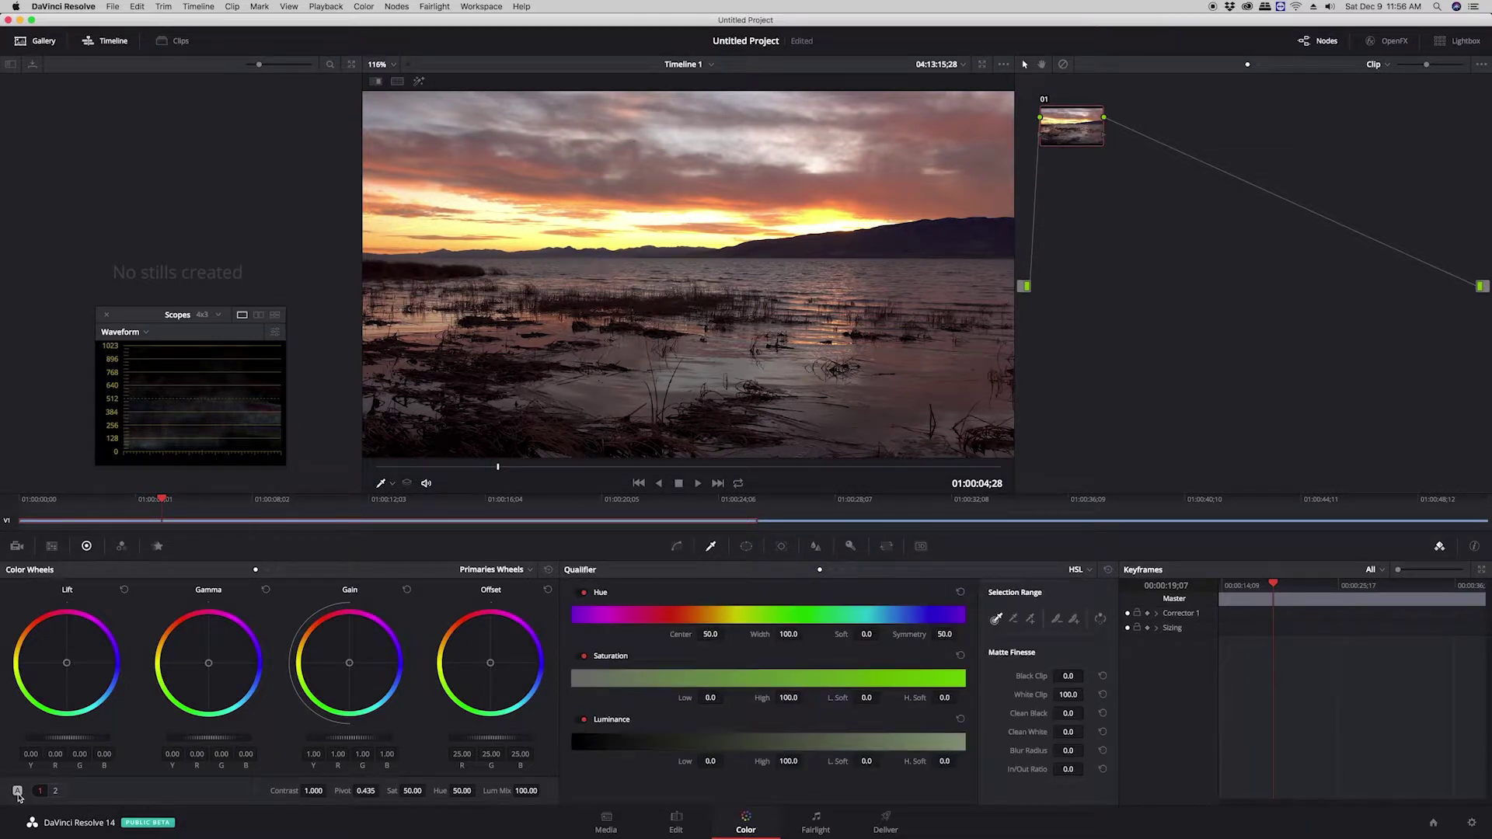
{"action": "left_click", "coordinate": [17, 791]}
{"action": "left_click_drag", "start_coordinate": [339, 738], "coordinate": [357, 738]}
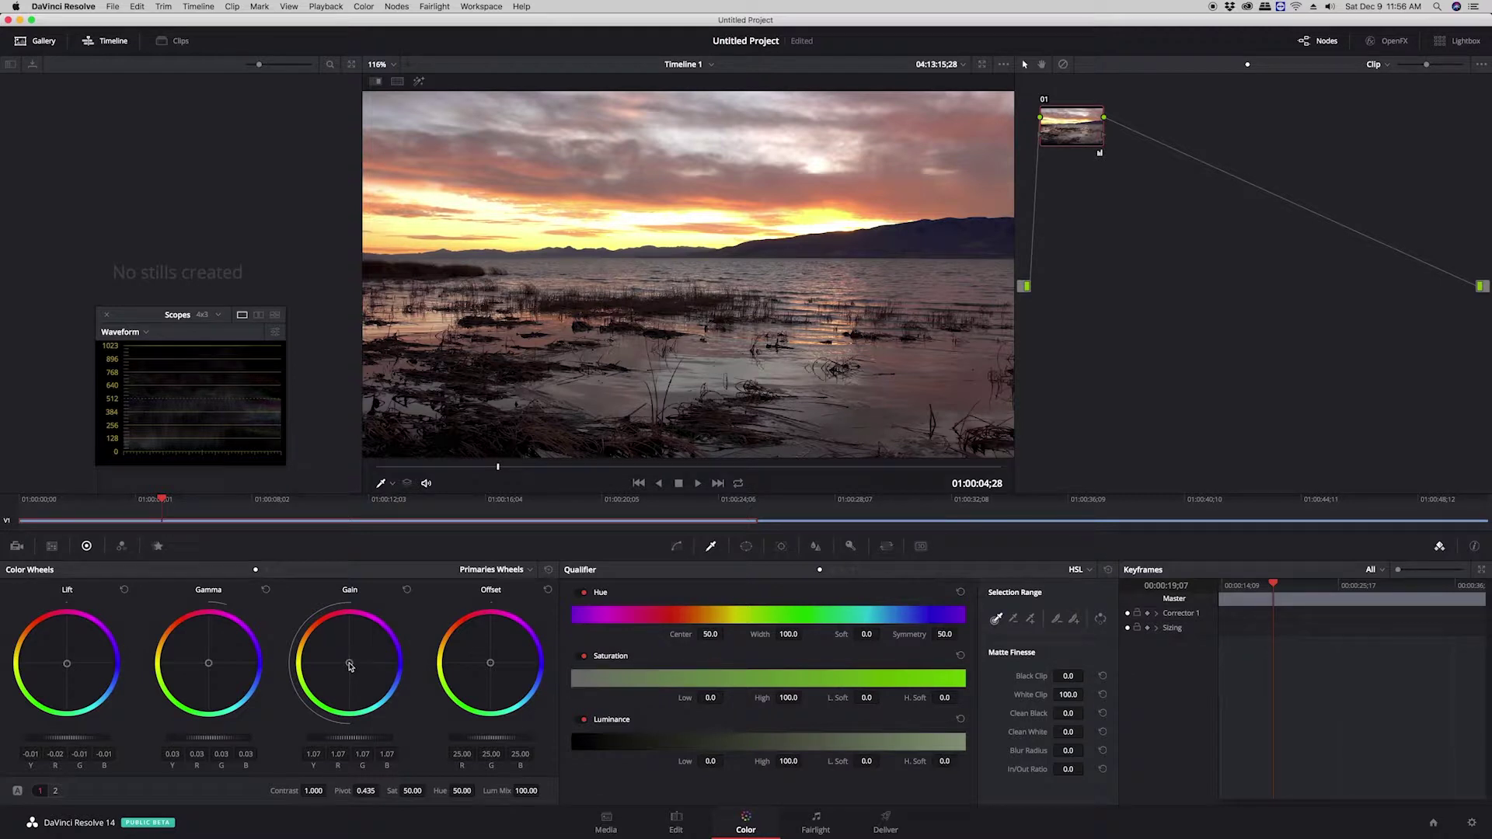
Try different Gain tints with and without playback, and settle on a warm balance of red 1.15, green 1.06 and blue 0.98
{"action": "left_click_drag", "start_coordinate": [348, 663], "coordinate": [343, 661]}
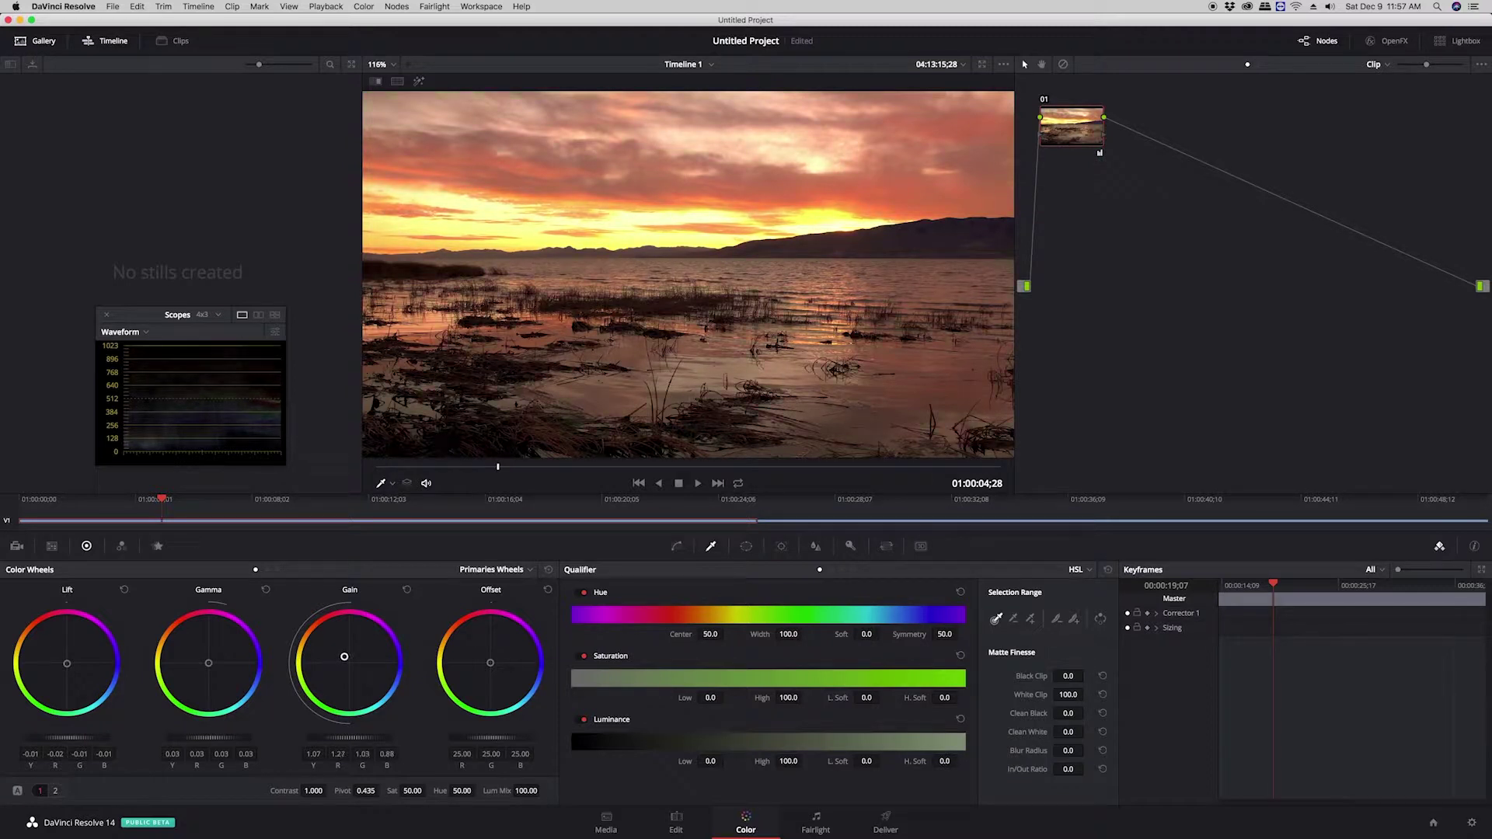
{"action": "left_click_drag", "start_coordinate": [345, 657], "coordinate": [348, 656]}
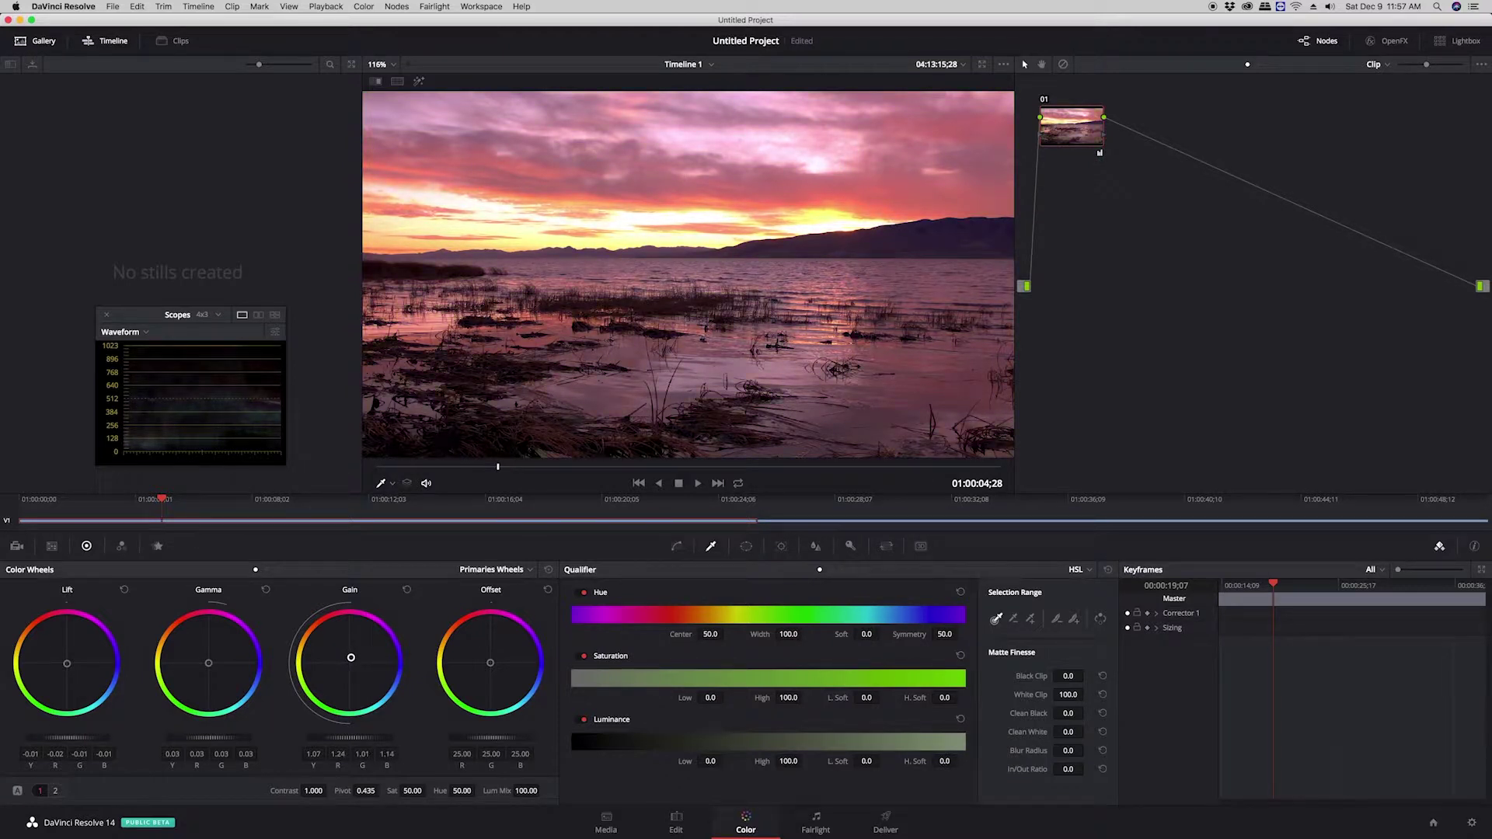
{"action": "left_click_drag", "start_coordinate": [356, 661], "coordinate": [338, 661]}
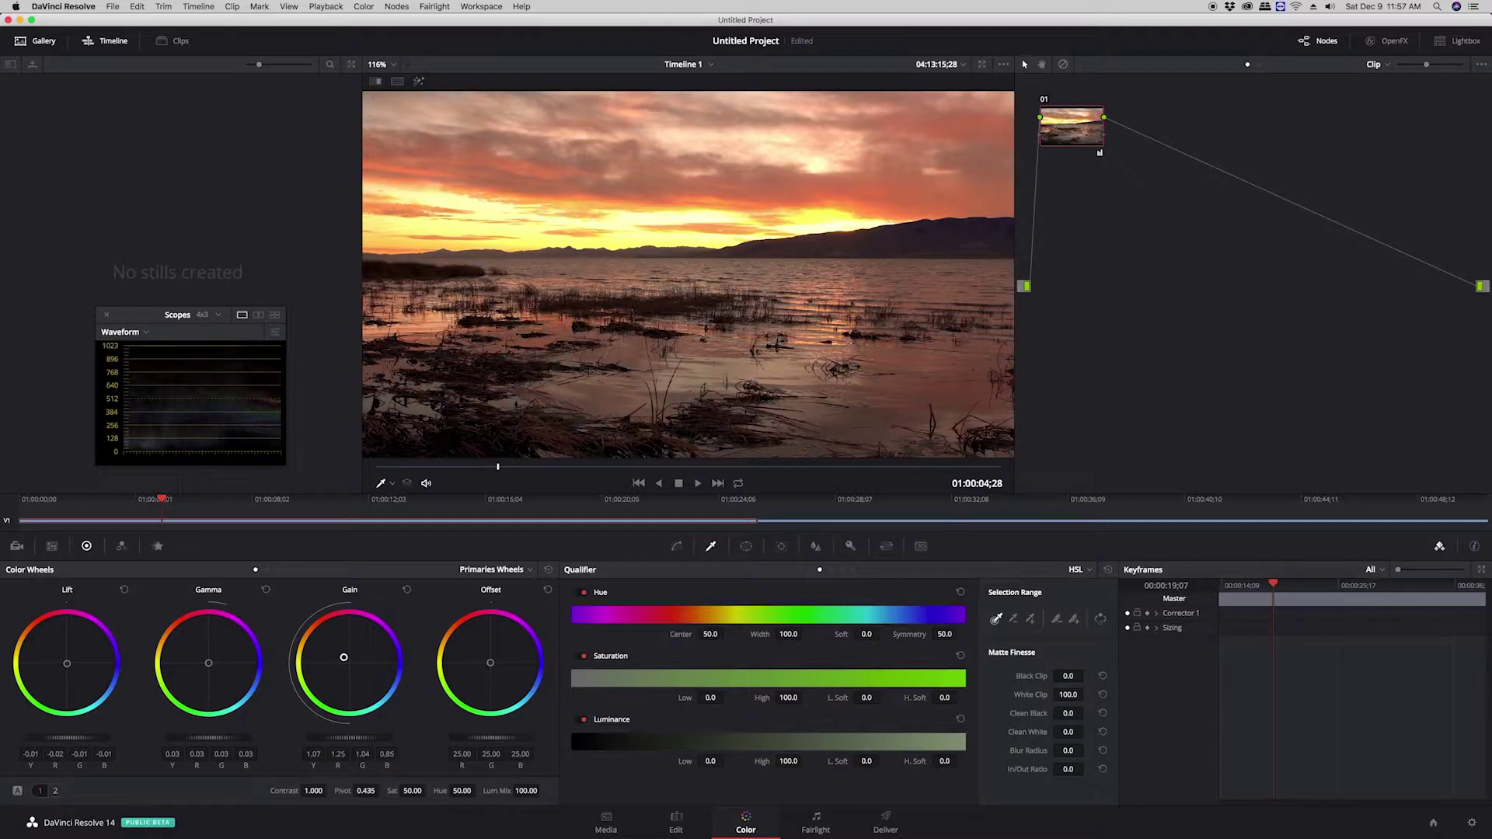
{"action": "left_click_drag", "start_coordinate": [343, 657], "coordinate": [338, 650]}
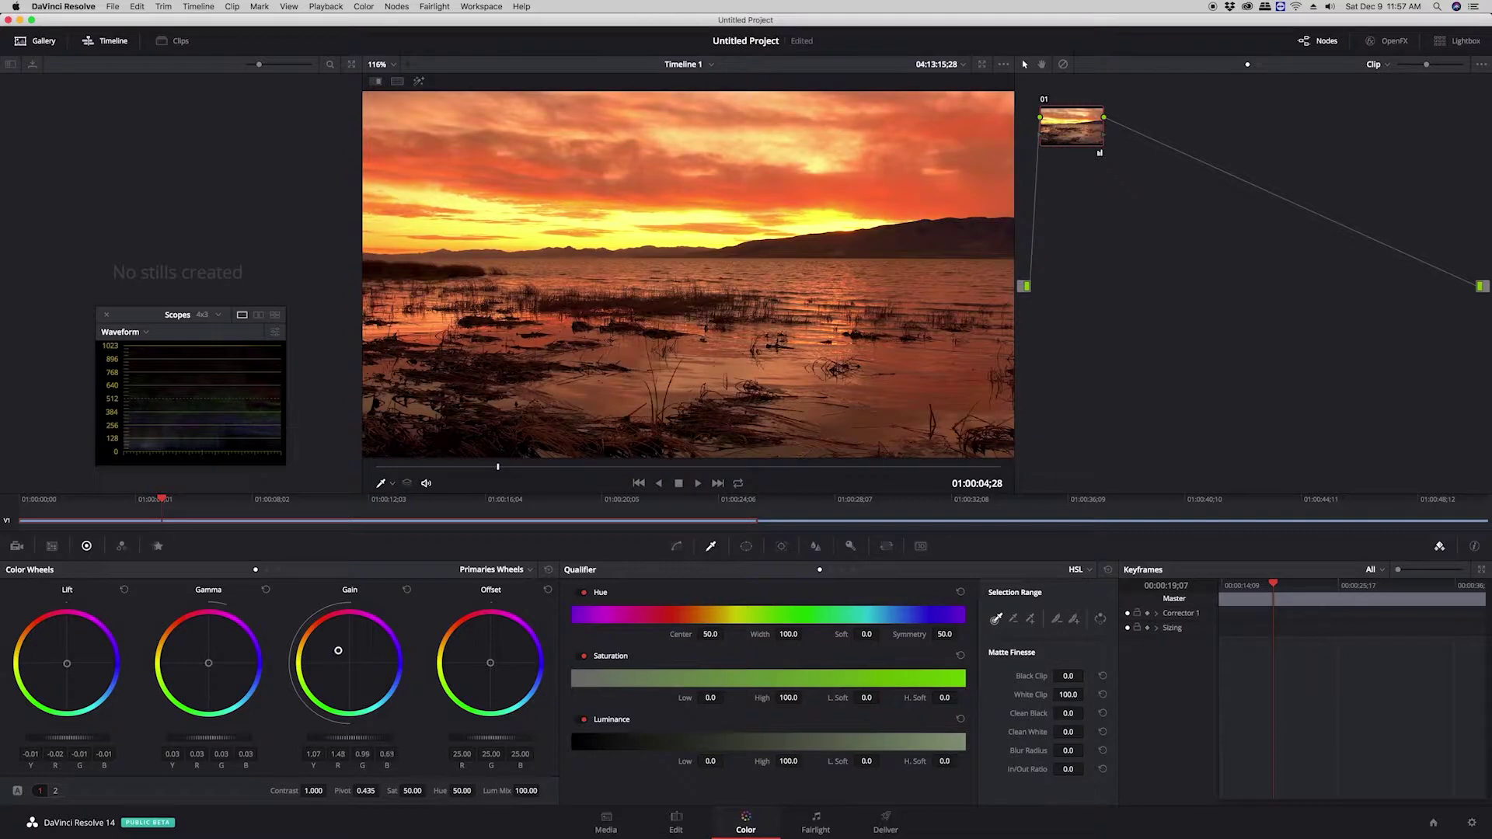
{"action": "left_click", "coordinate": [698, 484]}
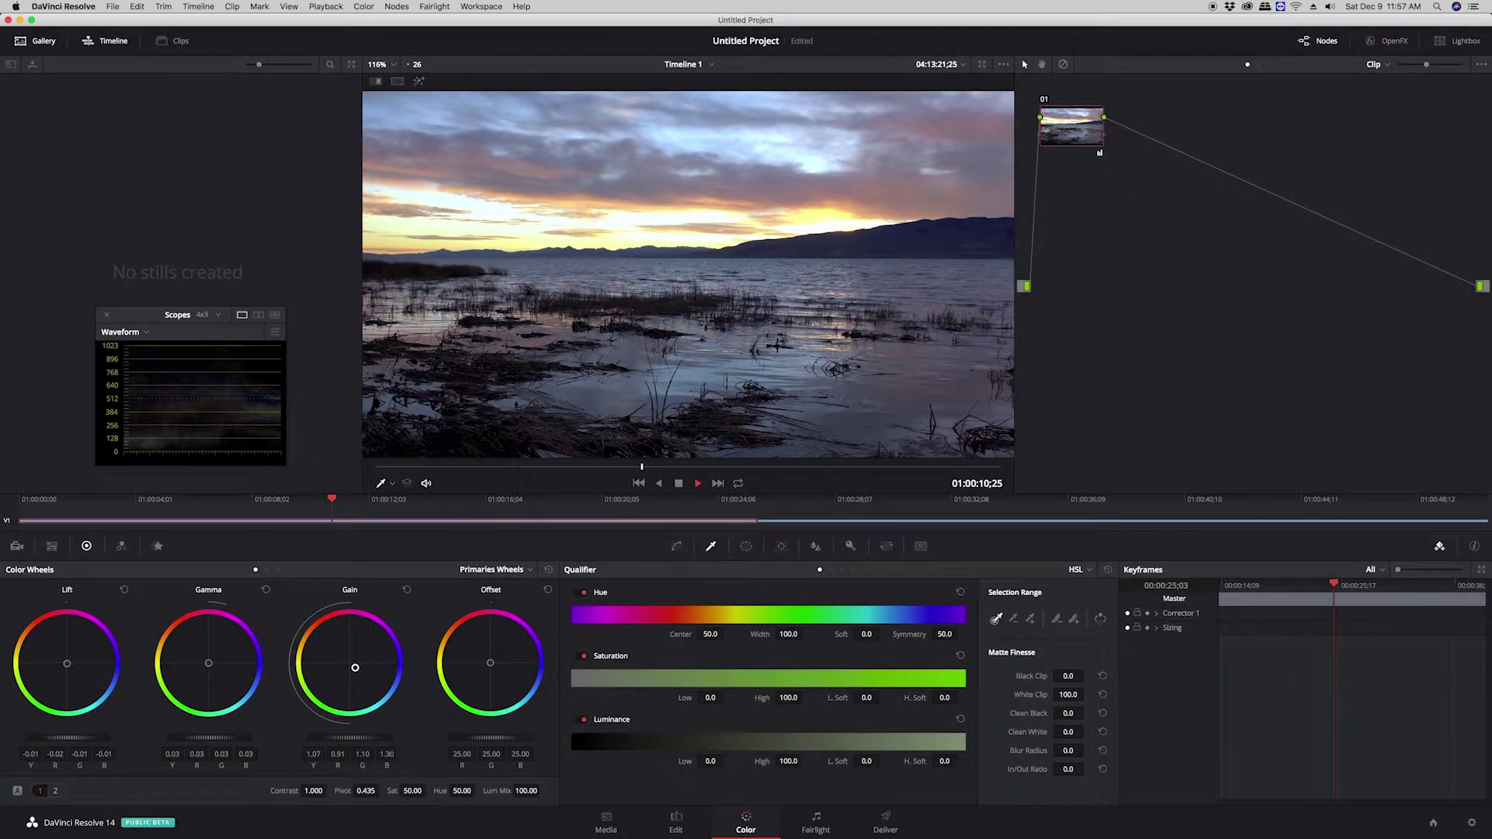
{"action": "left_click", "coordinate": [679, 482]}
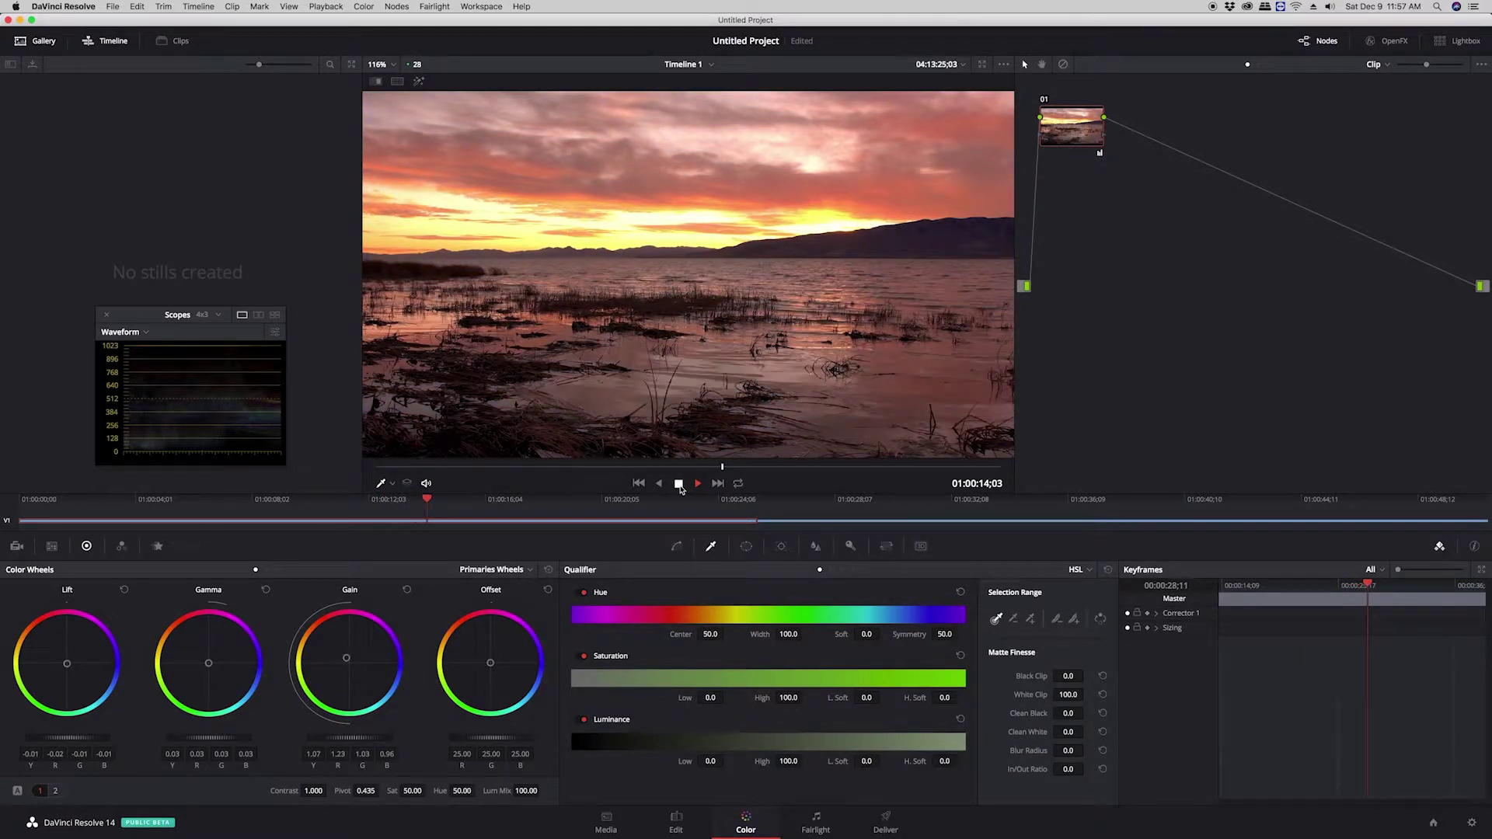
{"action": "left_click_drag", "start_coordinate": [346, 658], "coordinate": [348, 661]}
{"action": "left_click_drag", "start_coordinate": [348, 661], "coordinate": [348, 661]}
Try a Gamma tint and reset it, set Gamma to 0.01, and balance Lift at red -0.01, green -0.01 and blue -0.02
{"action": "left_click_drag", "start_coordinate": [208, 666], "coordinate": [208, 663]}
{"action": "left_click", "coordinate": [265, 589]}
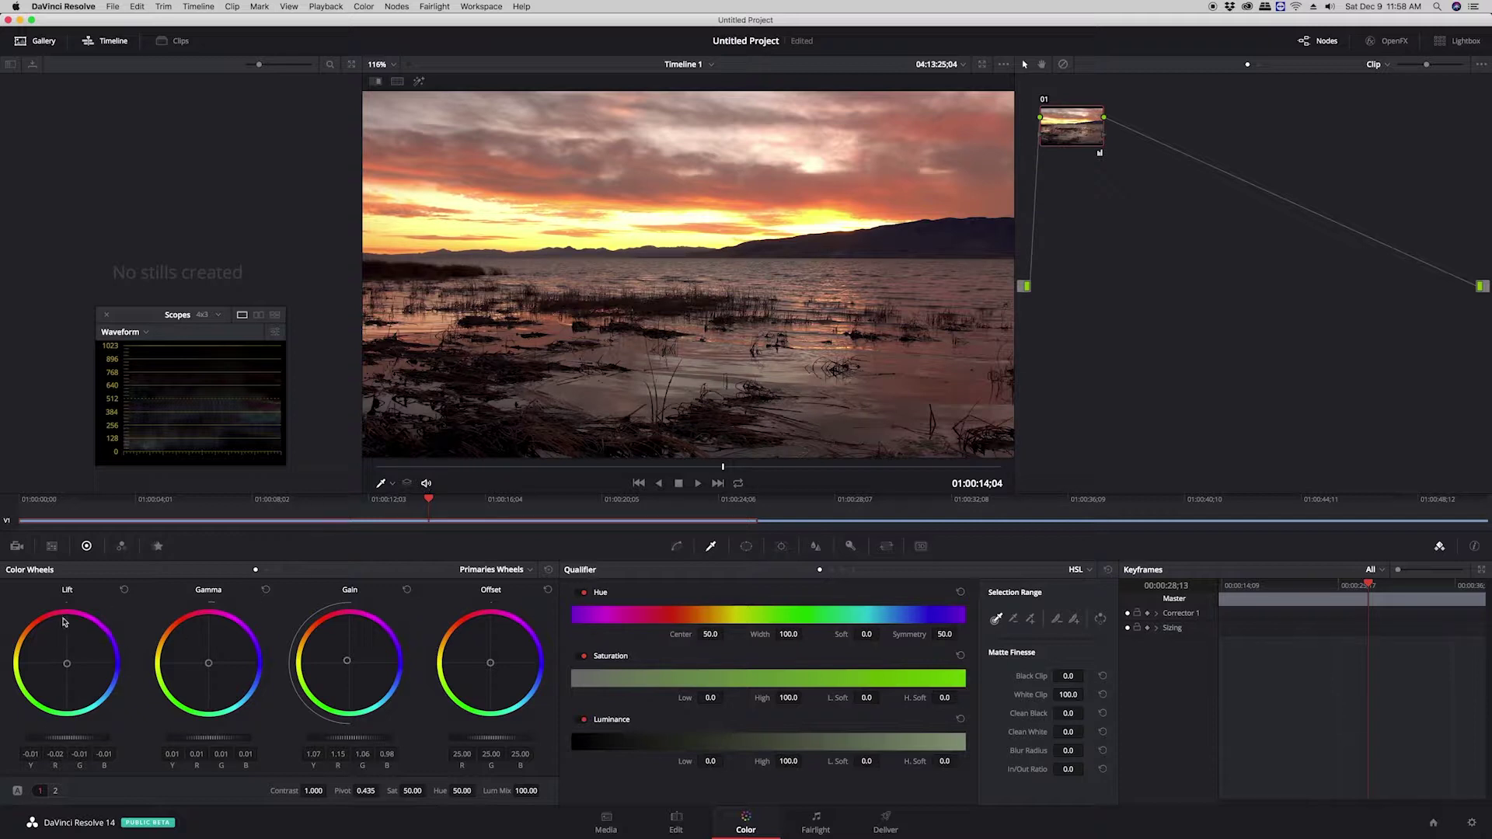
{"action": "left_click_drag", "start_coordinate": [67, 669], "coordinate": [67, 664]}
{"action": "left_click_drag", "start_coordinate": [67, 664], "coordinate": [67, 663]}
Compare the first clip before and after grading by toggling node 01, ending with the node disabled
{"action": "key", "text": "ctrl+d"}
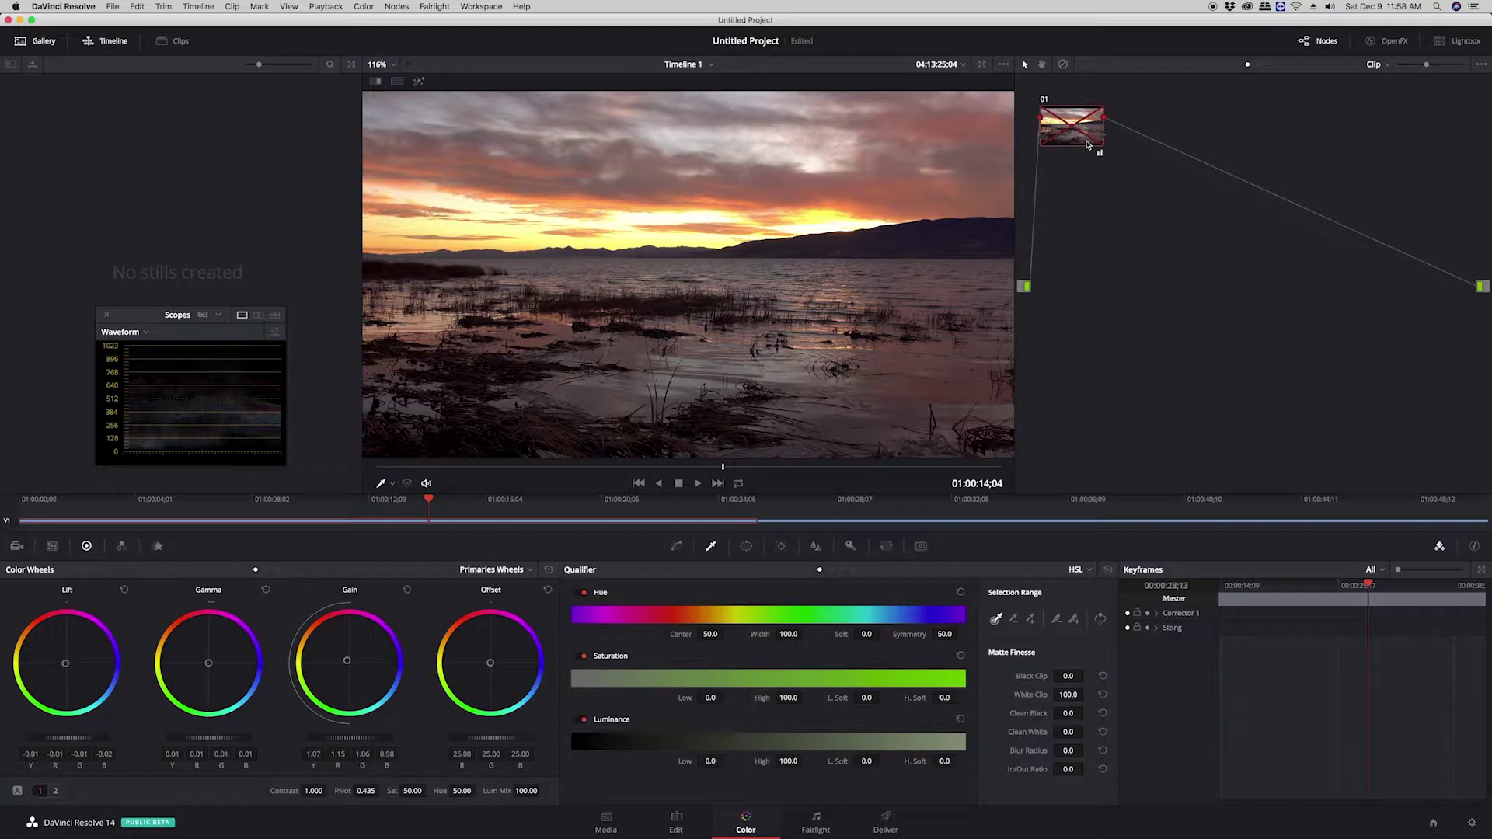
{"action": "key", "text": "ctrl+d"}
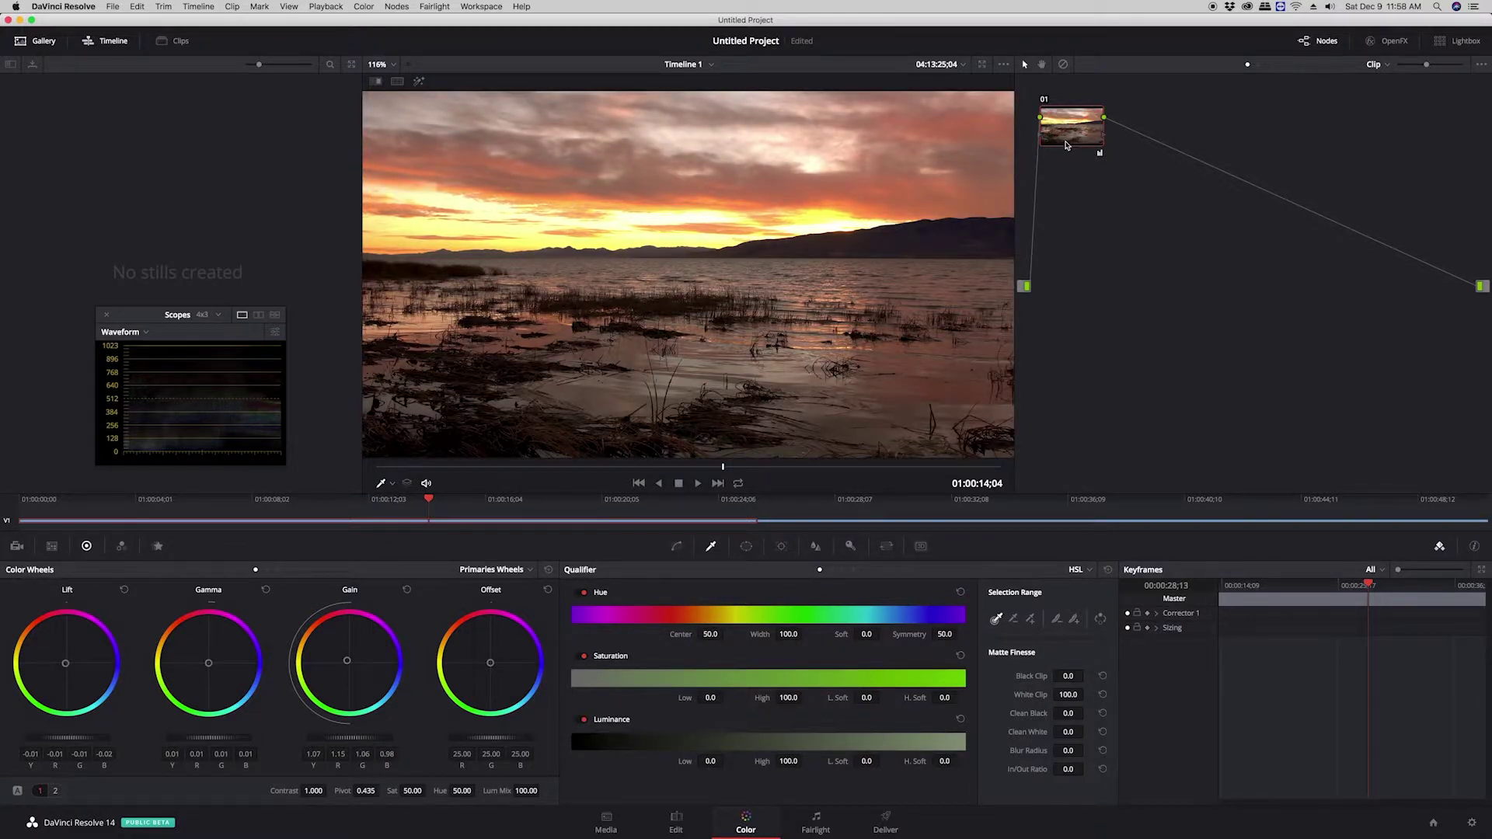
{"action": "key", "text": "ctrl+d"}
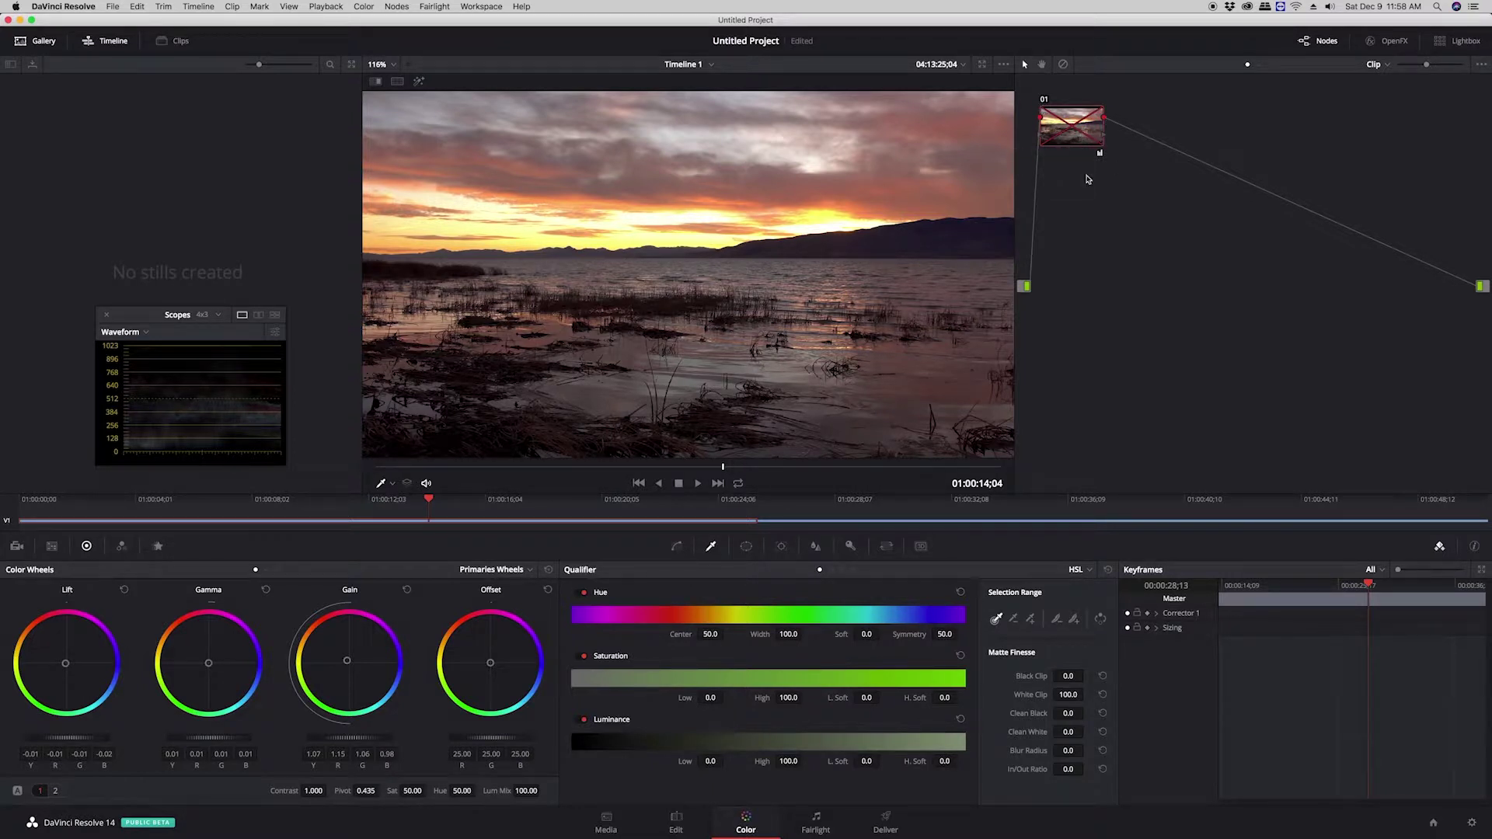
Compare the first clip with node 01 enabled and disabled, ending with the node enabled
{"action": "key", "text": "ctrl+d"}
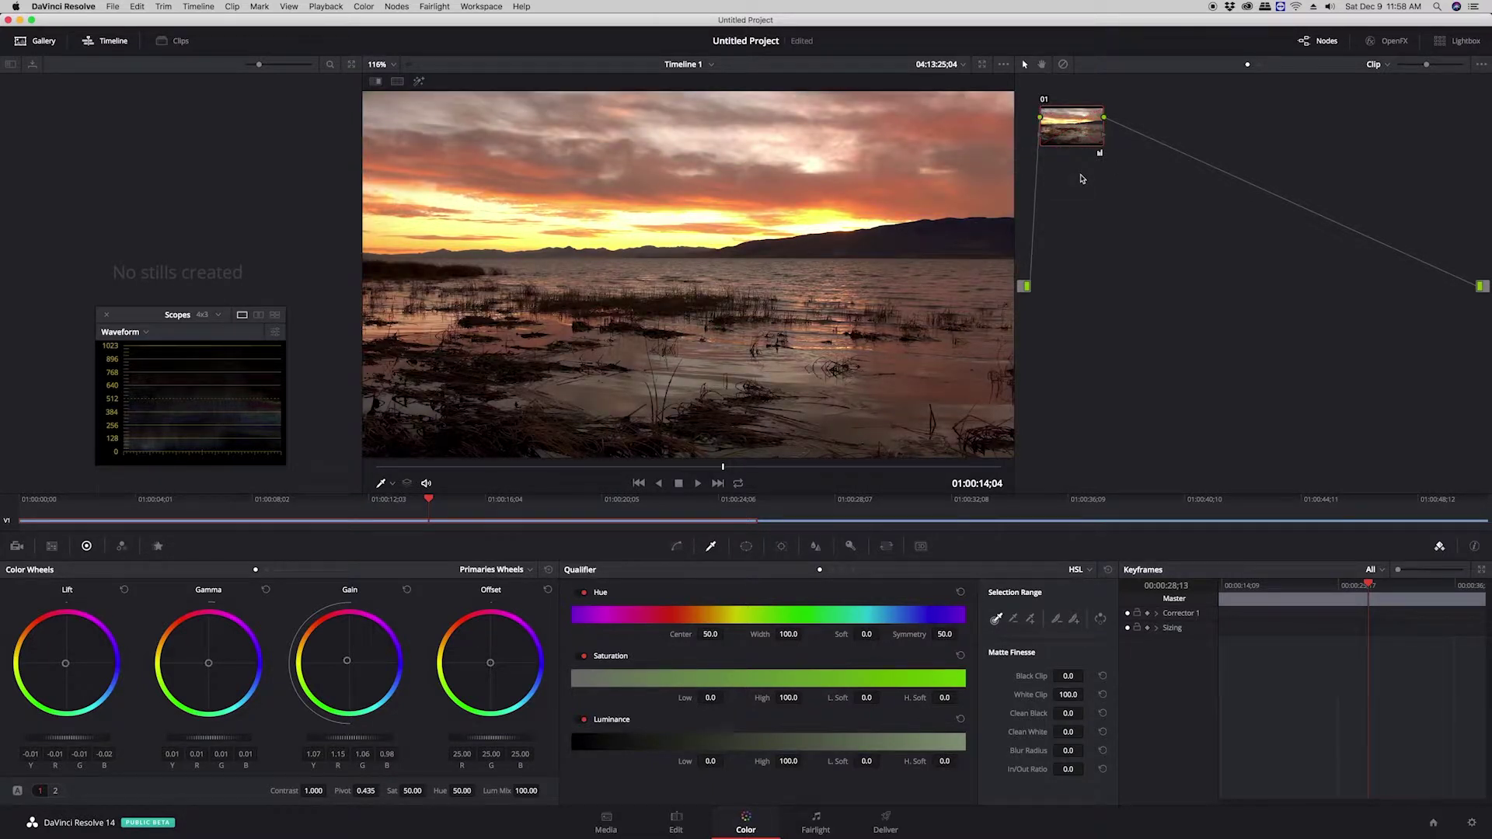
{"action": "key", "text": "ctrl+d"}
{"action": "key", "text": "ctrl+d"}
Add a serial node after node 01 and place it slightly lower in the node graph
{"action": "left_click", "coordinate": [398, 7]}
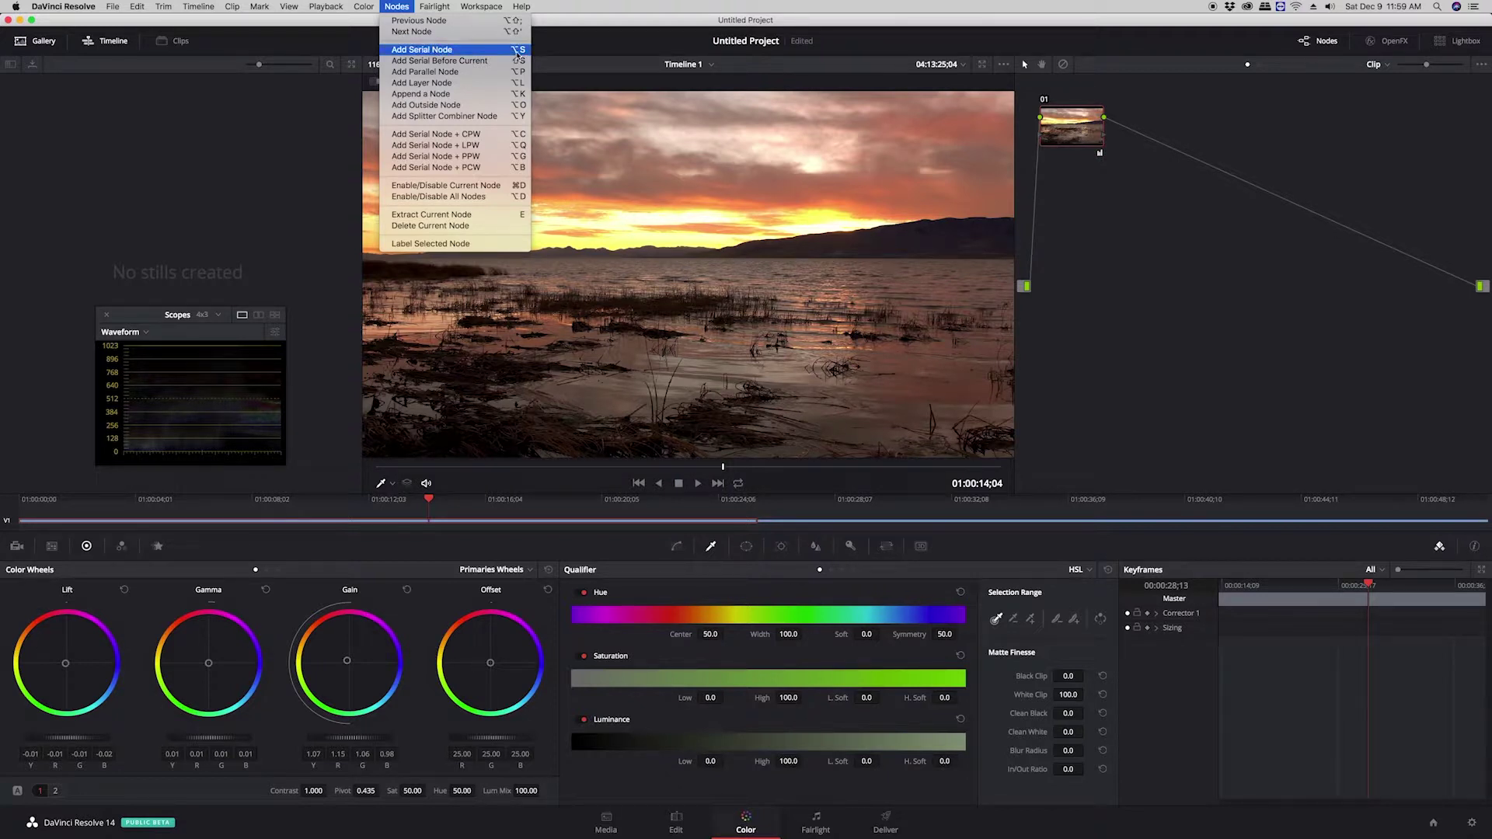
{"action": "left_click", "coordinate": [491, 53]}
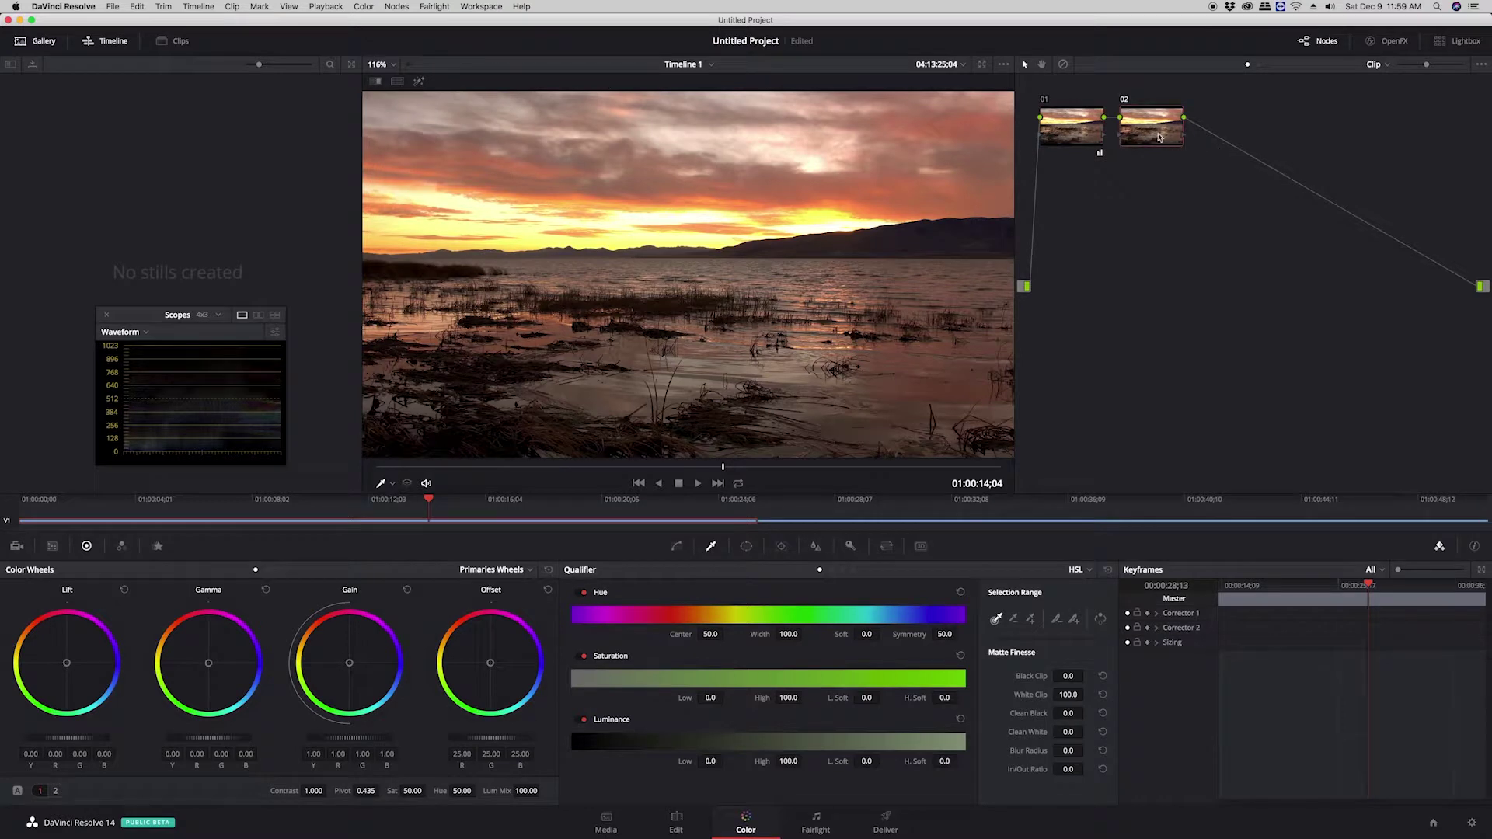
{"action": "left_click_drag", "start_coordinate": [1158, 135], "coordinate": [1156, 144]}
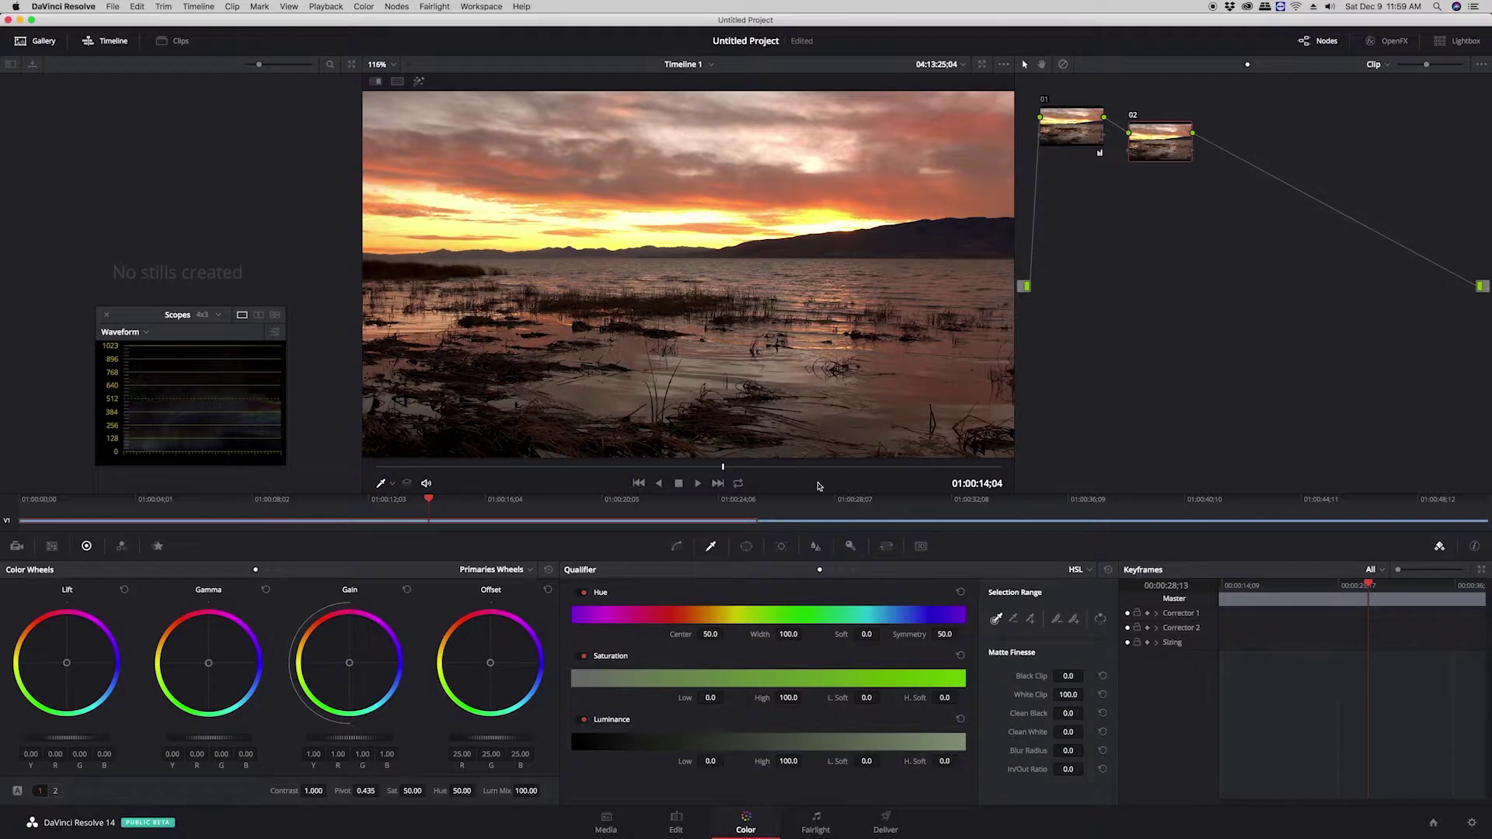
Sharpen the image in node 02 by setting the linked Sharpen Radius channels to 0.48
{"action": "left_click", "coordinate": [815, 547]}
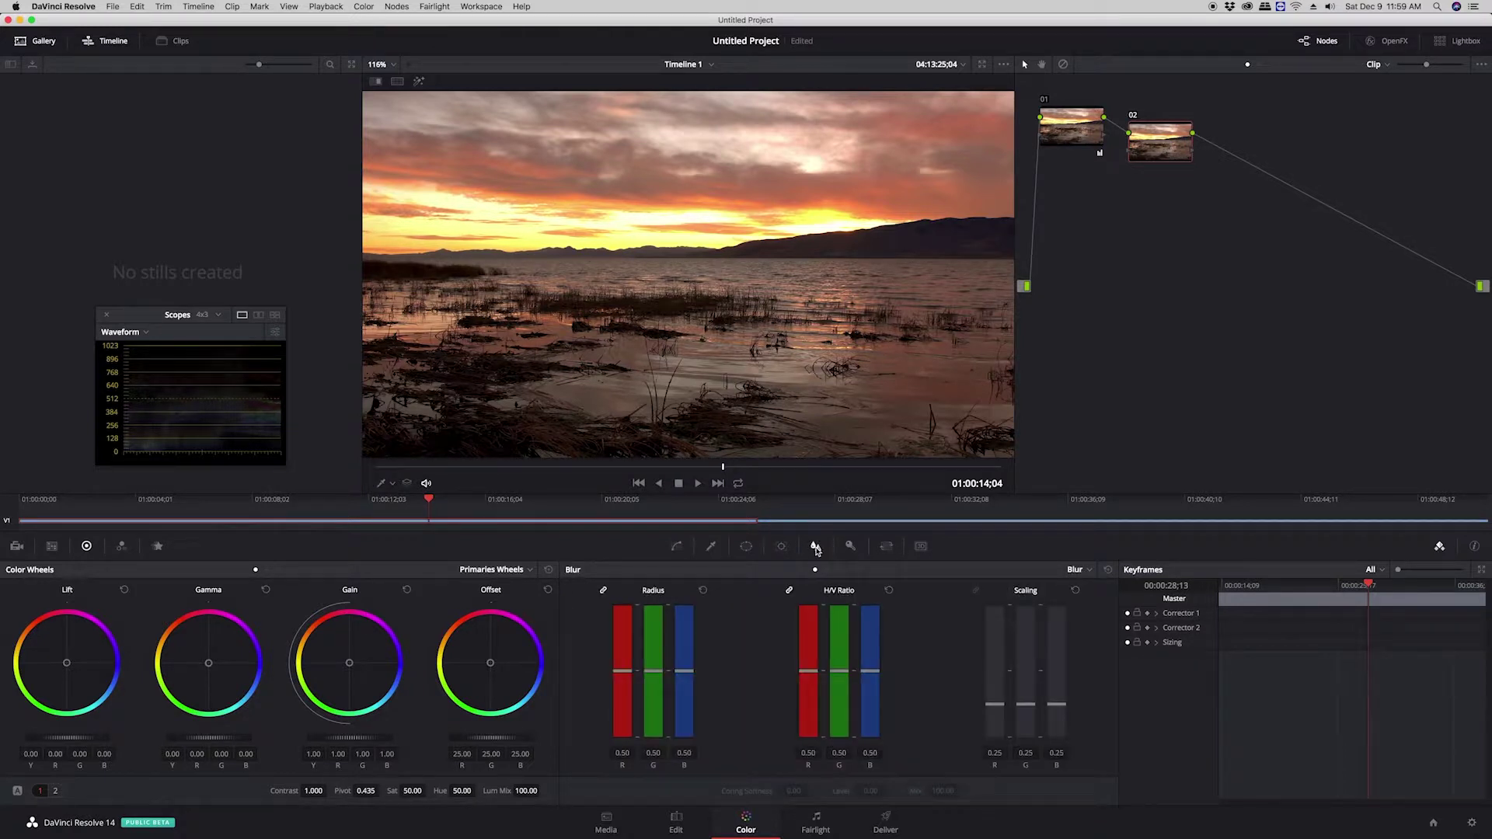
{"action": "left_click", "coordinate": [1085, 570]}
{"action": "left_click", "coordinate": [1095, 598]}
{"action": "left_click", "coordinate": [1086, 573]}
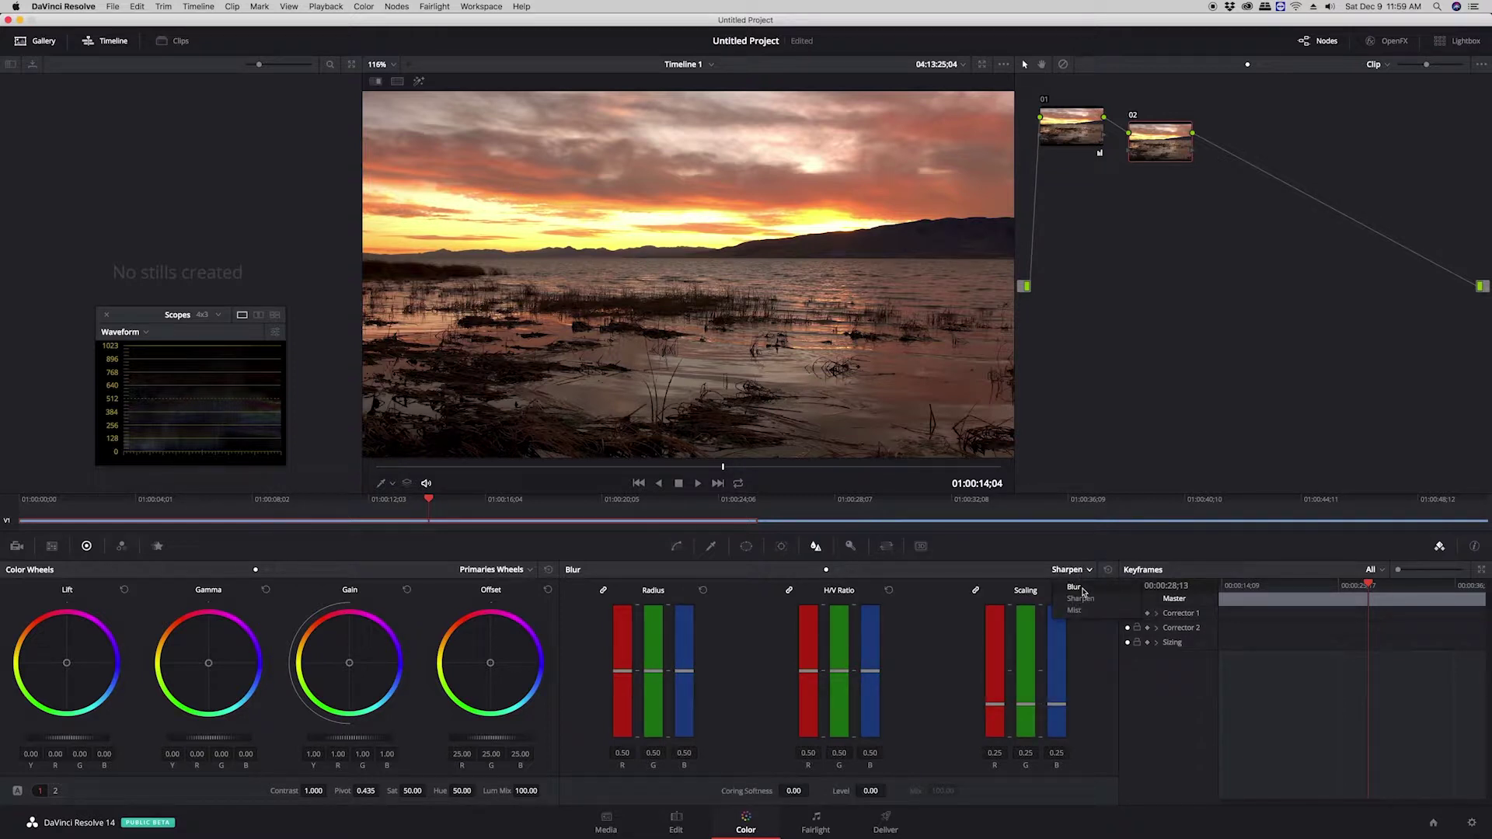
{"action": "left_click", "coordinate": [1076, 588]}
{"action": "left_click", "coordinate": [1086, 572]}
{"action": "left_click", "coordinate": [1095, 598]}
{"action": "left_click_drag", "start_coordinate": [621, 675], "coordinate": [620, 678]}
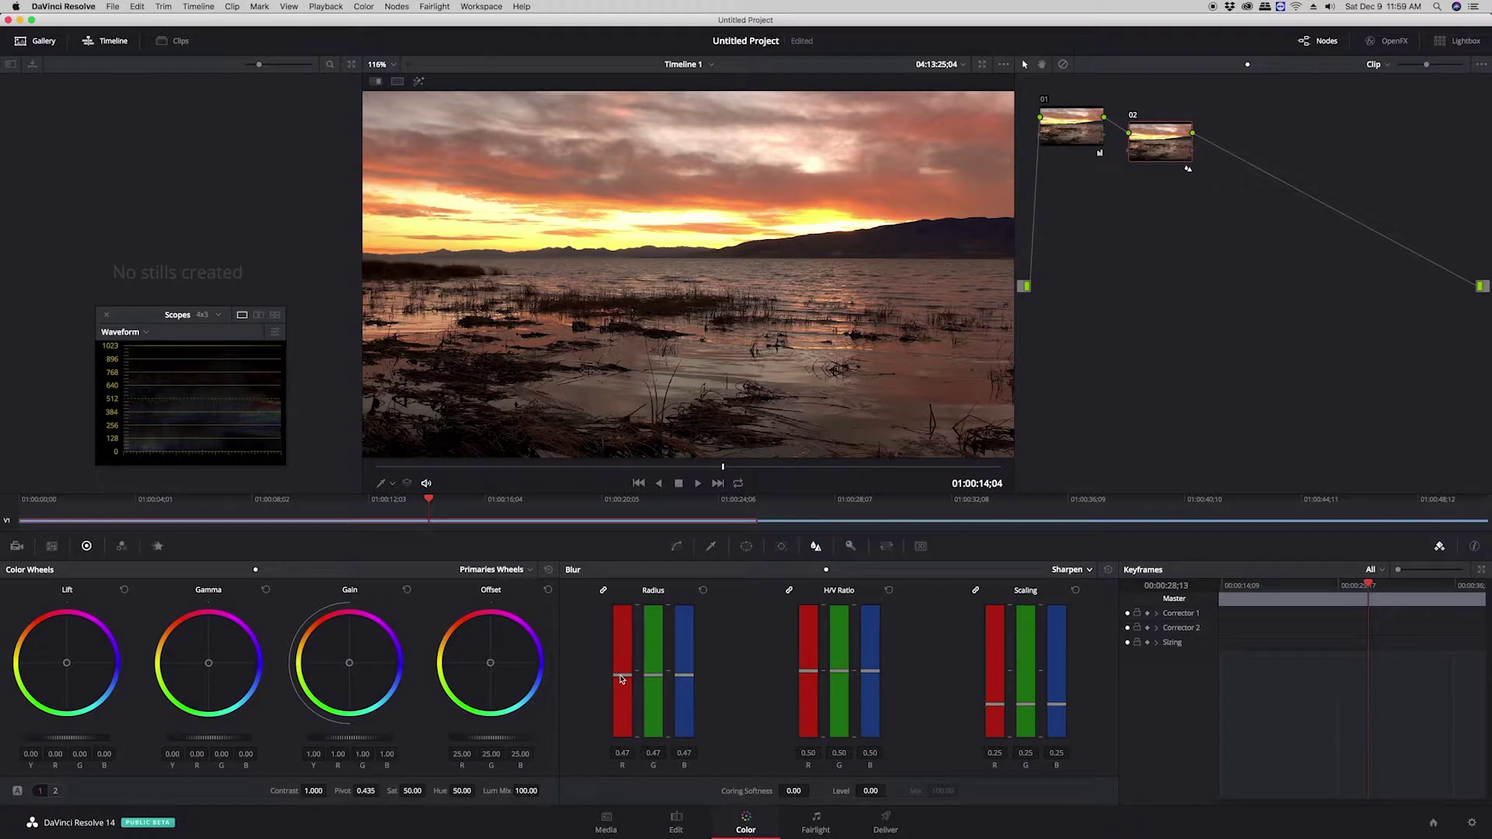
{"action": "mouse_move", "coordinate": [621, 679]}
{"action": "left_mouse_down"}
{"action": "mouse_move", "coordinate": [622, 730]}
{"action": "mouse_move", "coordinate": [626, 679]}
{"action": "left_mouse_up"}
Set node 01's contrast to 1.078 and its saturation to 53.20
{"action": "left_click", "coordinate": [1074, 136]}
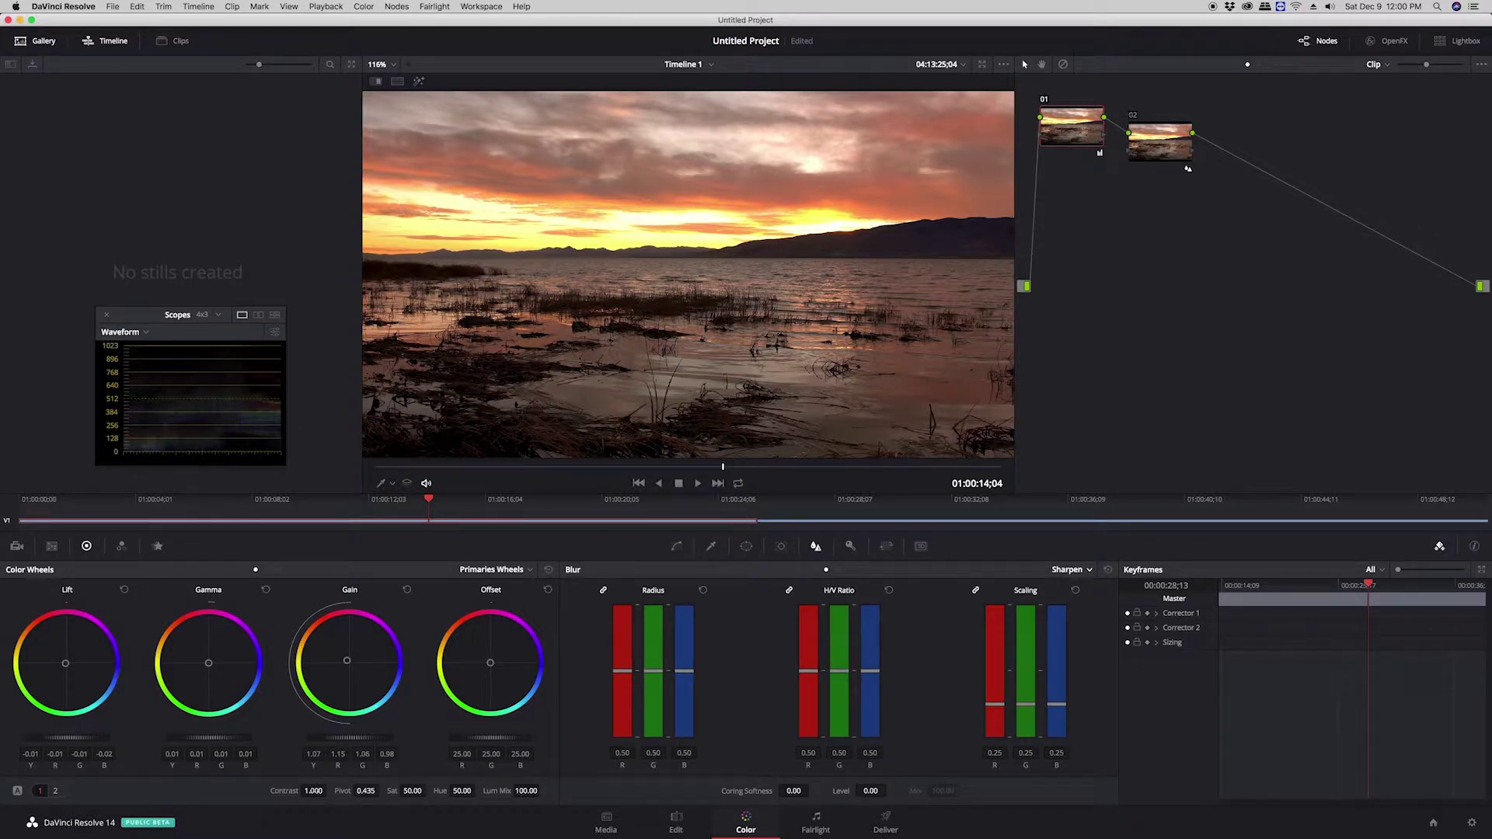
{"action": "left_click_drag", "start_coordinate": [313, 791], "coordinate": [347, 791]}
{"action": "left_click_drag", "start_coordinate": [429, 790], "coordinate": [432, 789]}
Add serial node 03 after node 02 and give it a gradient window centred on the horizon at Pan 49.85, Tilt 50.63
{"action": "left_click", "coordinate": [1164, 157]}
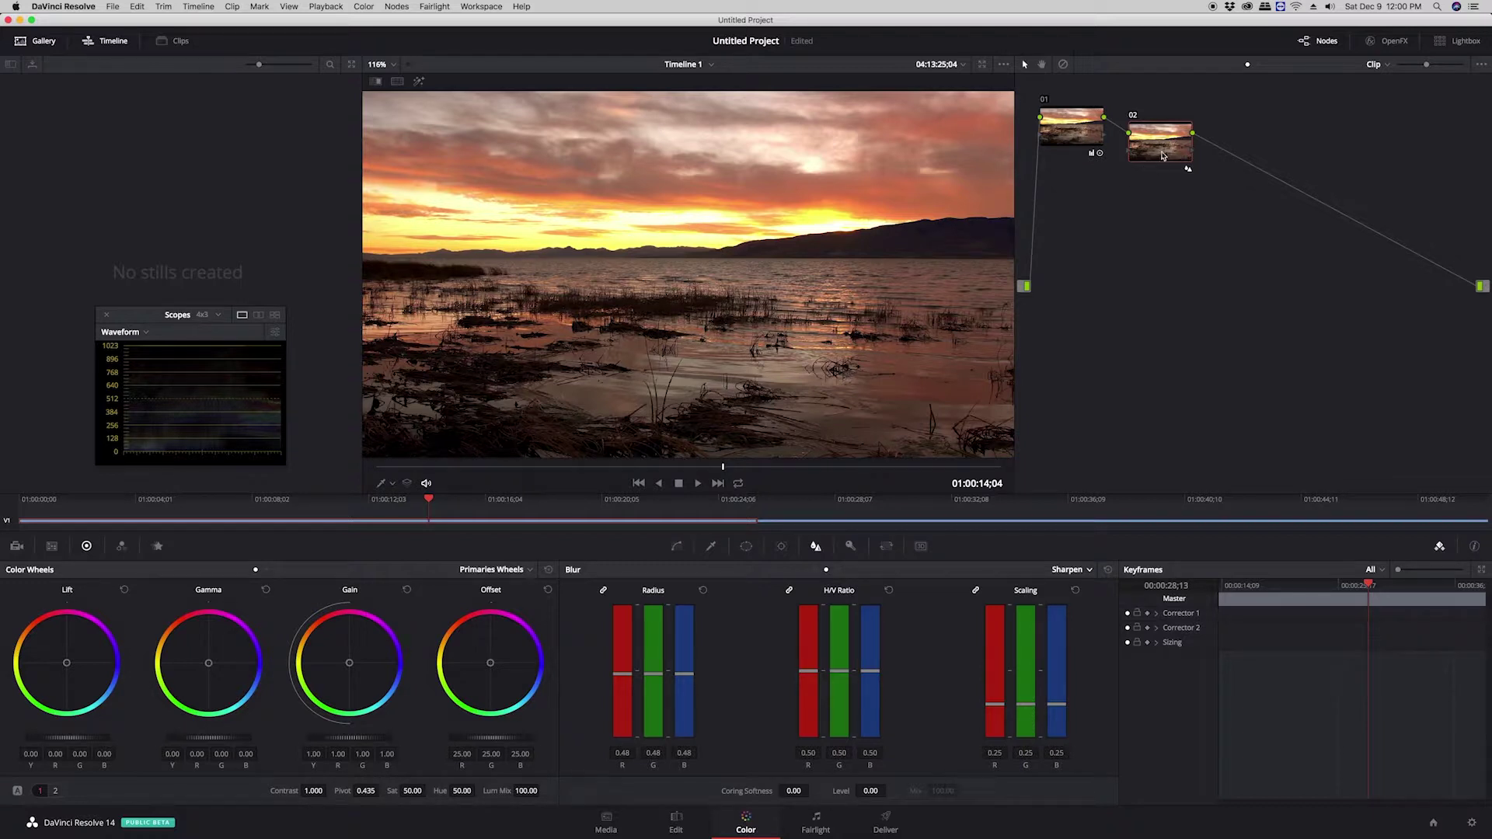
{"action": "key", "text": "alt+s"}
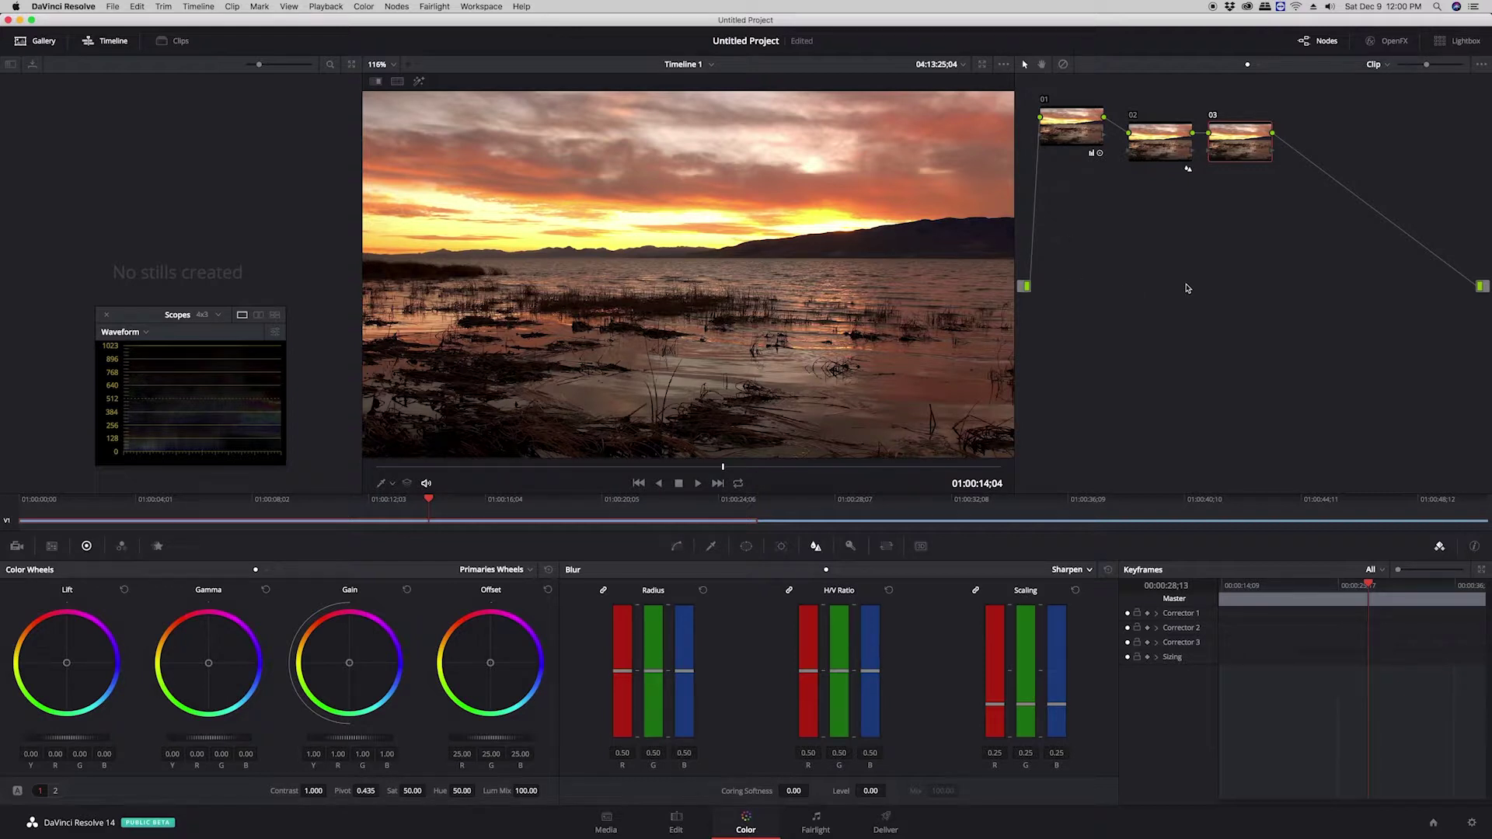
{"action": "left_click", "coordinate": [746, 546]}
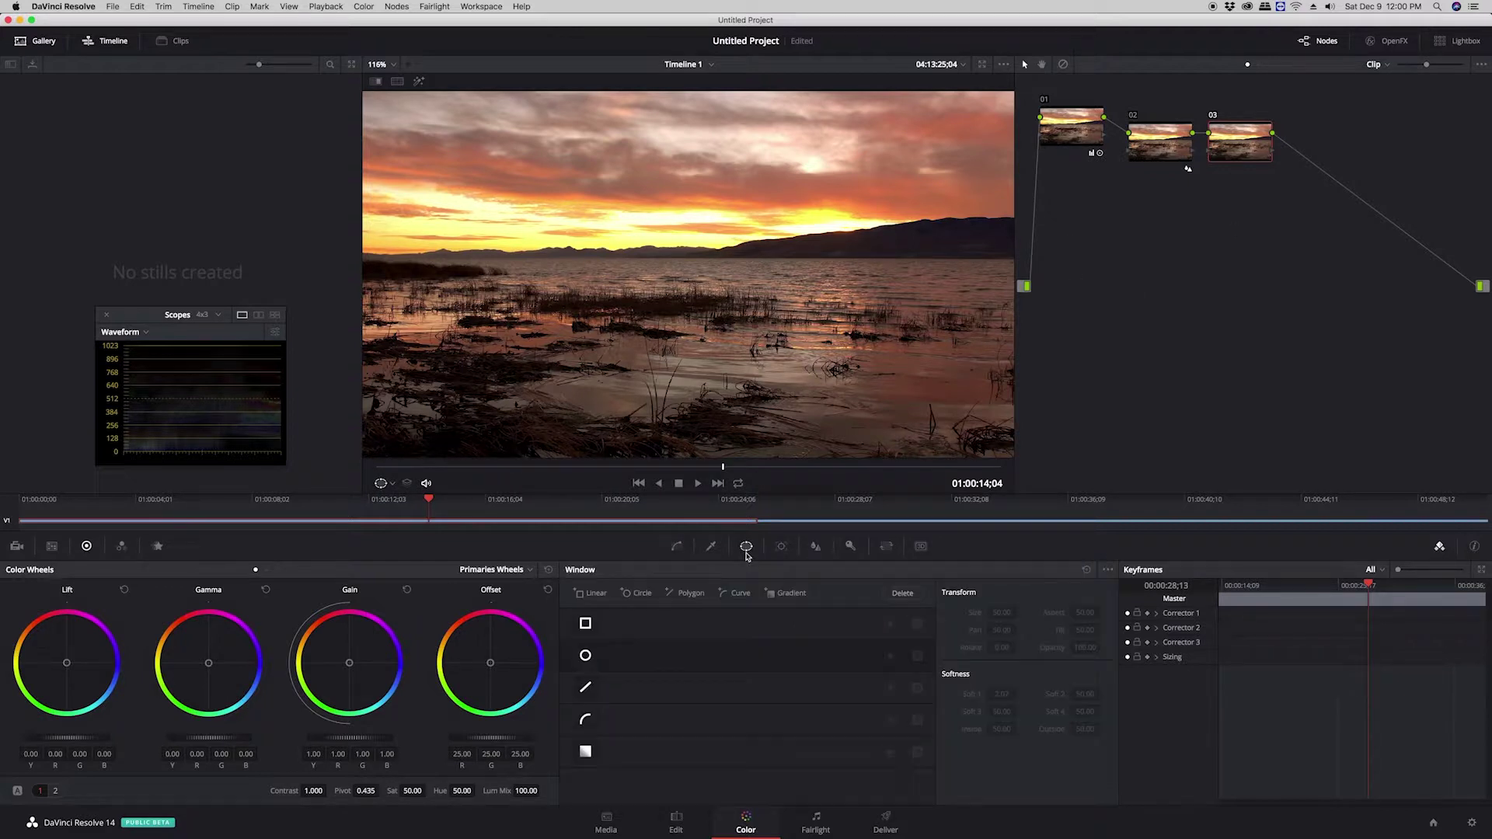
{"action": "left_click", "coordinate": [585, 754]}
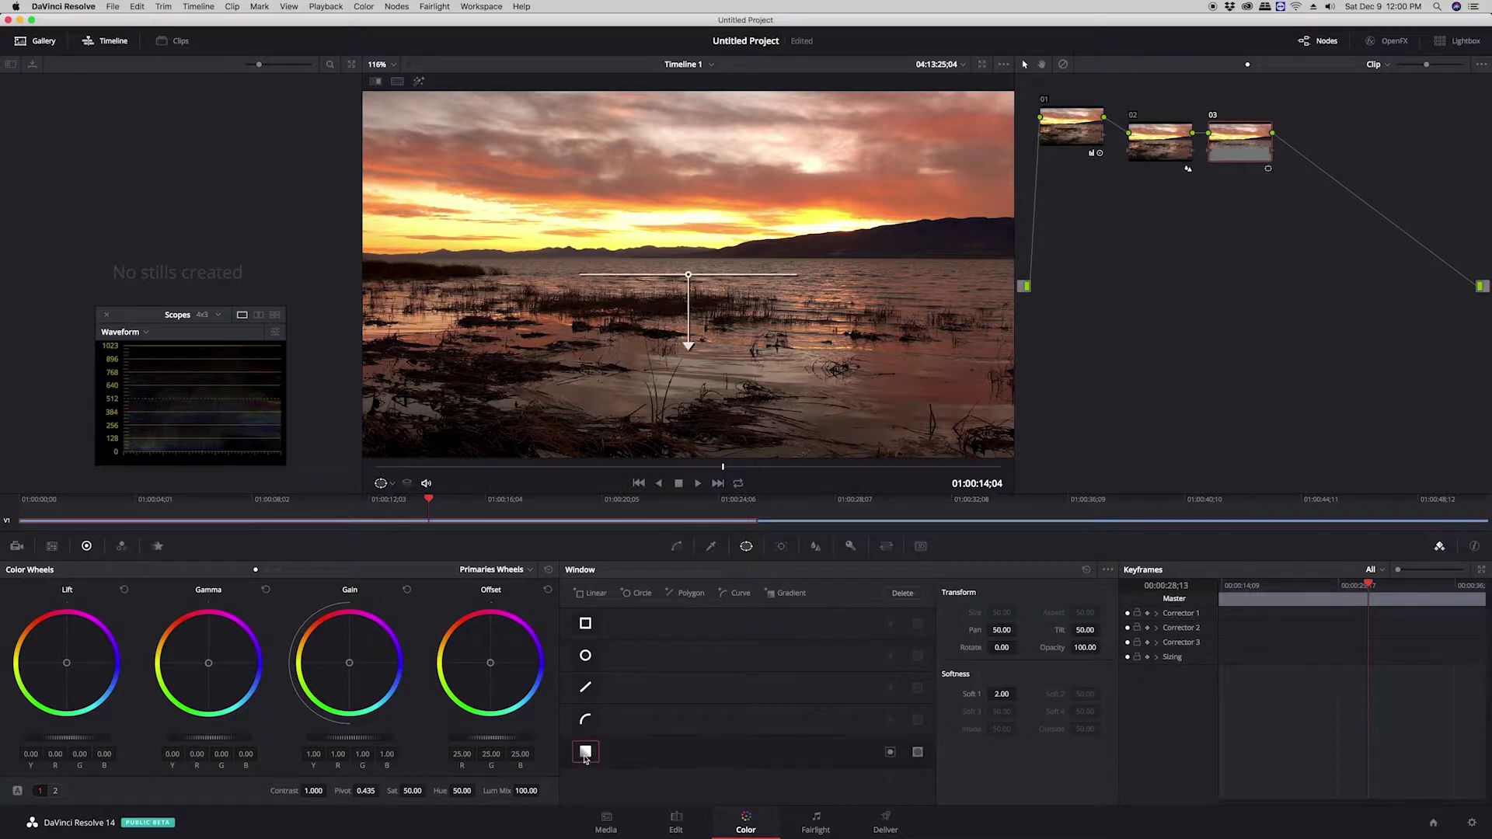
{"action": "mouse_move", "coordinate": [689, 277]}
{"action": "left_mouse_down"}
{"action": "mouse_move", "coordinate": [689, 164]}
{"action": "mouse_move", "coordinate": [685, 259]}
{"action": "left_mouse_up"}
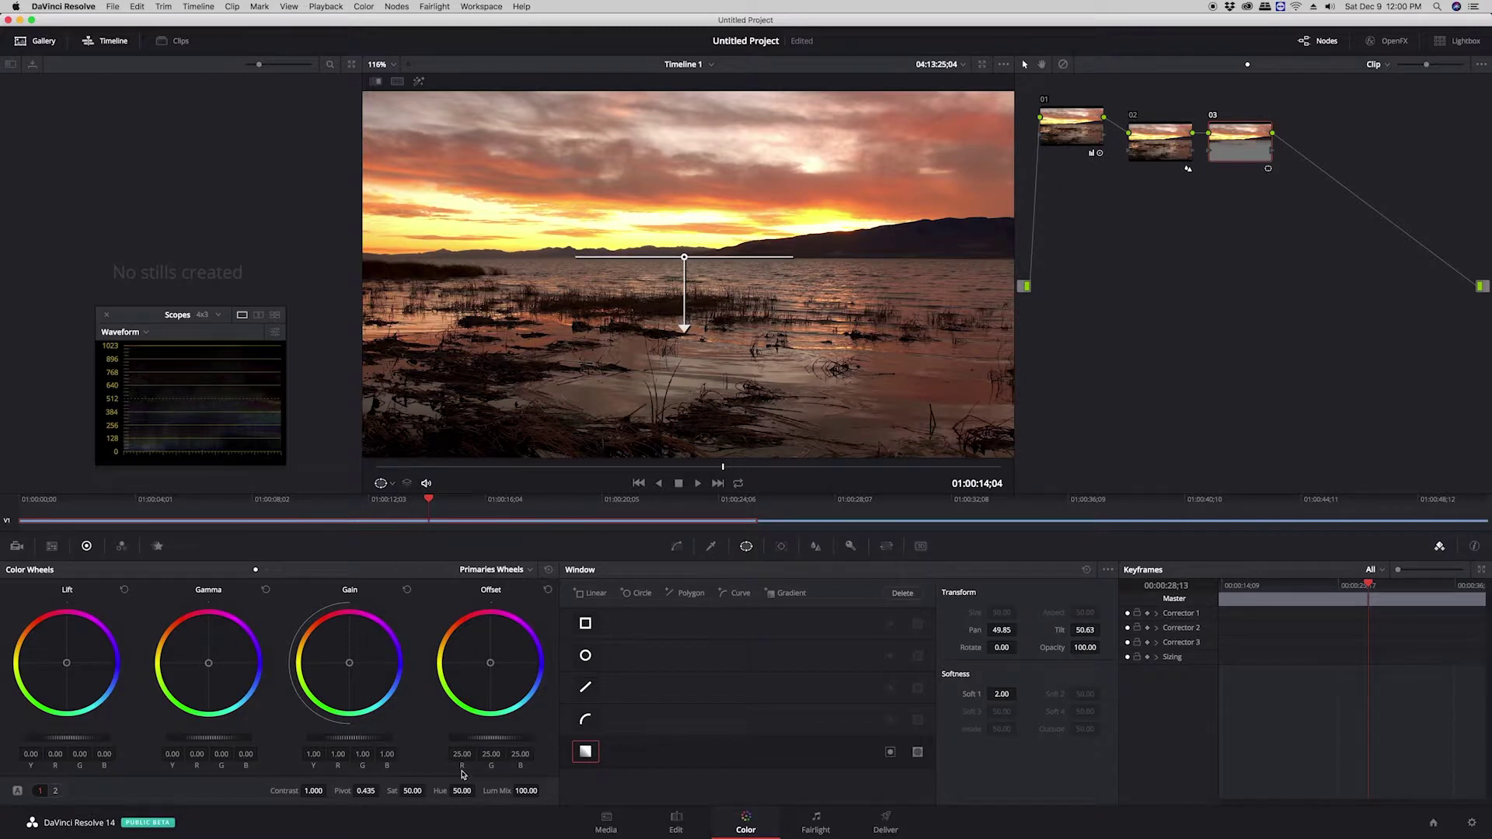
Try master Gain values of 1.41 and 1.05 on the sky with the gradient at Soft 1 1.91, and reset Gain
{"action": "left_click_drag", "start_coordinate": [350, 737], "coordinate": [381, 737]}
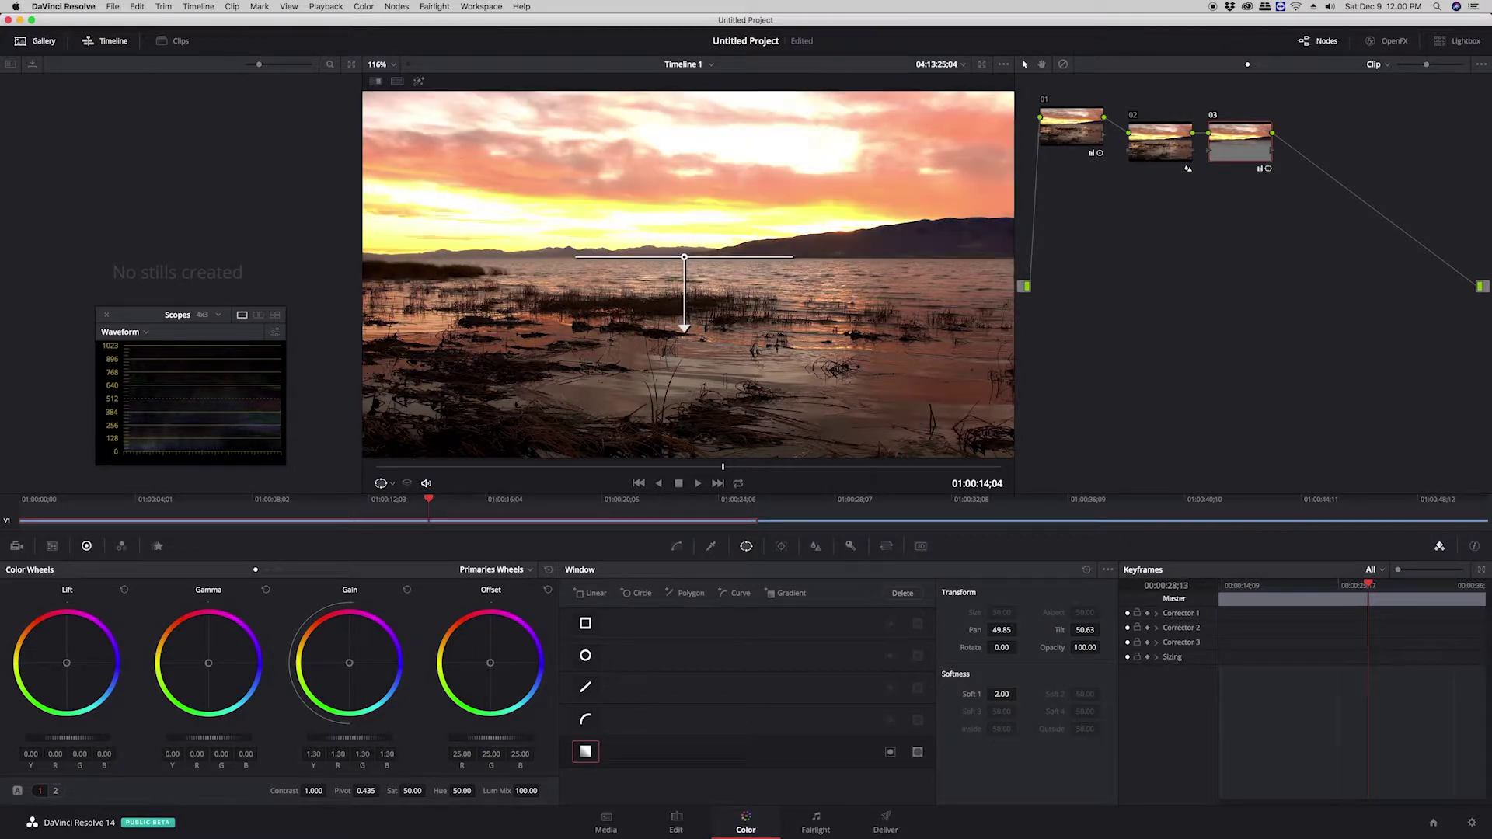
{"action": "right_click", "coordinate": [559, 365]}
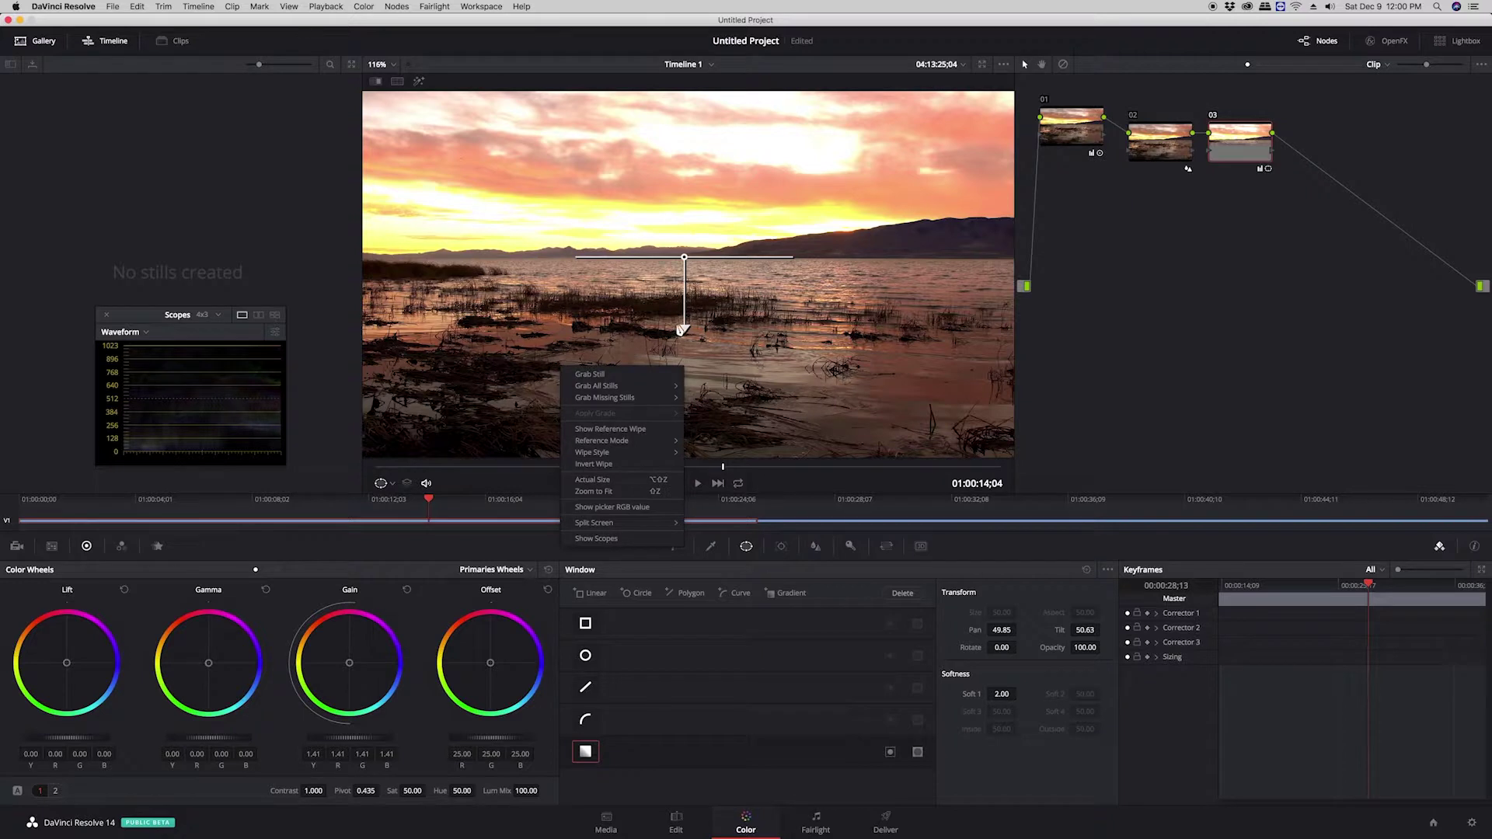
{"action": "left_click", "coordinate": [685, 328]}
{"action": "mouse_move", "coordinate": [684, 328]}
{"action": "left_mouse_down"}
{"action": "mouse_move", "coordinate": [685, 411]}
{"action": "mouse_move", "coordinate": [683, 308]}
{"action": "mouse_move", "coordinate": [686, 414]}
{"action": "mouse_move", "coordinate": [685, 311]}
{"action": "left_mouse_up"}
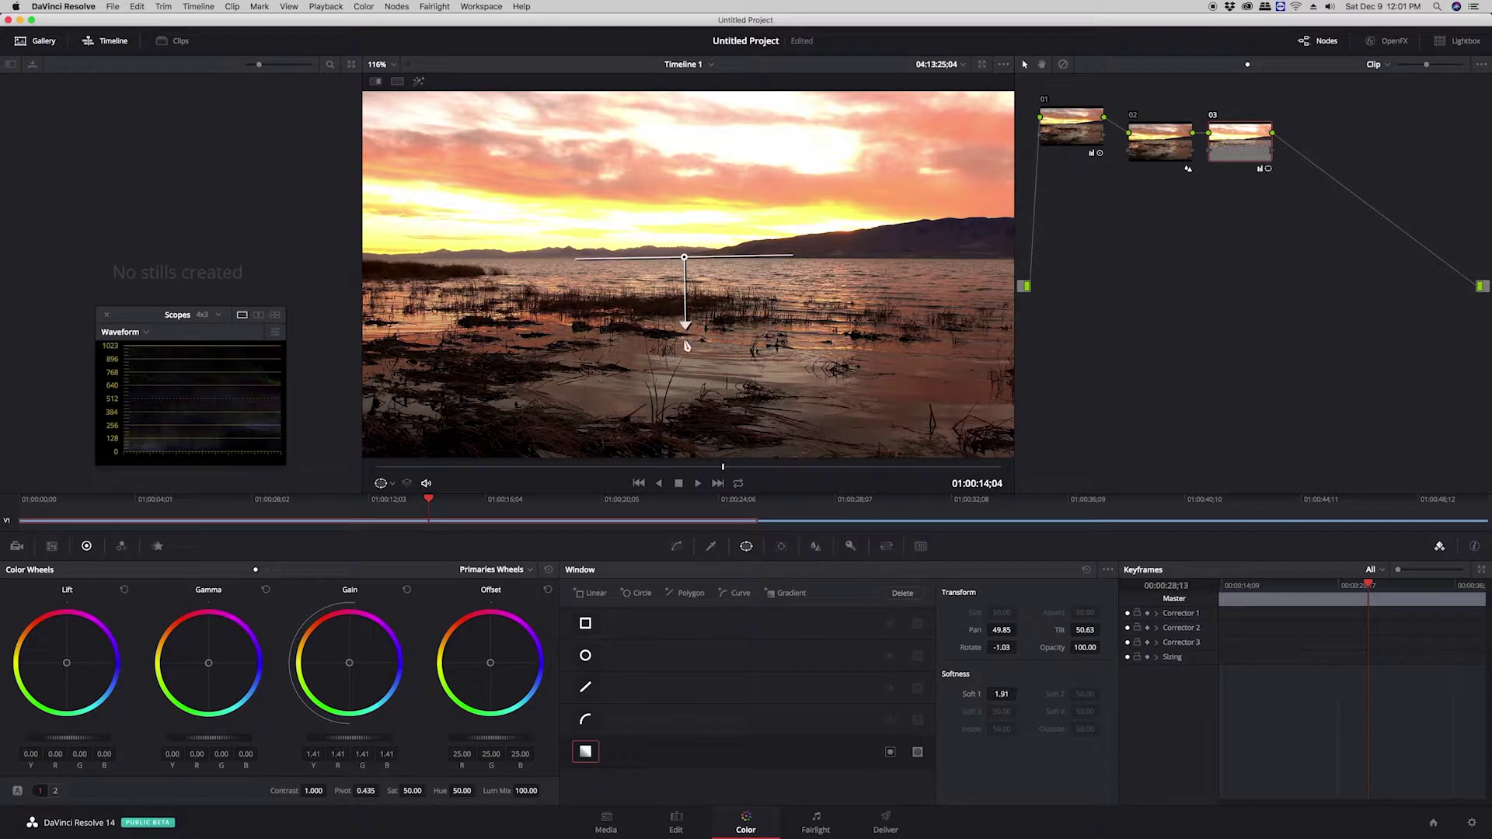
{"action": "left_click_drag", "start_coordinate": [350, 737], "coordinate": [315, 736]}
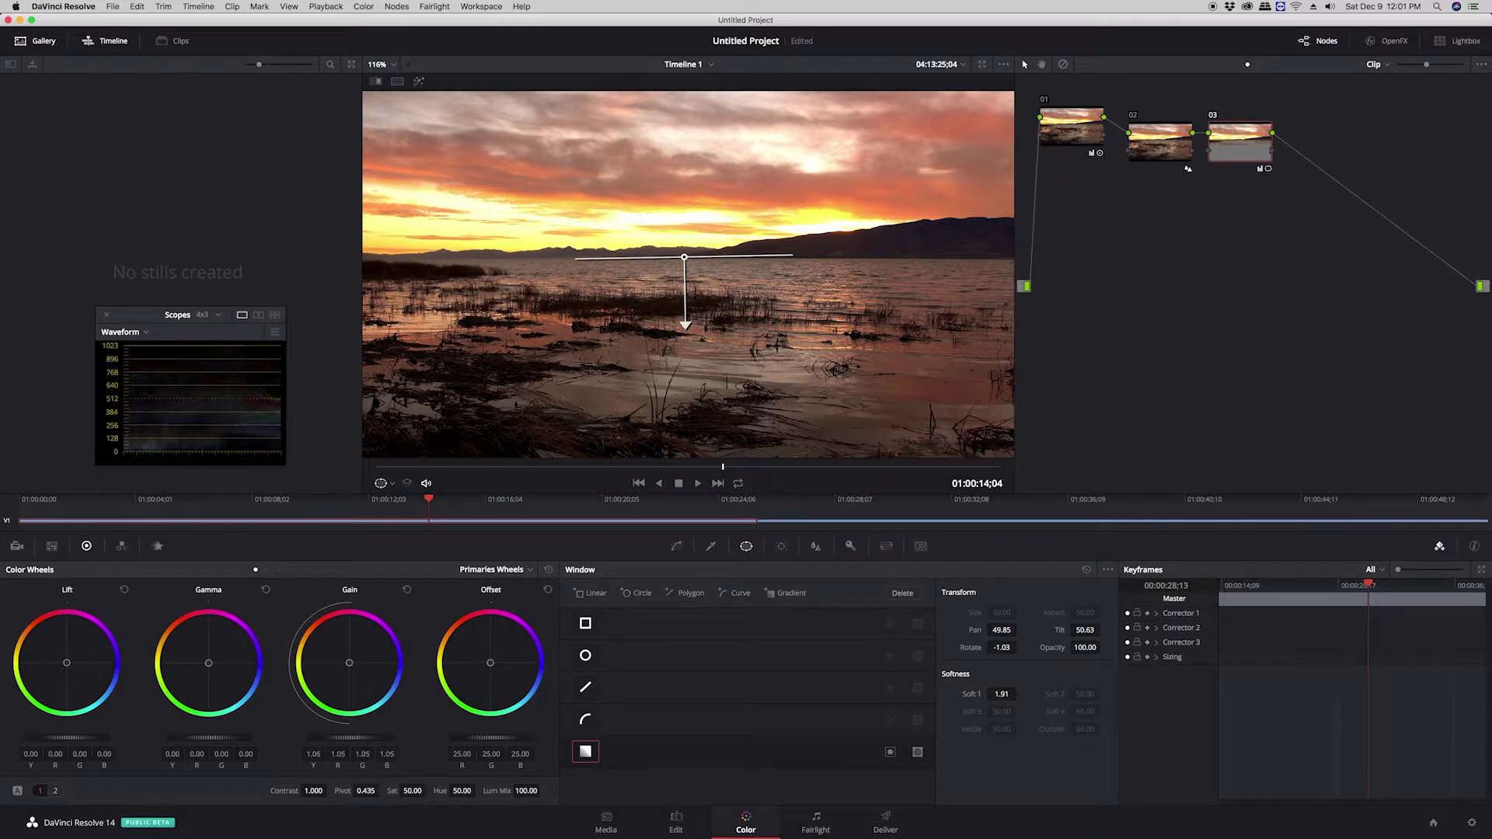
{"action": "left_click", "coordinate": [406, 589]}
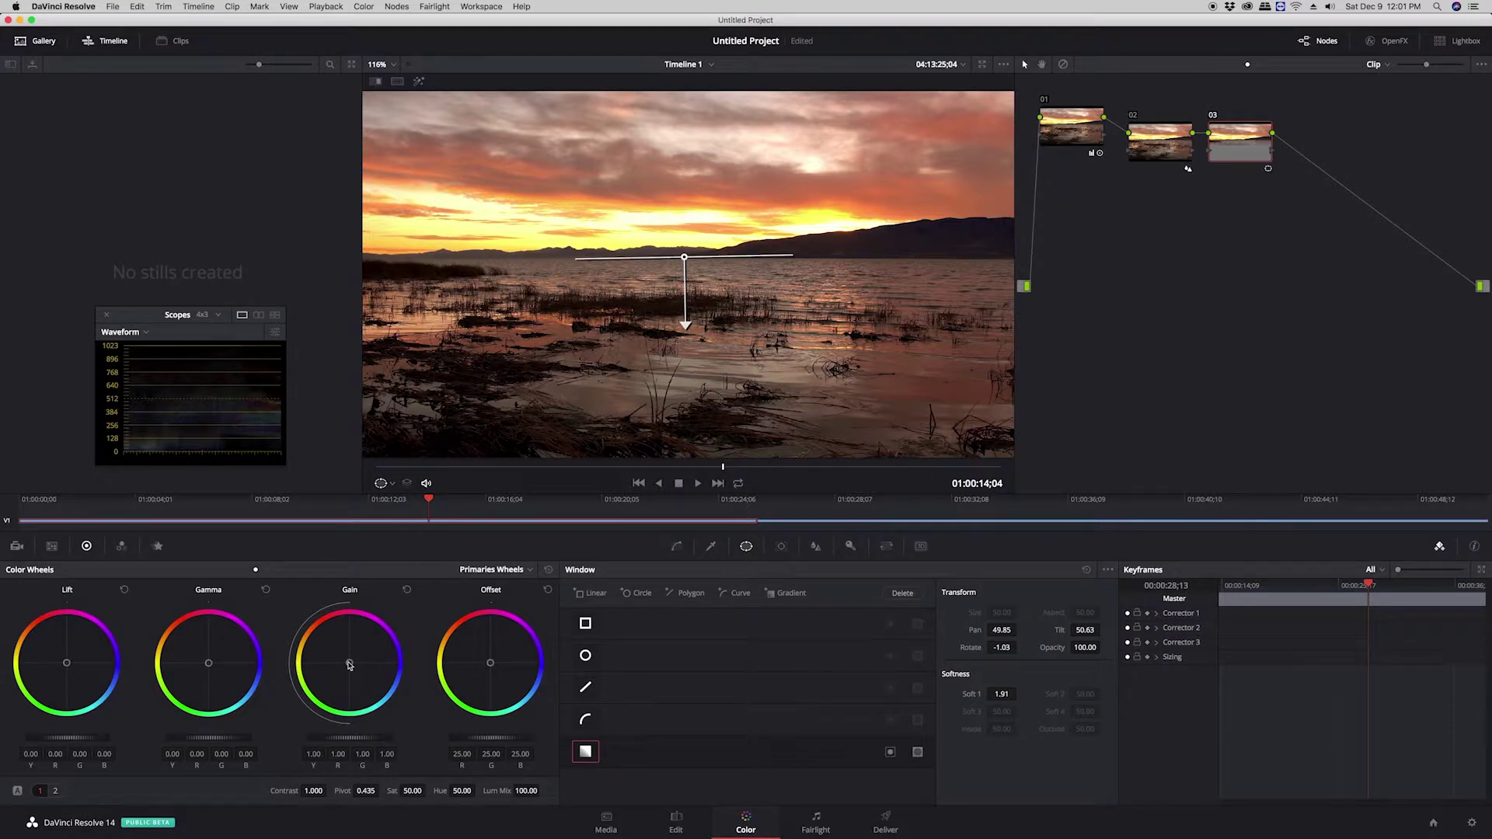
Warm node 03's sky with Gain red 1.11, green 0.98, blue 0.86, gradient Soft 1 3.18, Lift blue 0.01 and saturation 53.80
{"action": "left_click_drag", "start_coordinate": [347, 660], "coordinate": [345, 660]}
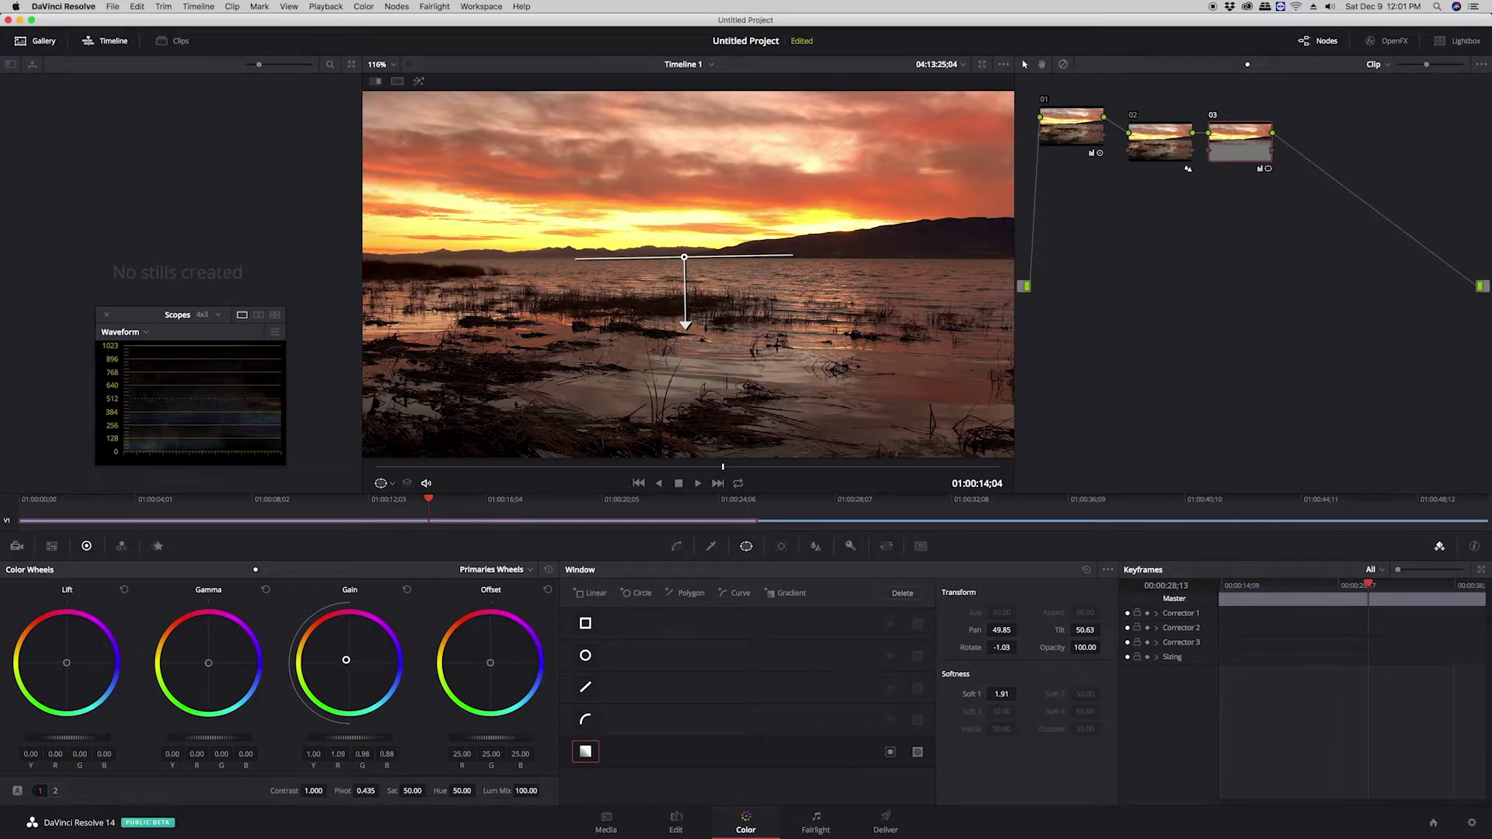
{"action": "left_click_drag", "start_coordinate": [684, 325], "coordinate": [685, 368]}
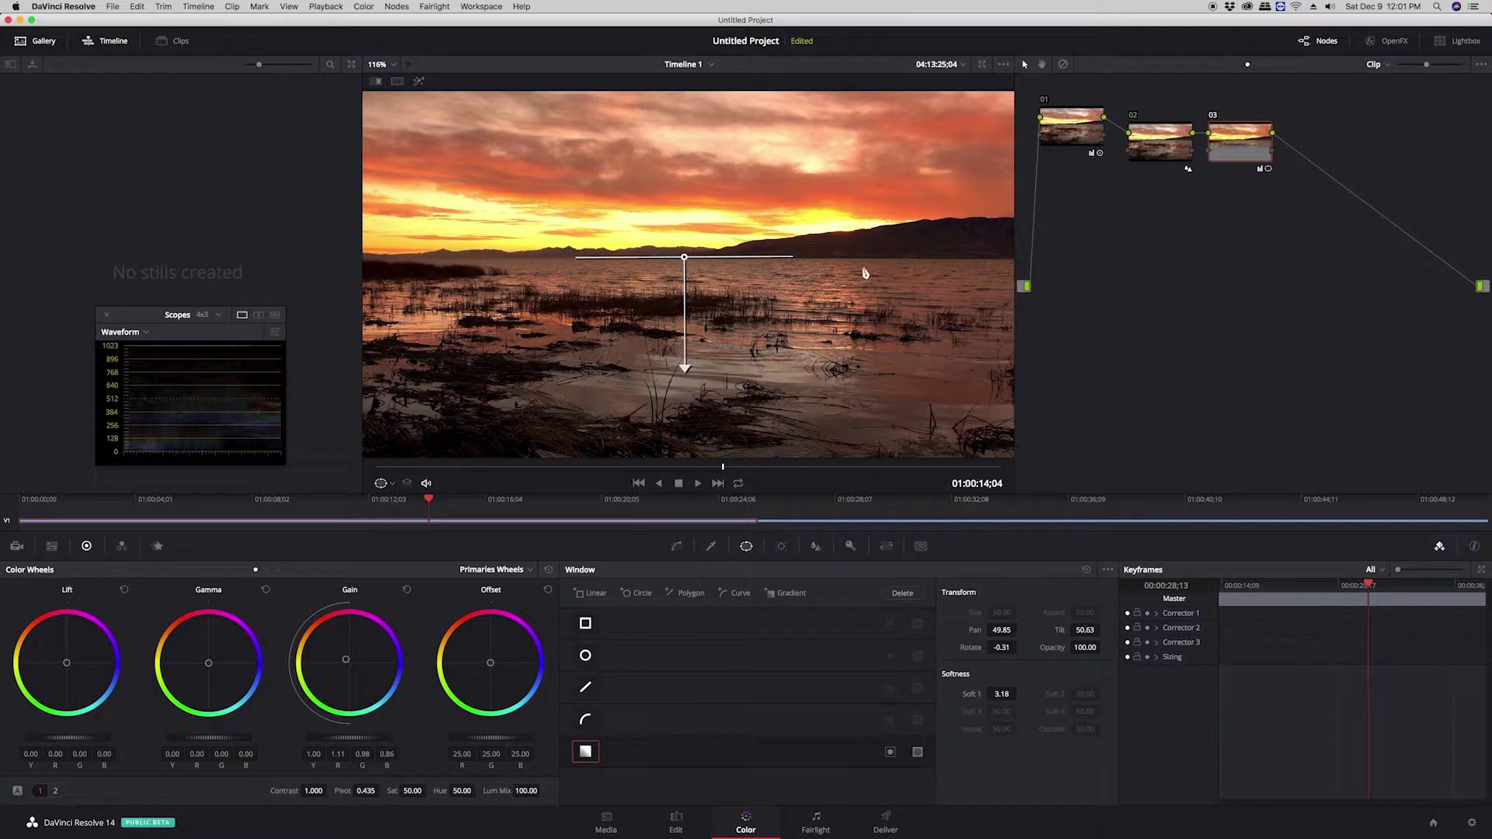
{"action": "left_click_drag", "start_coordinate": [68, 666], "coordinate": [68, 663]}
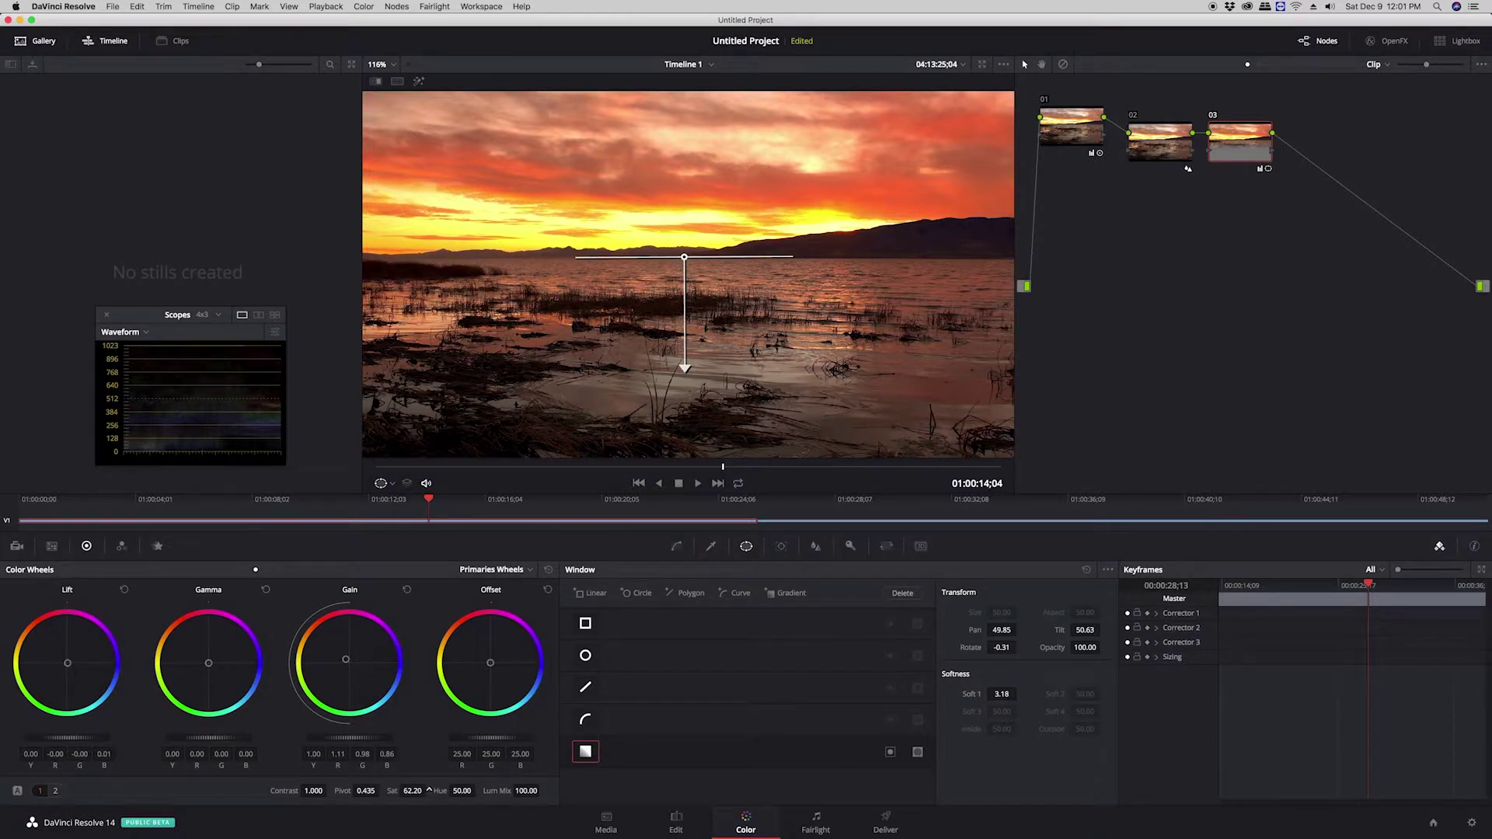
{"action": "key", "text": "space"}
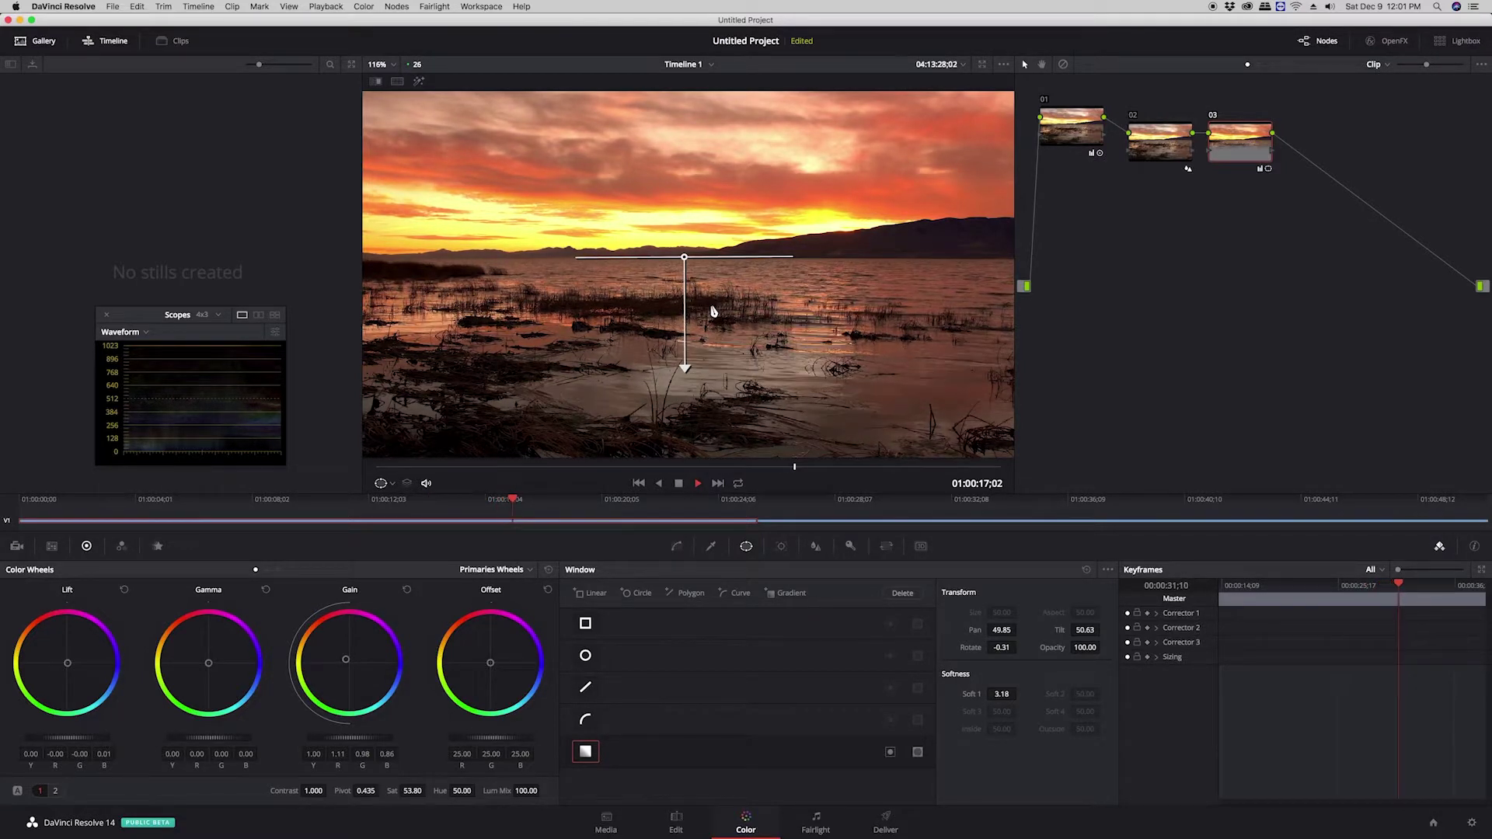
{"action": "key", "text": "space"}
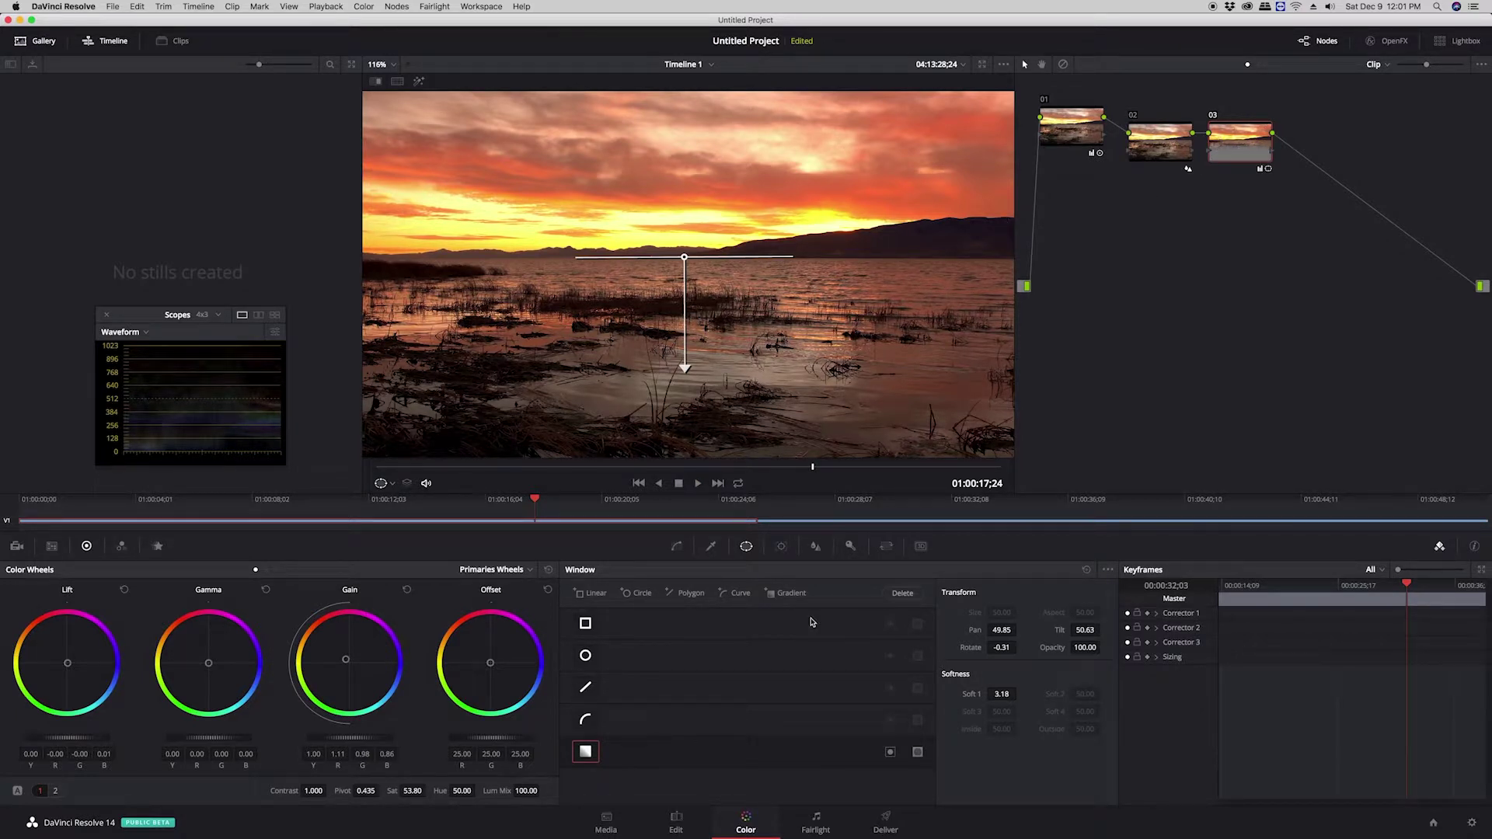
Try inverting node 03's gradient window so it affects the water, and switch it back to the sky
{"action": "left_click", "coordinate": [890, 752]}
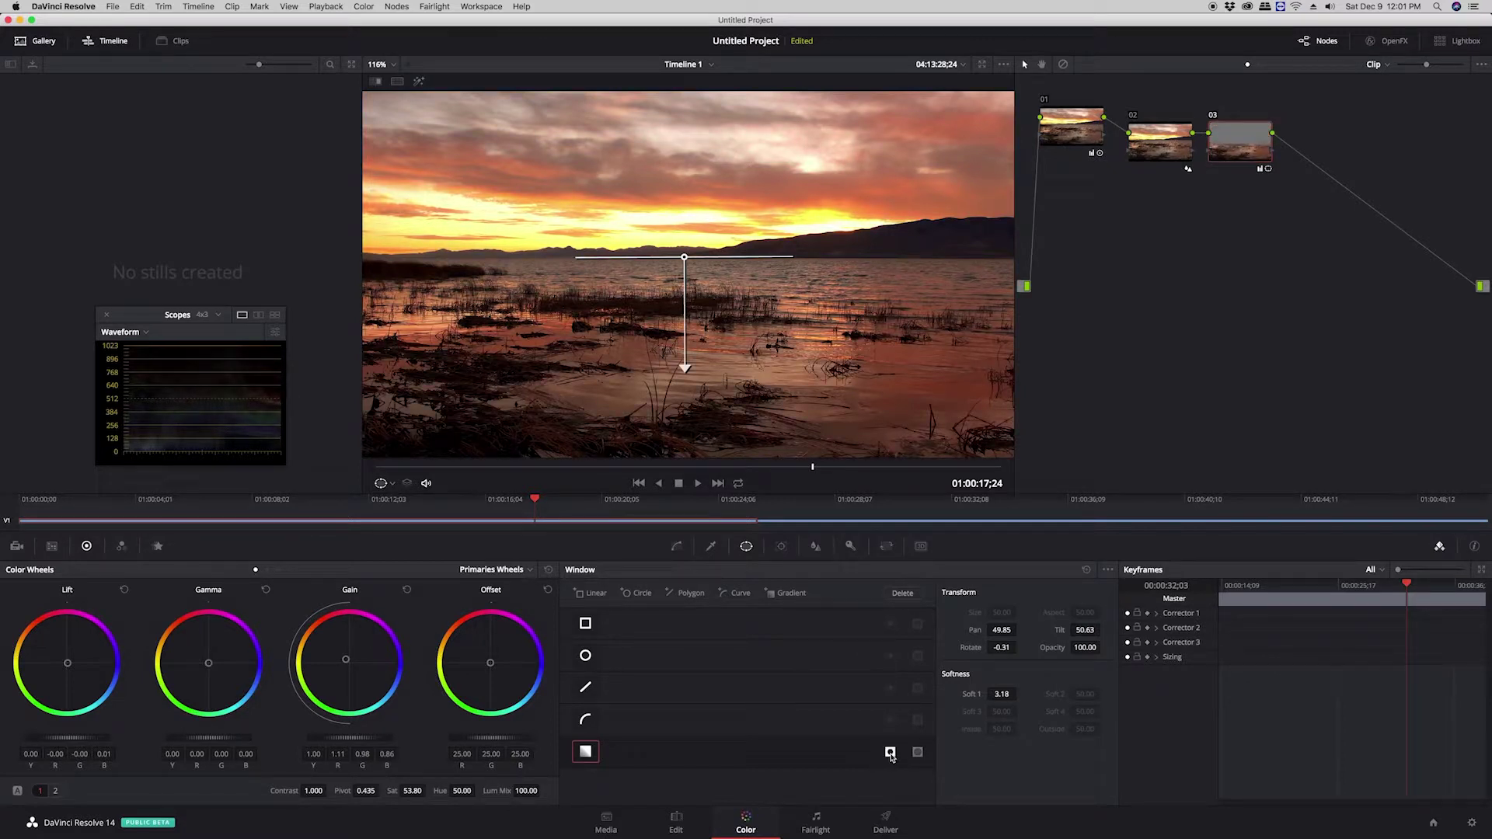
{"action": "left_click", "coordinate": [890, 752]}
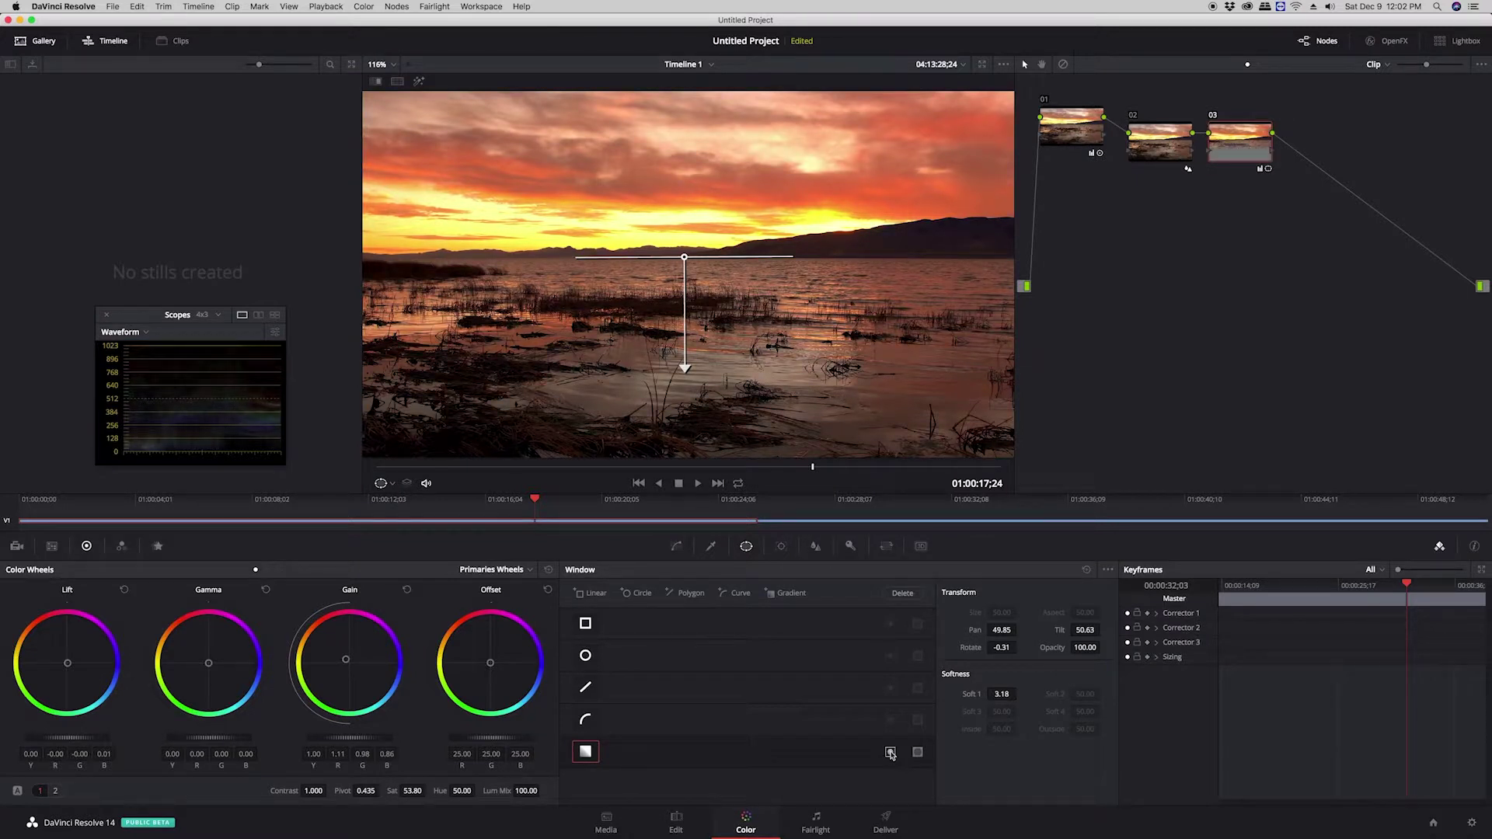
{"action": "left_click", "coordinate": [889, 753]}
{"action": "left_click", "coordinate": [890, 752]}
Add serial node 04 with a gradient window rising from the frame's lower edge, at Pan 49.50, Tilt 43.42, Rotate -179.67 and Soft 1 2.95
{"action": "key", "text": "alt+s"}
{"action": "left_click", "coordinate": [586, 751]}
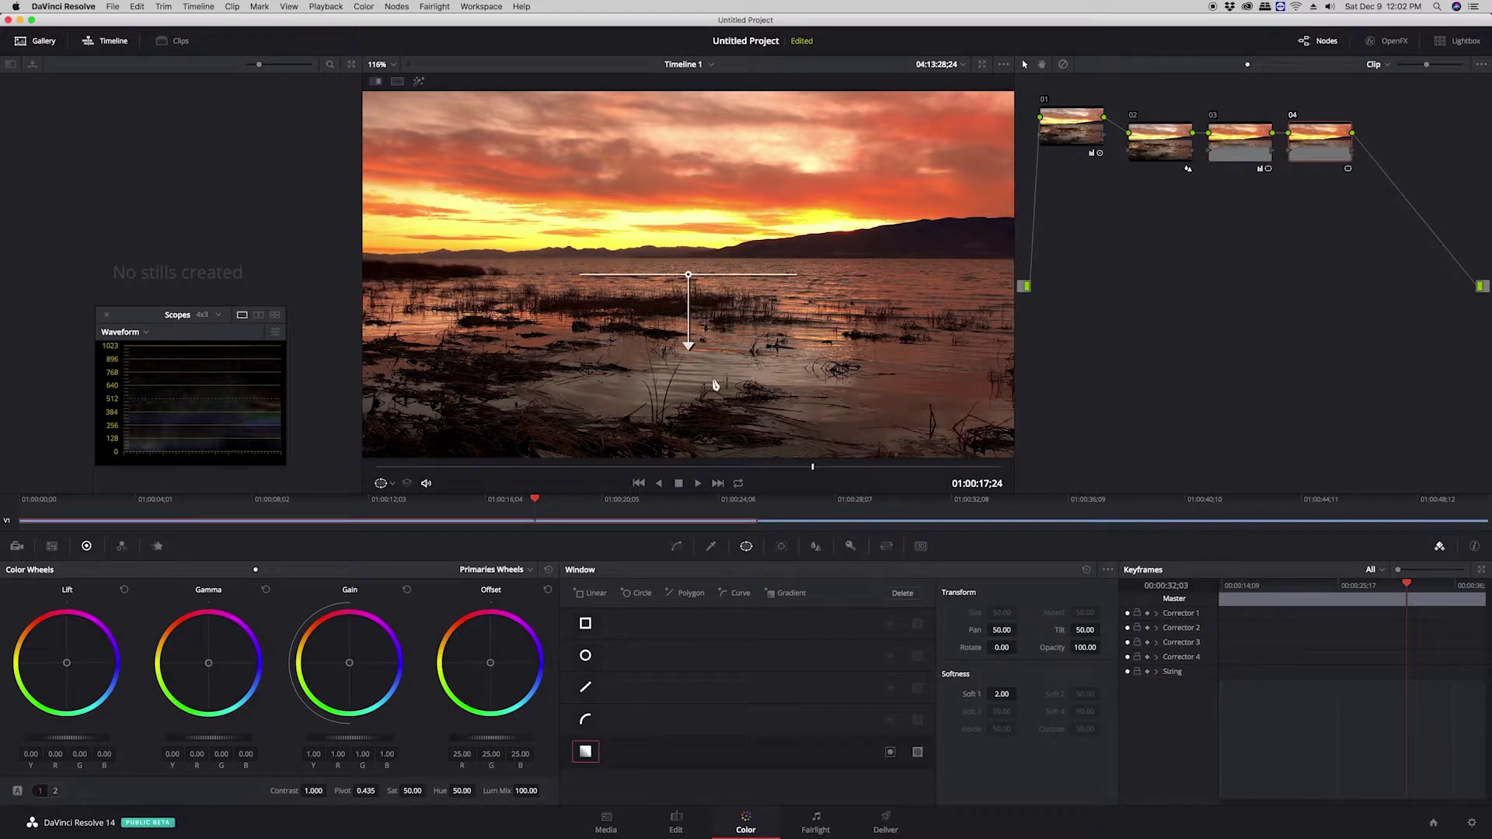
{"action": "left_click_drag", "start_coordinate": [697, 278], "coordinate": [491, 282]}
{"action": "left_click_drag", "start_coordinate": [489, 348], "coordinate": [661, 435]}
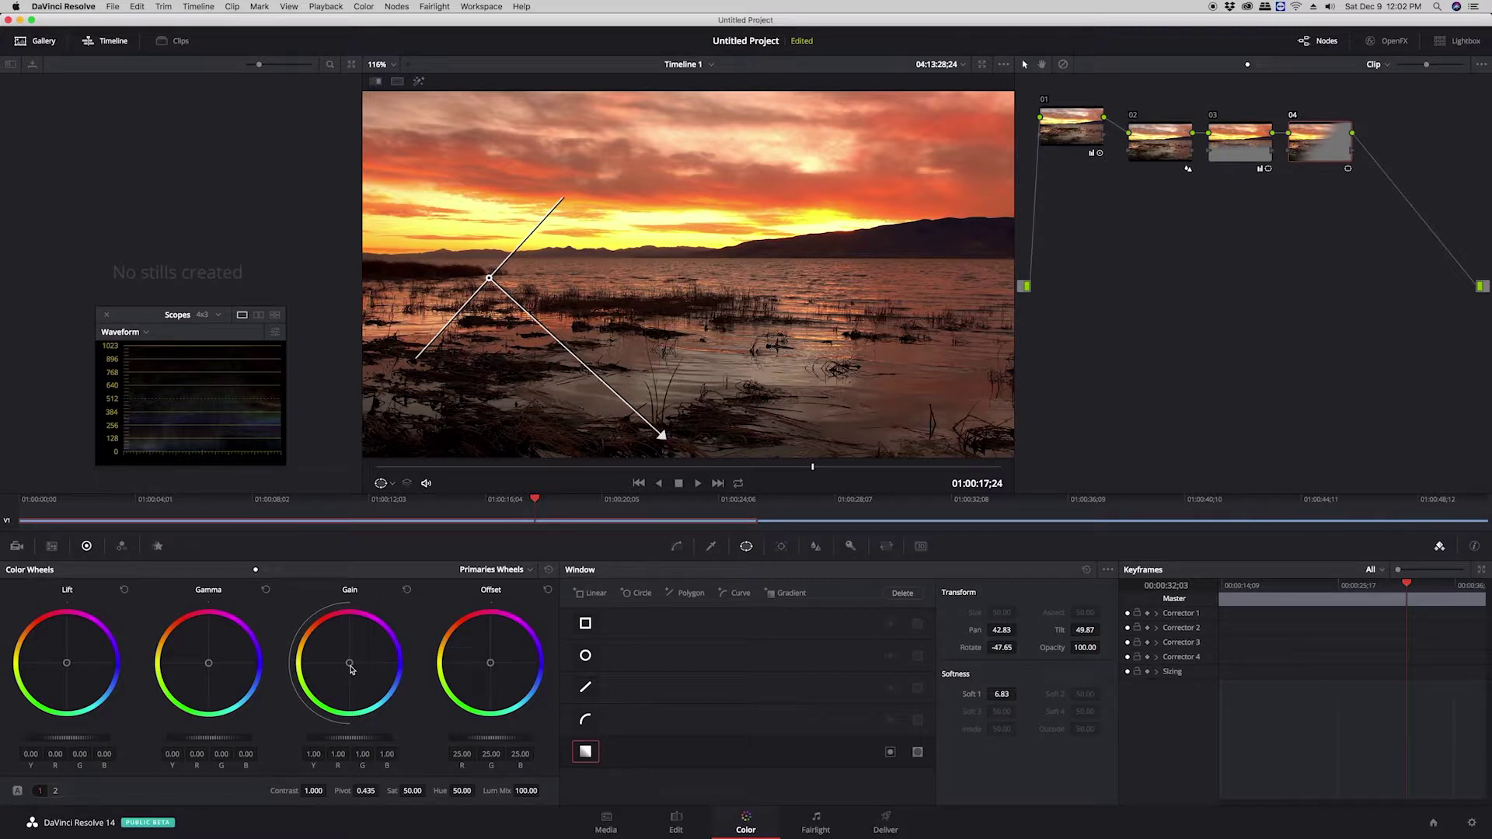
{"action": "left_click_drag", "start_coordinate": [662, 436], "coordinate": [491, 179]}
{"action": "left_click_drag", "start_coordinate": [490, 283], "coordinate": [676, 461]}
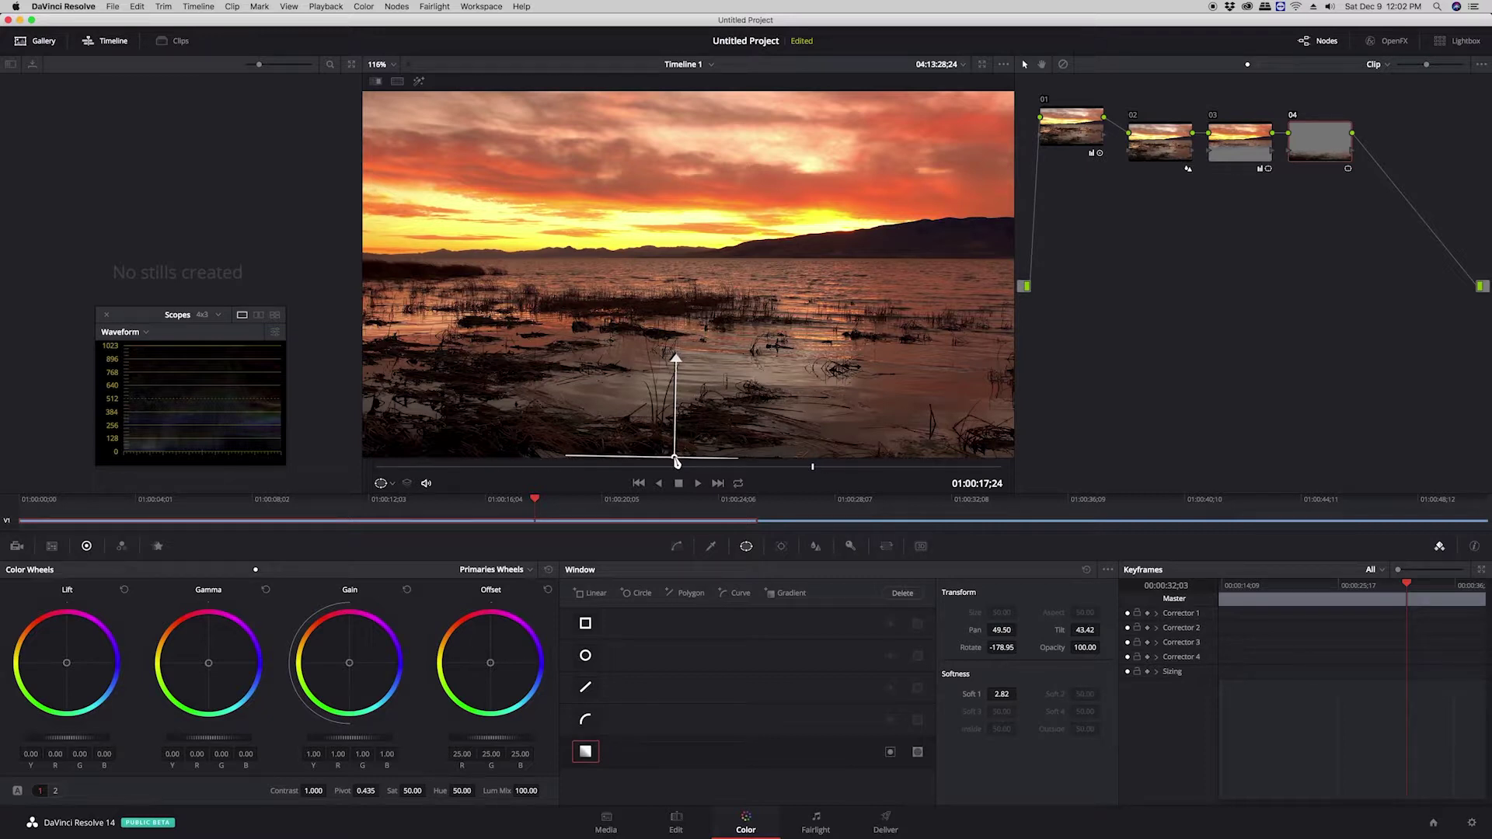
{"action": "left_click_drag", "start_coordinate": [673, 357], "coordinate": [675, 357]}
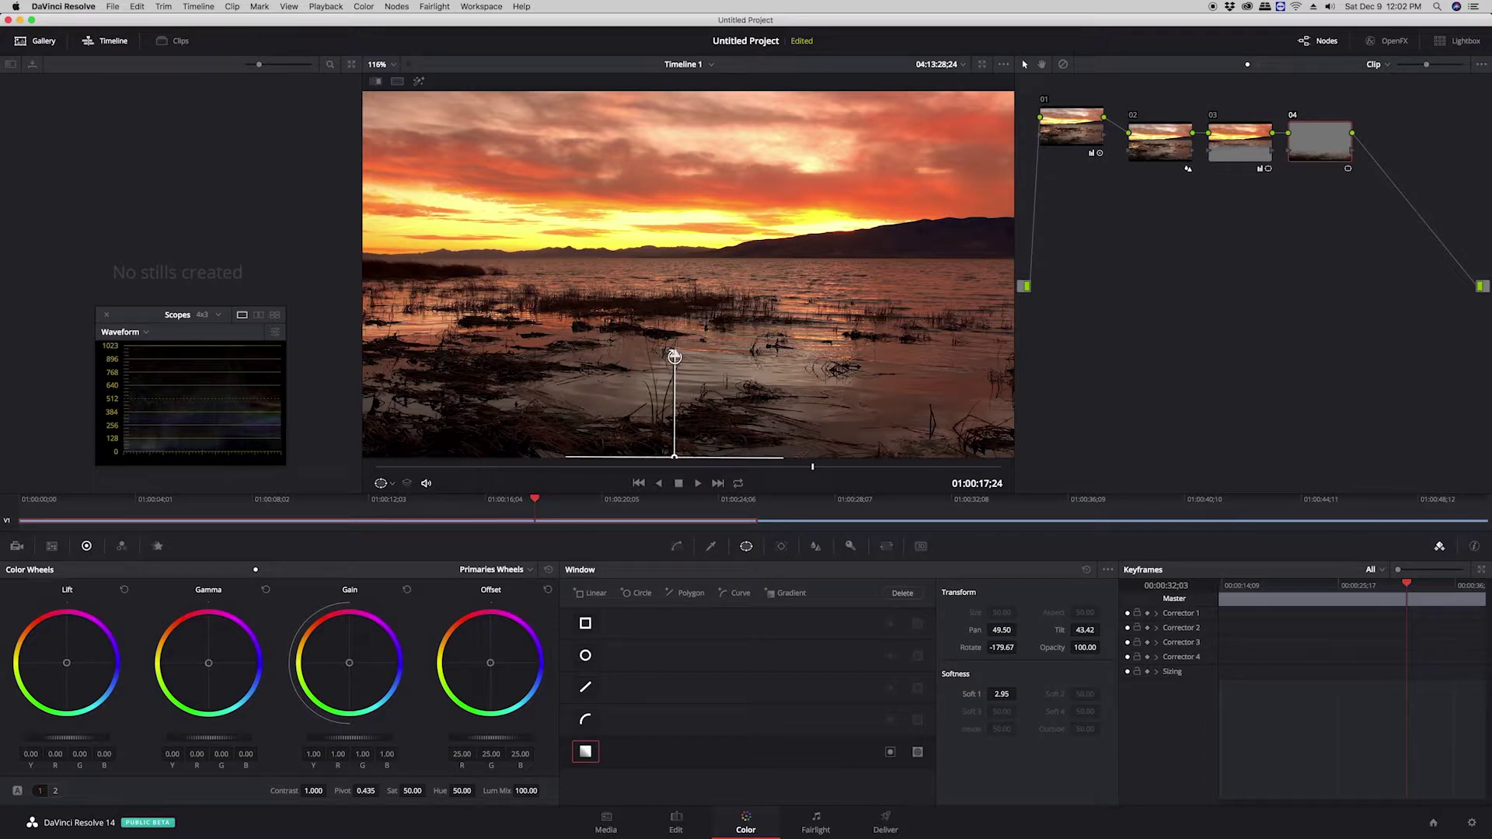
Cool node 04's water with Gain red 0.76, green 1.01, blue 1.56, gradient Soft 1 5.48, saturation 57.60 and Gamma blue 0.01
{"action": "left_click_drag", "start_coordinate": [349, 667], "coordinate": [351, 666]}
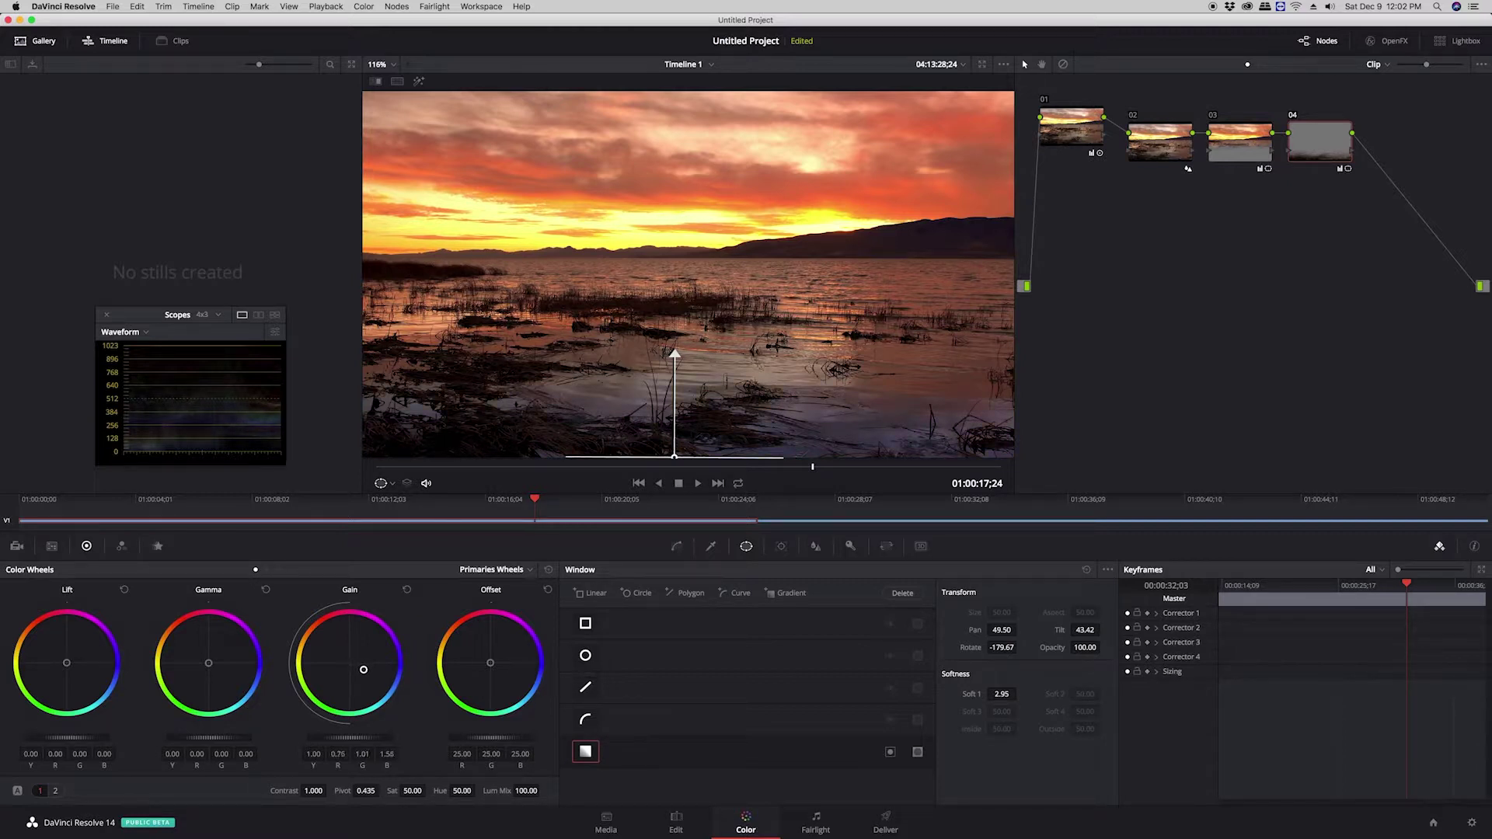
{"action": "left_click_drag", "start_coordinate": [673, 351], "coordinate": [673, 269]}
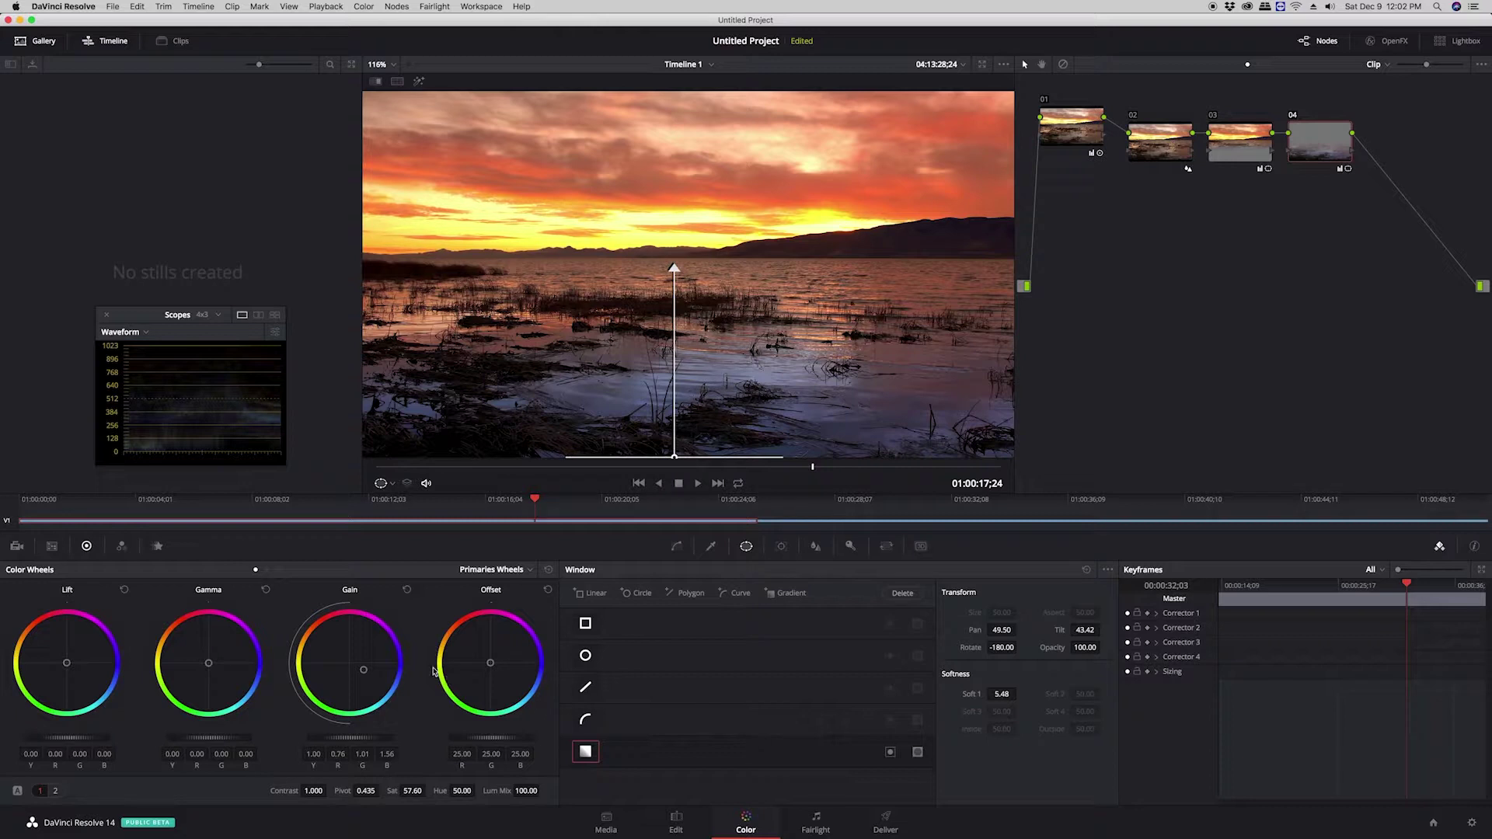
{"action": "left_click_drag", "start_coordinate": [210, 666], "coordinate": [211, 665]}
{"action": "key", "text": "space"}
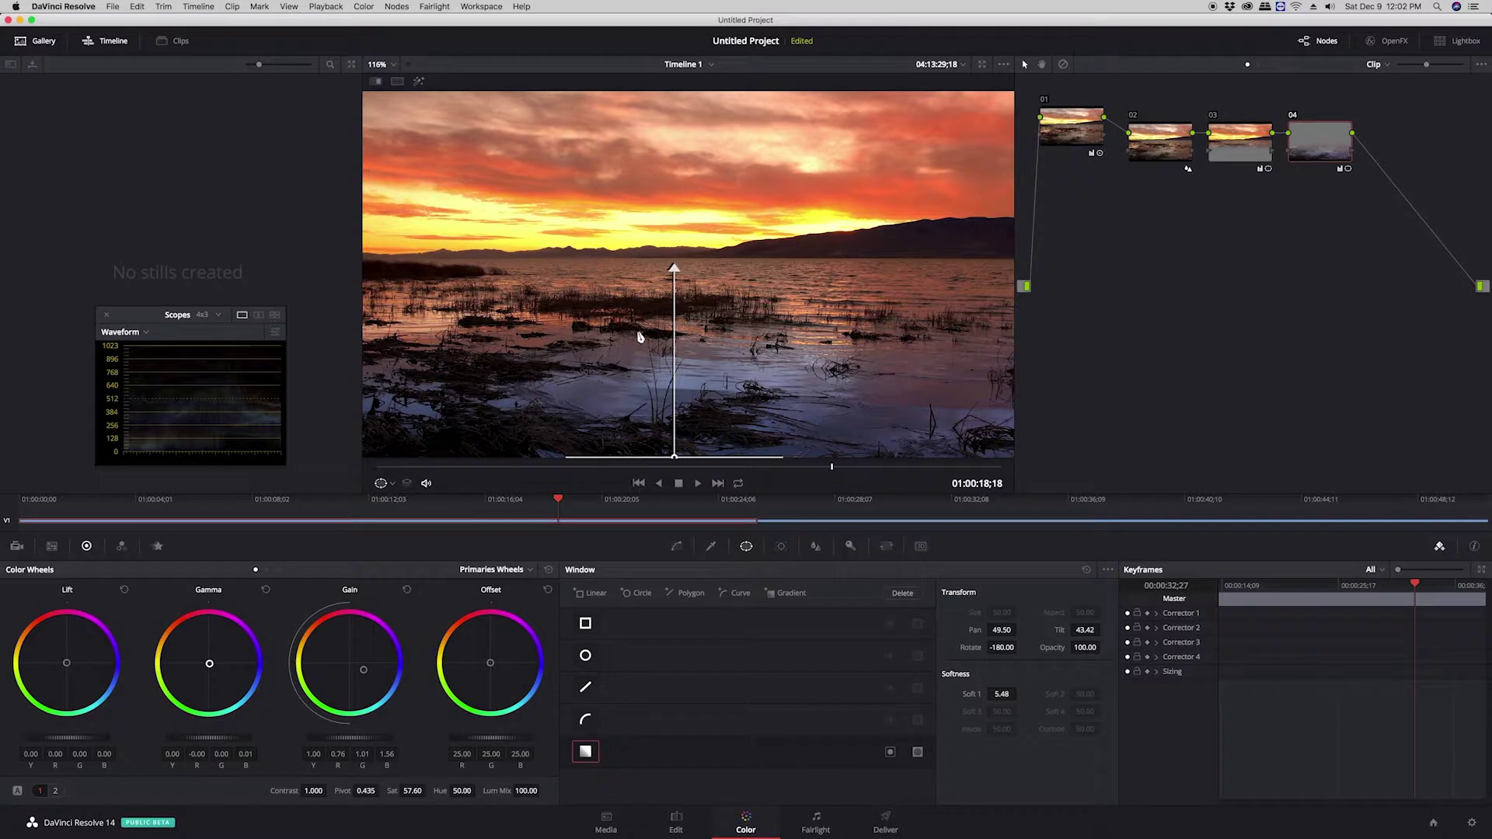
Select node 01 and save the current project as Testproject
{"action": "left_click", "coordinate": [1087, 125]}
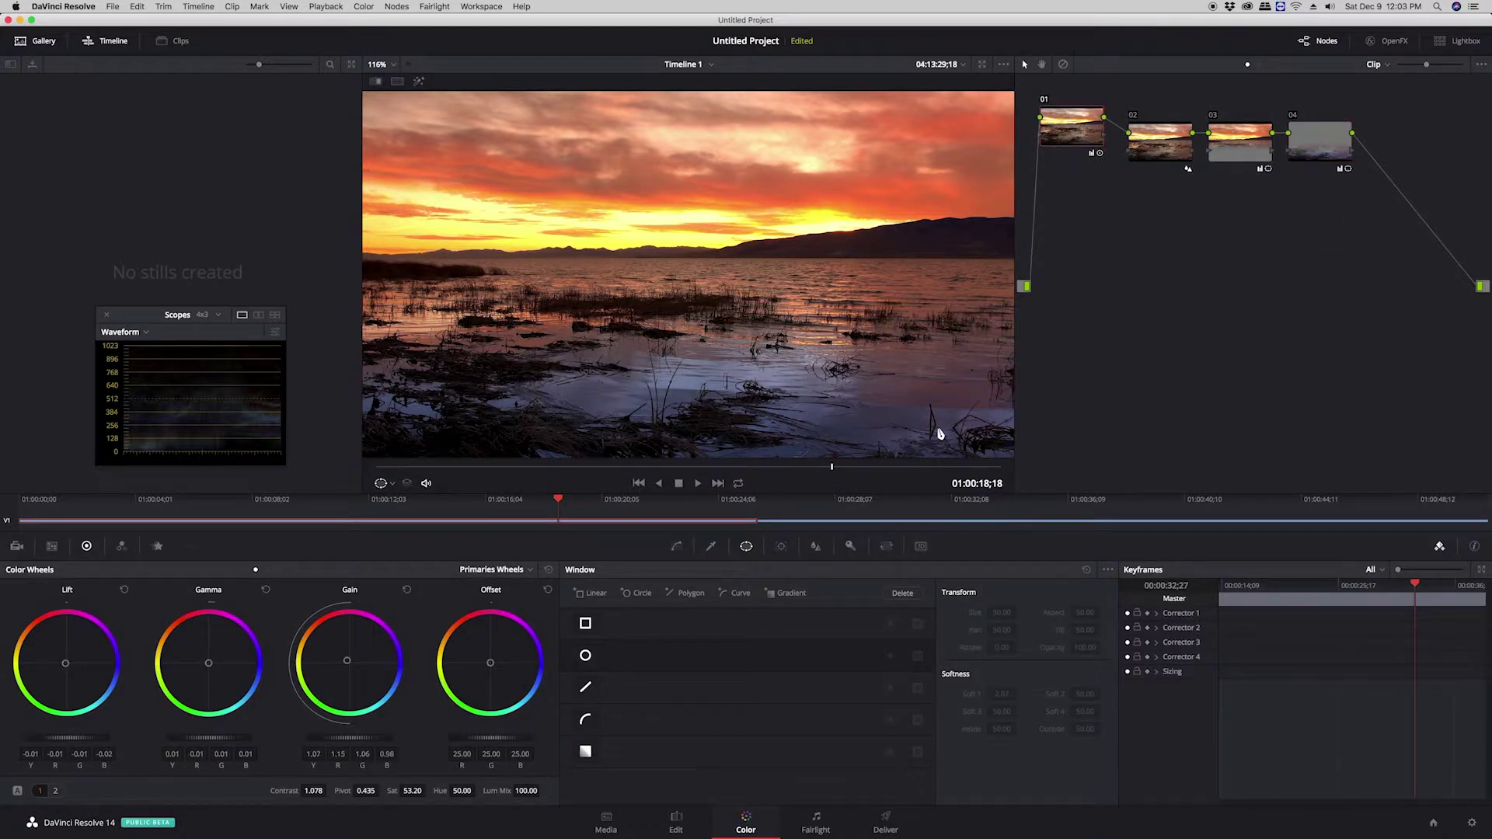
{"action": "left_click", "coordinate": [564, 503]}
{"action": "key", "text": "super+s"}
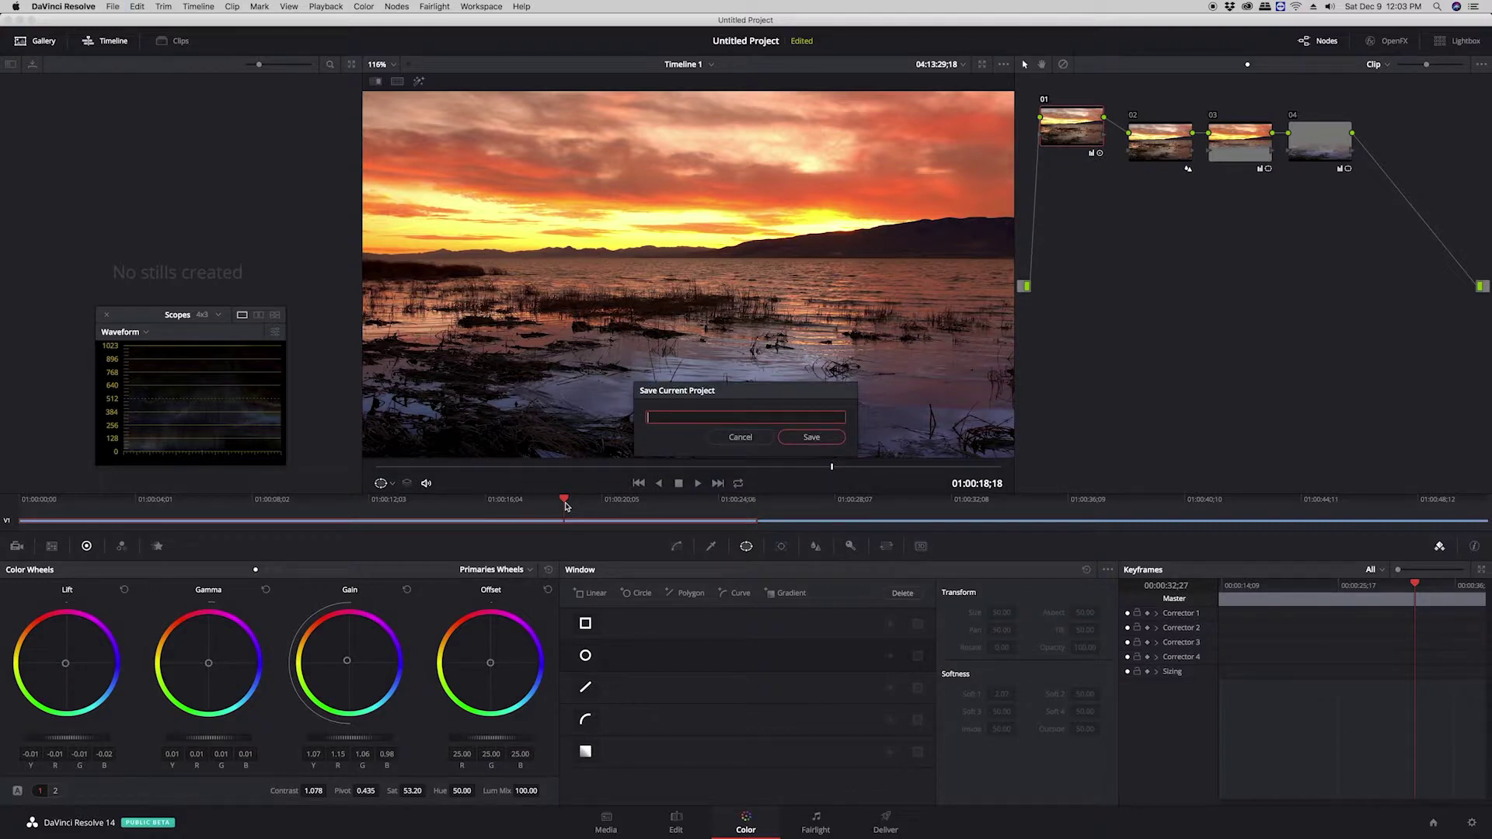
{"action": "type", "text": "Testproject"}
{"action": "left_click", "coordinate": [811, 438]}
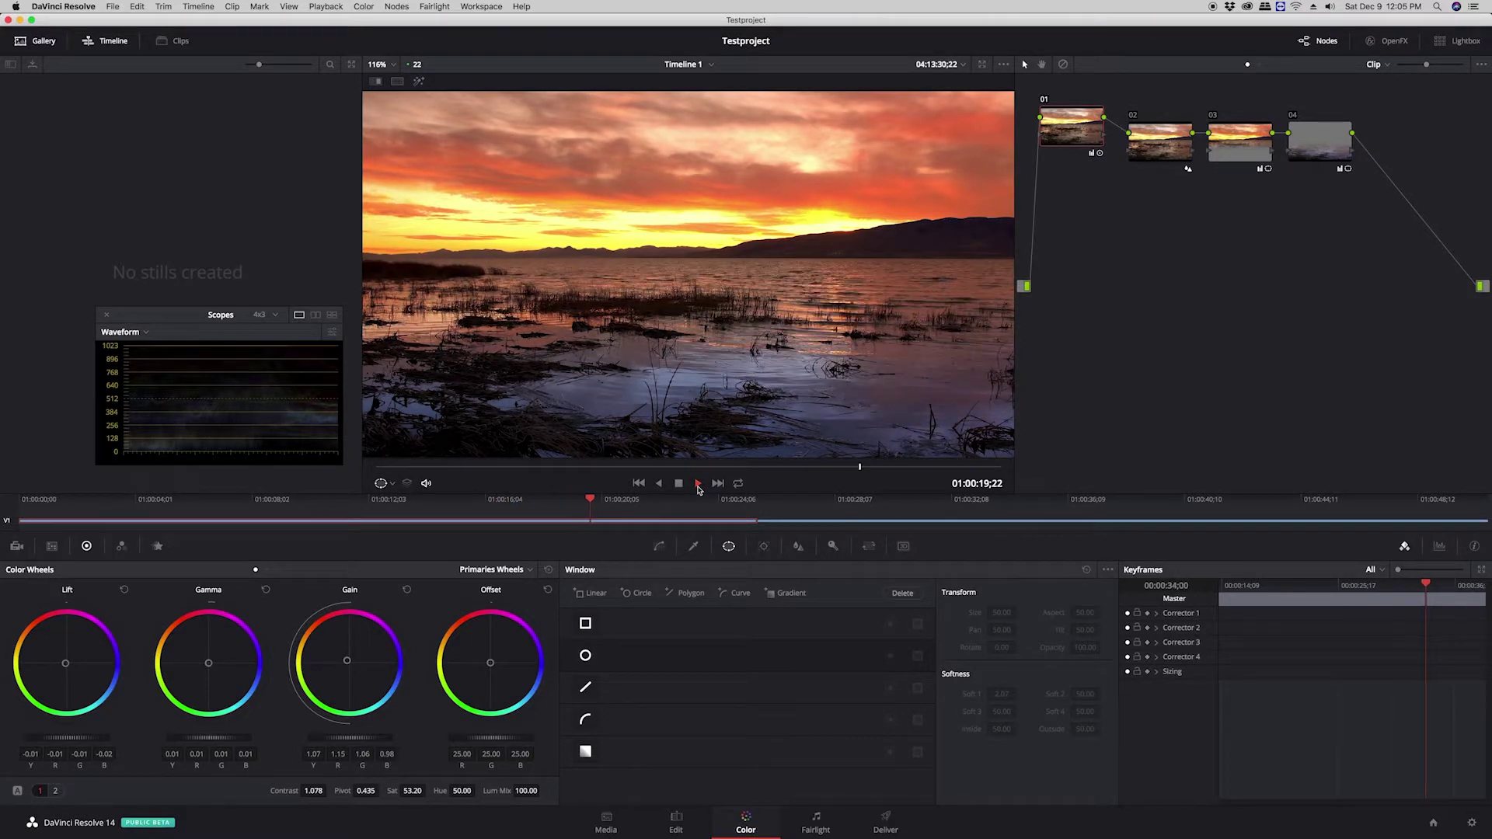
Compare the first clip with all its nodes bypassed and re-enabled, playing and stopping the footage around the check
{"action": "left_click", "coordinate": [680, 485]}
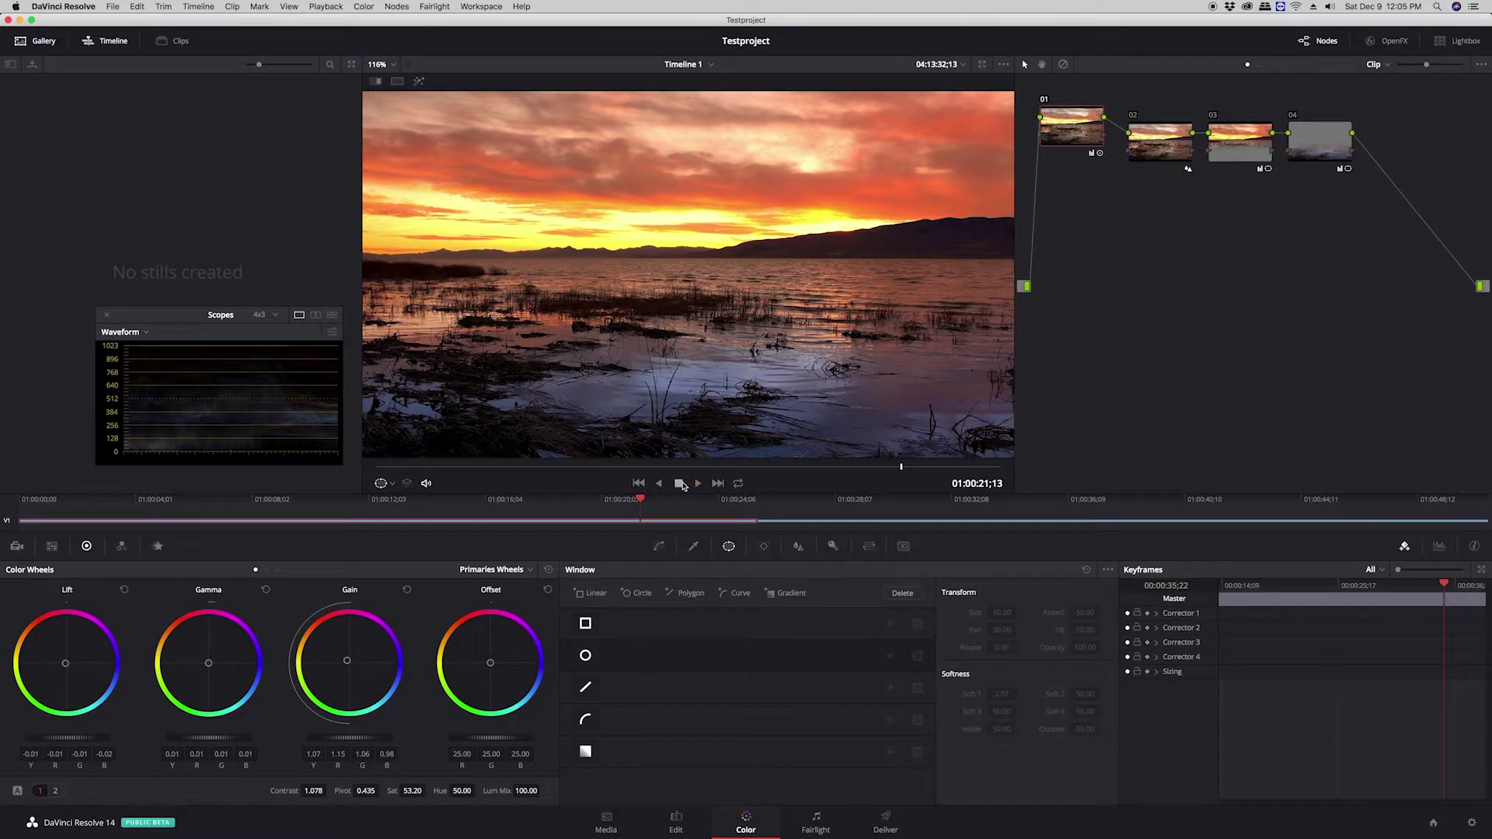
{"action": "key", "text": "shift+d"}
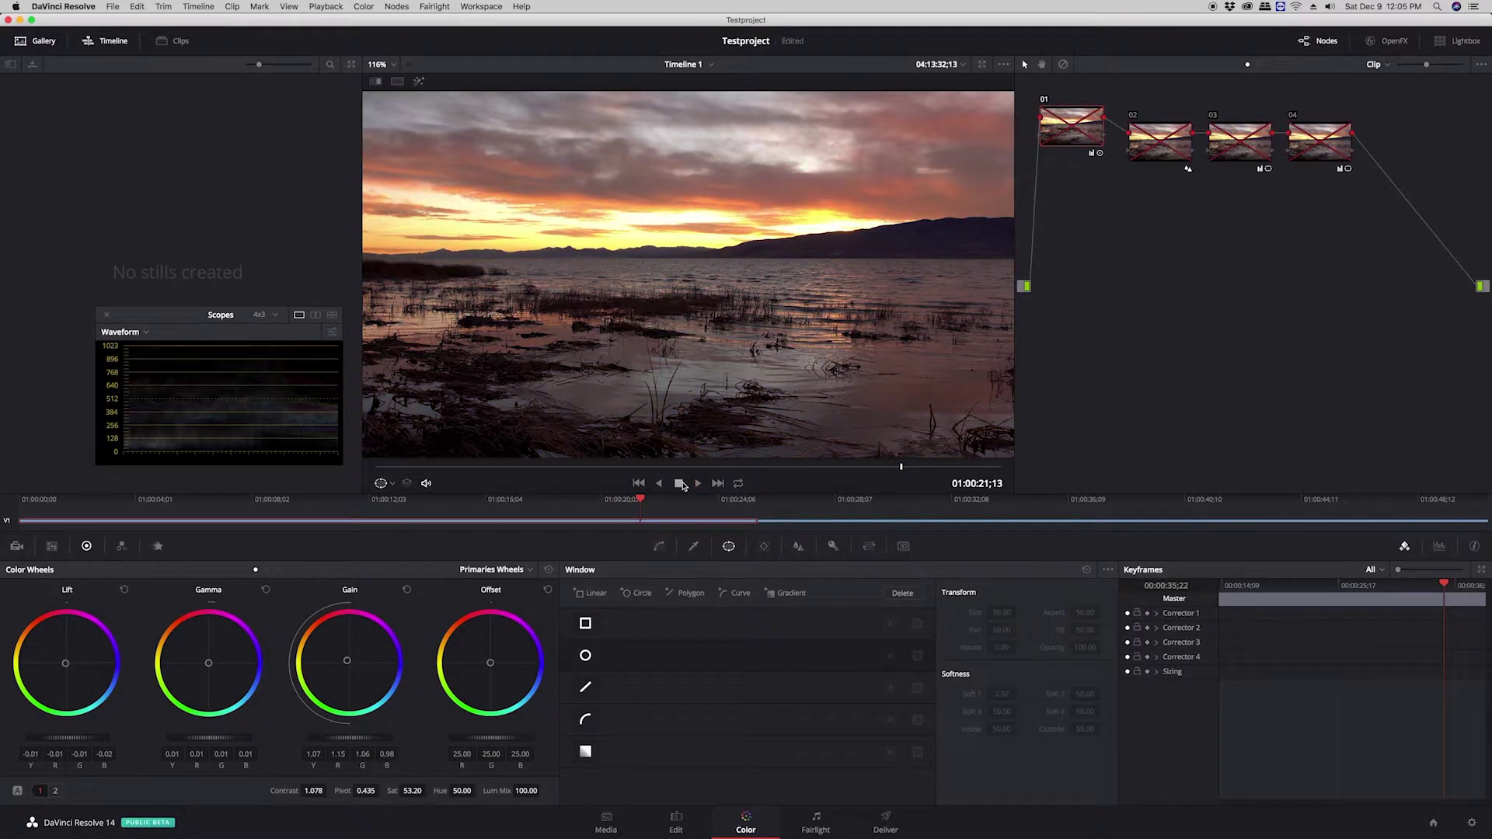
{"action": "key", "text": "shift+d"}
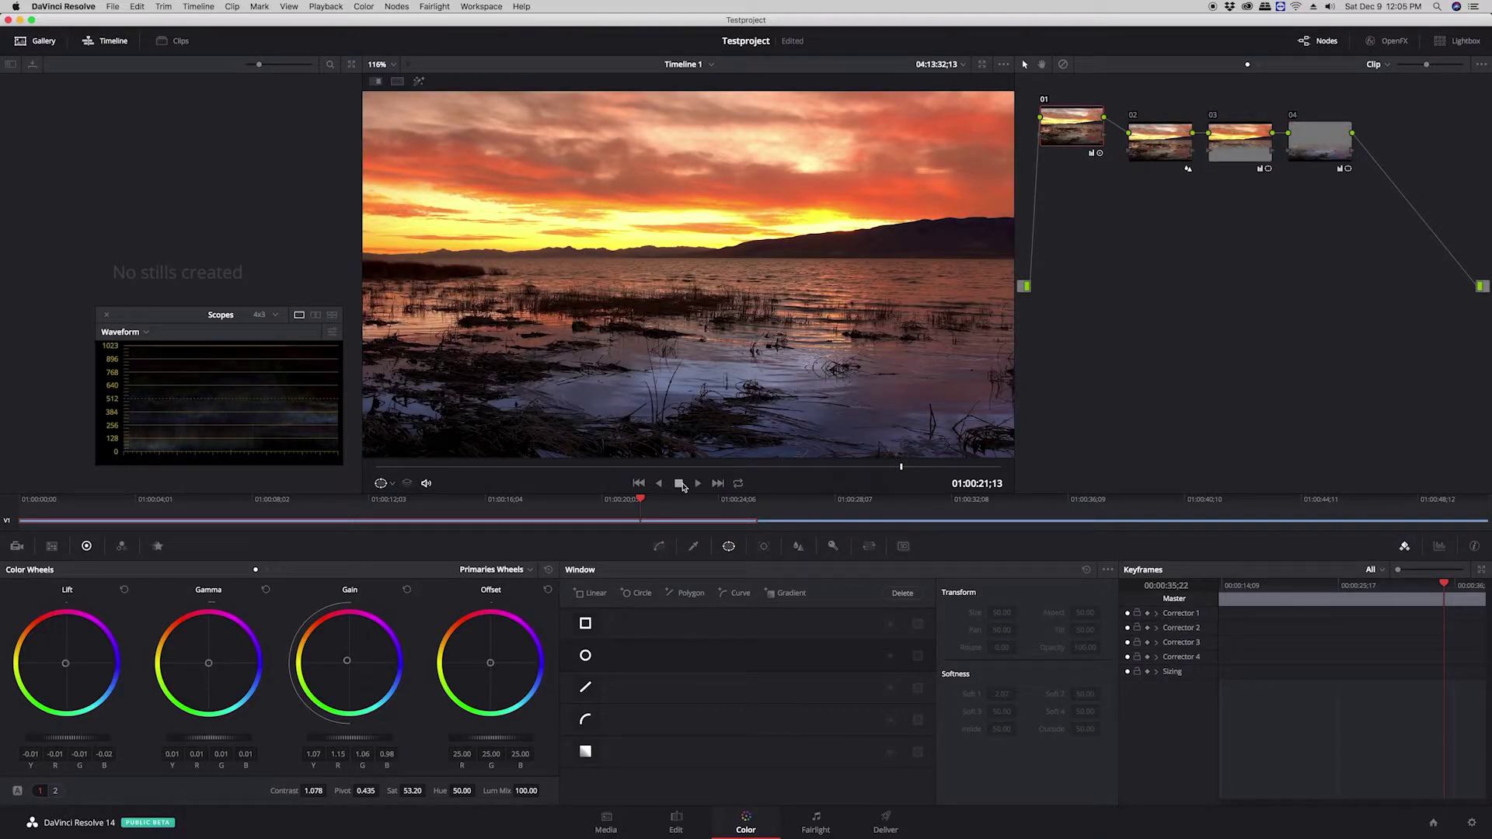
{"action": "key", "text": "shift+d"}
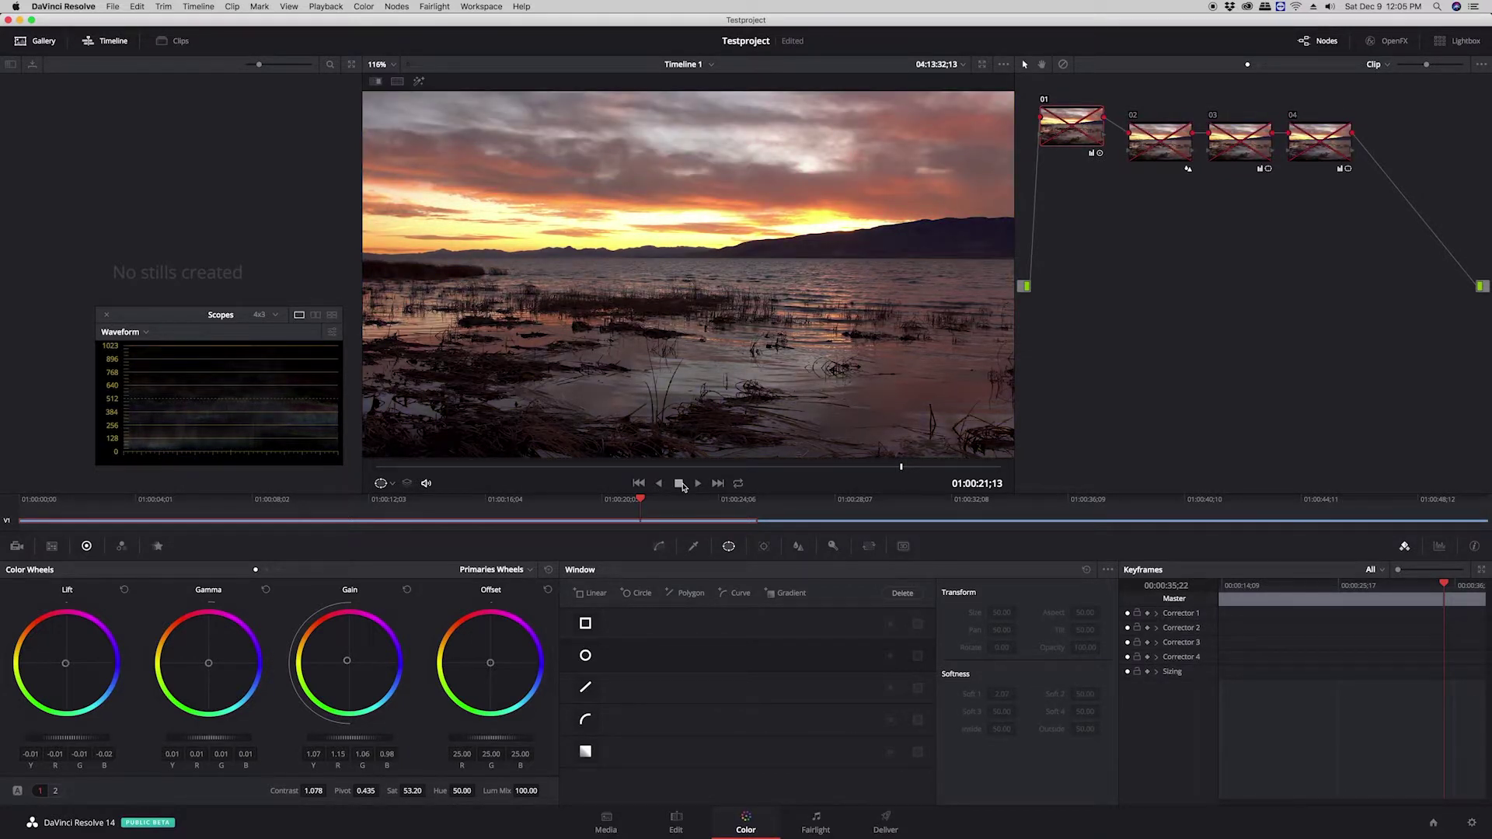
{"action": "key", "text": "shift+d"}
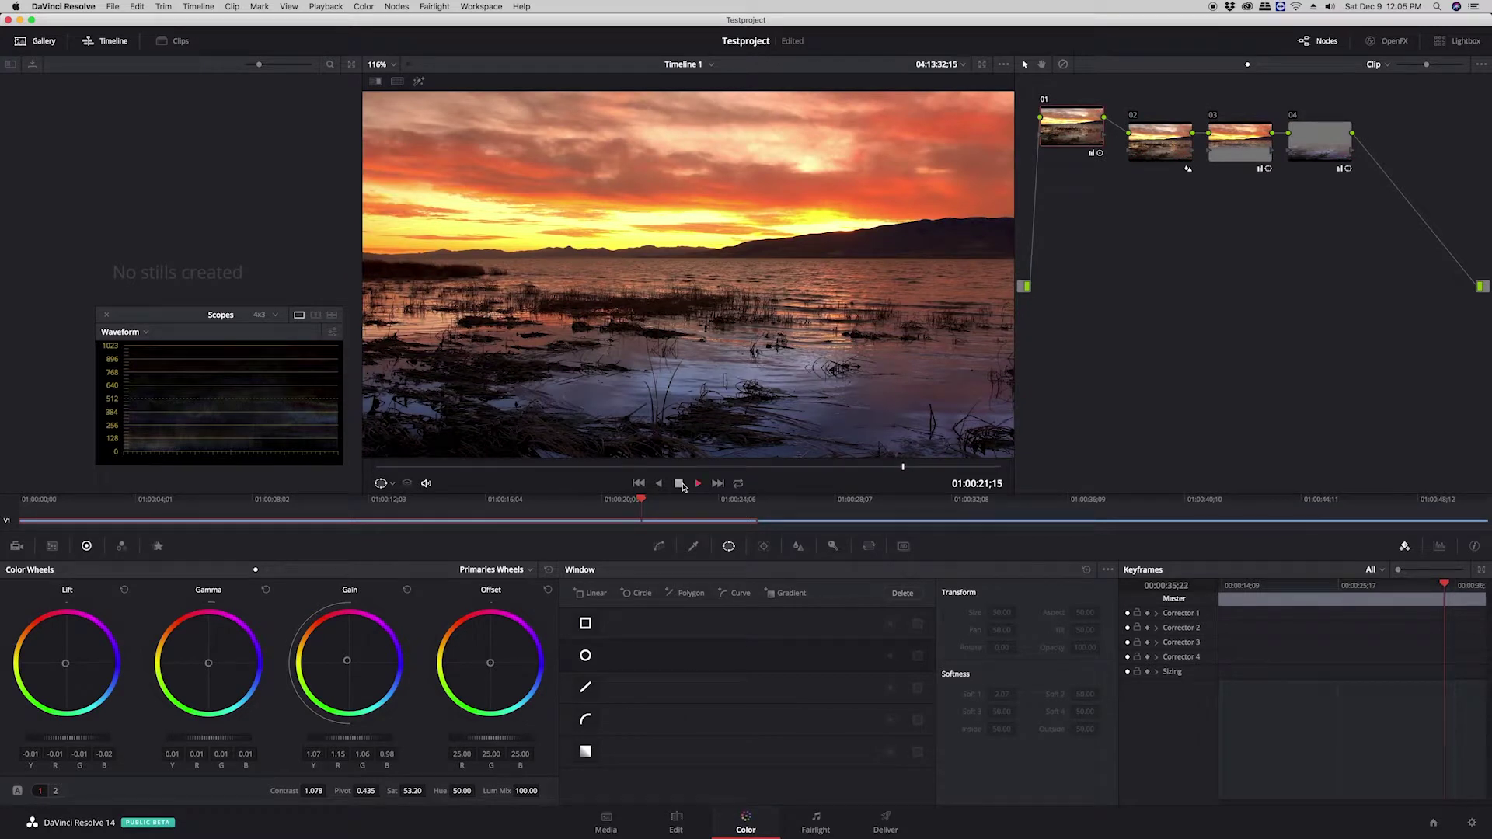
{"action": "left_click", "coordinate": [680, 484]}
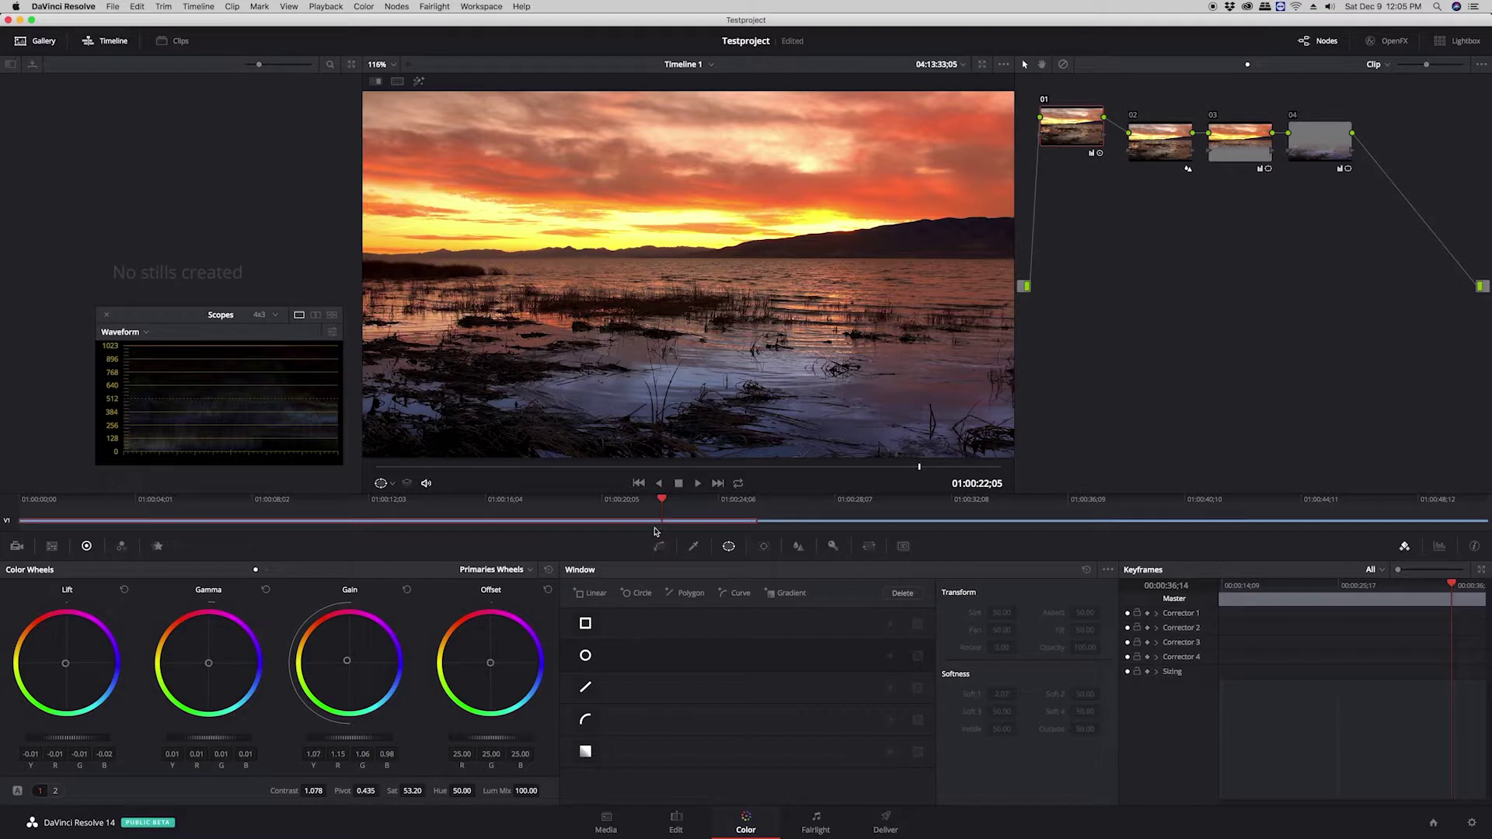
Grab a gallery still of the graded first clip at 01:00:22;28
{"action": "mouse_move", "coordinate": [662, 501]}
{"action": "left_mouse_down"}
{"action": "mouse_move", "coordinate": [861, 517]}
{"action": "mouse_move", "coordinate": [684, 517]}
{"action": "left_mouse_up"}
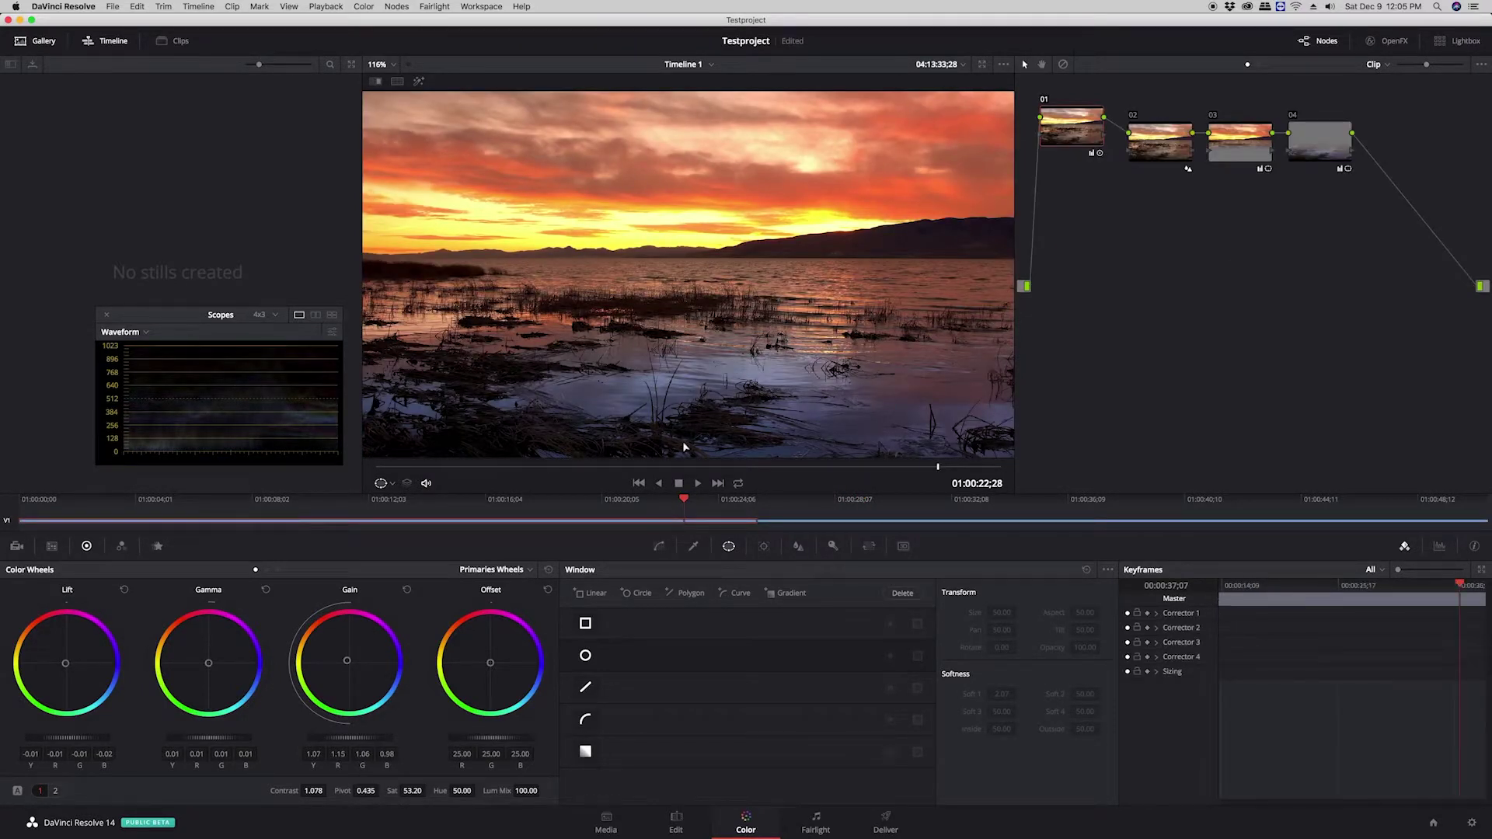
{"action": "right_click", "coordinate": [676, 282]}
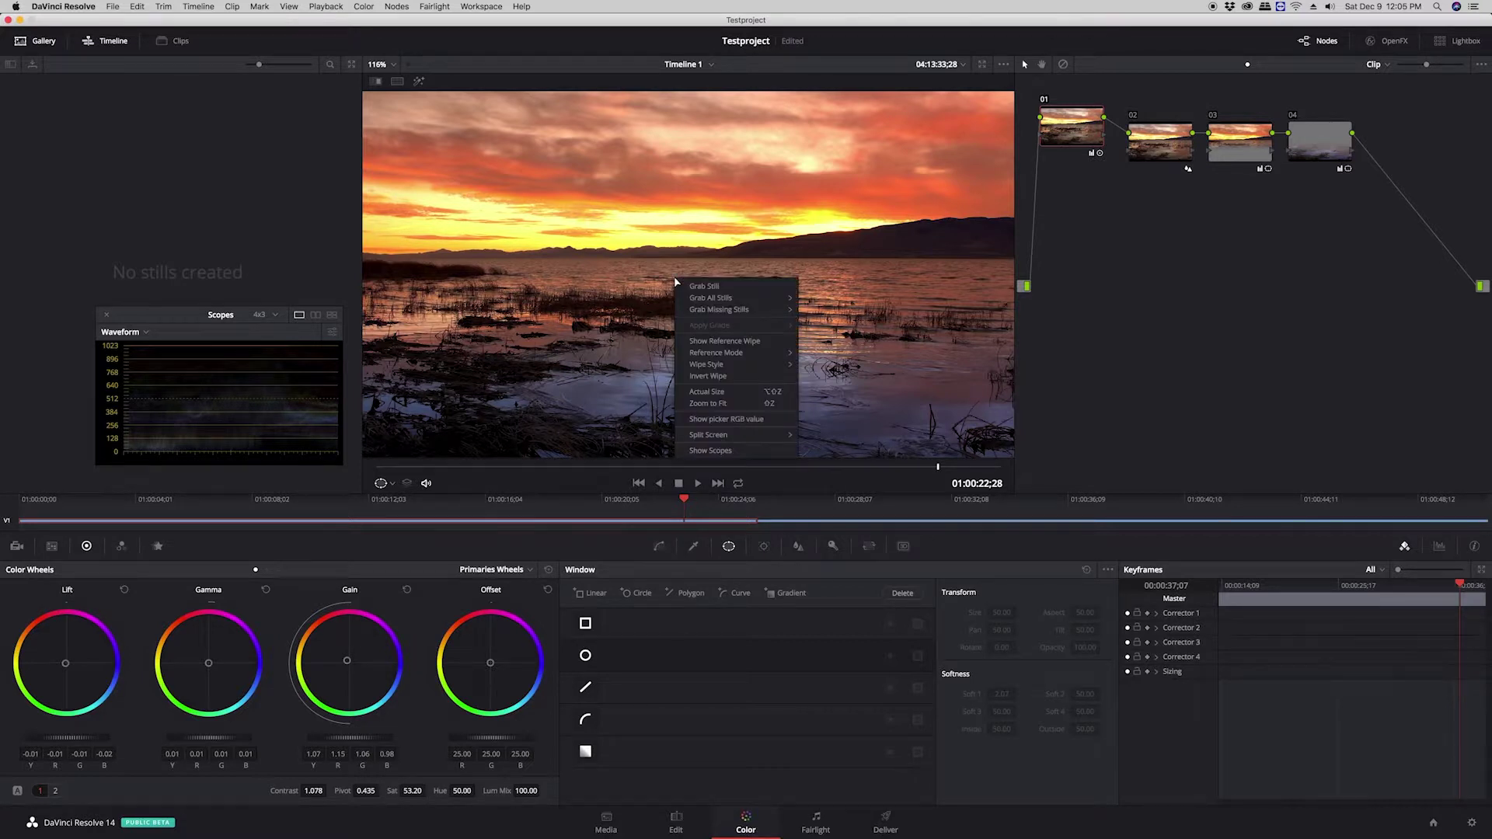
{"action": "mouse_move", "coordinate": [732, 301]}
{"action": "left_click", "coordinate": [737, 293]}
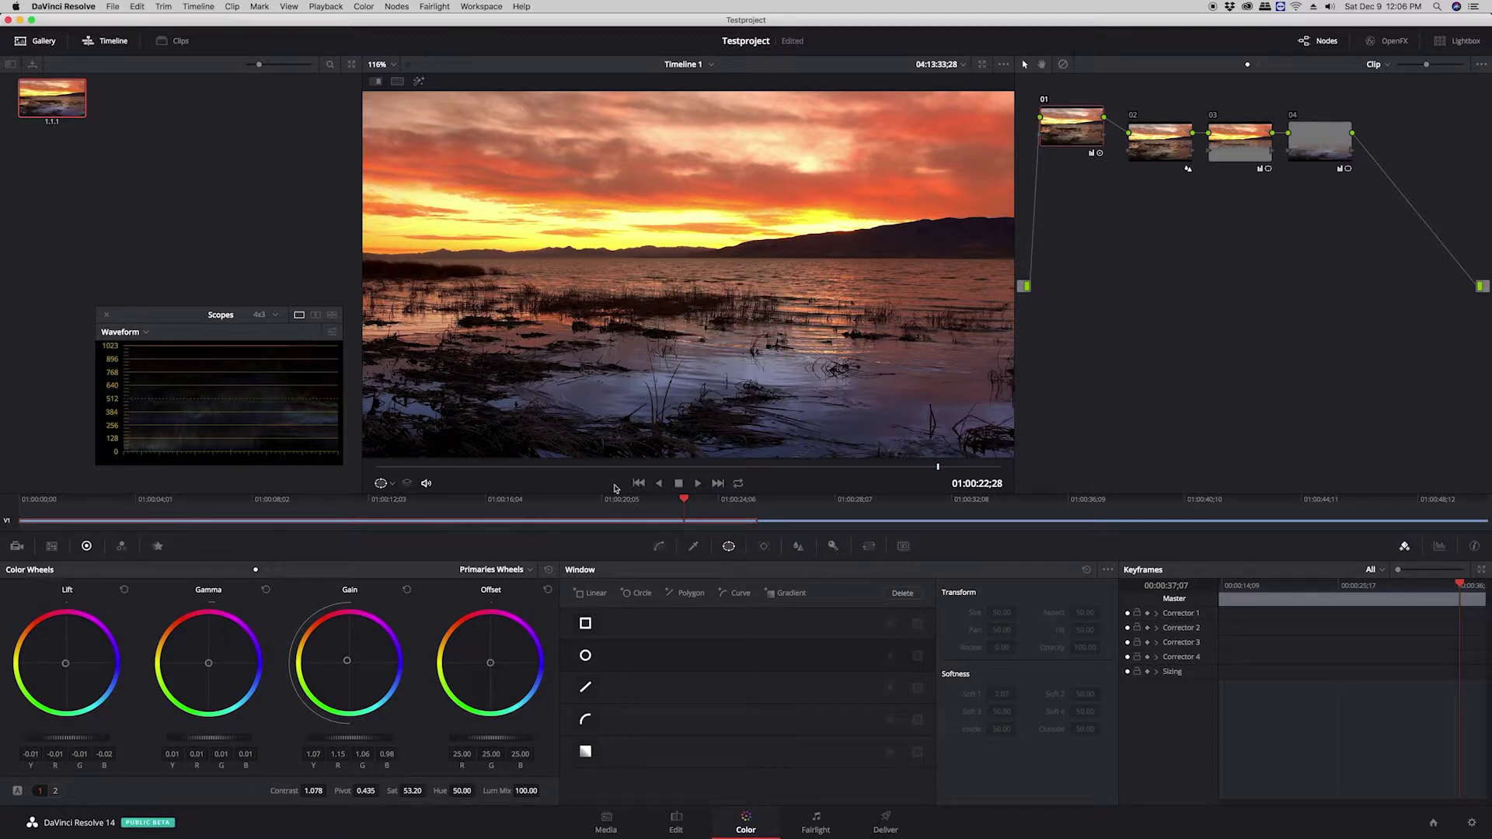
Apply the grade stored in the gallery still to the second clip
{"action": "left_click", "coordinate": [855, 503]}
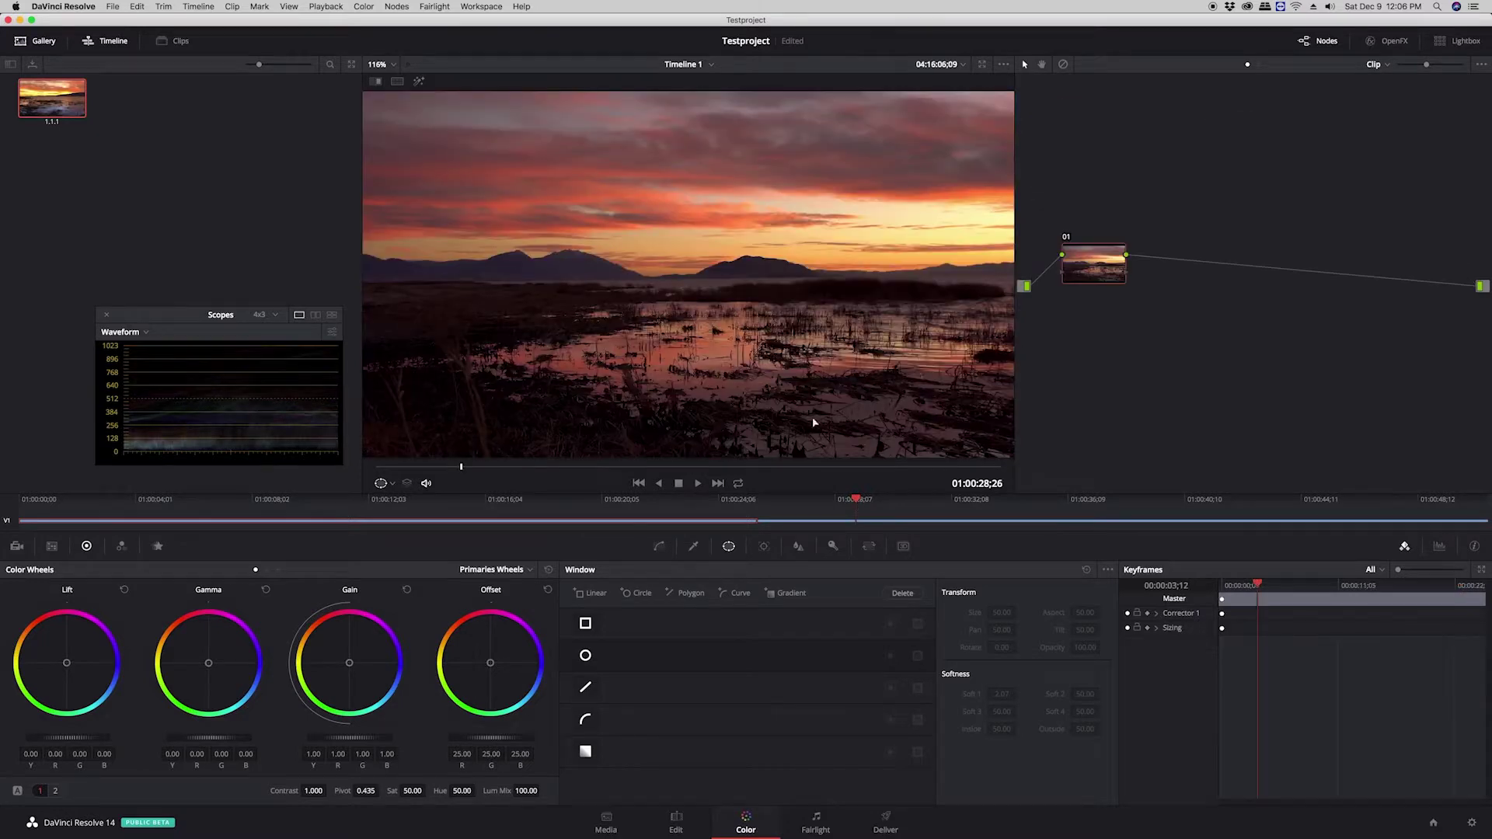
{"action": "right_click", "coordinate": [56, 113]}
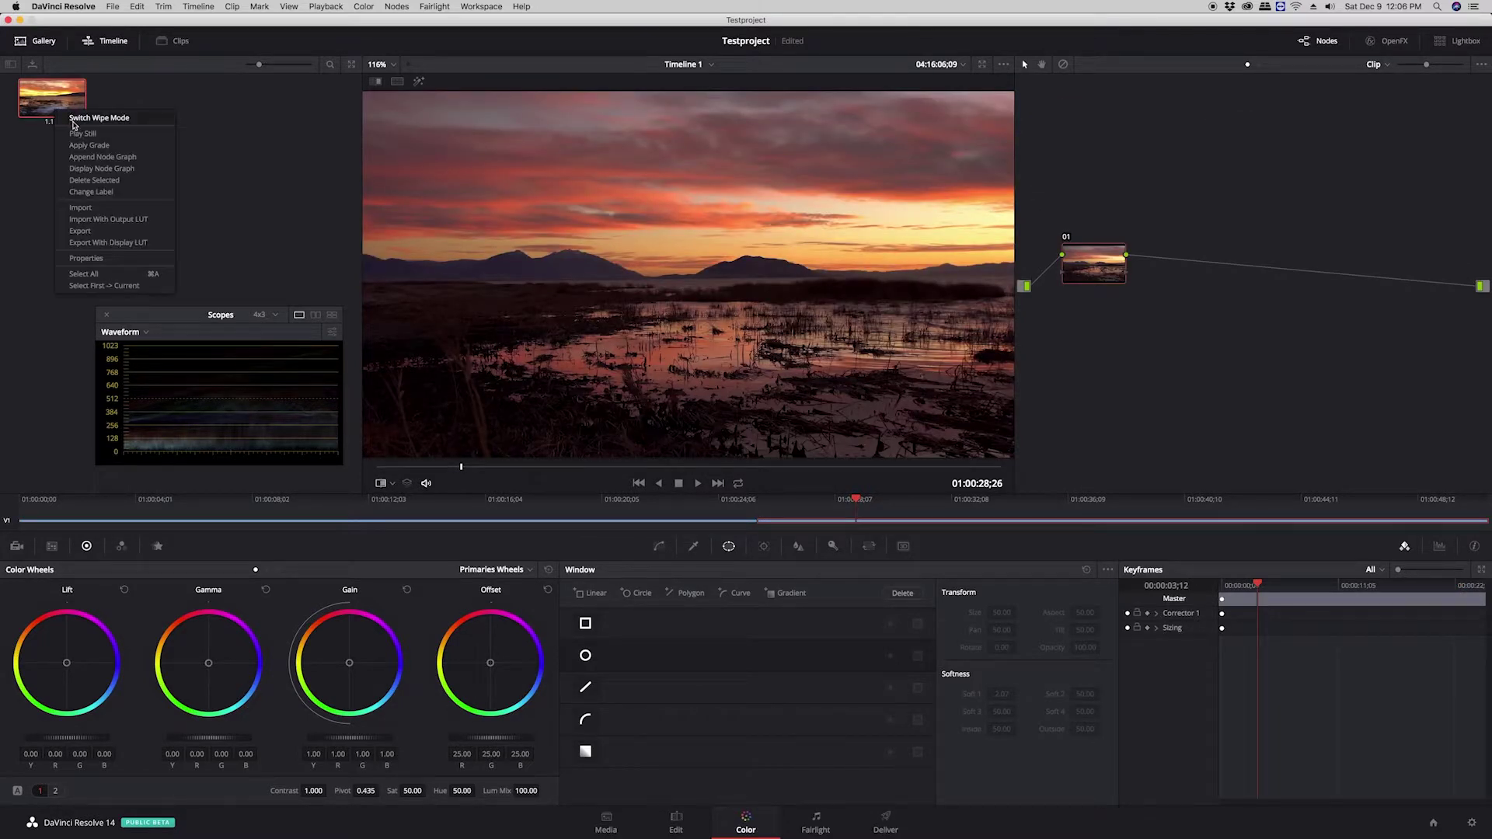
{"action": "left_click", "coordinate": [87, 147]}
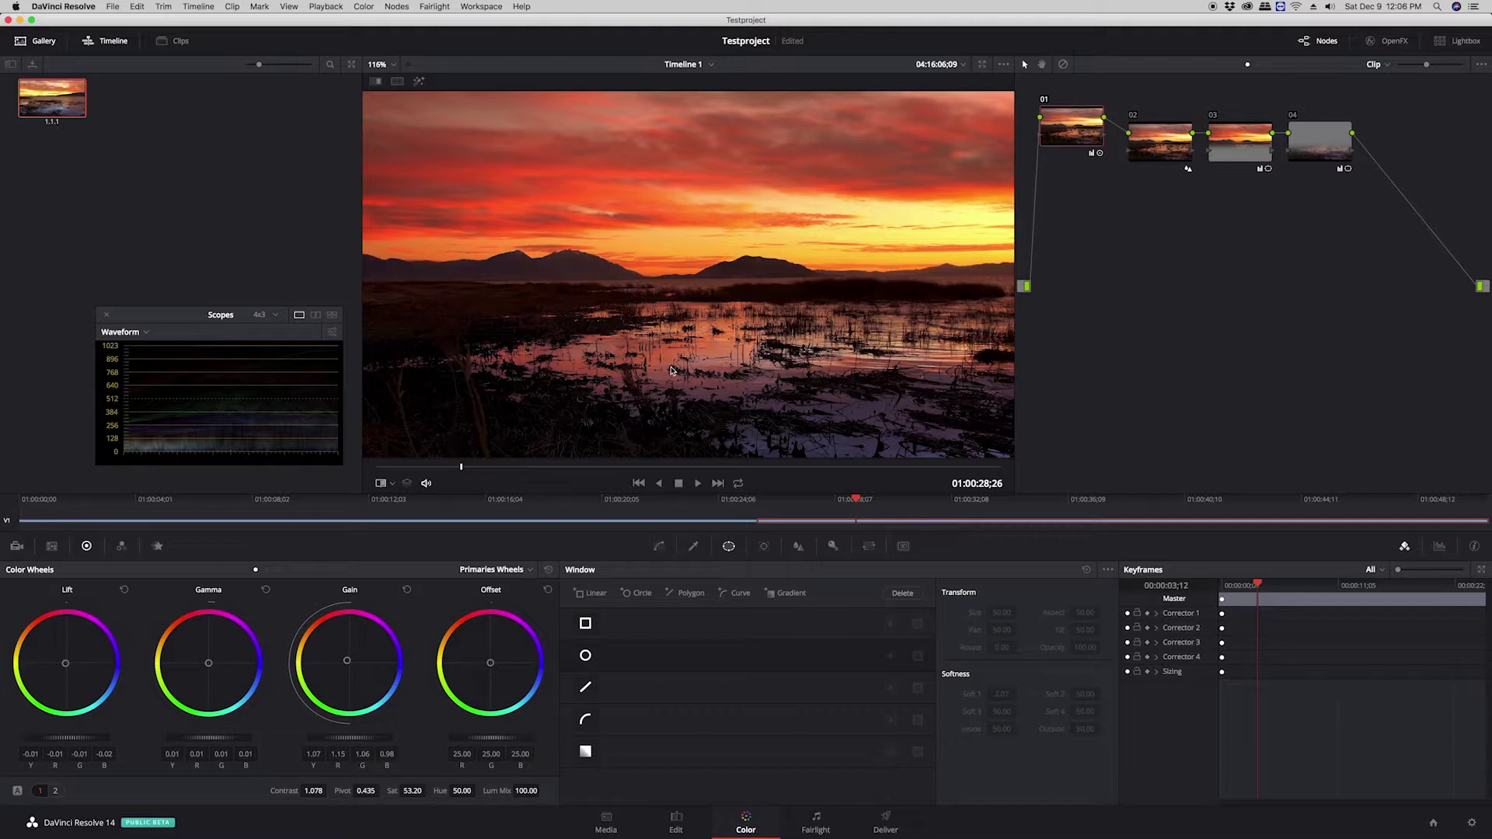
Compare the two clips and brighten the second clip's node 01 with Gain Y 1.29, red 1.38, green 1.27, blue 1.18
{"action": "left_click", "coordinate": [635, 500]}
{"action": "left_click_drag", "start_coordinate": [638, 502], "coordinate": [653, 506]}
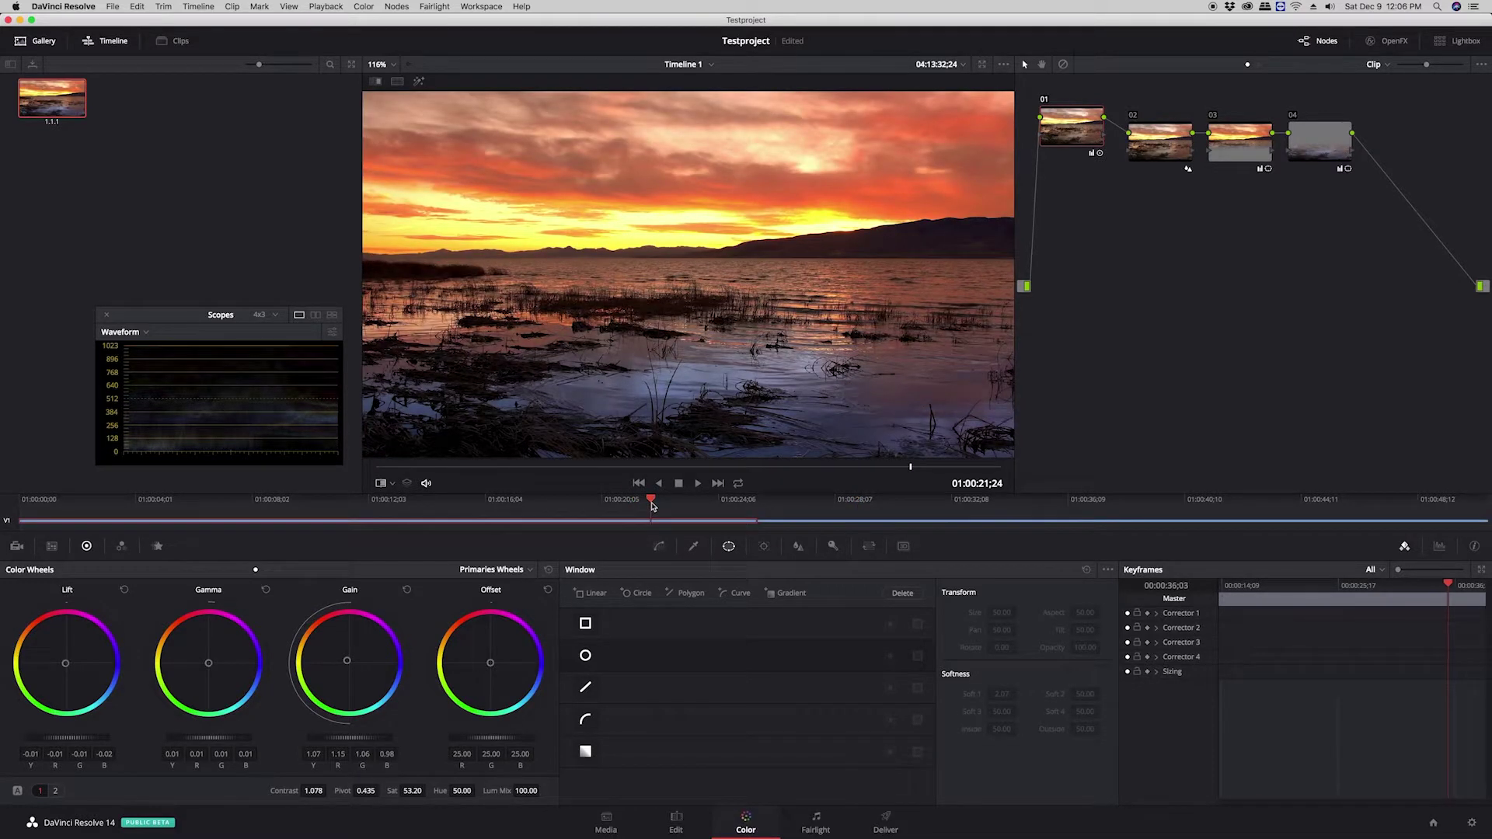
{"action": "left_click", "coordinate": [831, 501]}
{"action": "left_click_drag", "start_coordinate": [831, 502], "coordinate": [844, 502]}
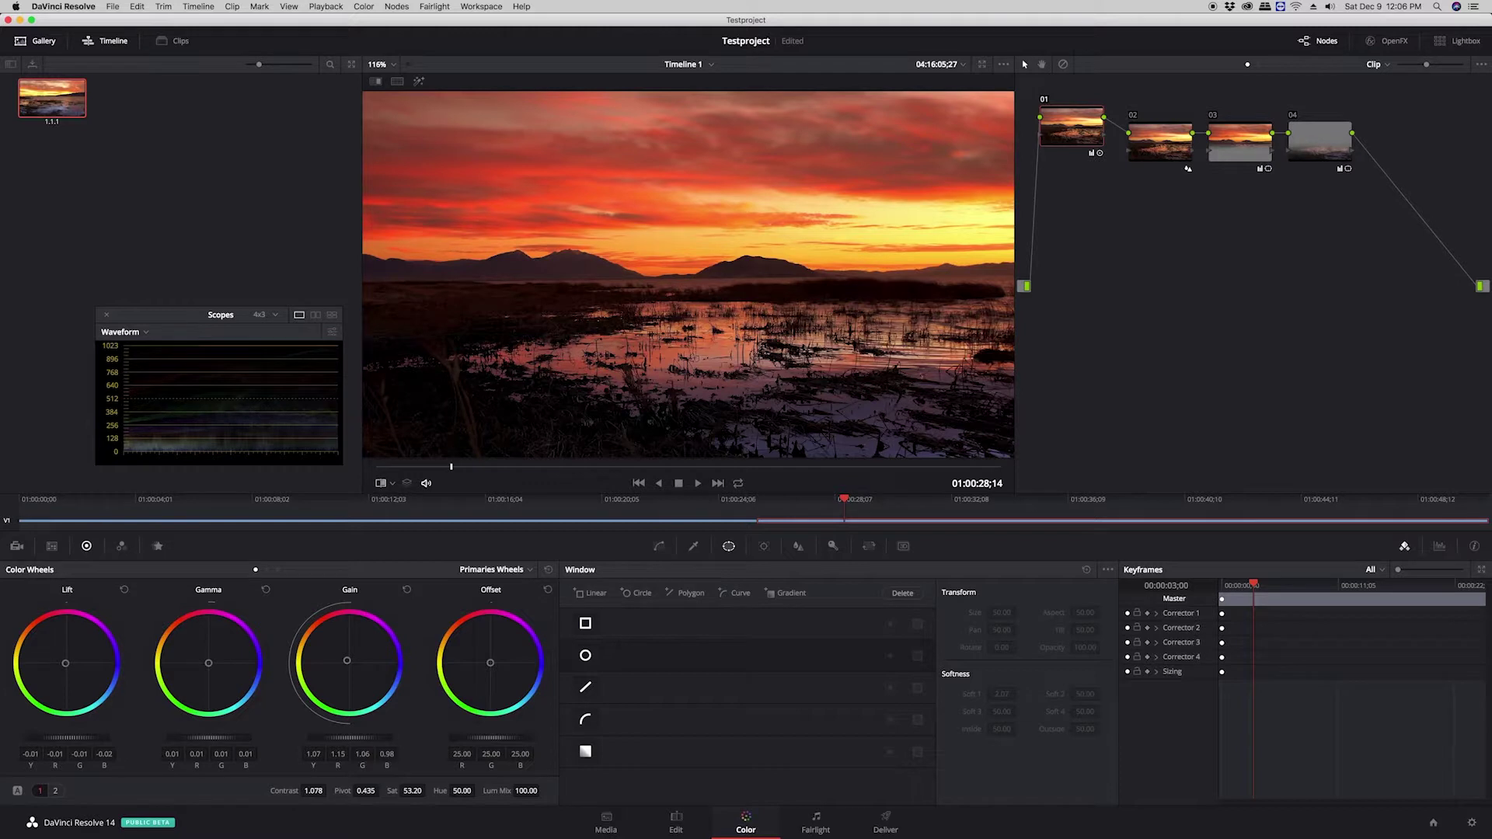
{"action": "left_click_drag", "start_coordinate": [349, 737], "coordinate": [402, 736]}
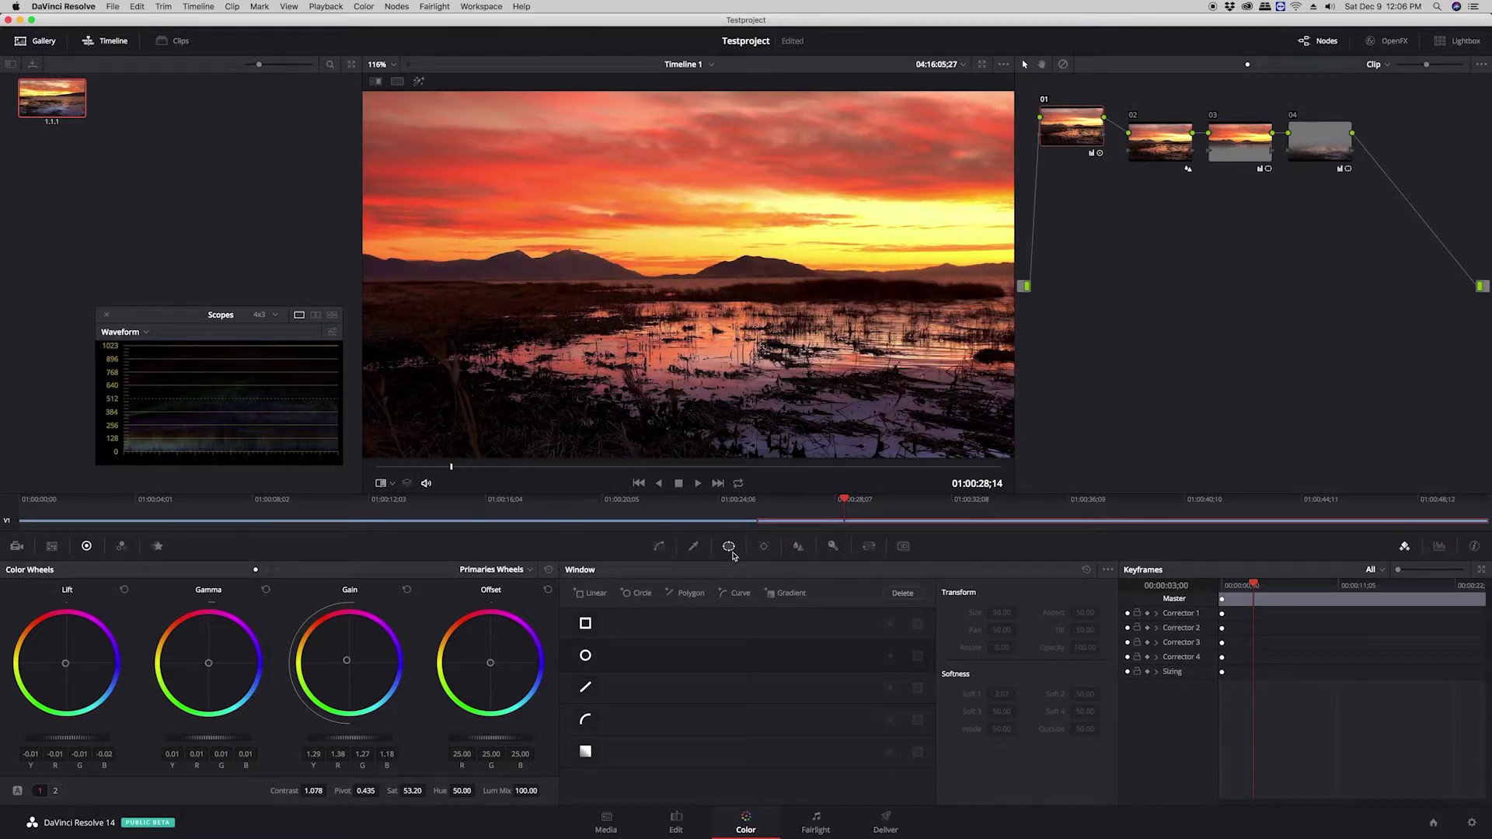
Straighten the second clip in Input Sizing with Rotate 0.800 and Zoom 1.026
{"action": "left_click", "coordinate": [869, 547]}
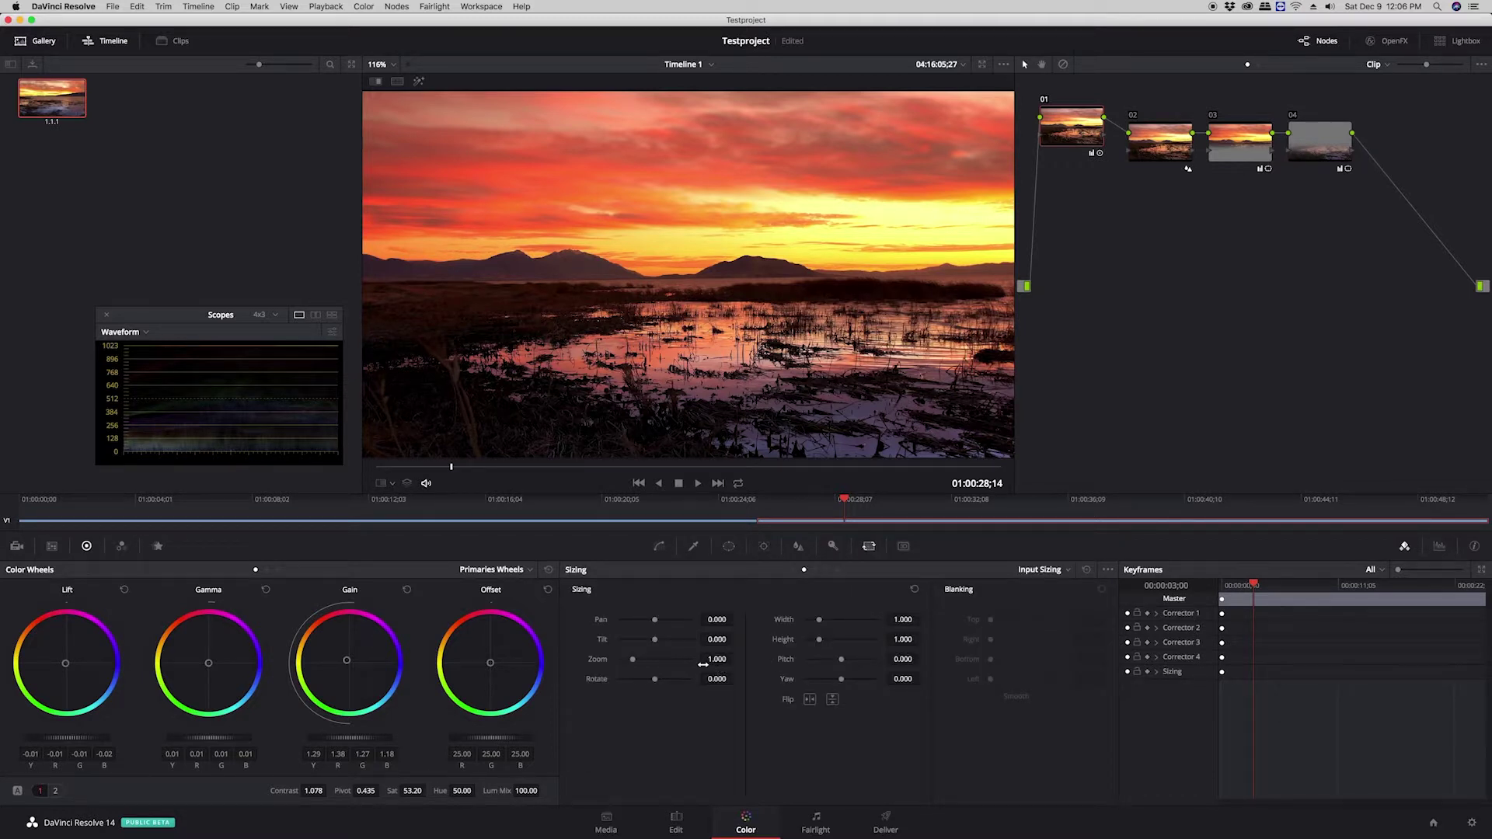
{"action": "left_click_drag", "start_coordinate": [719, 679], "coordinate": [737, 678]}
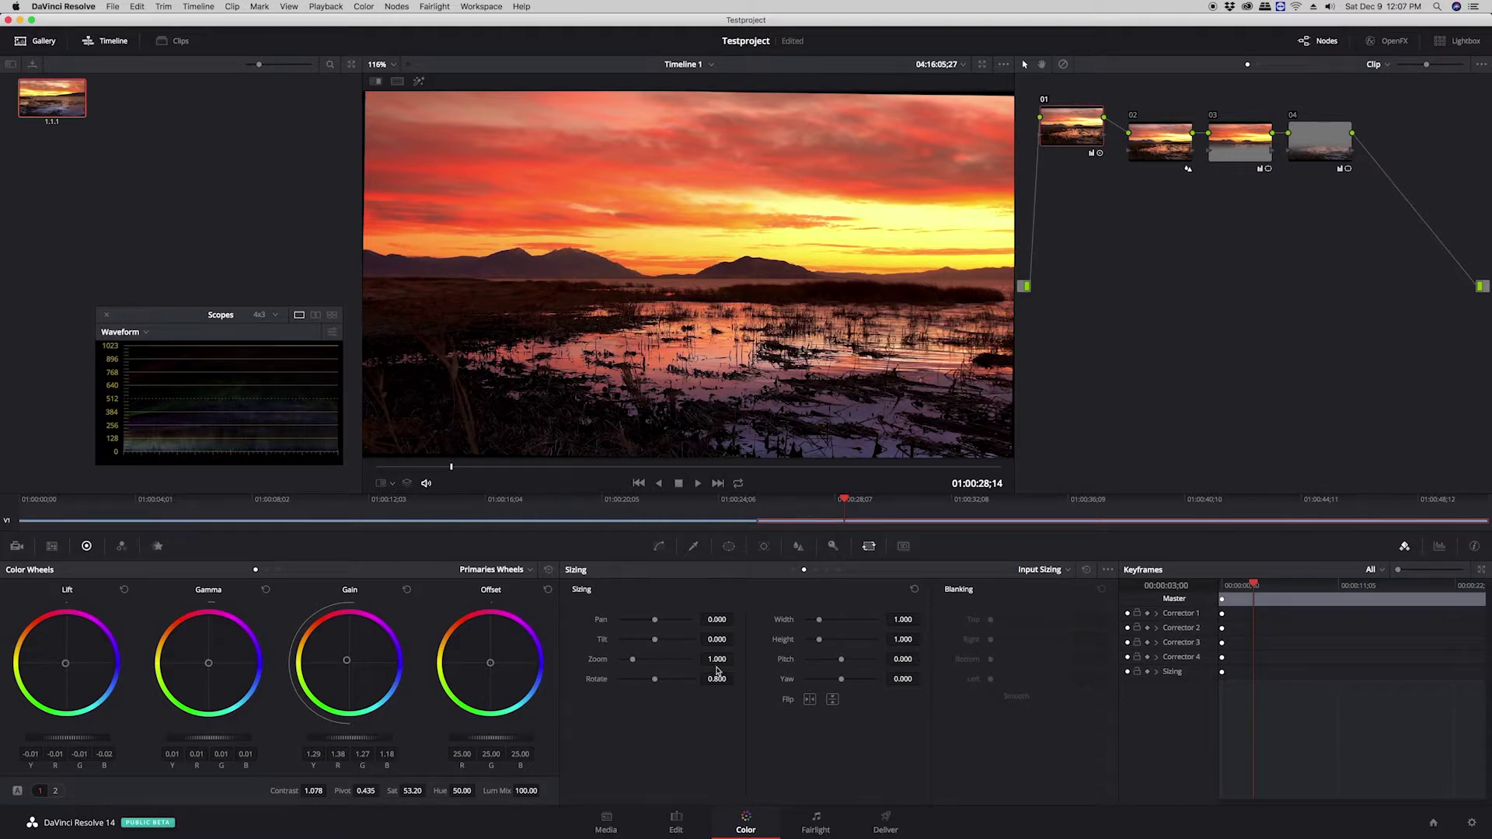
{"action": "left_click_drag", "start_coordinate": [737, 659], "coordinate": [738, 658]}
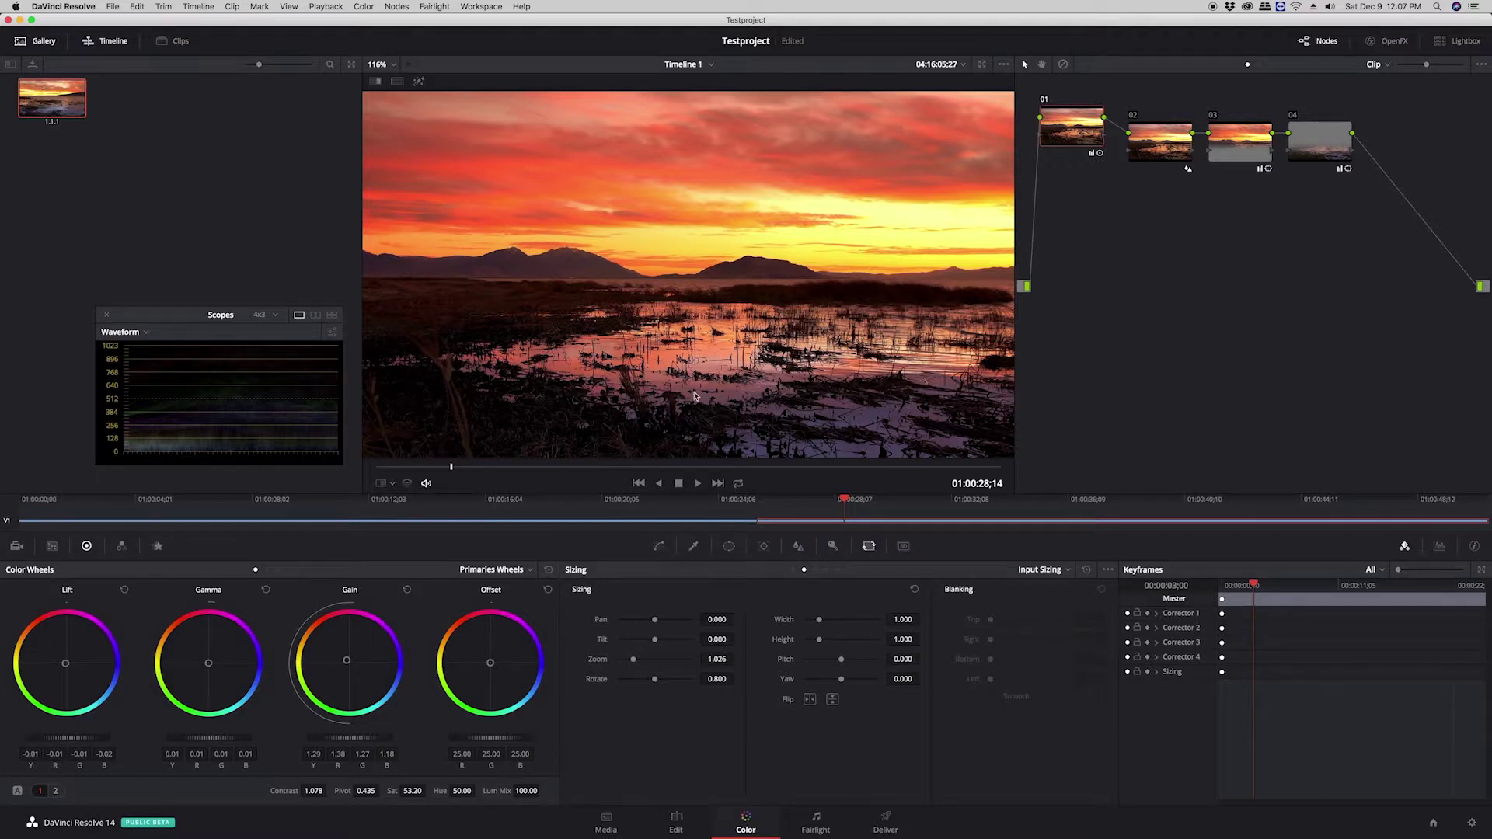
Inspect the second clip's frame edges for gaps and set the Input Sizing Zoom to 1.022
{"action": "scroll", "coordinate": [693, 384], "scroll_direction": "down", "scroll_amount": 4}
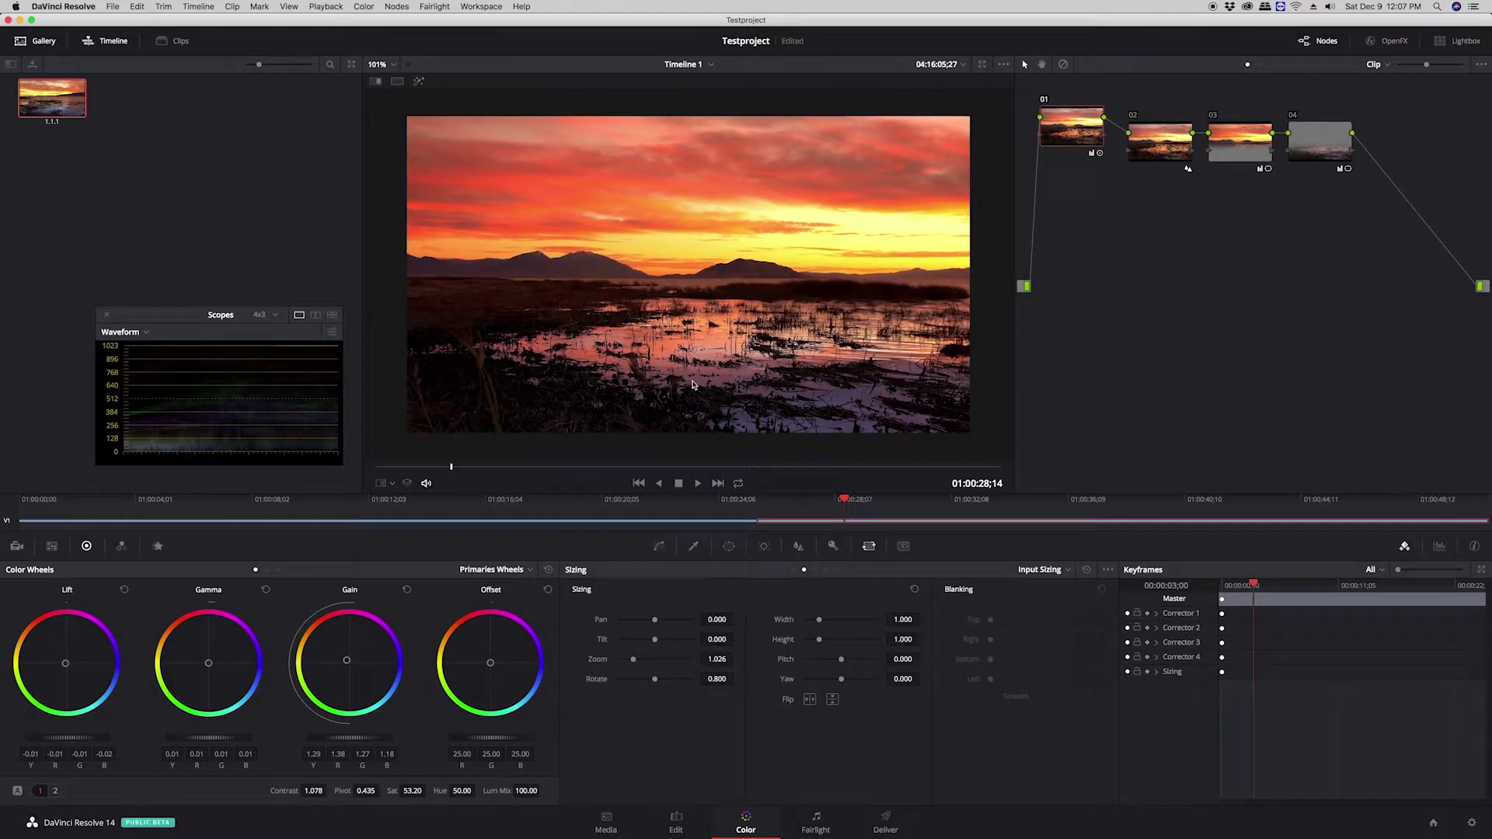
{"action": "scroll", "coordinate": [693, 384], "scroll_direction": "up", "scroll_amount": 3}
{"action": "scroll", "coordinate": [693, 384], "scroll_direction": "up", "scroll_amount": 1}
{"action": "scroll", "coordinate": [693, 384], "scroll_direction": "down", "scroll_amount": 4}
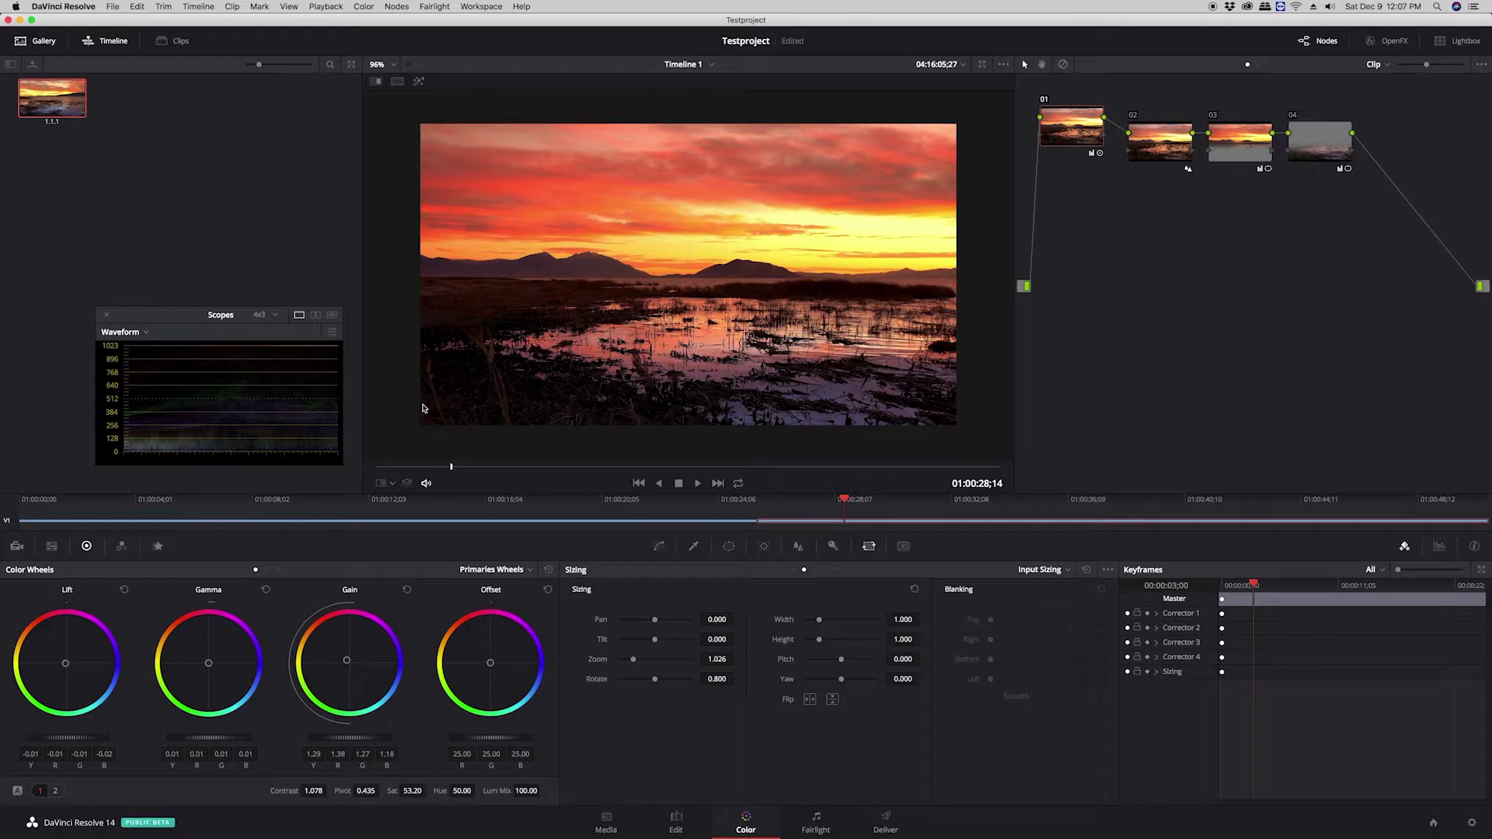
{"action": "scroll", "coordinate": [688, 423], "scroll_direction": "up", "scroll_amount": 5}
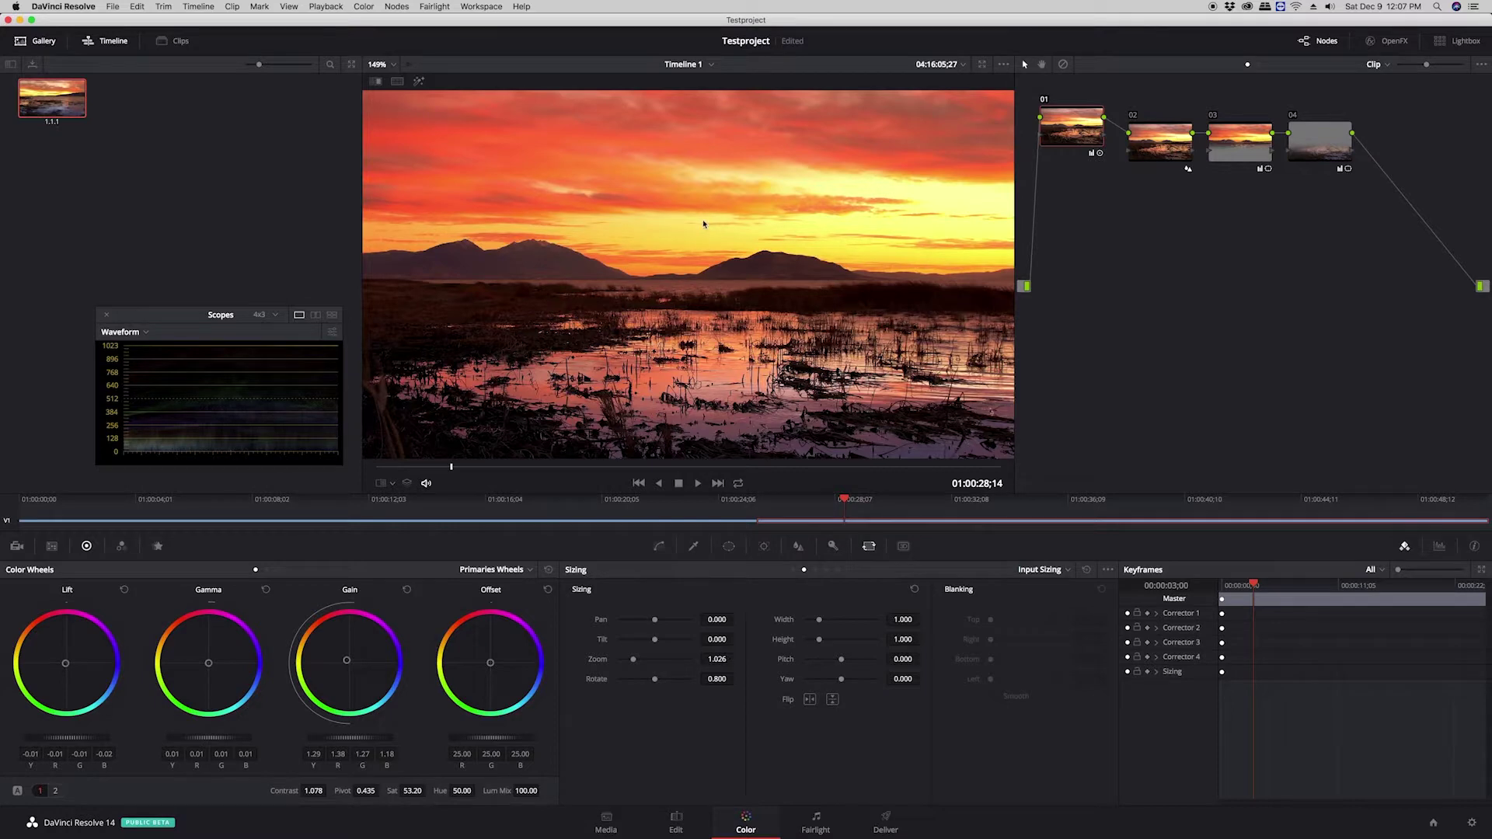
{"action": "scroll", "coordinate": [703, 225], "scroll_direction": "down", "scroll_amount": 4}
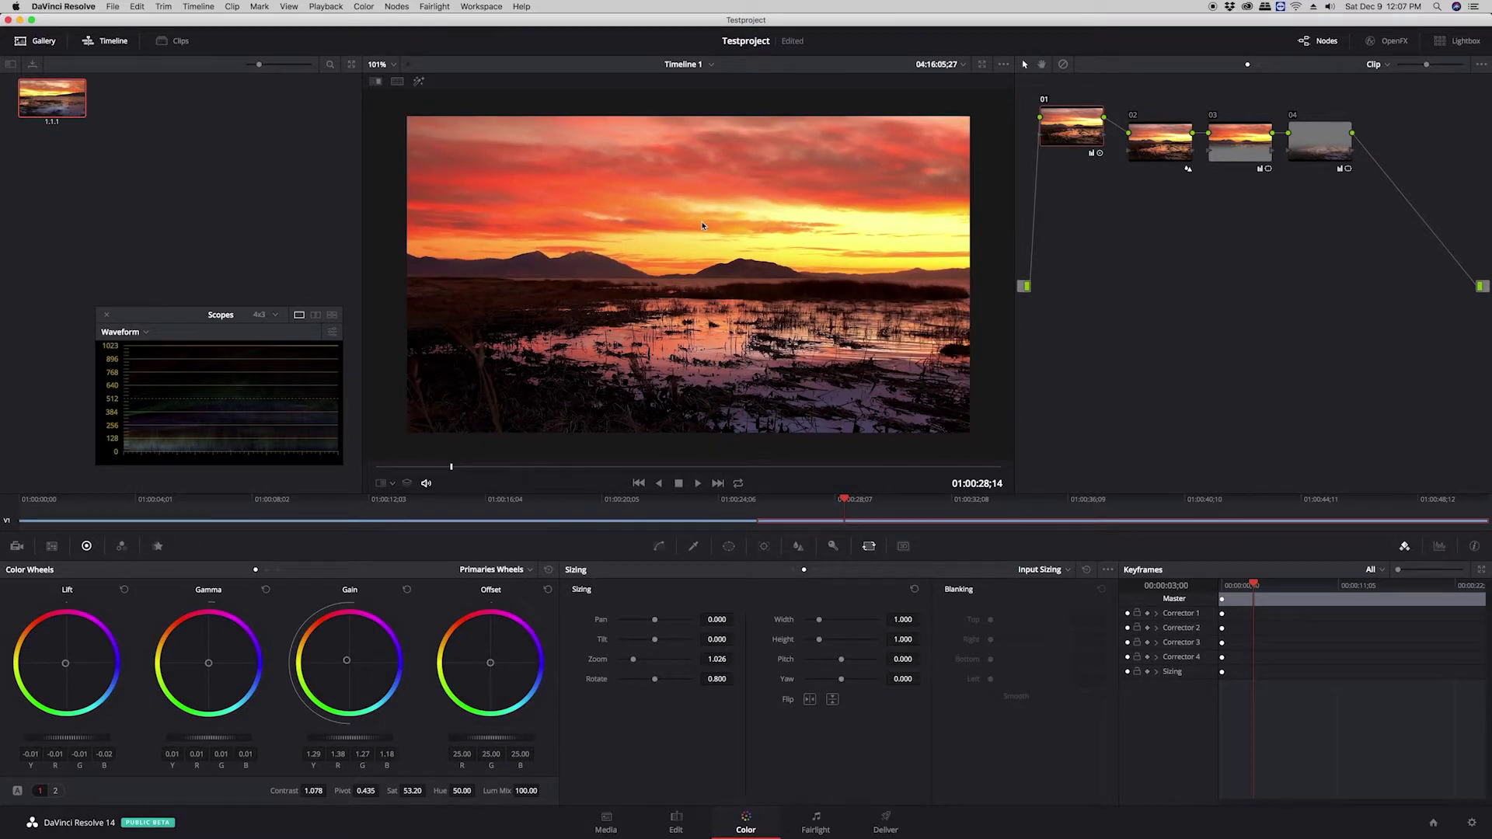
{"action": "scroll", "coordinate": [703, 225], "scroll_direction": "up", "scroll_amount": 1}
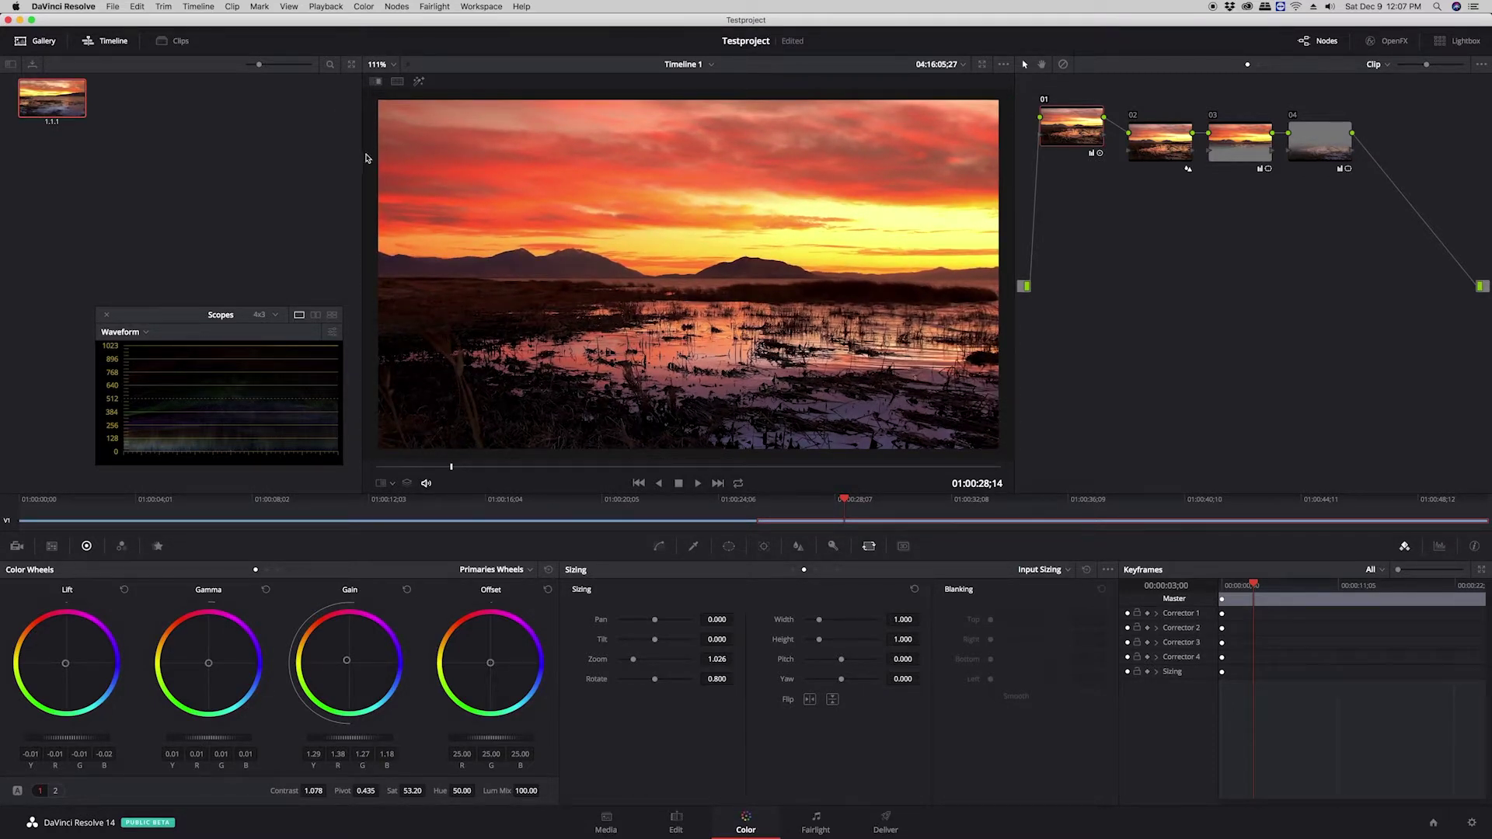
{"action": "left_click_drag", "start_coordinate": [721, 659], "coordinate": [791, 659]}
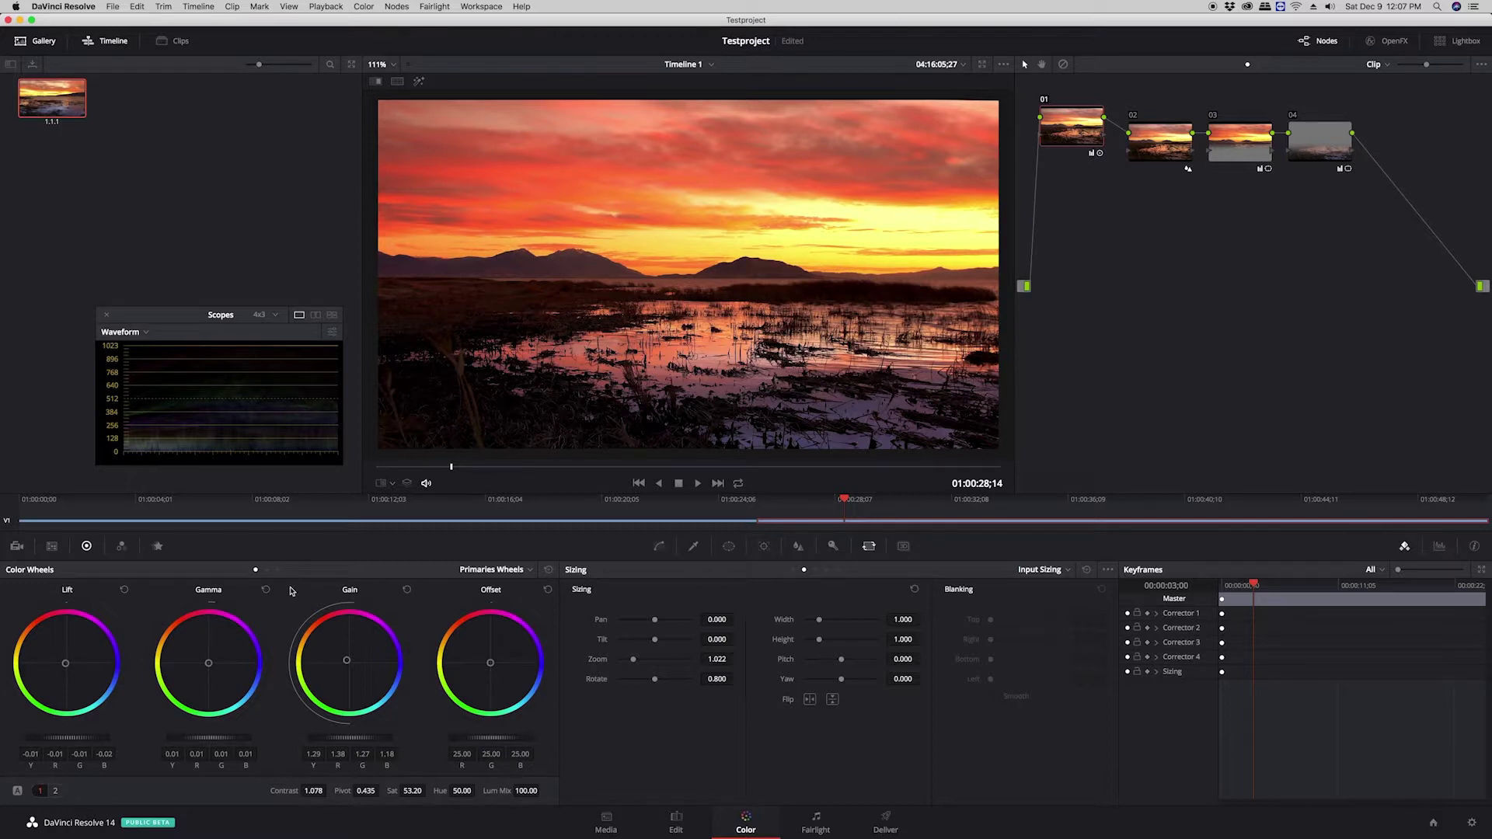
Set node 01's Lift to Y 0.01, red 0.00, green 0.01, blue -0.01, and compare the grade bypassed and enabled with node 04 selected
{"action": "left_click_drag", "start_coordinate": [68, 737], "coordinate": [78, 737]}
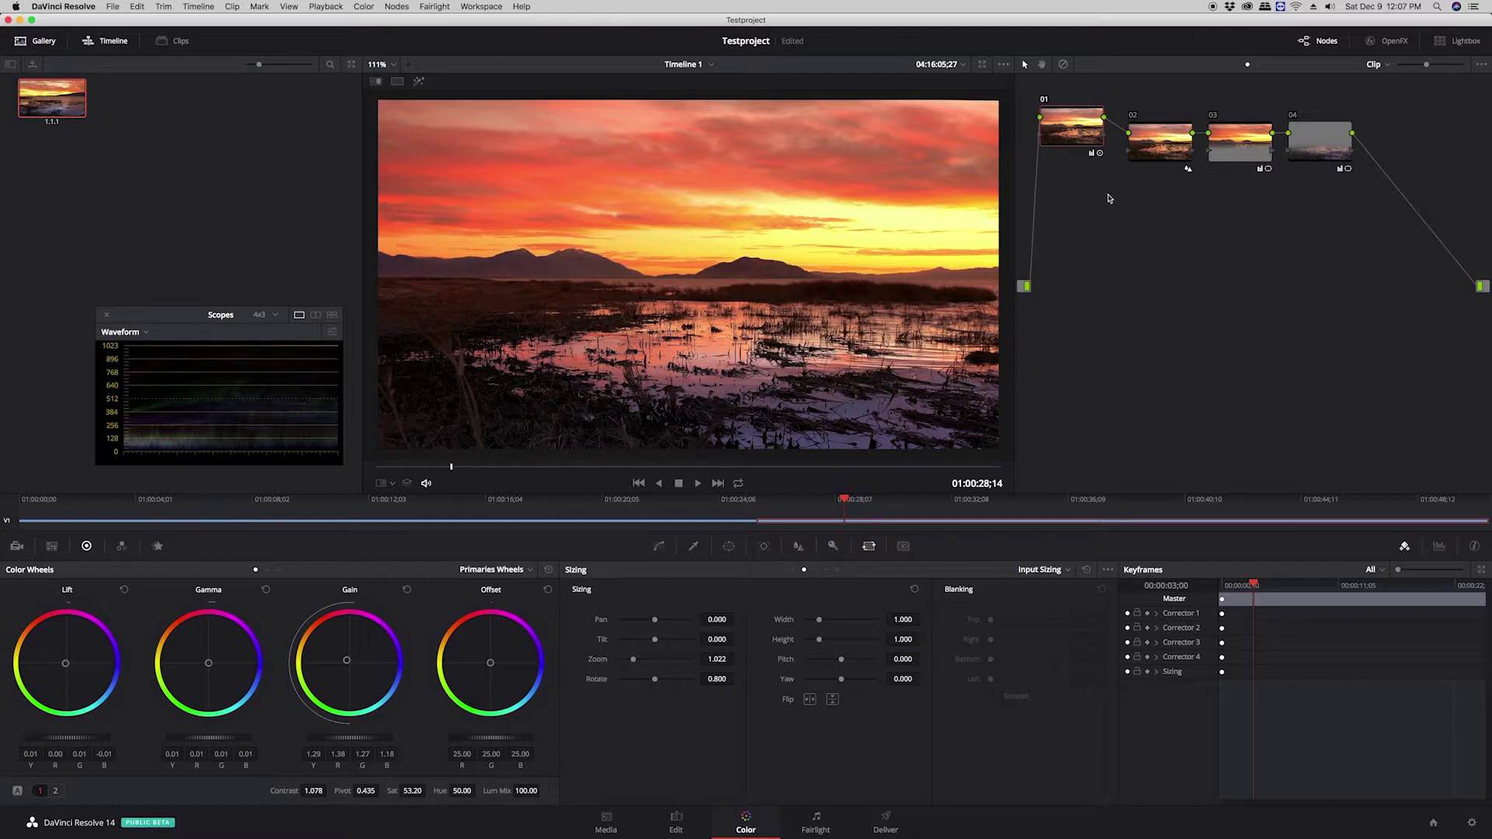
{"action": "left_click", "coordinate": [1311, 152]}
{"action": "mouse_move", "coordinate": [83, 744]}
{"action": "left_mouse_down"}
{"action": "mouse_move", "coordinate": [100, 743]}
{"action": "mouse_move", "coordinate": [83, 744]}
{"action": "left_mouse_up"}
{"action": "key", "text": "alt+d"}
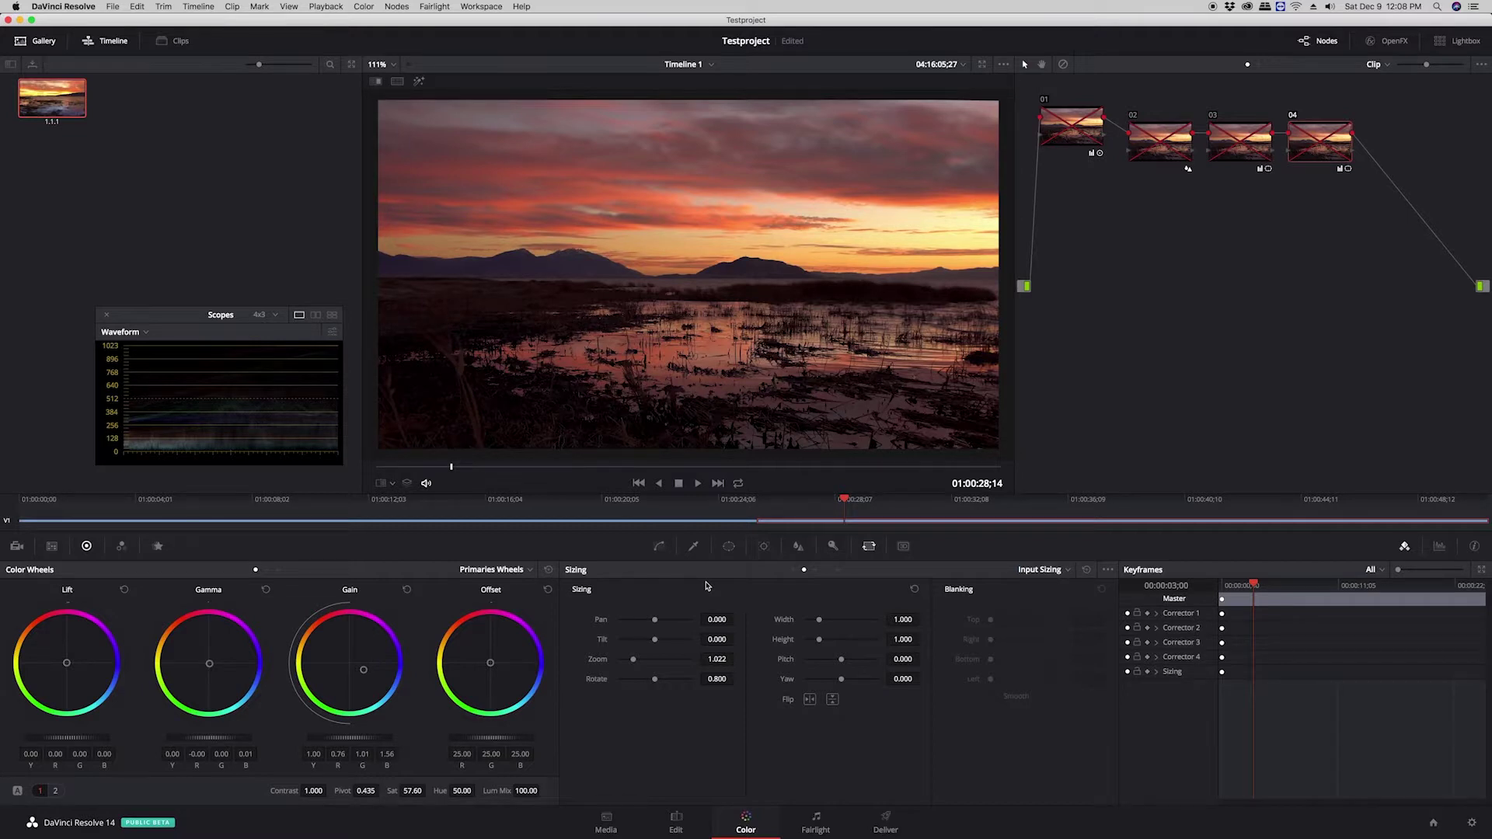
{"action": "key", "text": "alt+d"}
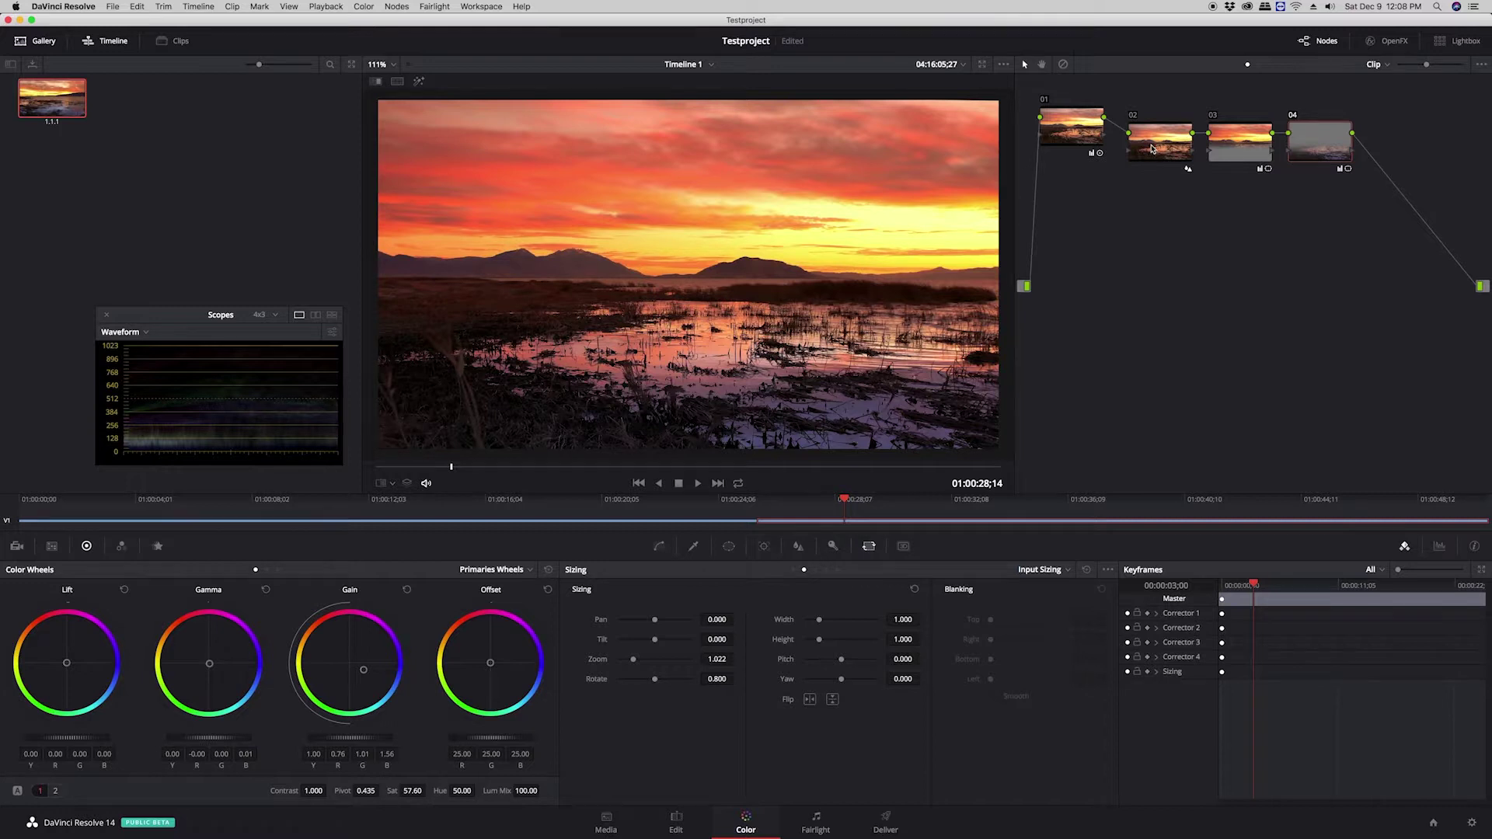
Move node 03's gradient window down to the second clip's horizon at Pan 49.81, Tilt 49.93, with Soft 1 about 2.42
{"action": "left_click", "coordinate": [1236, 147]}
{"action": "left_click", "coordinate": [728, 545]}
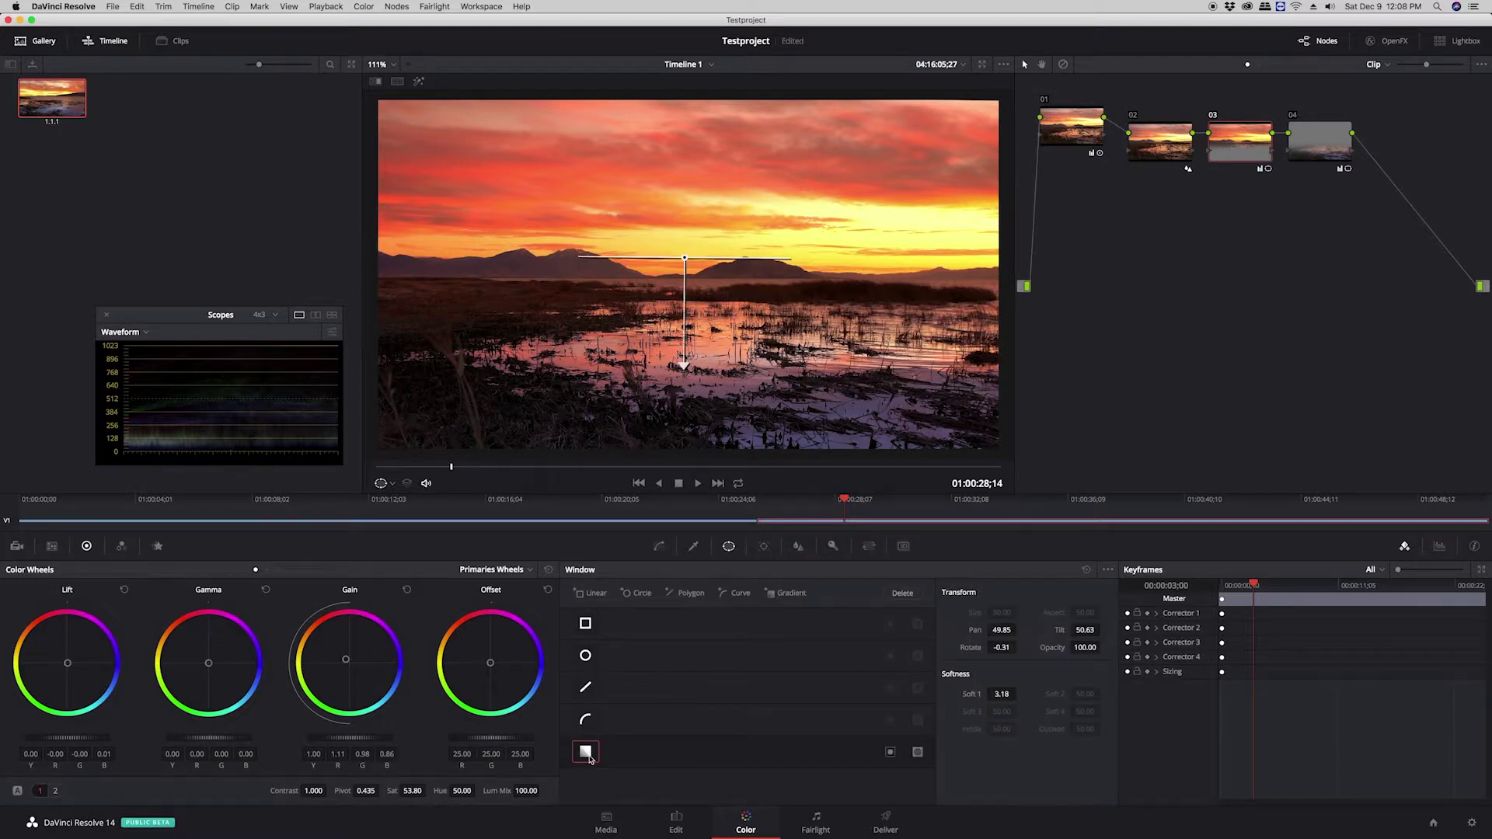
{"action": "left_click_drag", "start_coordinate": [686, 262], "coordinate": [683, 280]}
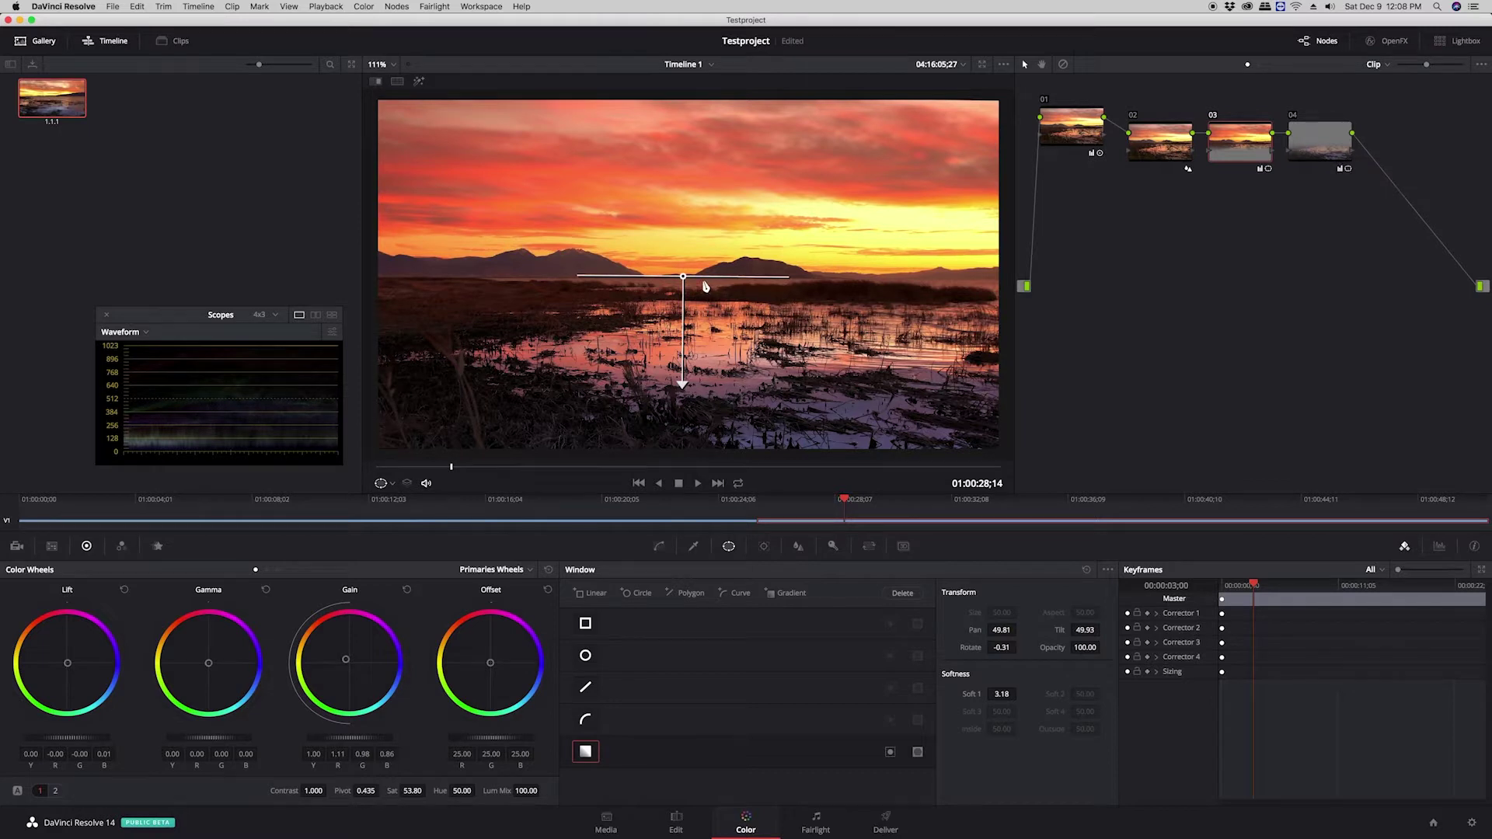
{"action": "left_click_drag", "start_coordinate": [682, 382], "coordinate": [681, 360]}
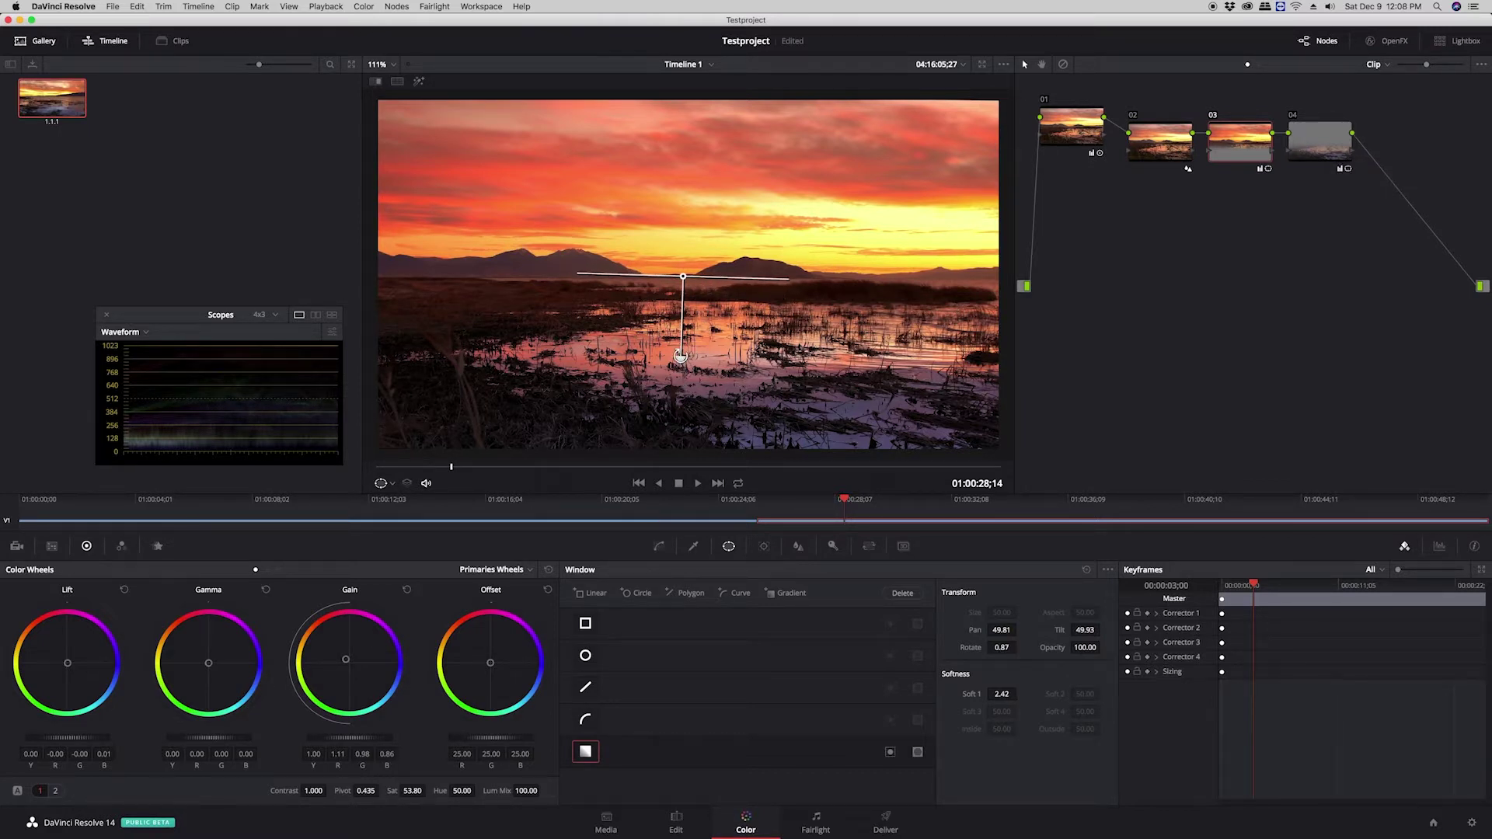
{"action": "left_click_drag", "start_coordinate": [682, 355], "coordinate": [682, 357]}
Select node 01, go to the second clip's first frame and turn on automatic keyframing for Corrector 1
{"action": "left_click", "coordinate": [1062, 148]}
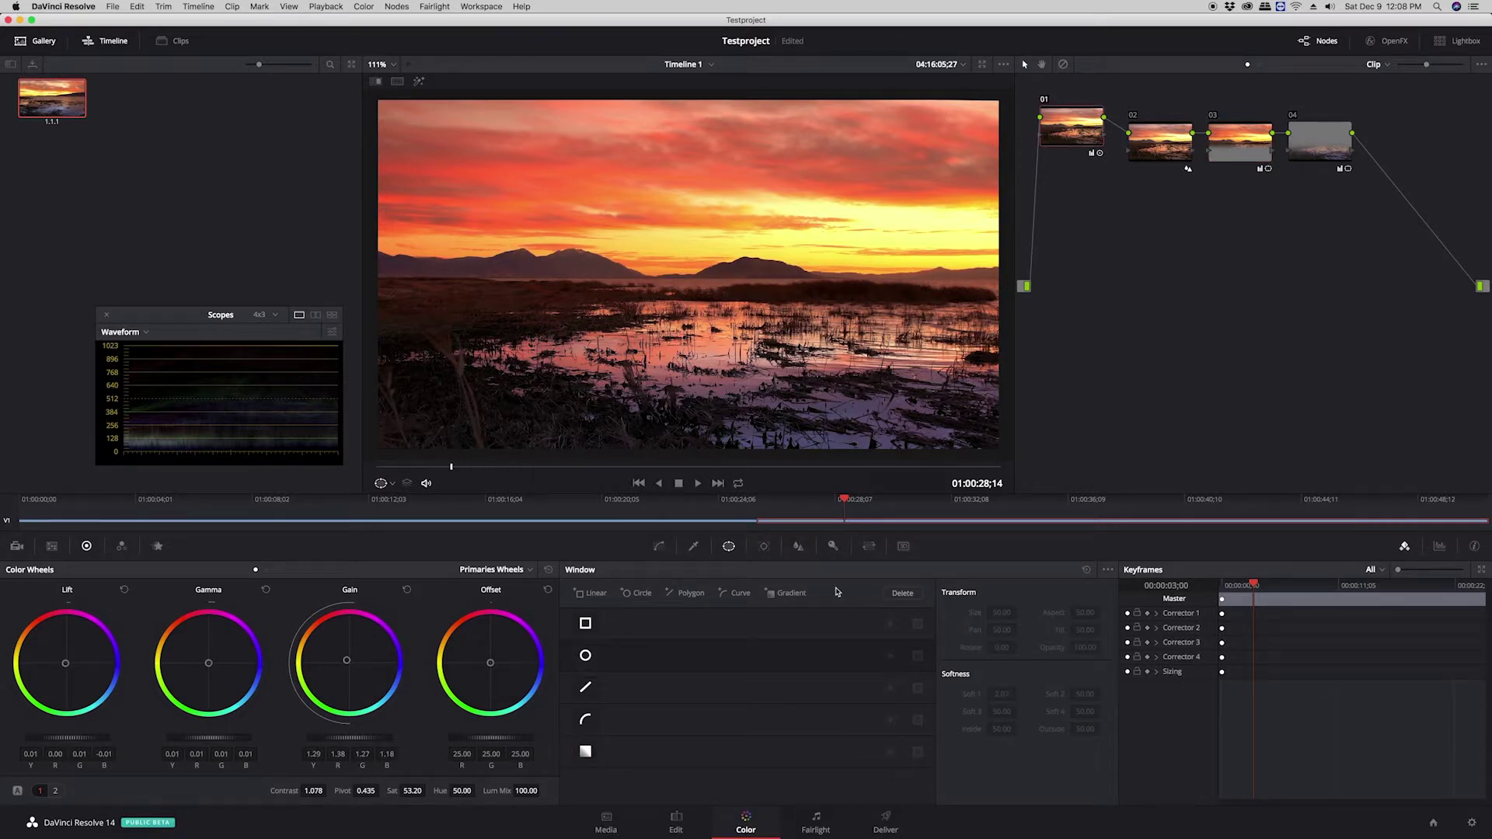
{"action": "left_click_drag", "start_coordinate": [1253, 584], "coordinate": [1222, 584]}
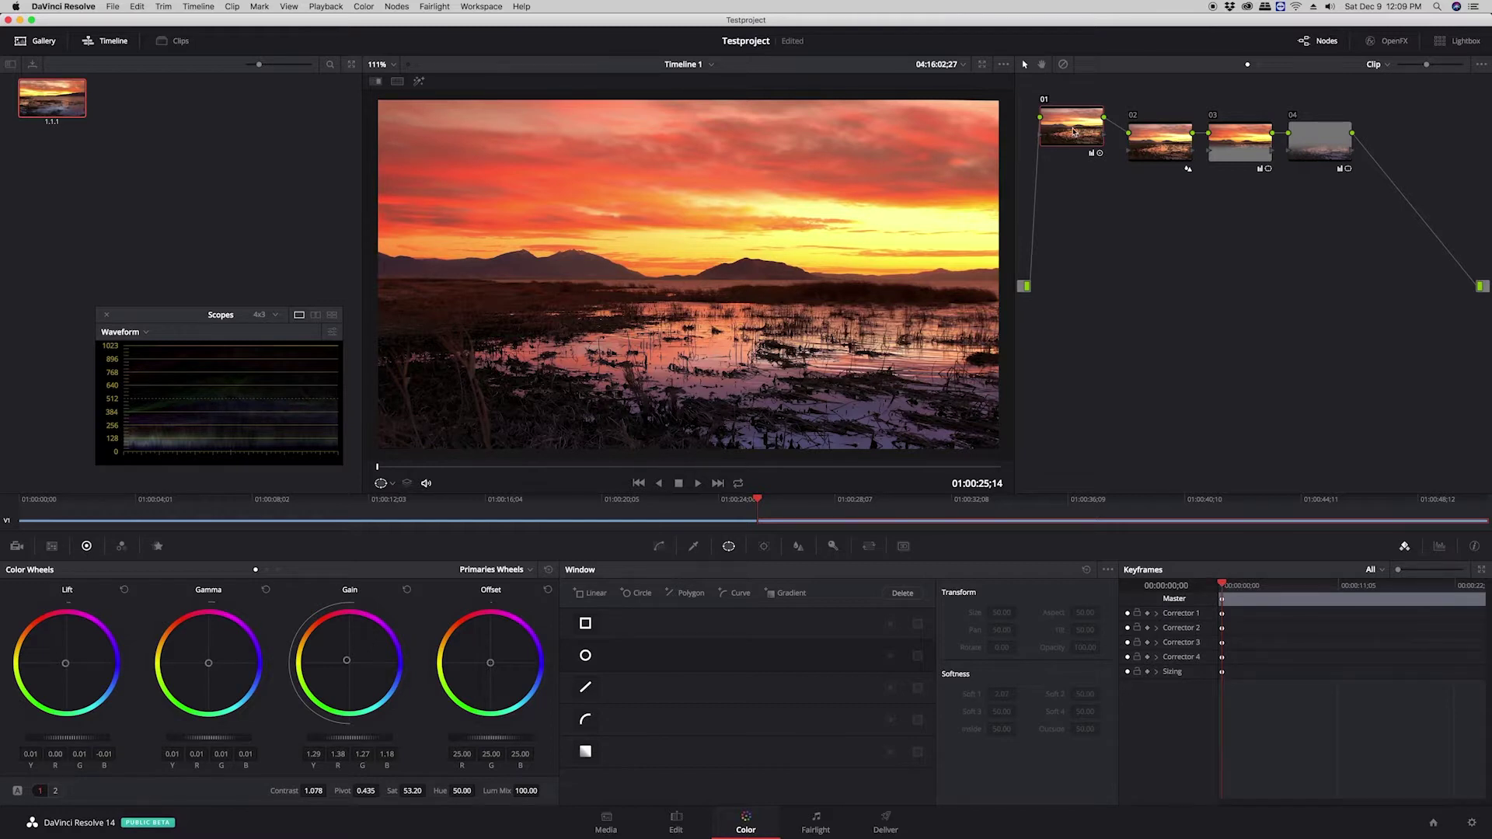
{"action": "left_click", "coordinate": [1148, 614]}
Darken node 01 at the second clip's last frame with Gain Y 0.97, red 1.04, green 0.96, blue 0.90, and Gamma -0.02
{"action": "left_click_drag", "start_coordinate": [1226, 586], "coordinate": [1483, 606]}
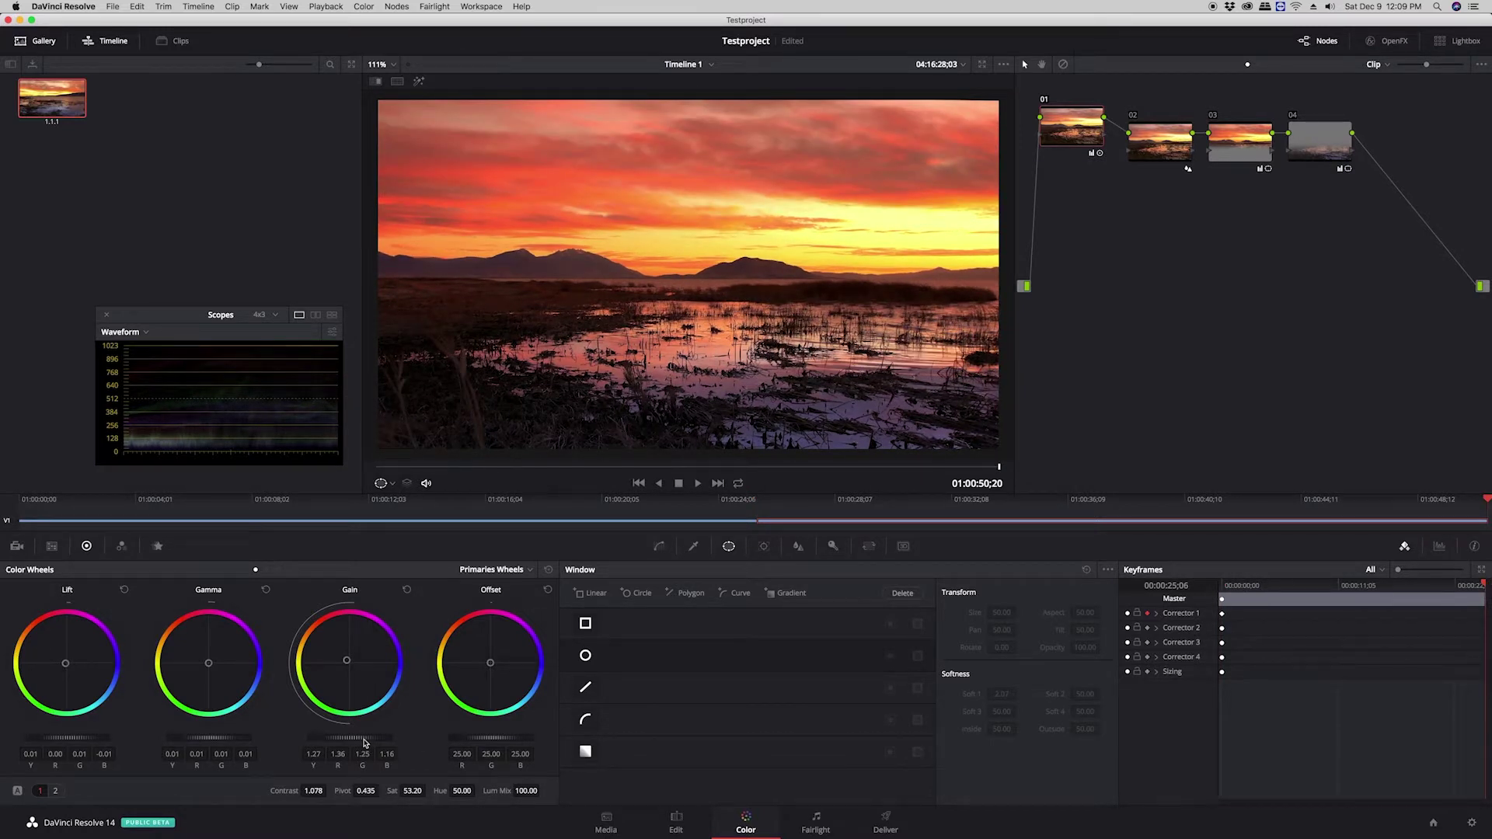
{"action": "left_click_drag", "start_coordinate": [367, 740], "coordinate": [323, 740]}
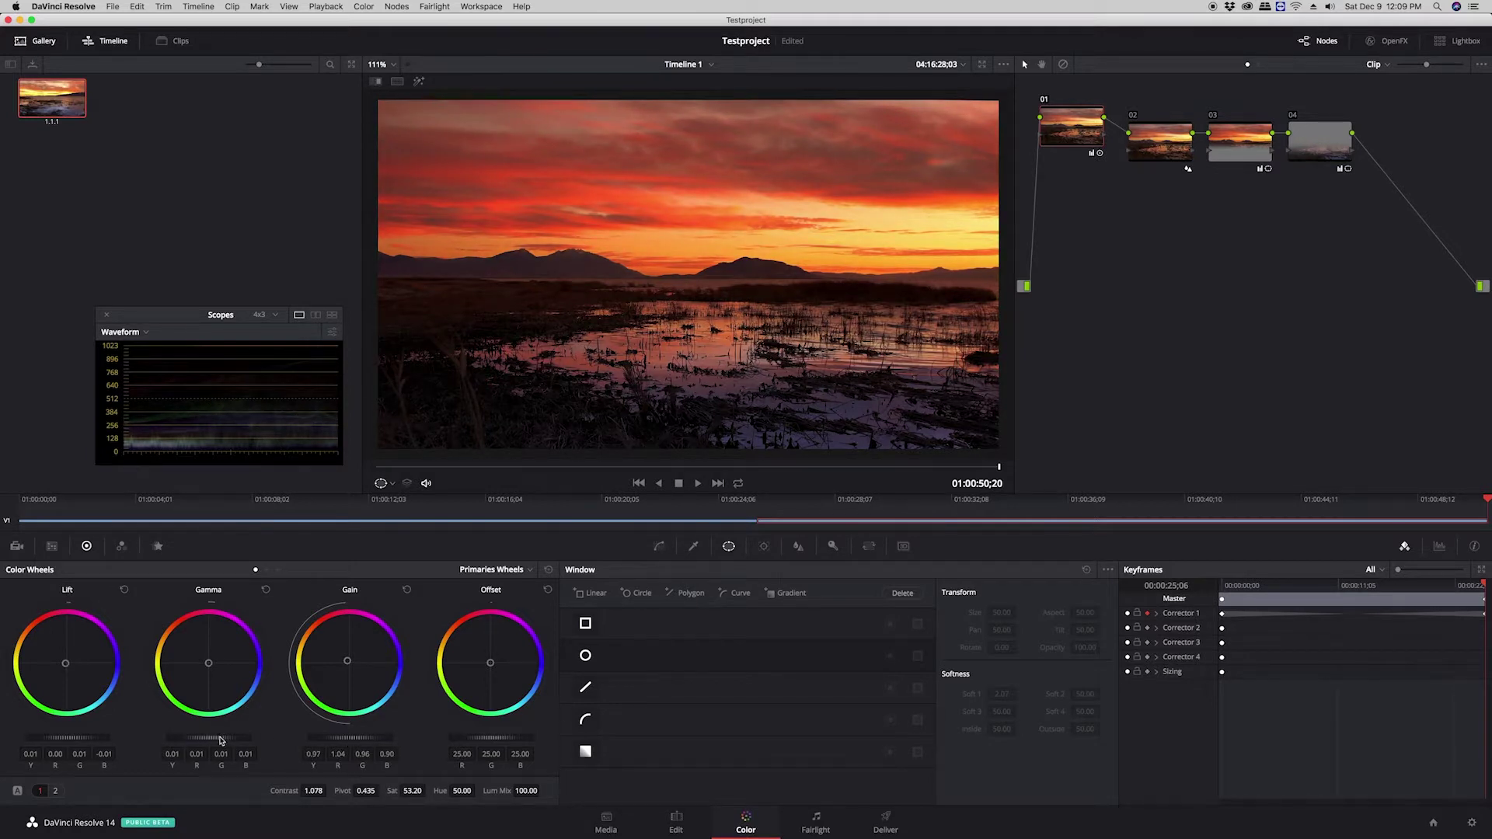
{"action": "left_click_drag", "start_coordinate": [222, 737], "coordinate": [210, 737]}
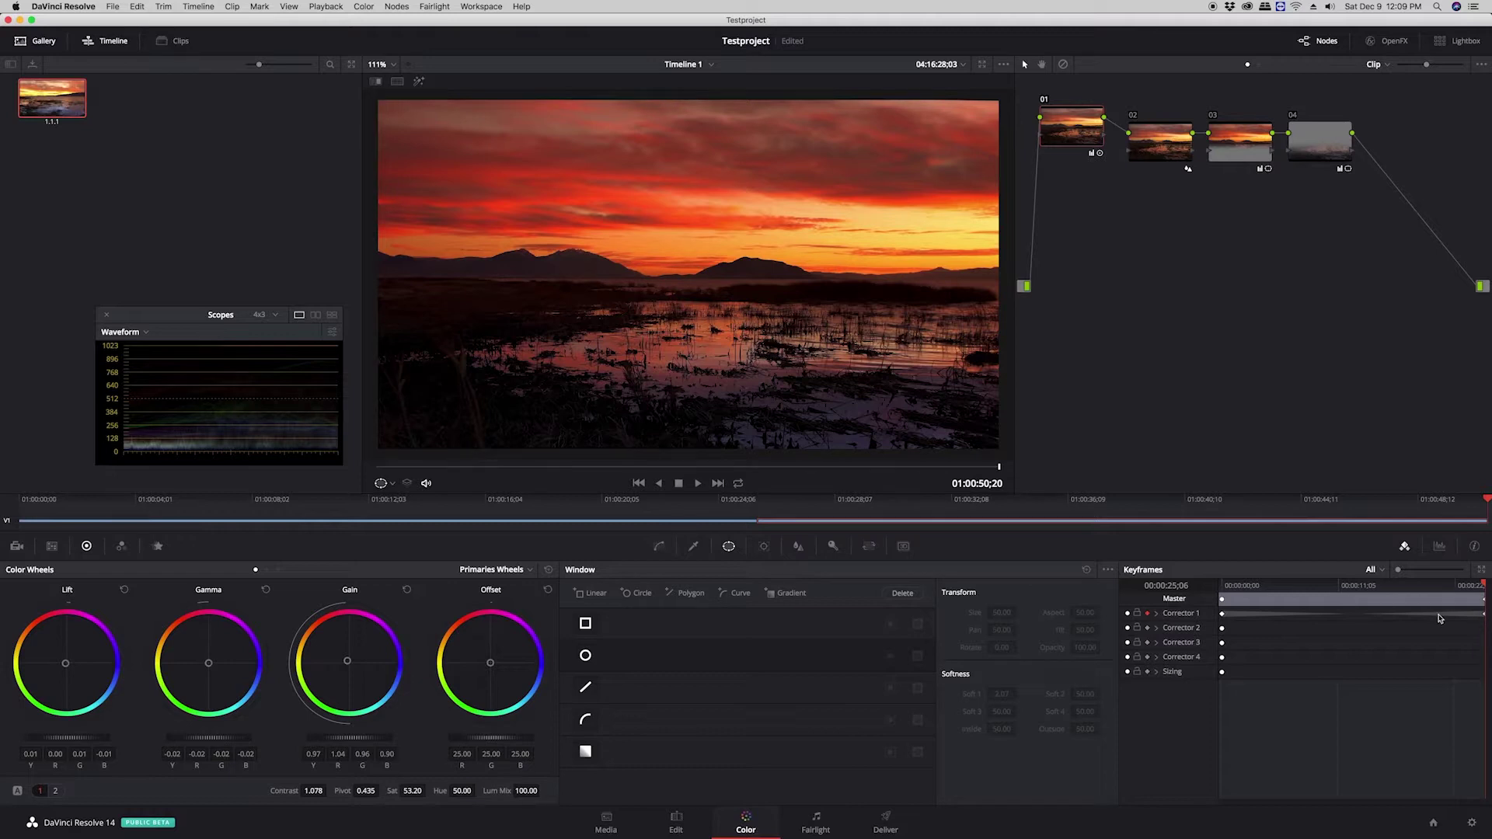
Turn on automatic keyframing for node 03 and darken its Gain at the second clip's last frame to red 0.96, green 0.85, blue 0.74
{"action": "mouse_move", "coordinate": [1484, 587]}
{"action": "left_mouse_down"}
{"action": "mouse_move", "coordinate": [1216, 585]}
{"action": "mouse_move", "coordinate": [1414, 590]}
{"action": "mouse_move", "coordinate": [1489, 612]}
{"action": "left_mouse_up"}
{"action": "left_click", "coordinate": [1241, 153]}
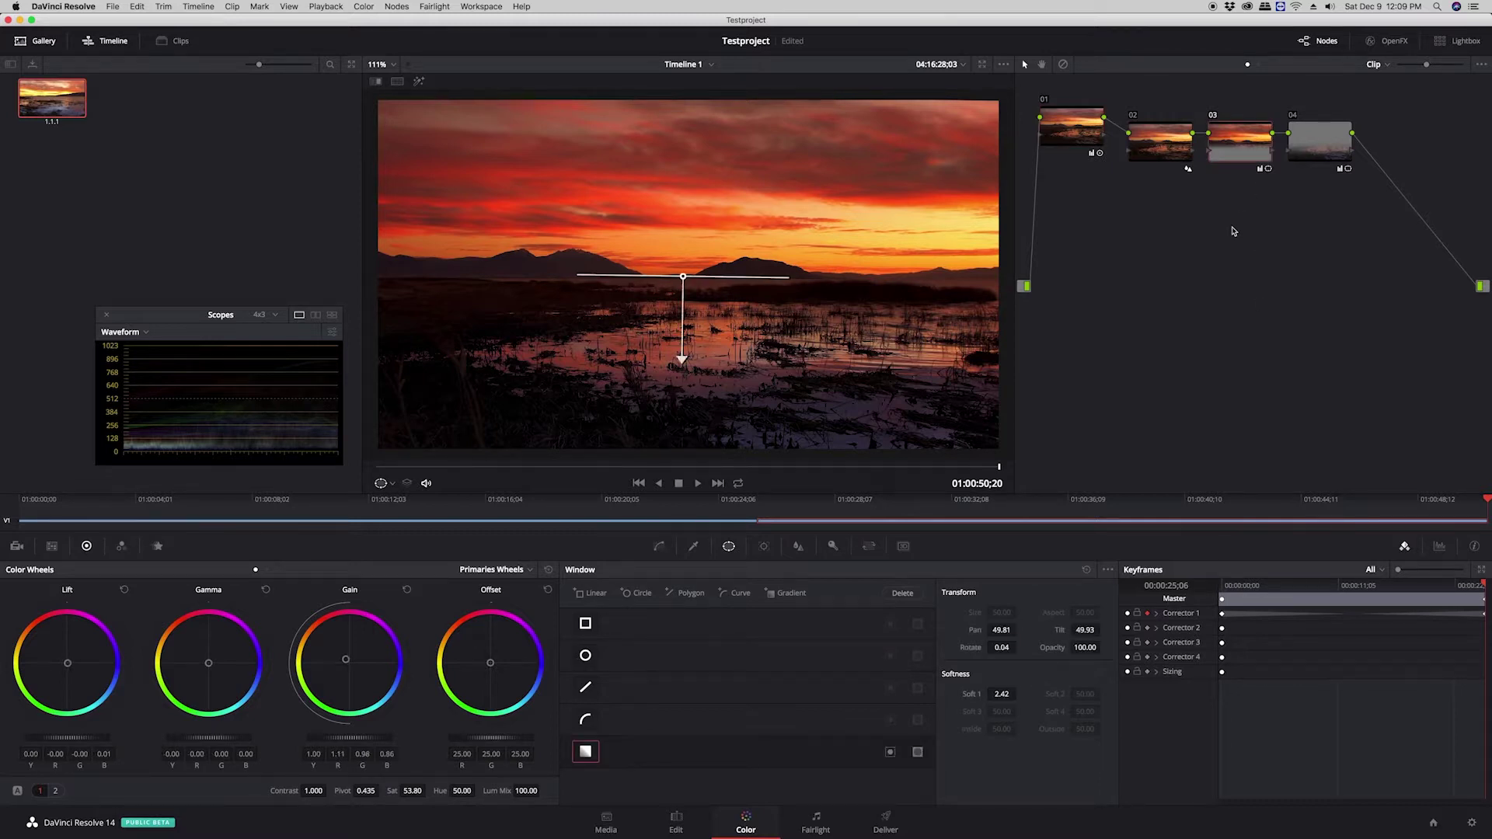
{"action": "left_click", "coordinate": [1147, 643]}
{"action": "left_click_drag", "start_coordinate": [342, 736], "coordinate": [295, 737]}
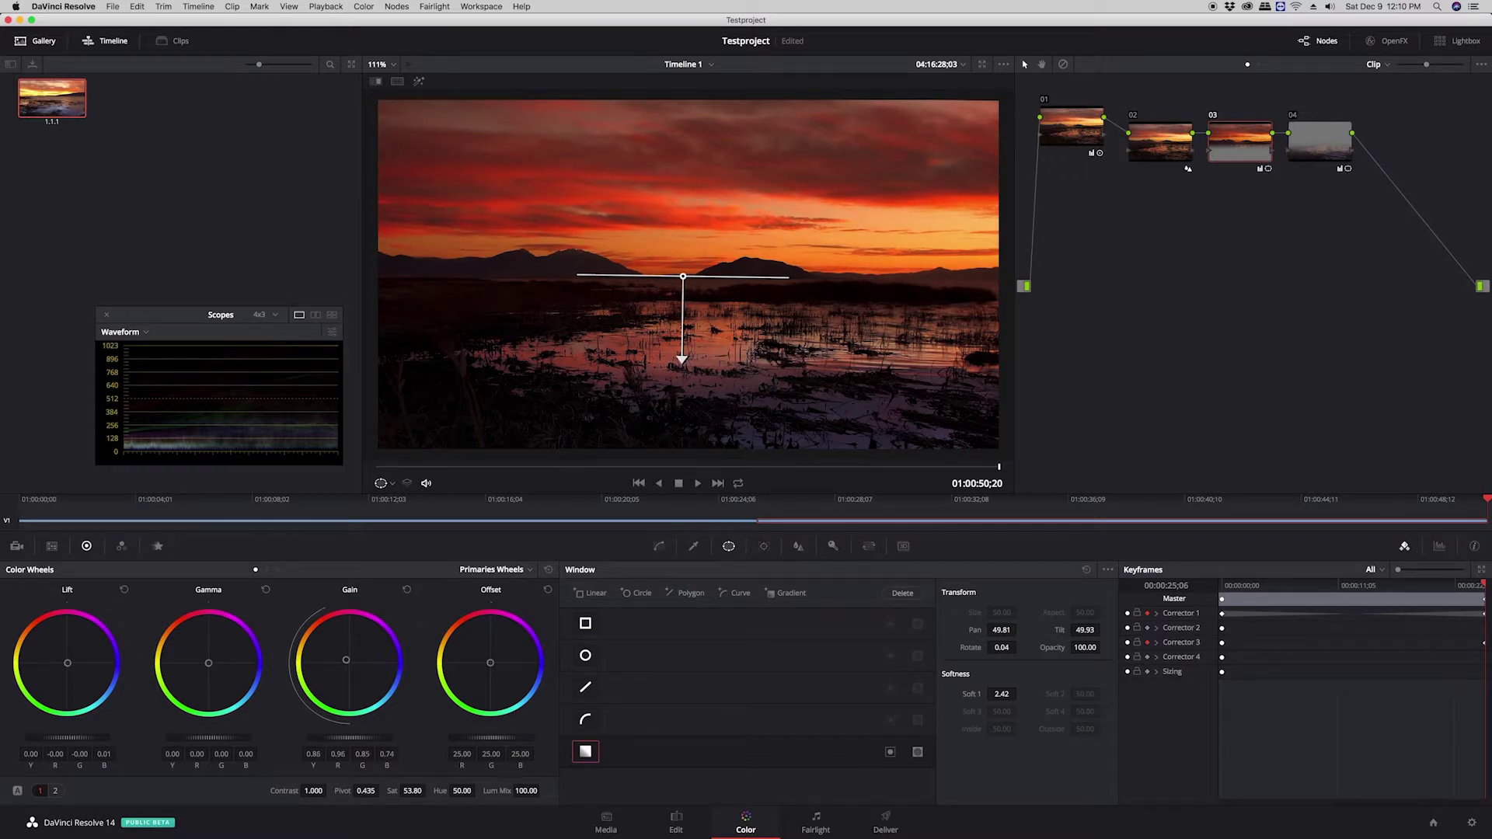
Brighten node 03 at the second clip's first frame to Gain Y 0.94, red 1.05, green 0.92, blue 0.81
{"action": "left_click_drag", "start_coordinate": [1480, 585], "coordinate": [1055, 592]}
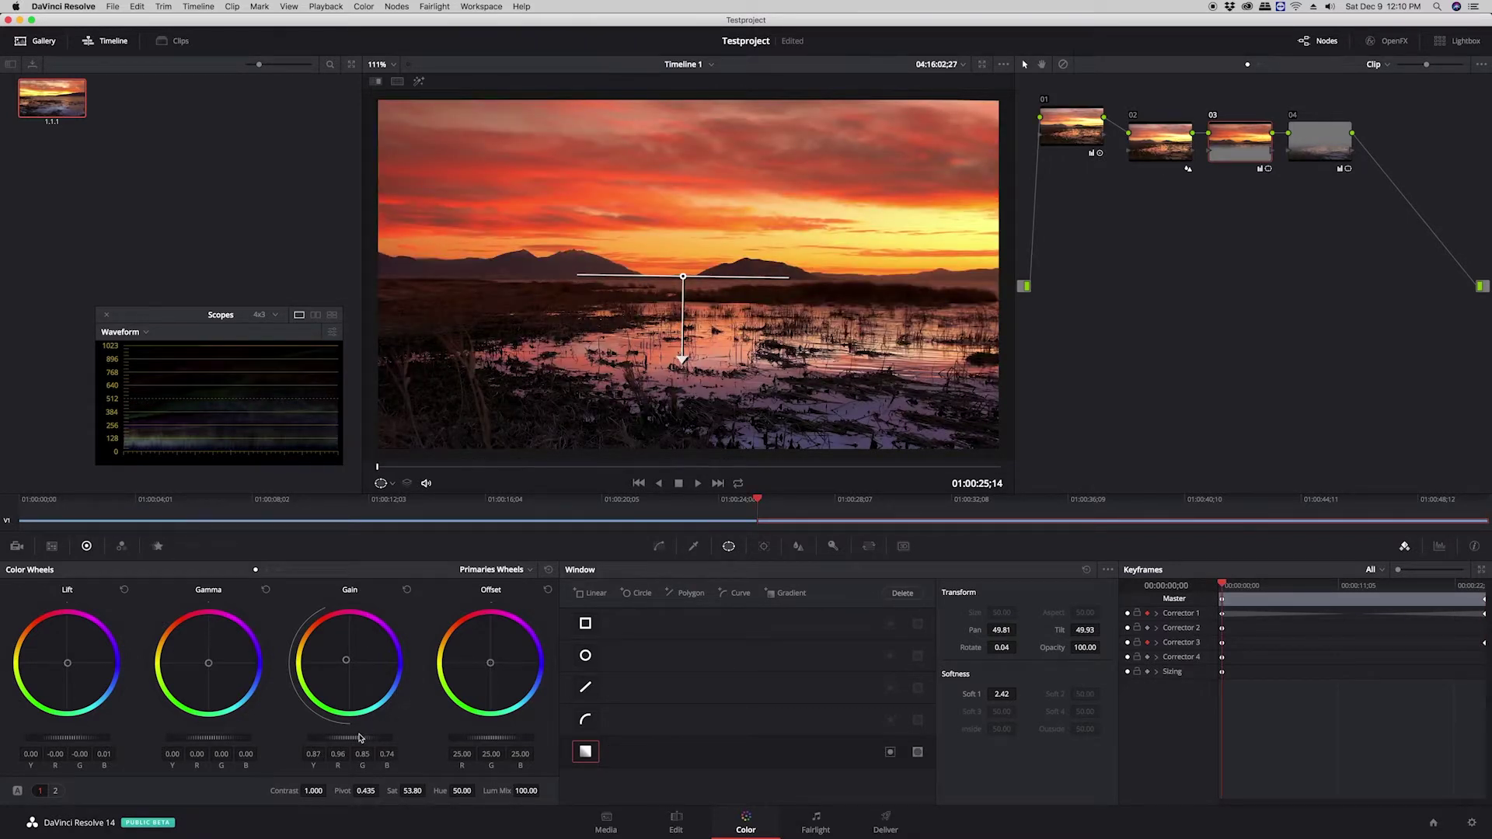
{"action": "left_click_drag", "start_coordinate": [350, 737], "coordinate": [380, 736]}
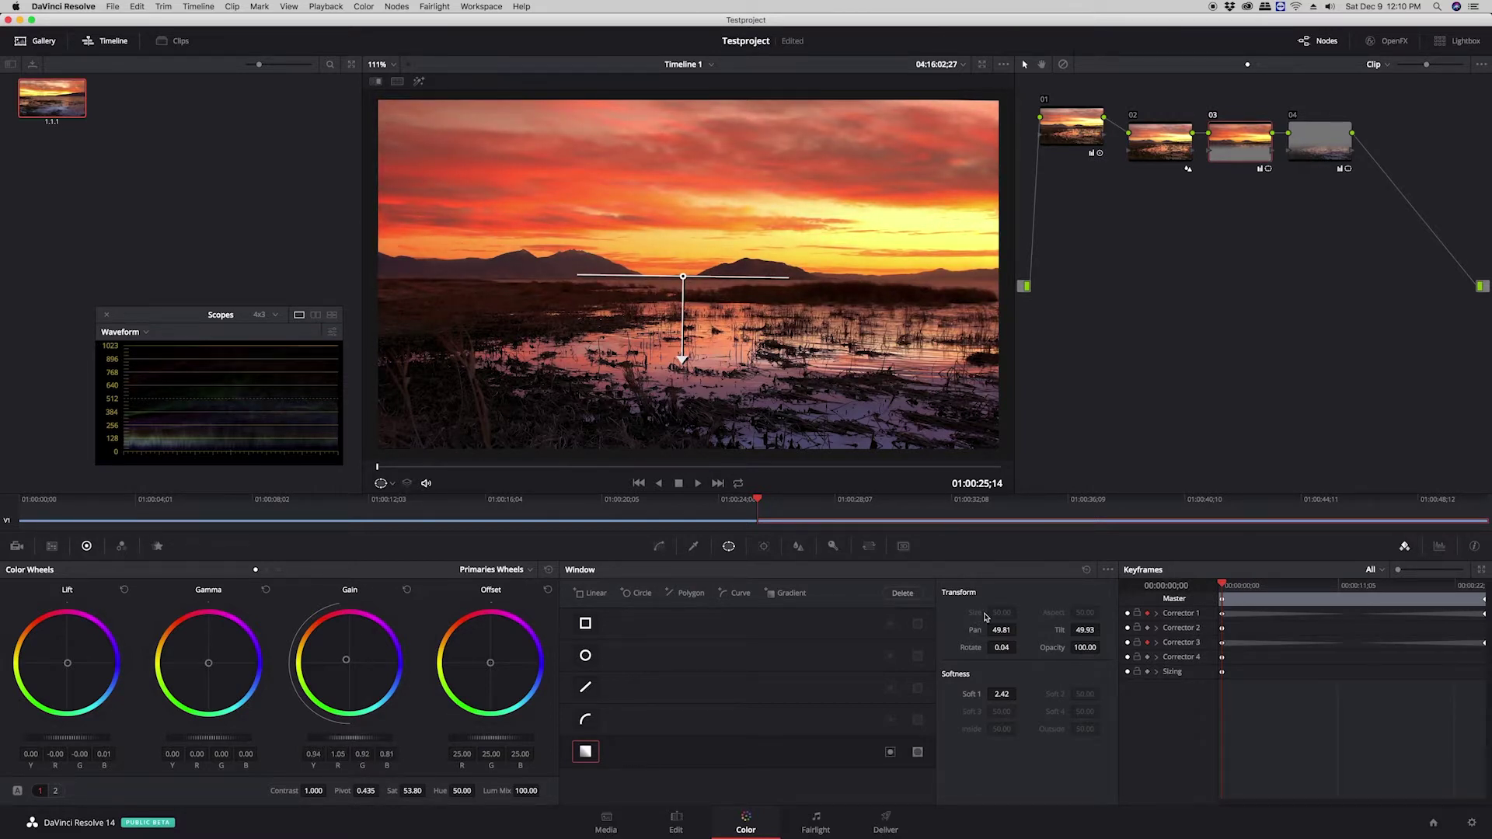
{"action": "mouse_move", "coordinate": [1250, 589]}
{"action": "left_mouse_down"}
{"action": "mouse_move", "coordinate": [1402, 592]}
{"action": "mouse_move", "coordinate": [1222, 589]}
{"action": "left_mouse_up"}
Compare the second clip with all nodes bypassed and enabled, and with only node 03 disabled and enabled
{"action": "key", "text": "alt+d"}
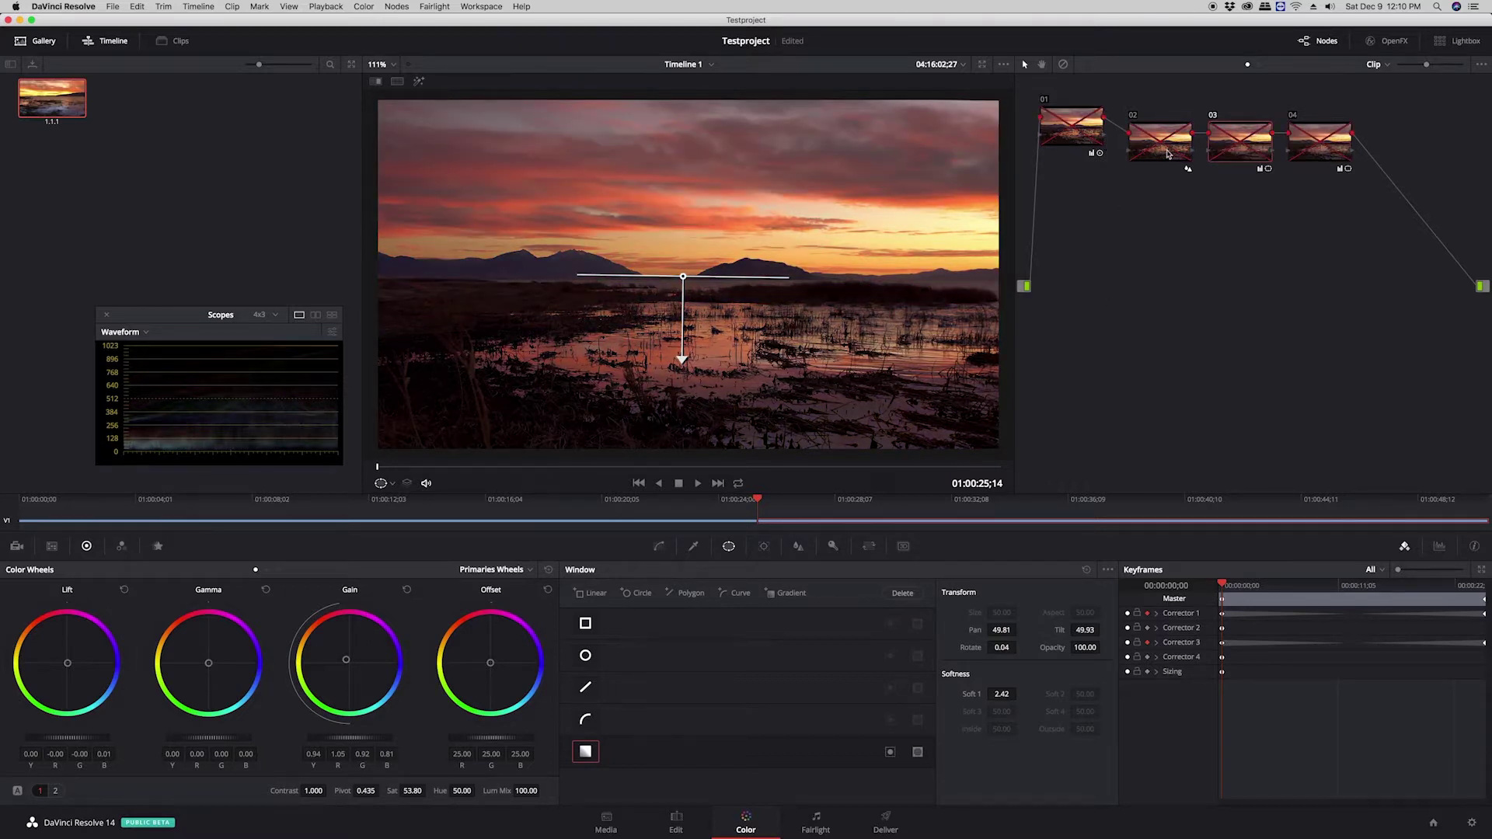
{"action": "key", "text": "alt+d"}
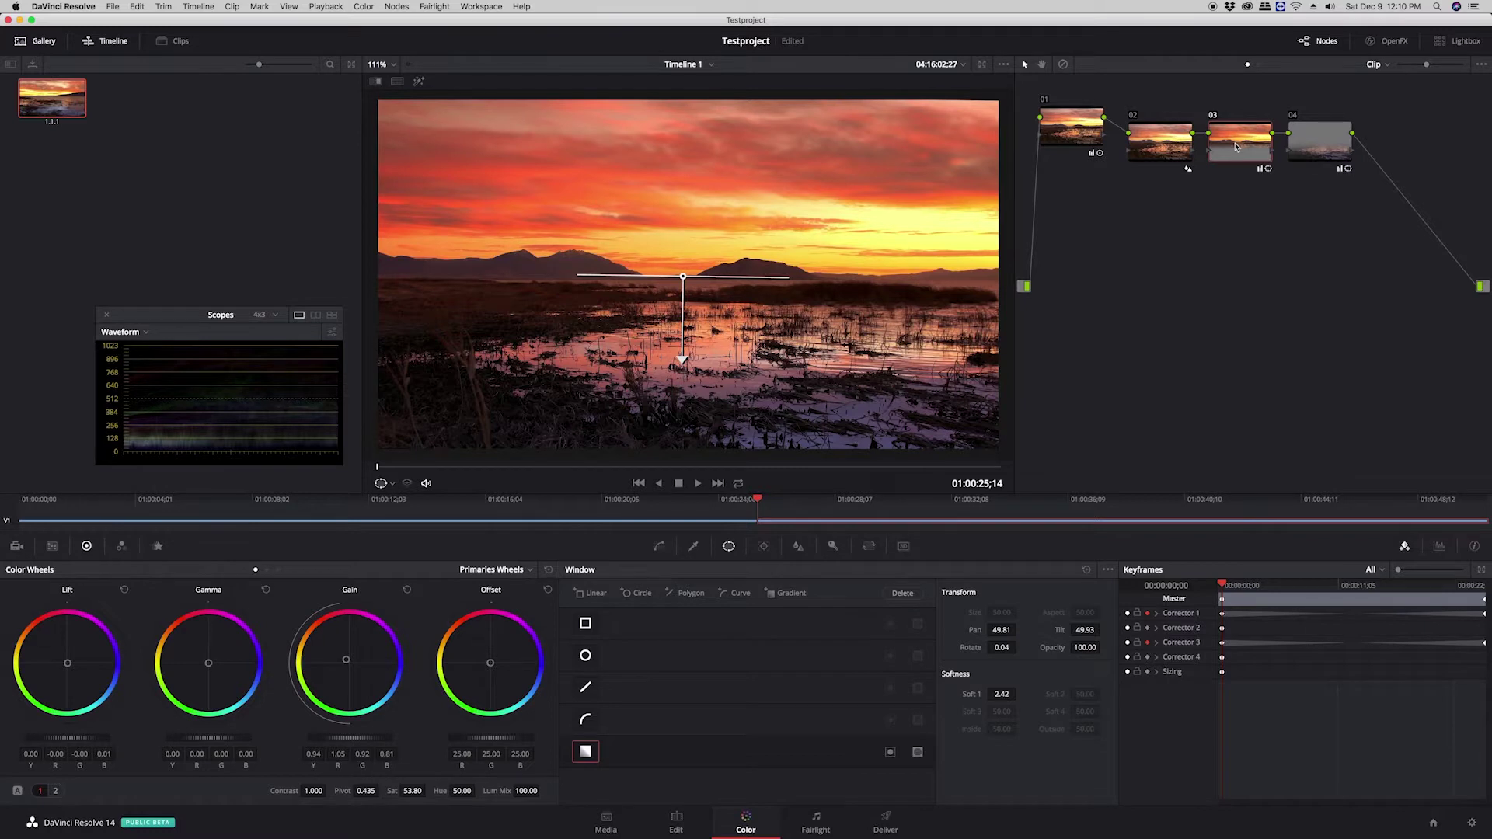
{"action": "key", "text": "super+d"}
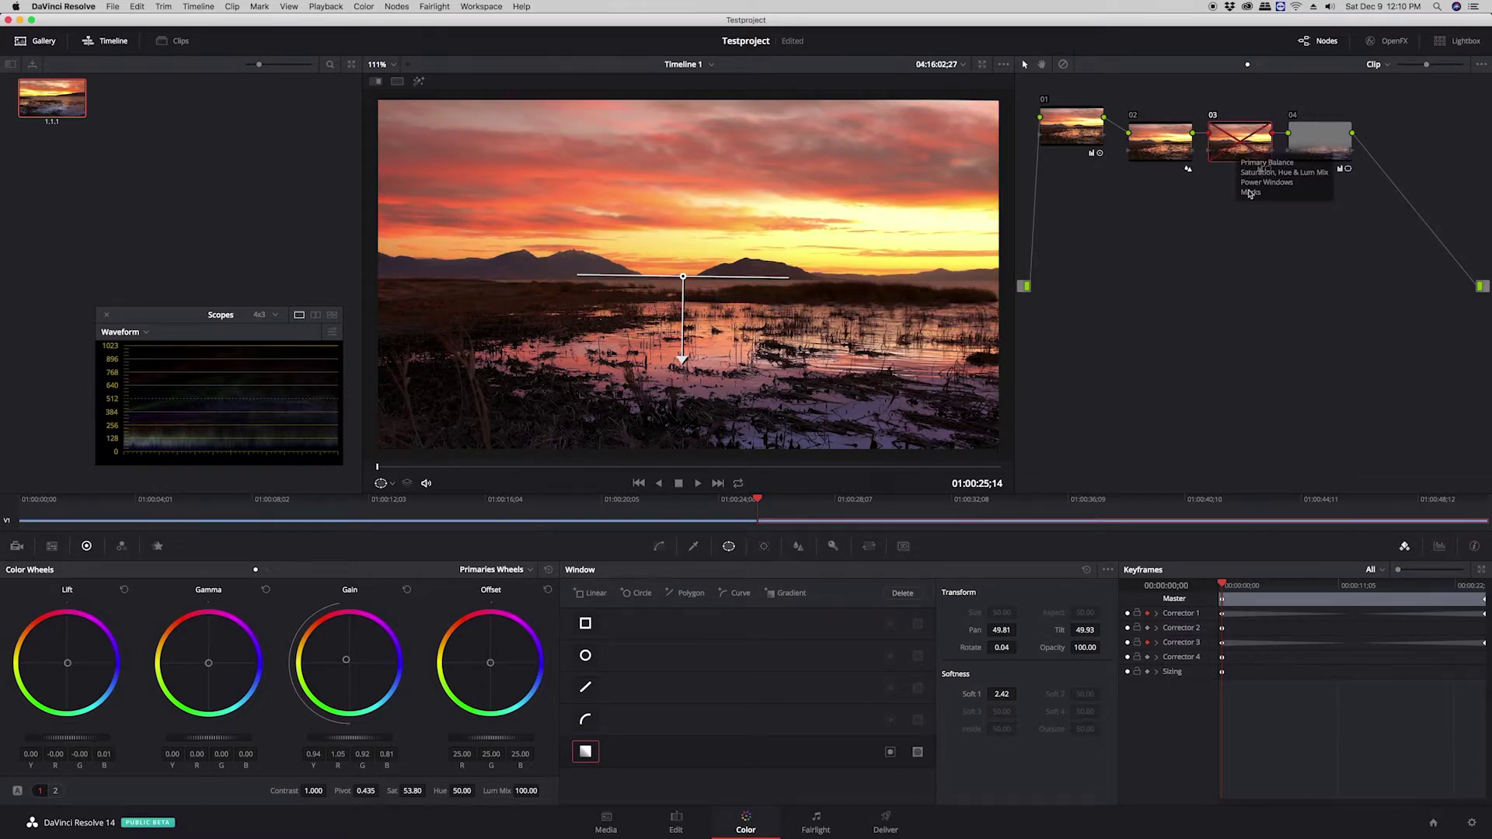
{"action": "key", "text": "super+d"}
{"action": "key", "text": "super+d"}
{"action": "key", "text": "super+d"}
{"action": "key", "text": "super+d"}
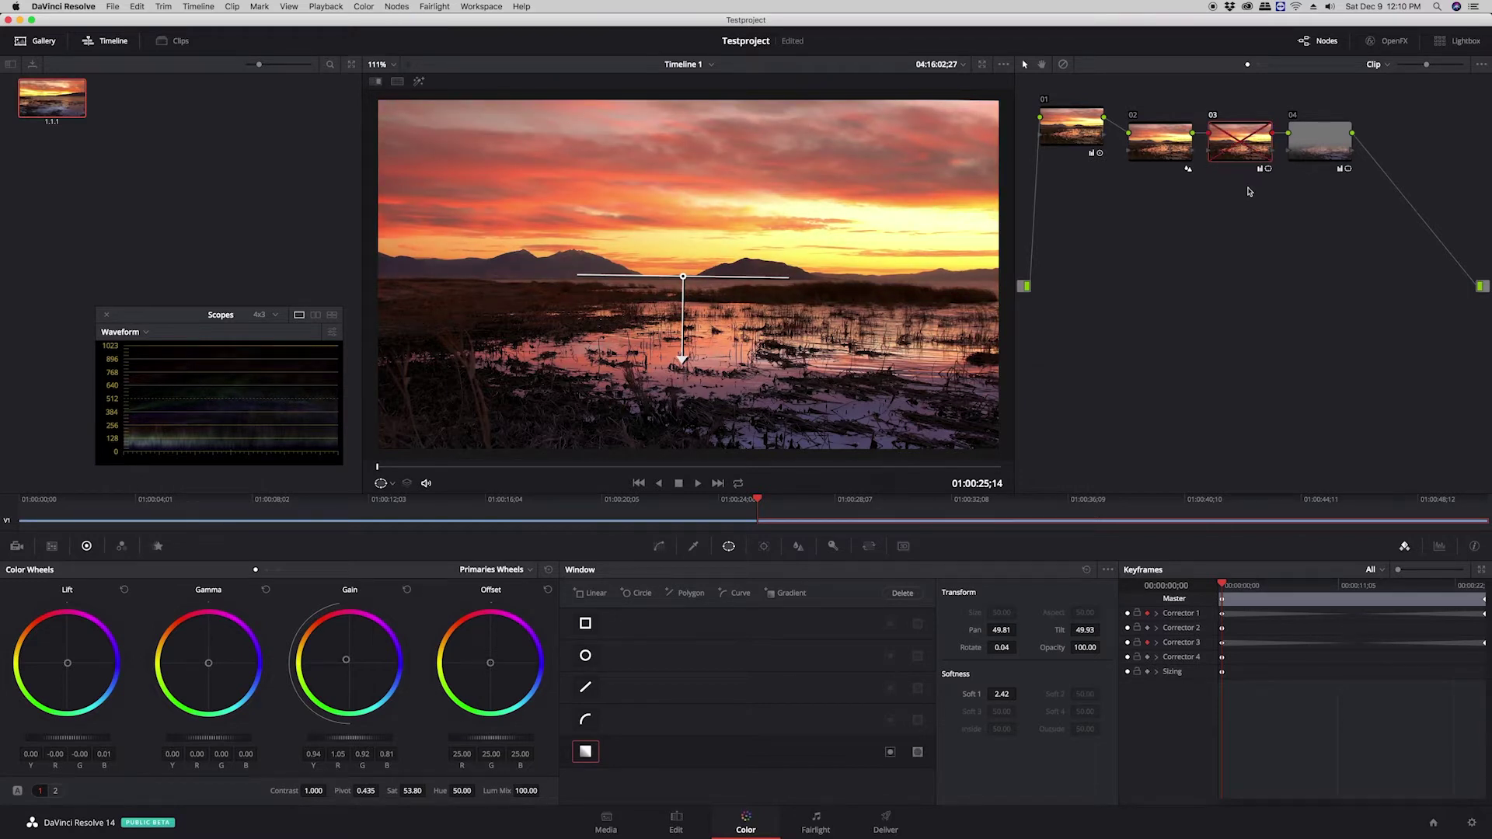
{"action": "key", "text": "super+d"}
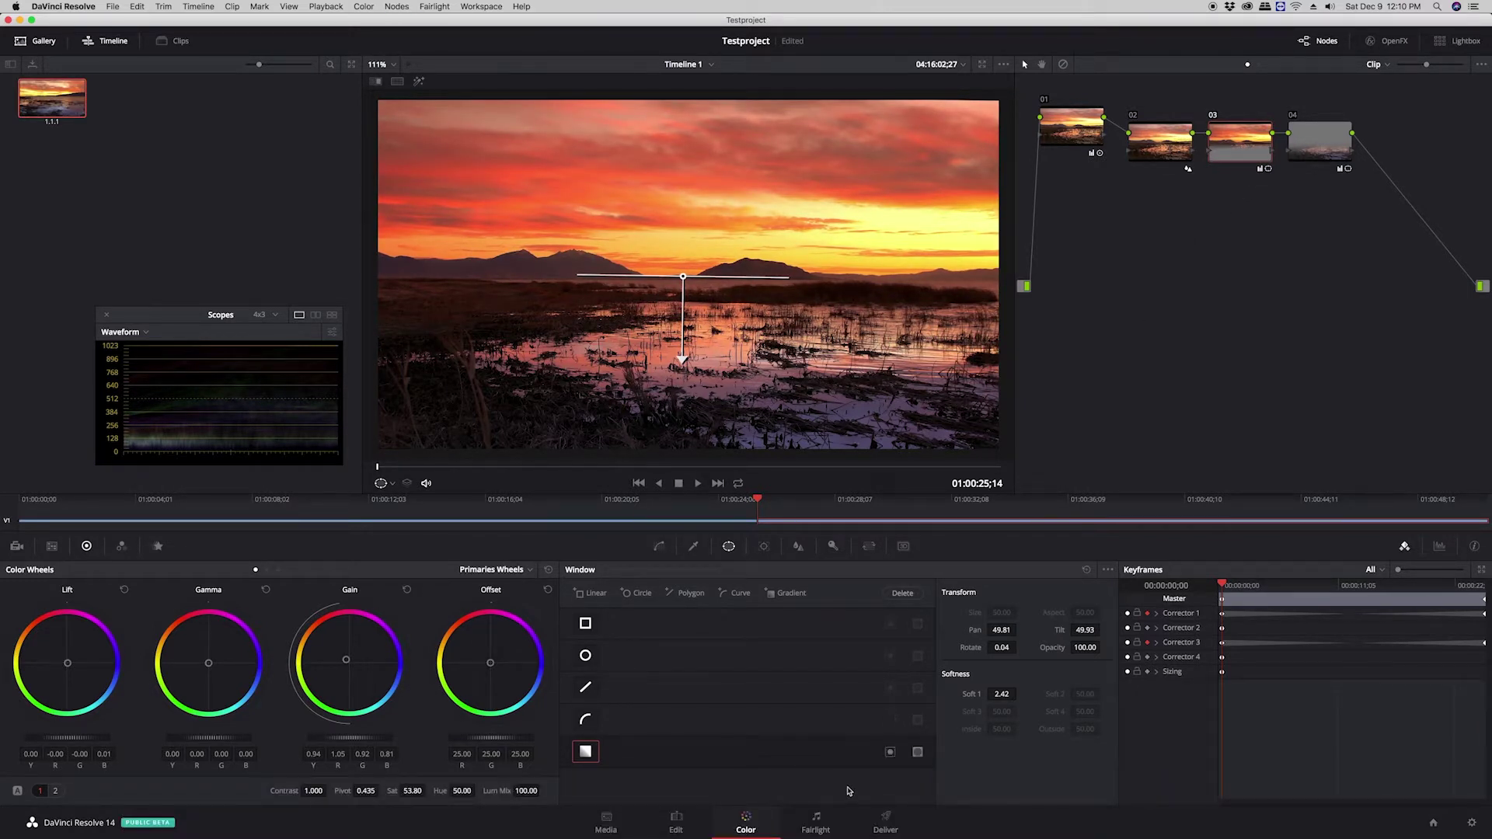
Look at the Fairlight page, go to the Deliver page and close the floating Scopes window
{"action": "left_click", "coordinate": [817, 819]}
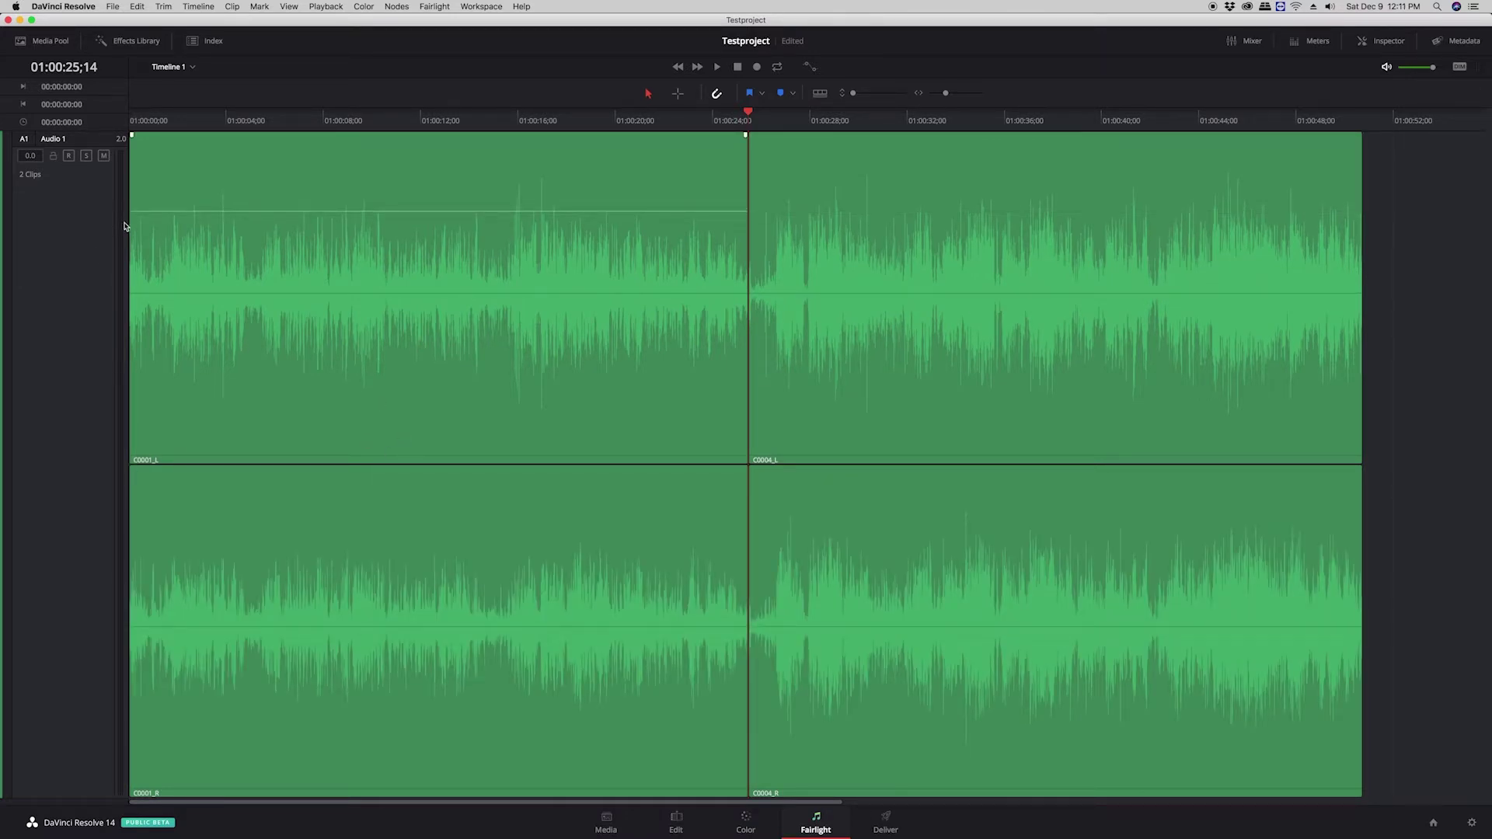
{"action": "left_click", "coordinate": [889, 825]}
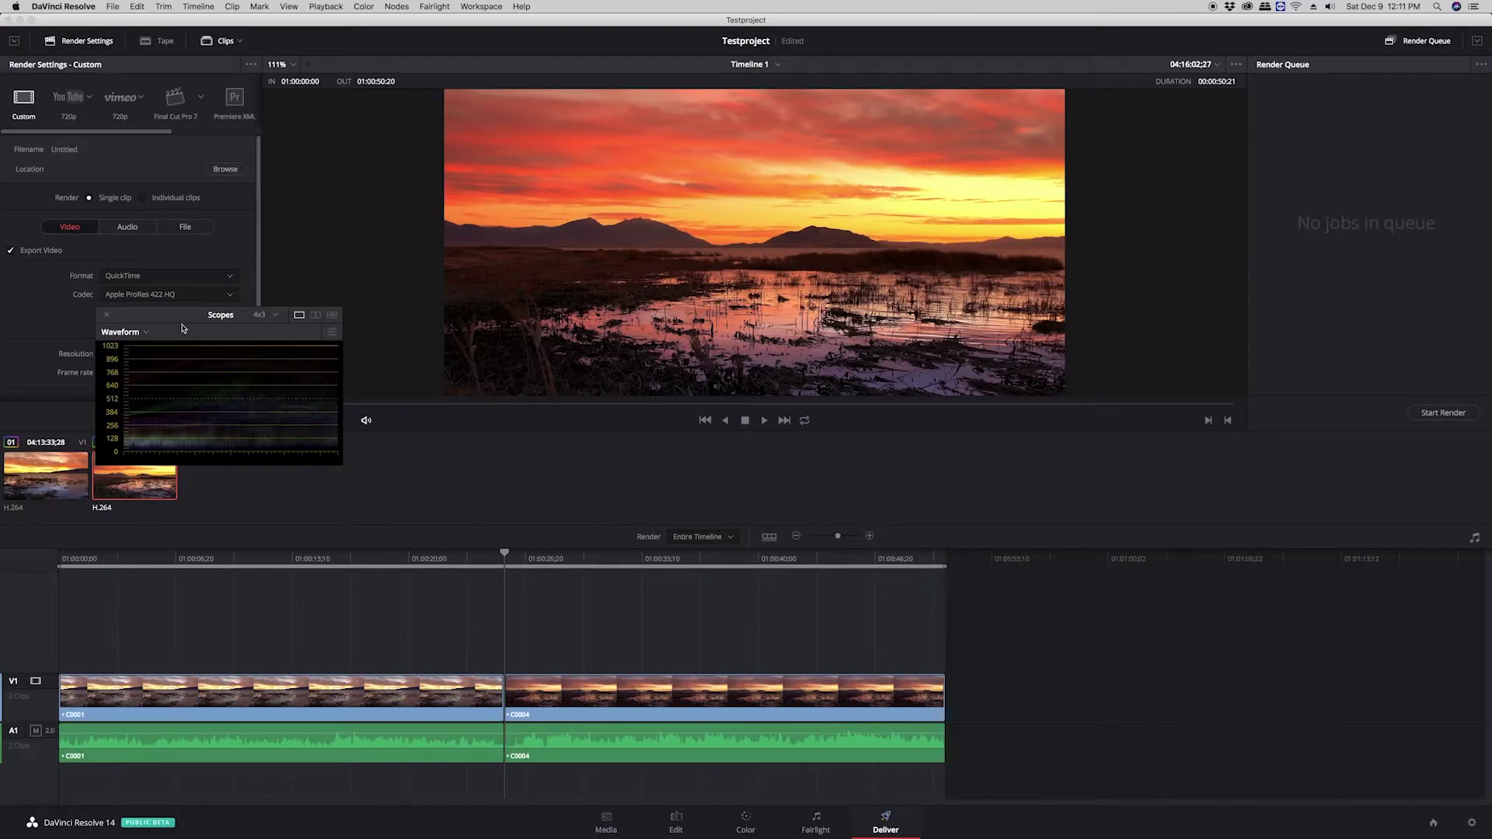
{"action": "left_click_drag", "start_coordinate": [174, 321], "coordinate": [542, 461]}
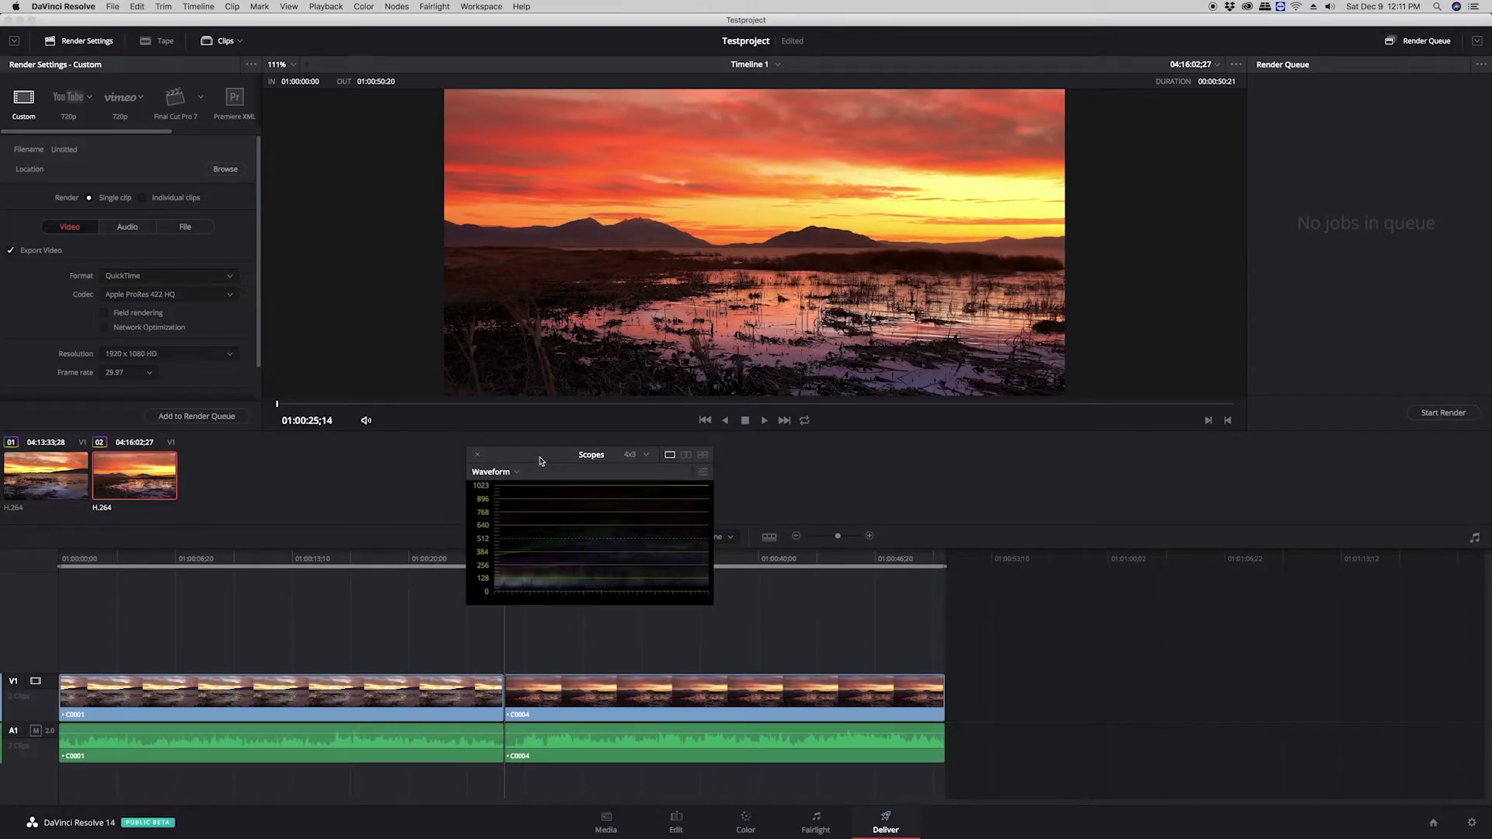
{"action": "left_click", "coordinate": [478, 457]}
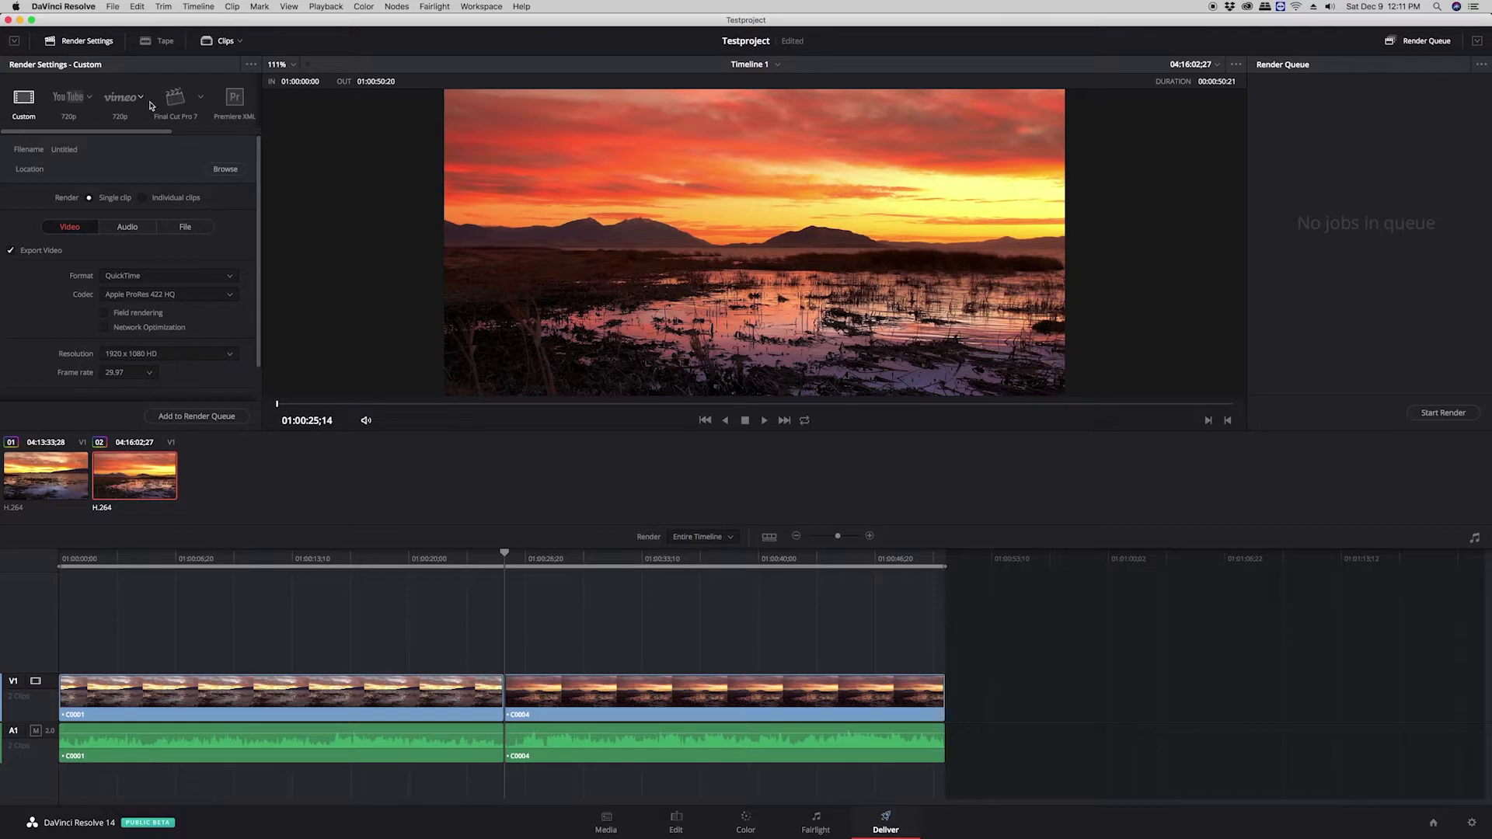
Look through the render presets and set the render location to the Video volume
{"action": "scroll", "coordinate": [122, 128], "scroll_direction": "right", "scroll_amount": 5}
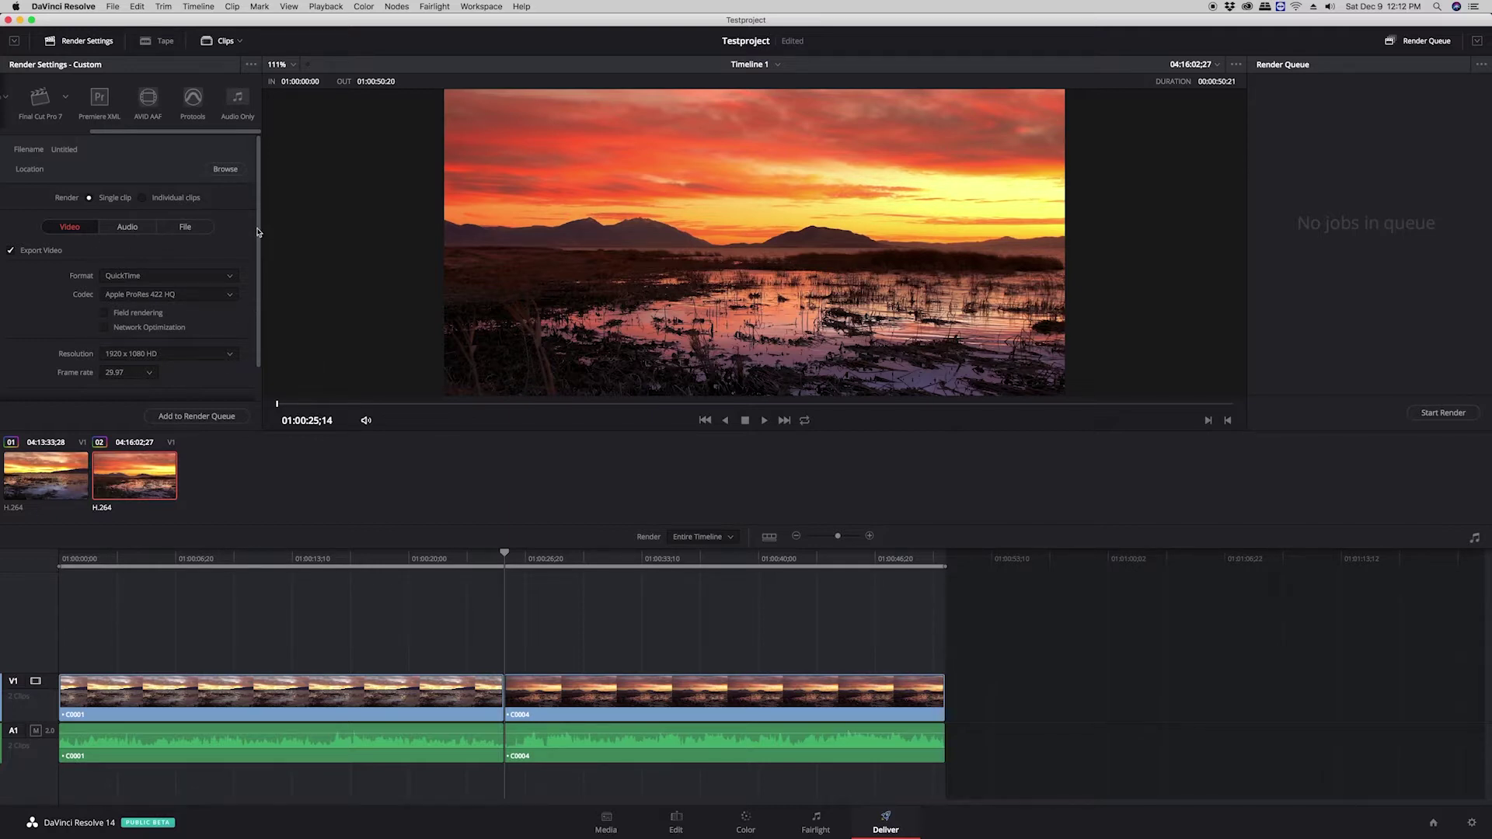
{"action": "left_click_drag", "start_coordinate": [258, 232], "coordinate": [260, 276]}
{"action": "left_click", "coordinate": [85, 172]}
{"action": "left_click", "coordinate": [222, 169]}
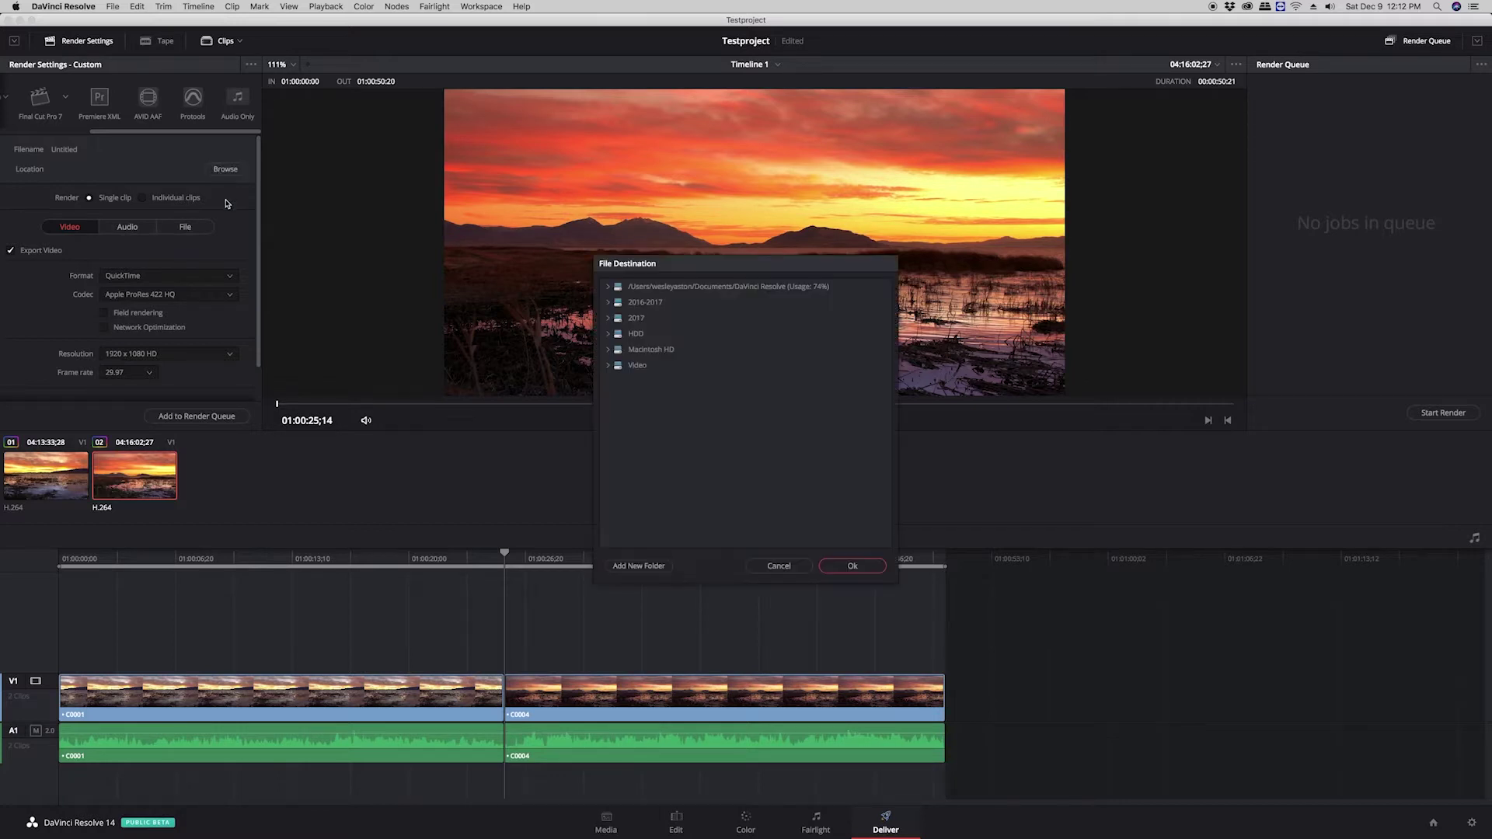
{"action": "left_click", "coordinate": [635, 366]}
{"action": "left_click", "coordinate": [854, 566]}
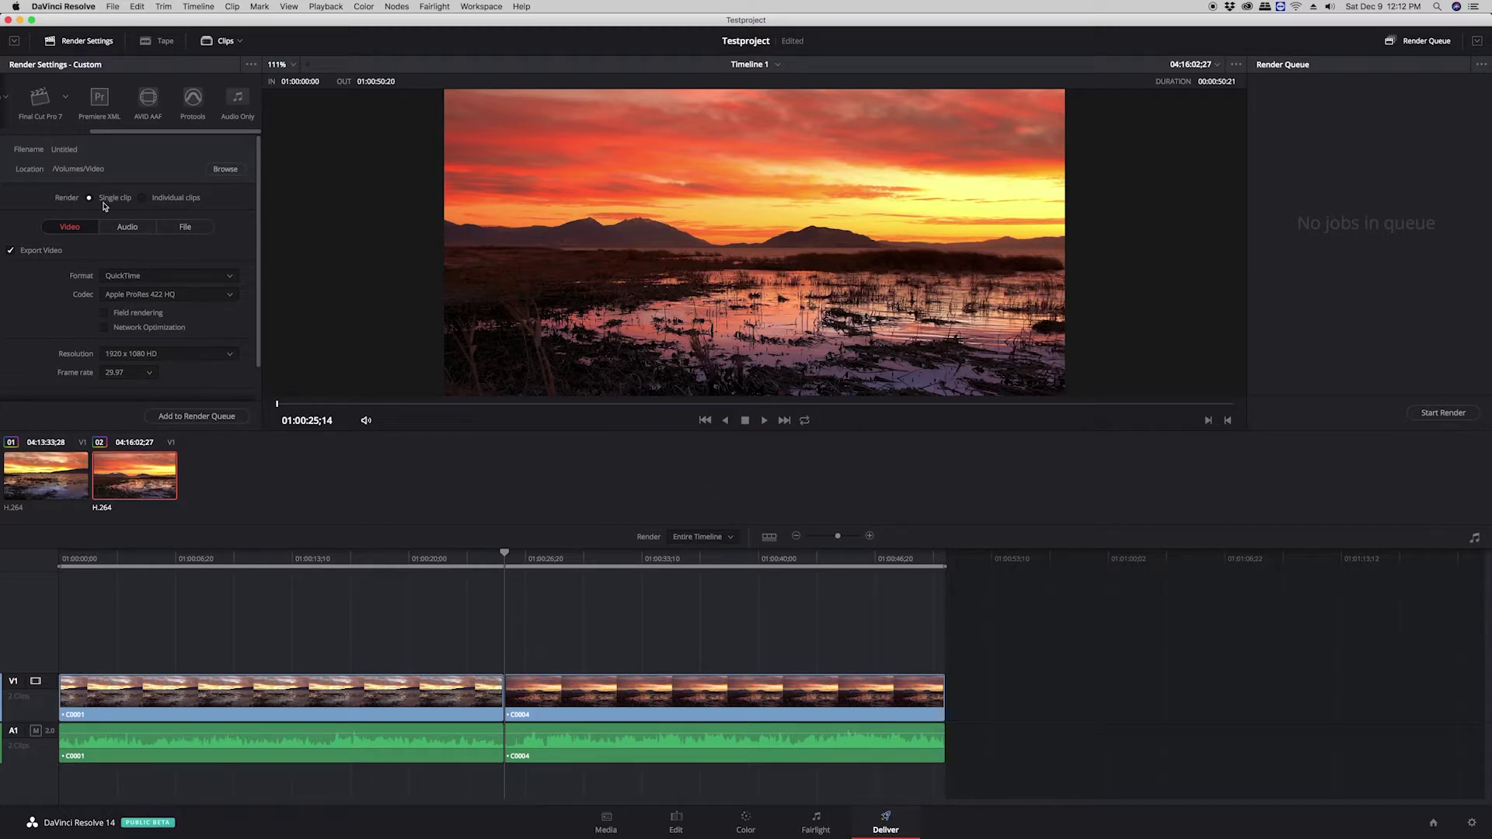
Compare the single clip and individual clips render modes, and choose Individual clips
{"action": "left_click", "coordinate": [143, 199]}
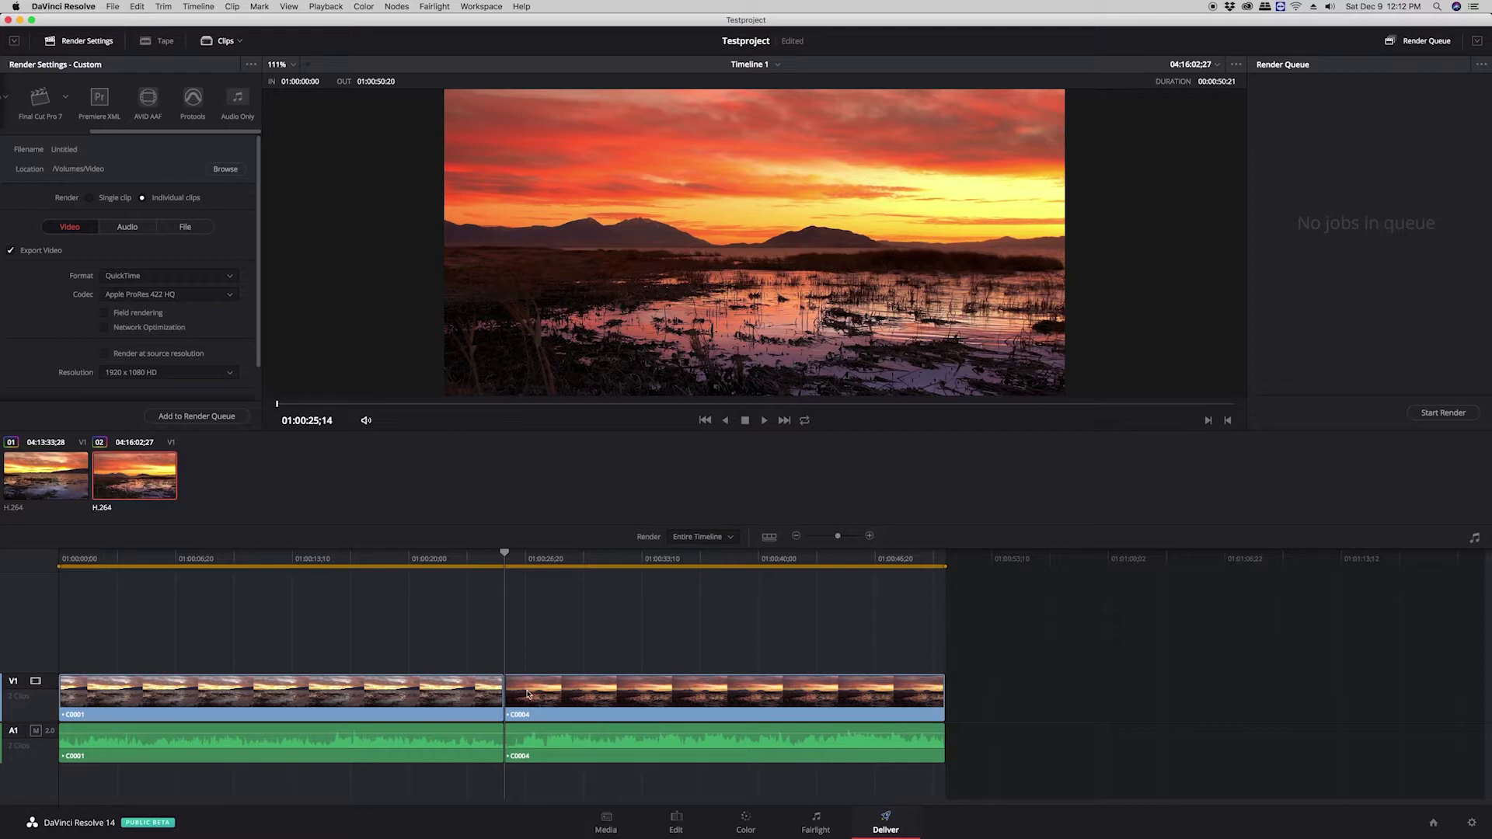
{"action": "left_click", "coordinate": [90, 199]}
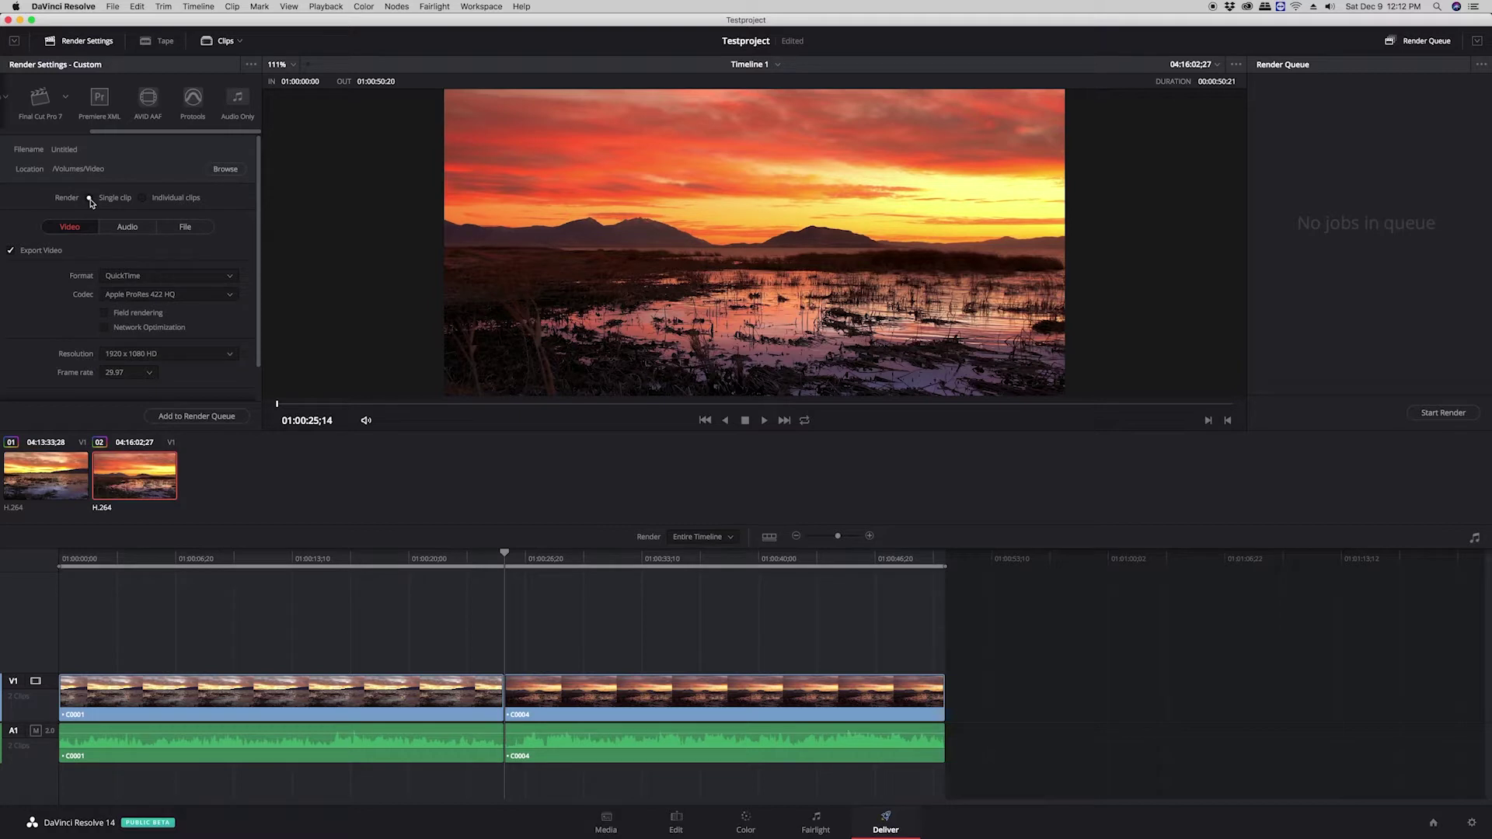
{"action": "left_click", "coordinate": [142, 198]}
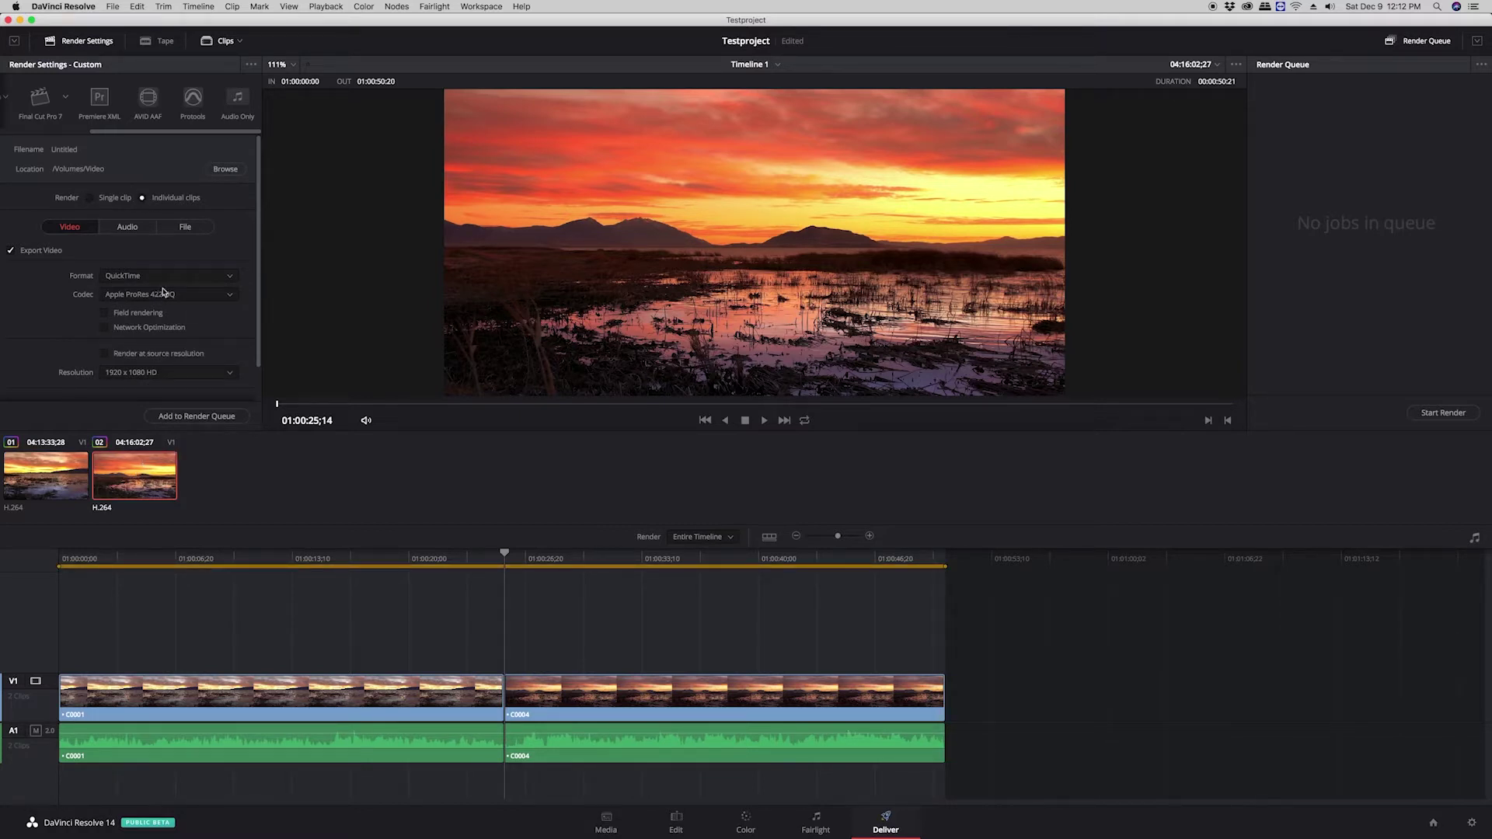
Try MP4 as the export format, return to QuickTime, and review the codecs while keeping Apple ProRes 422 HQ
{"action": "scroll", "coordinate": [253, 247], "scroll_direction": "down", "scroll_amount": 2}
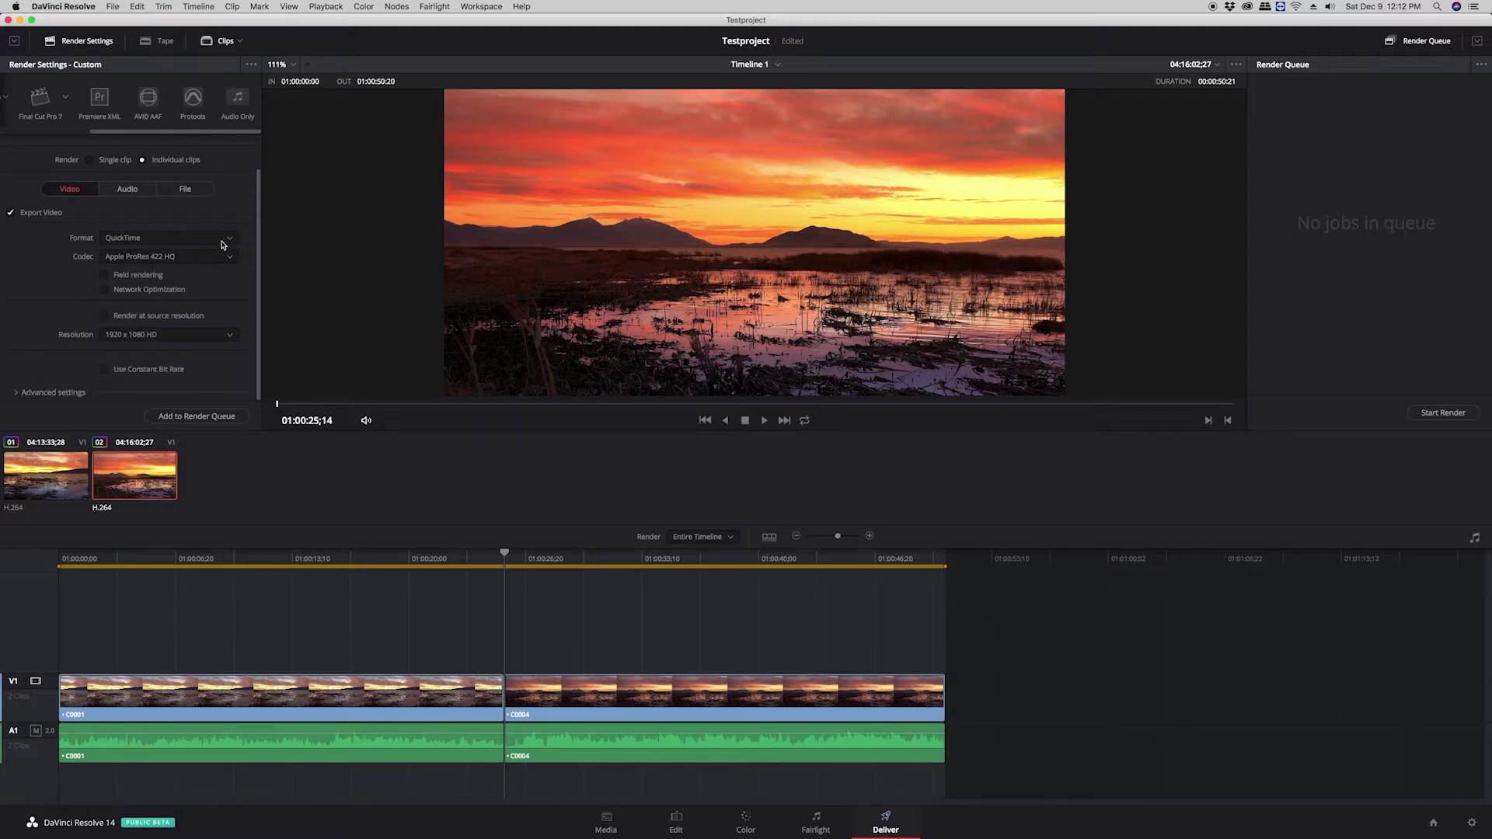
{"action": "left_click", "coordinate": [222, 244]}
{"action": "left_click", "coordinate": [204, 359]}
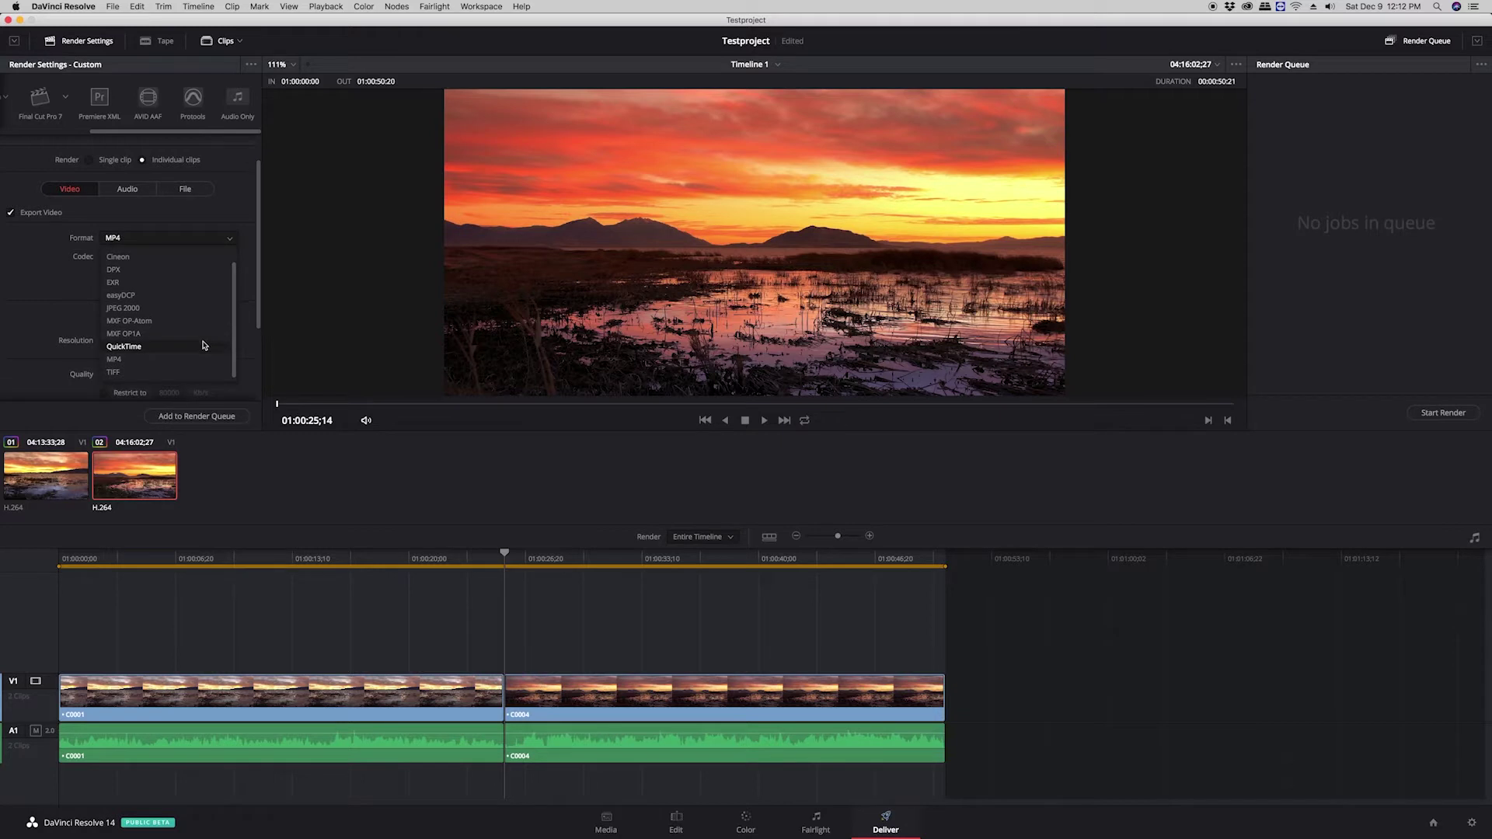
{"action": "left_click", "coordinate": [204, 345]}
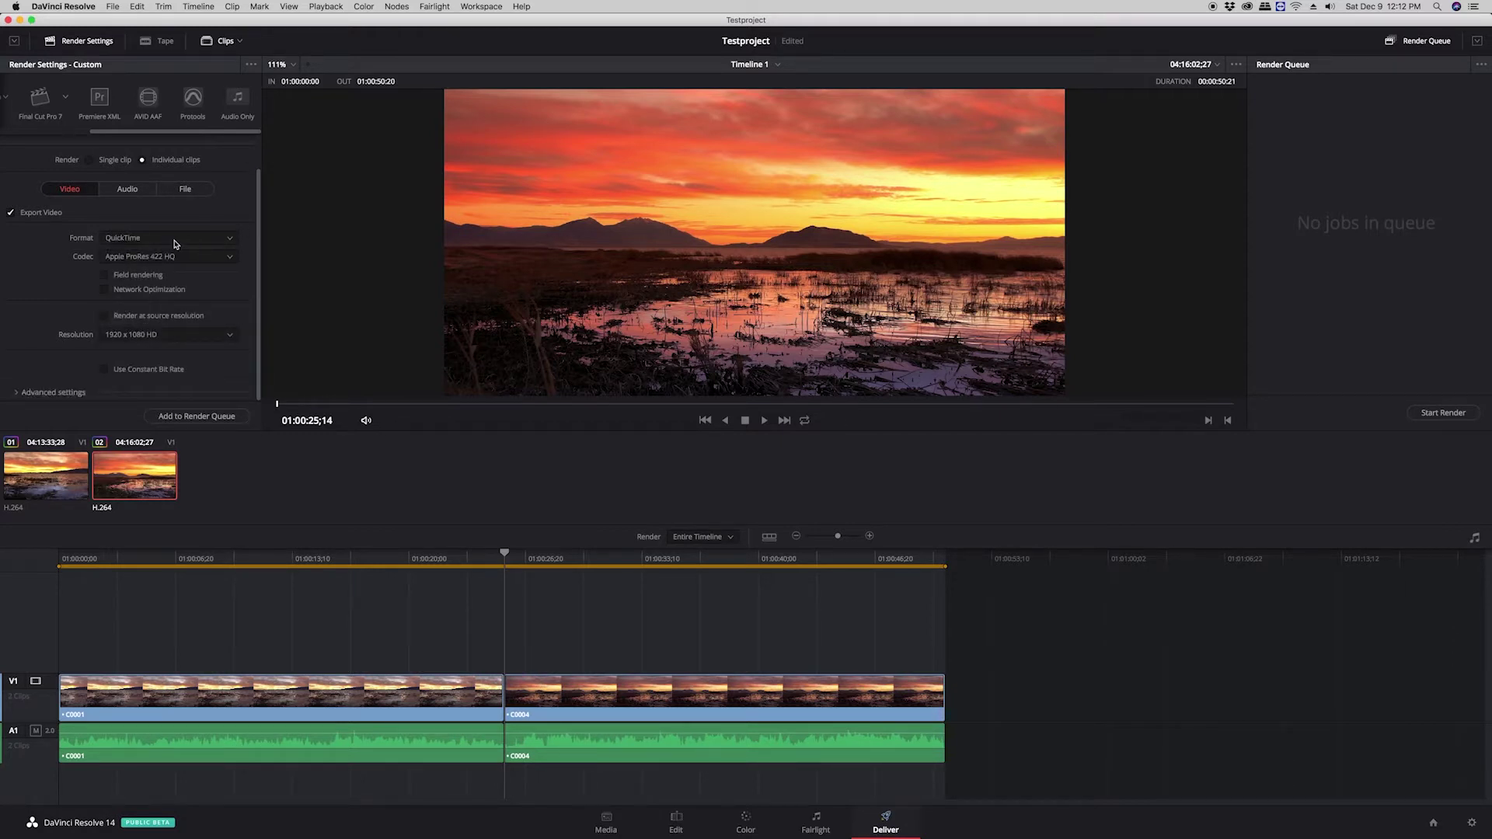
{"action": "left_click", "coordinate": [220, 260]}
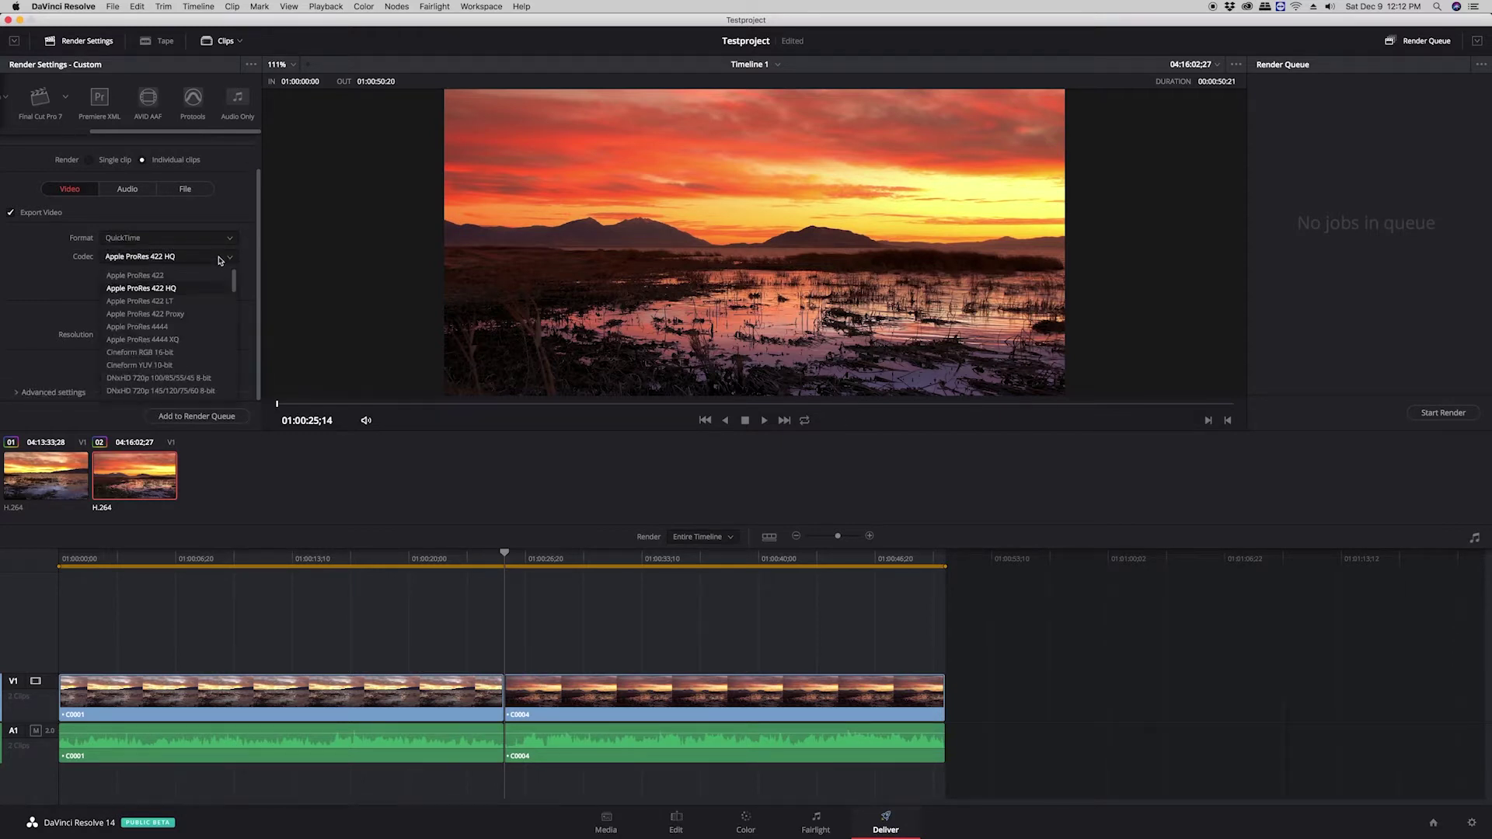
{"action": "left_click", "coordinate": [185, 292]}
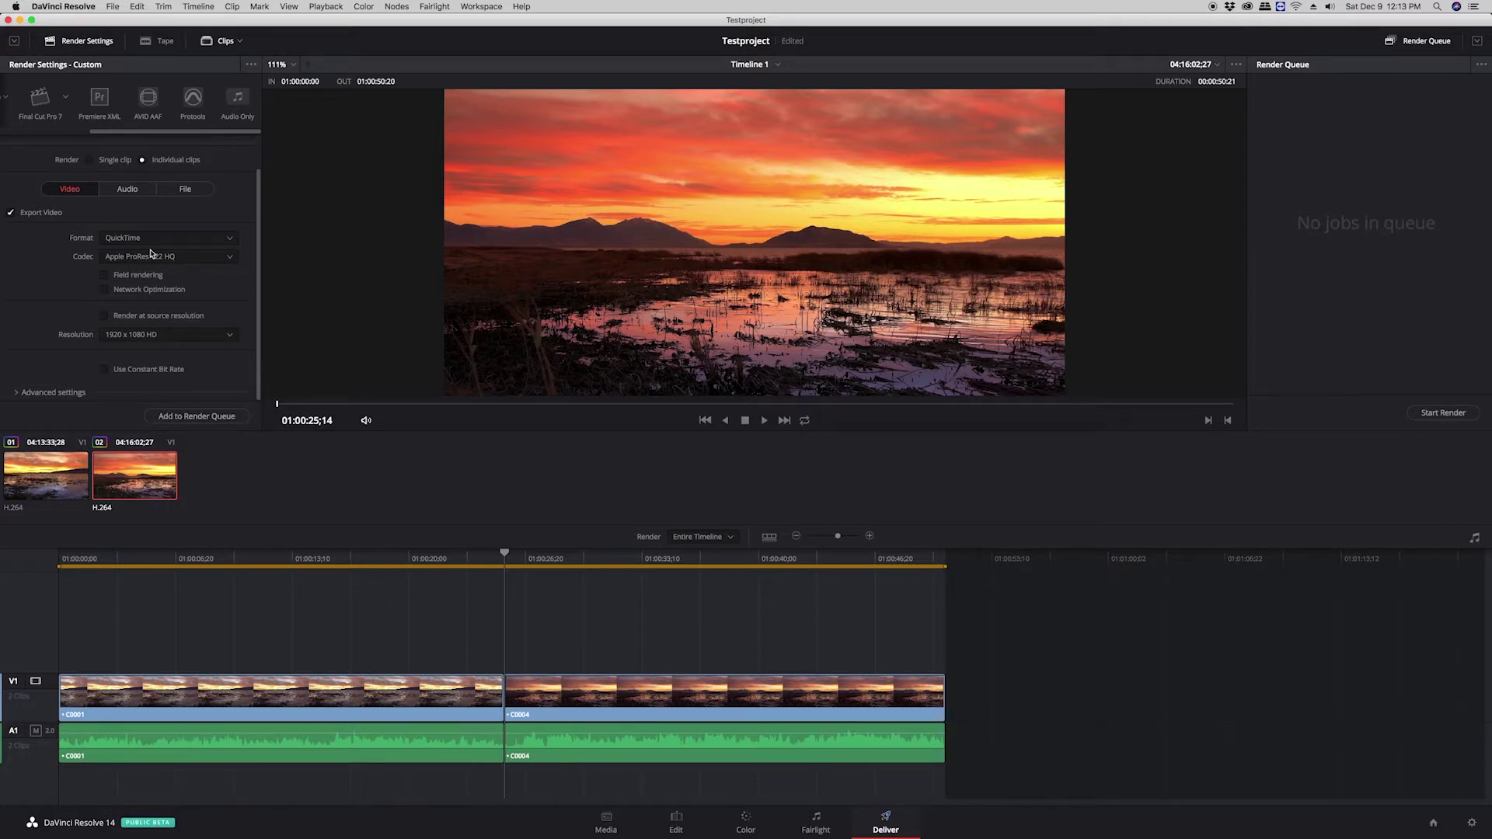
{"action": "left_click", "coordinate": [230, 258]}
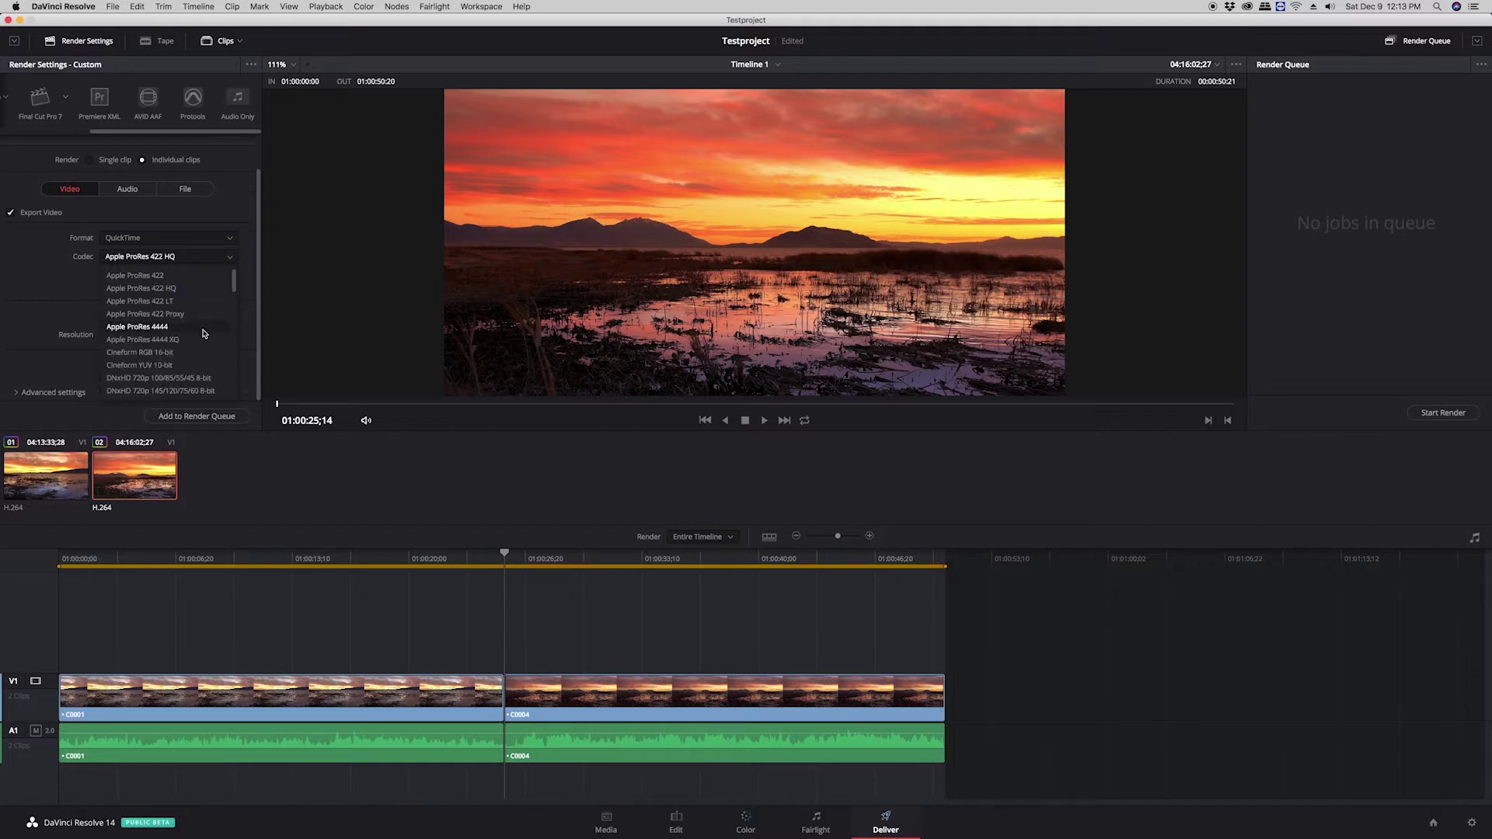
{"action": "left_click", "coordinate": [250, 321]}
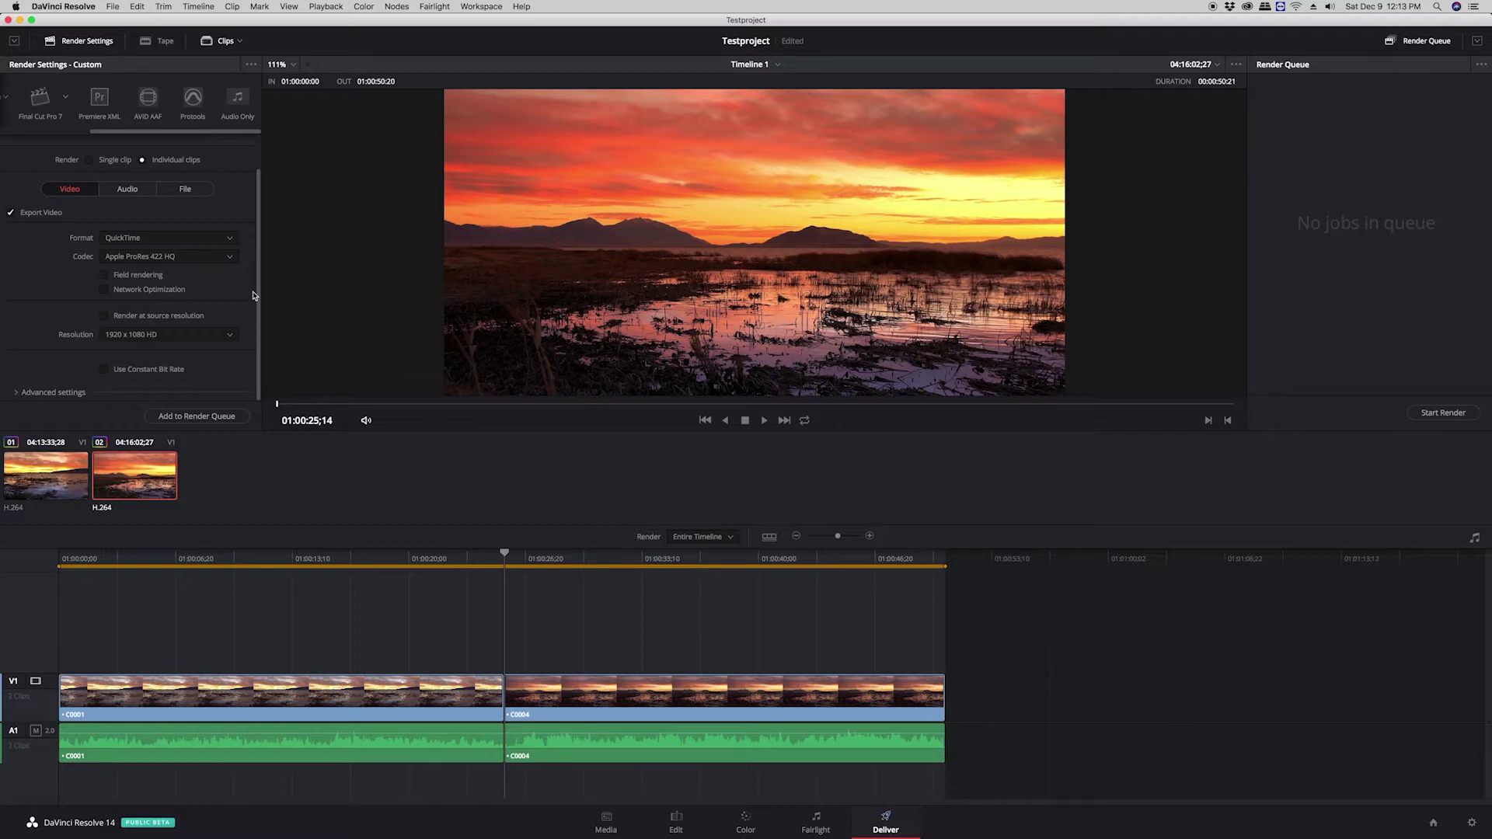
Set the render resolution to 3840 x 2160 Ultra HD and expand the advanced video settings to review them
{"action": "left_click", "coordinate": [229, 336]}
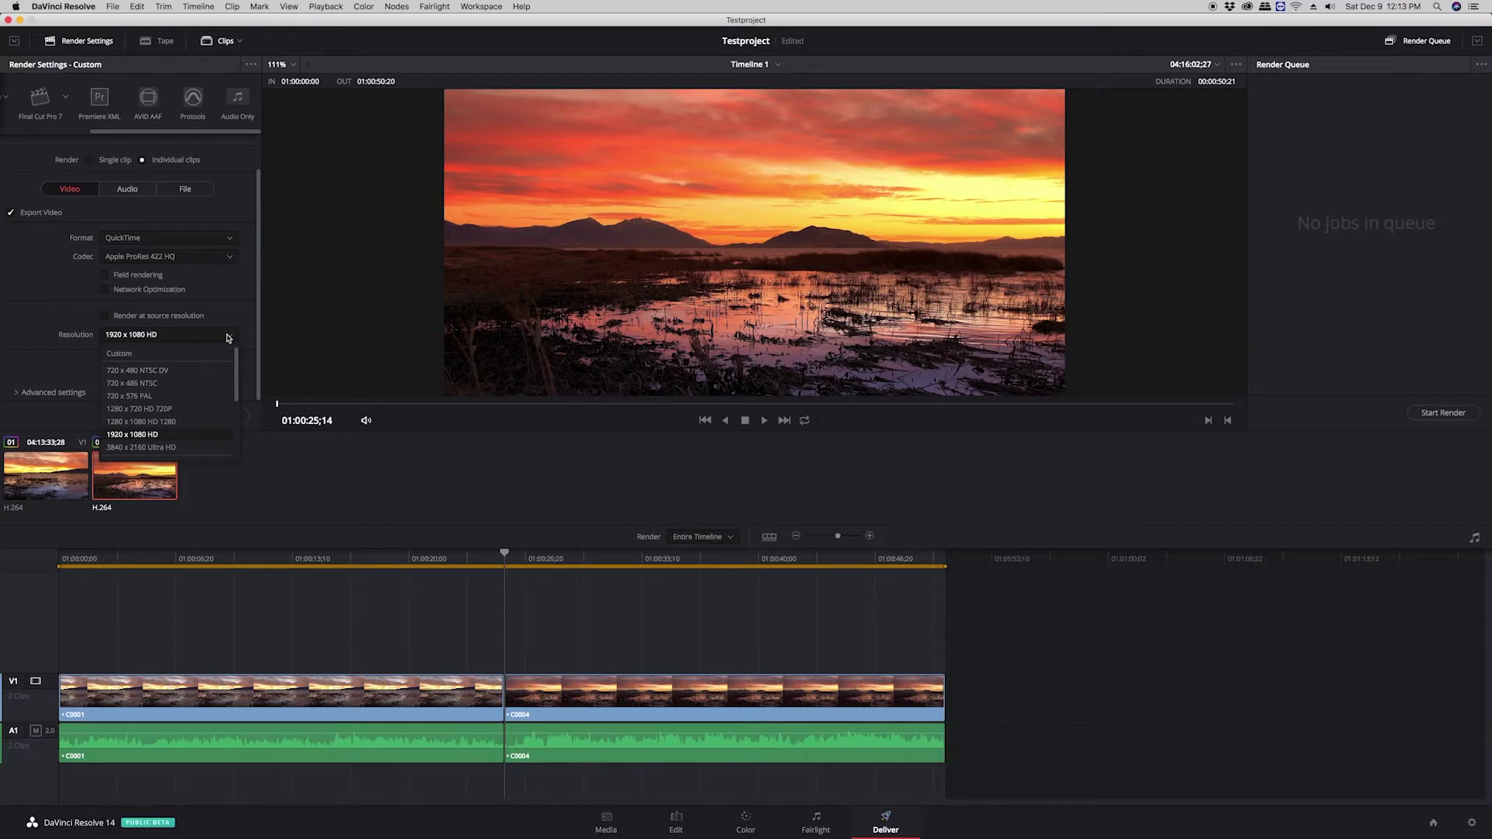
{"action": "left_click", "coordinate": [233, 301]}
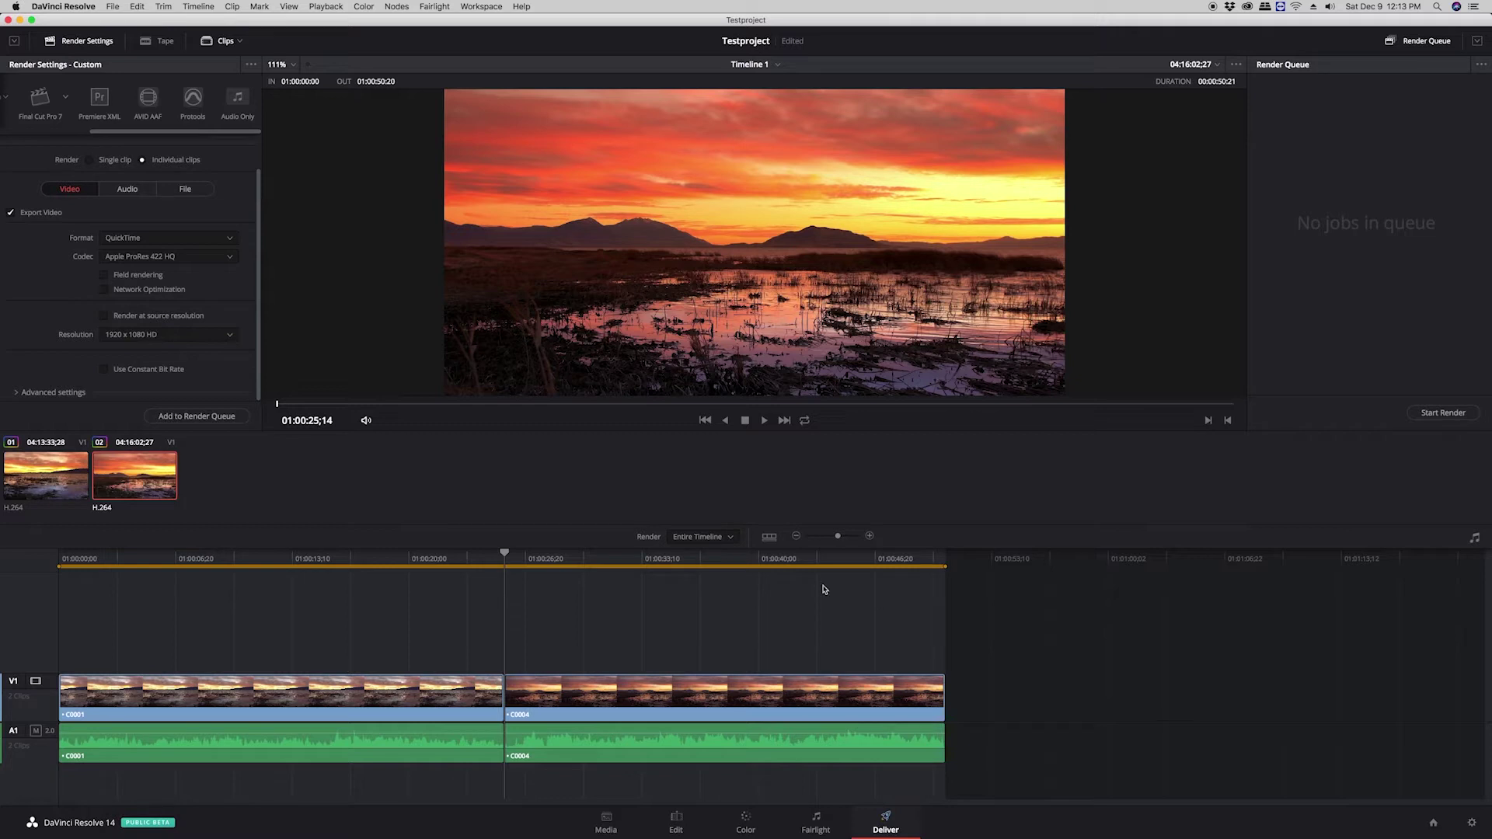
{"action": "left_click", "coordinate": [128, 318]}
{"action": "left_click", "coordinate": [136, 318]}
{"action": "left_click", "coordinate": [150, 336]}
{"action": "left_click", "coordinate": [188, 450]}
{"action": "left_click", "coordinate": [17, 394]}
{"action": "scroll", "coordinate": [46, 365], "scroll_direction": "down", "scroll_amount": 5}
{"action": "scroll", "coordinate": [54, 354], "scroll_direction": "down", "scroll_amount": 4}
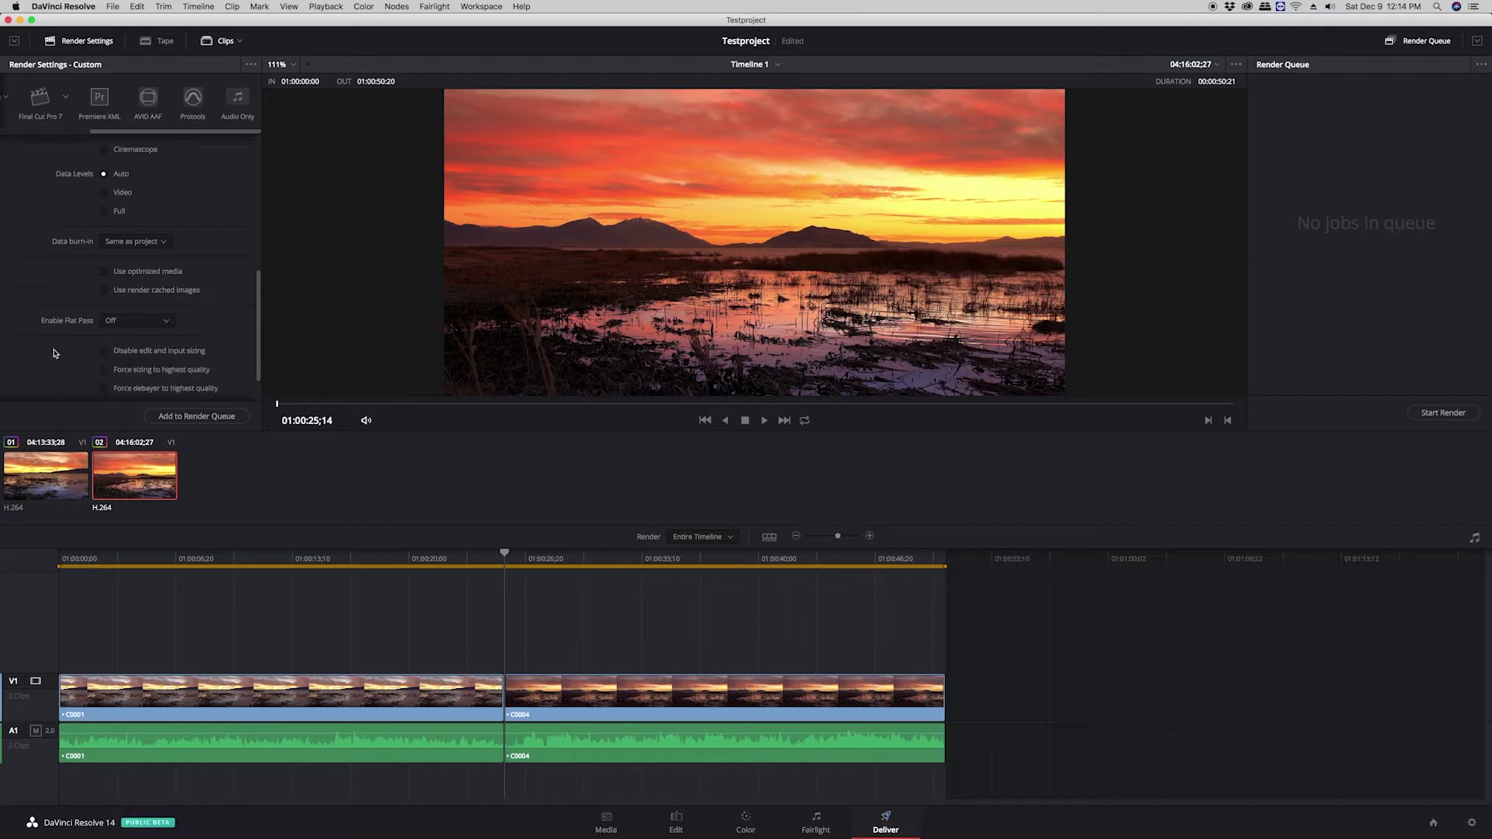
{"action": "scroll", "coordinate": [54, 354], "scroll_direction": "up", "scroll_amount": 12}
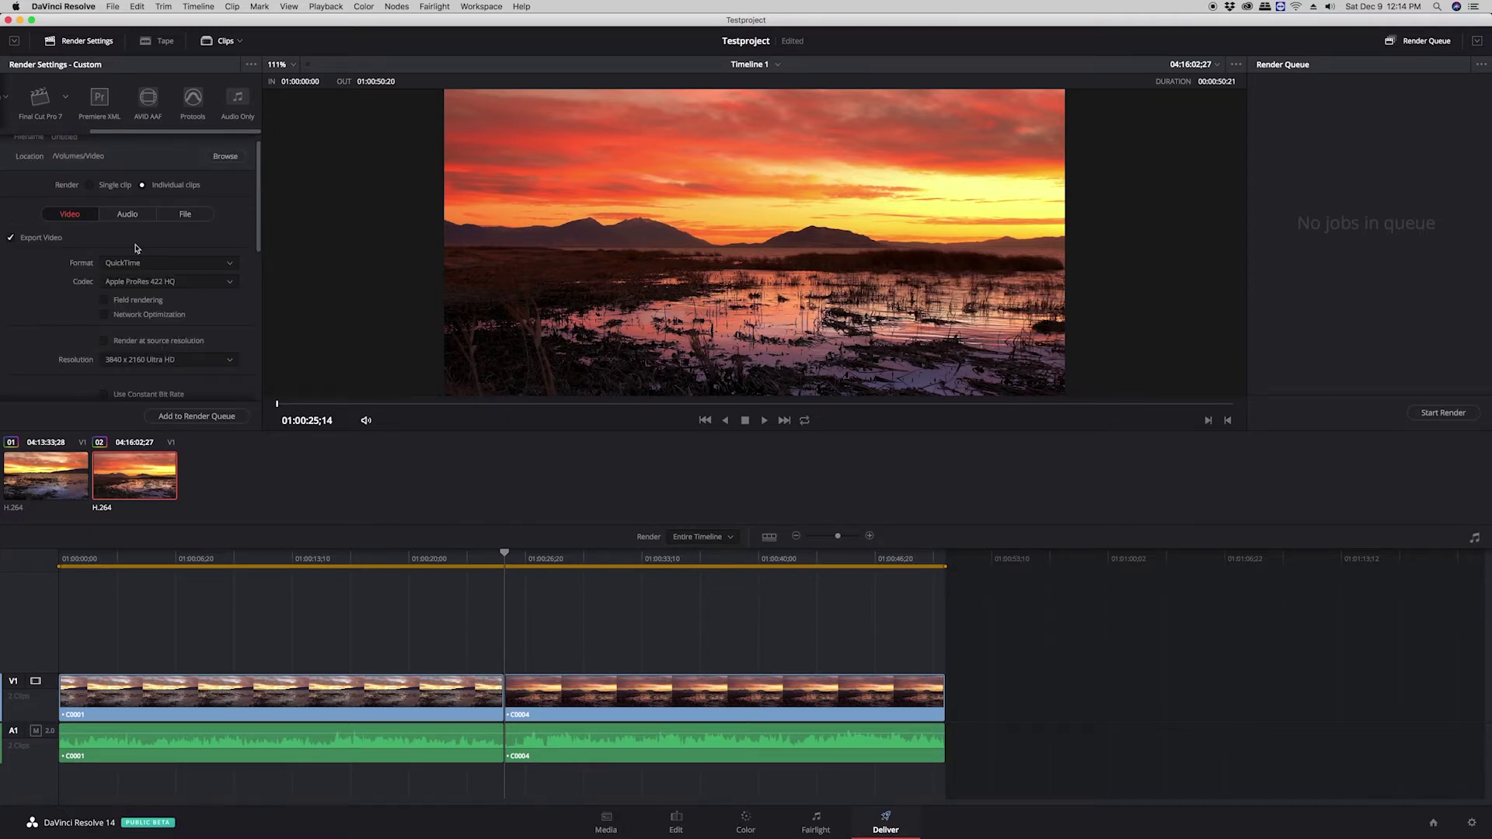
Turn off audio export and set the filenames to use the source name with unique filenames
{"action": "left_click", "coordinate": [129, 216]}
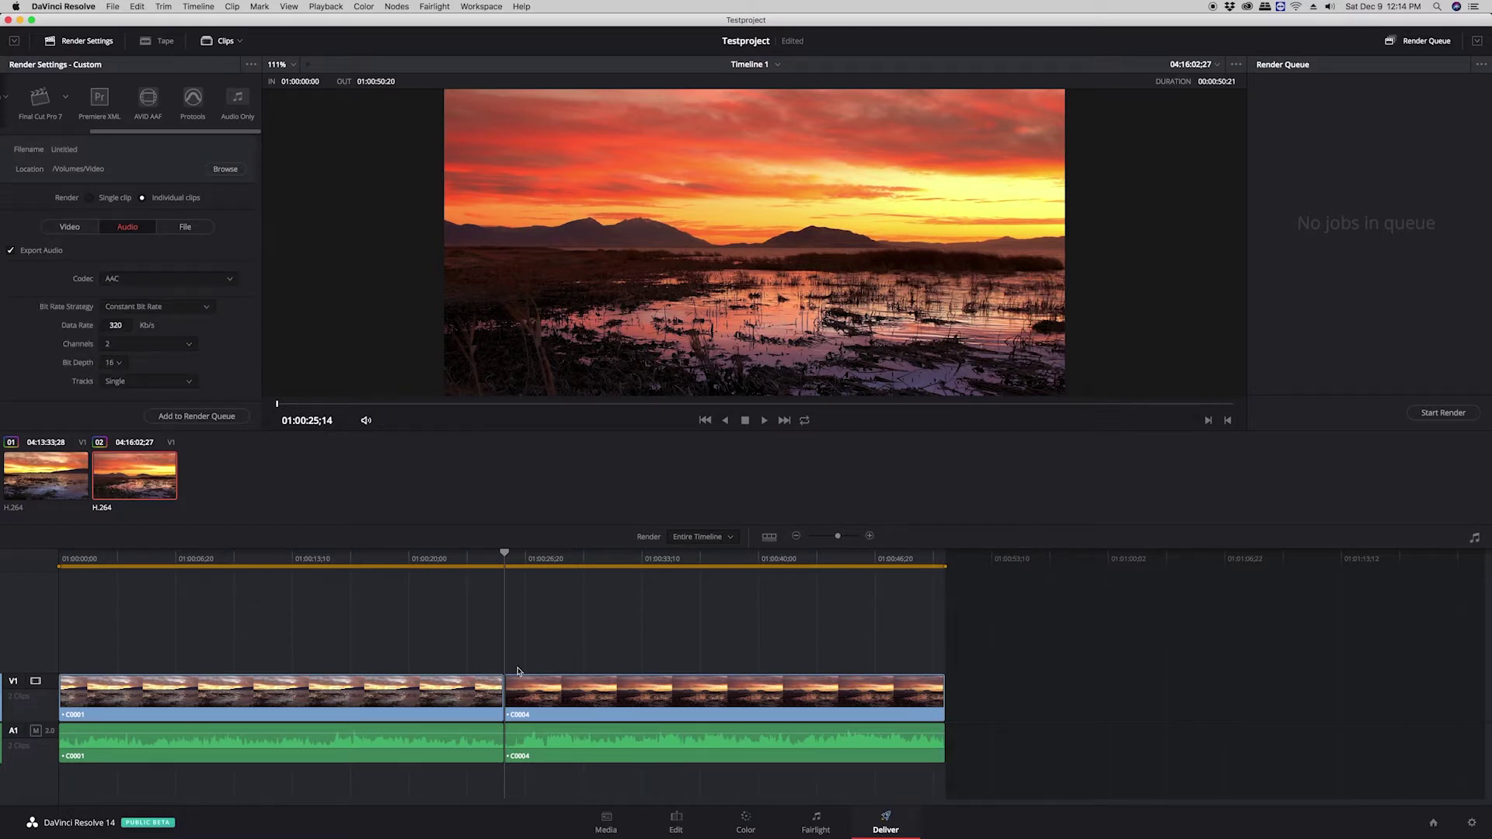
{"action": "left_click", "coordinate": [10, 252]}
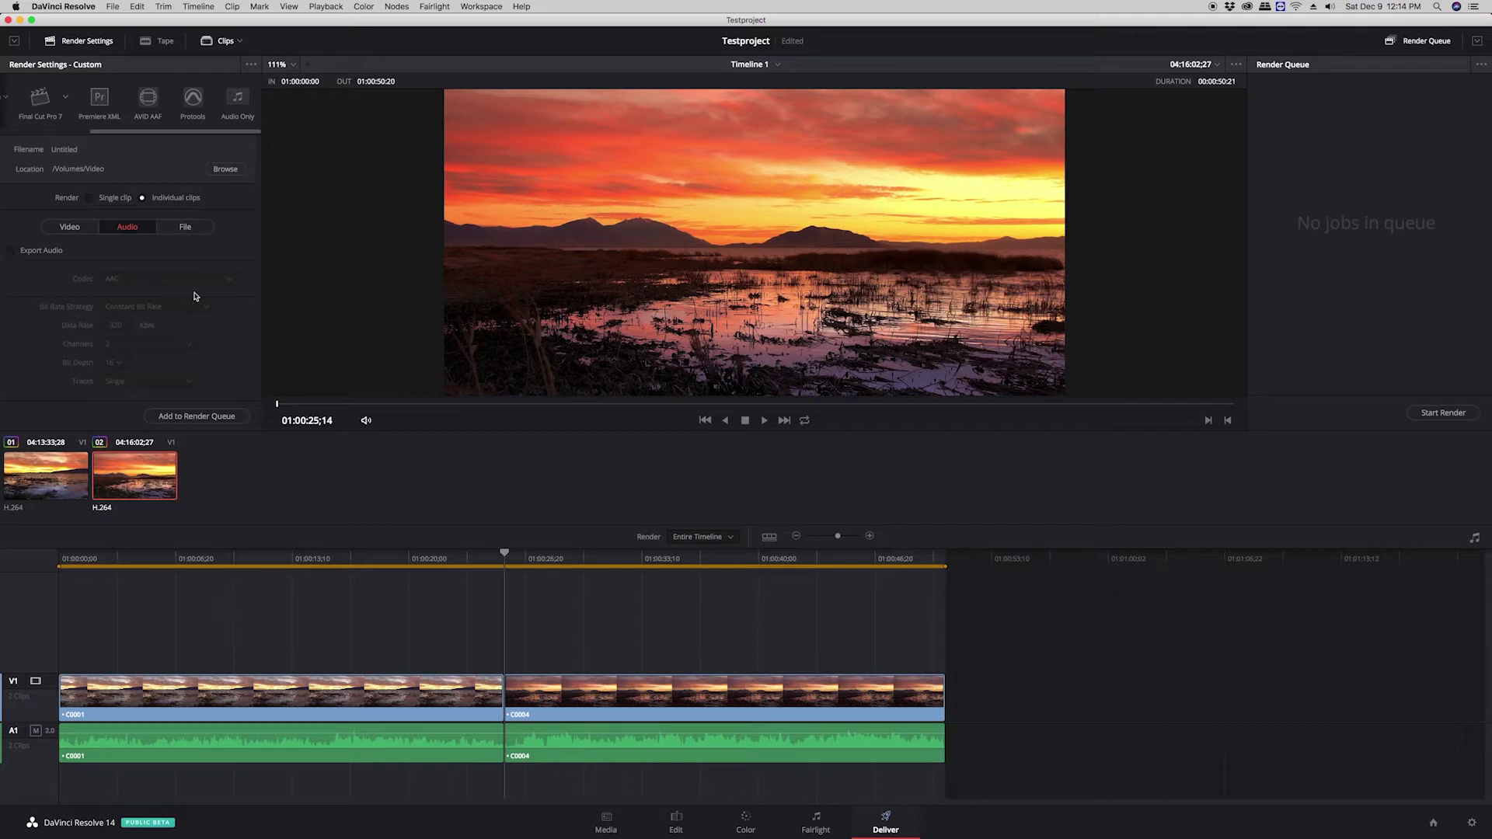
{"action": "left_click", "coordinate": [186, 227]}
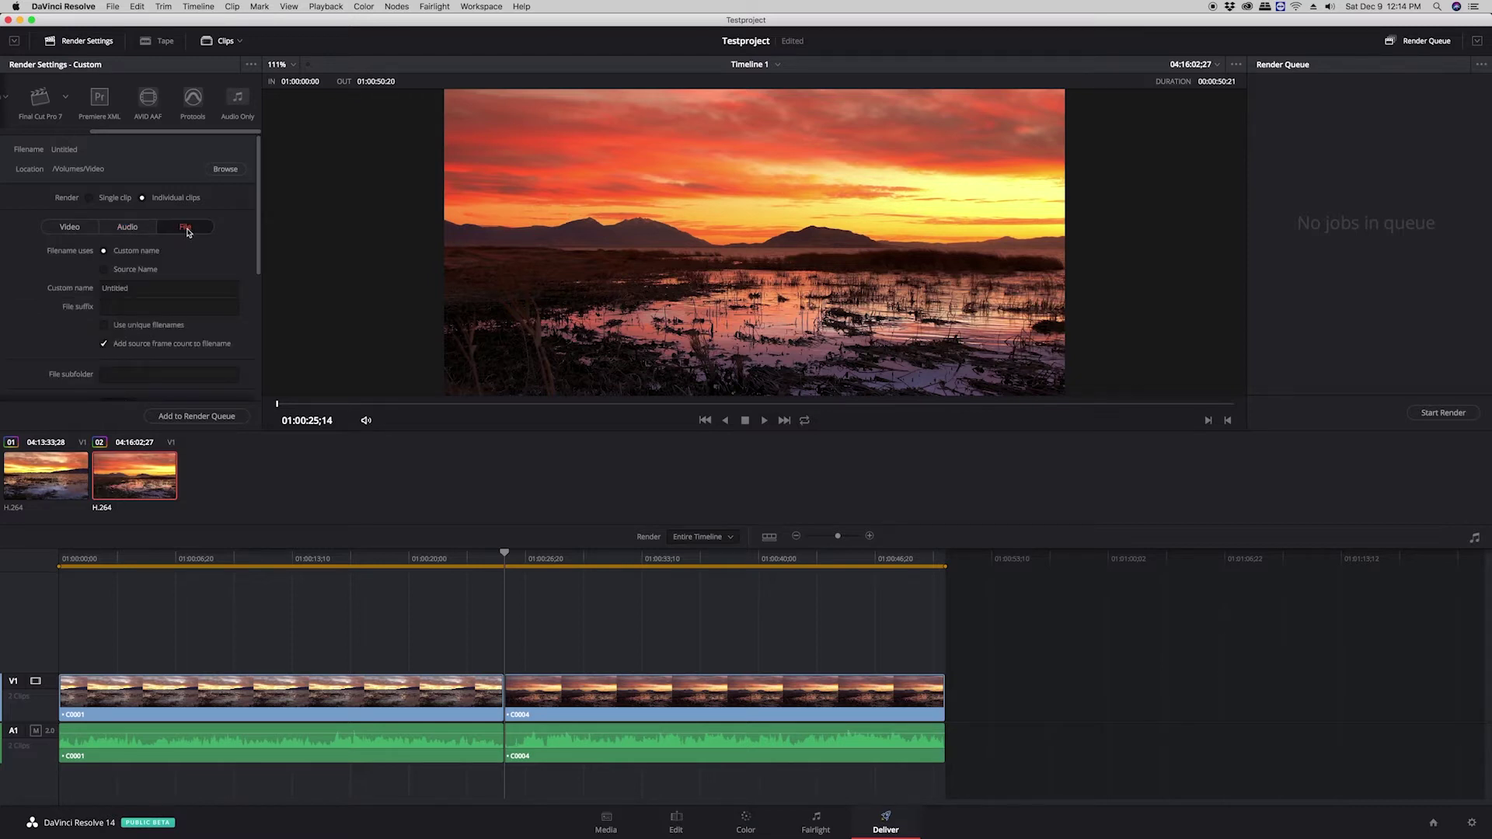
{"action": "left_click", "coordinate": [134, 270]}
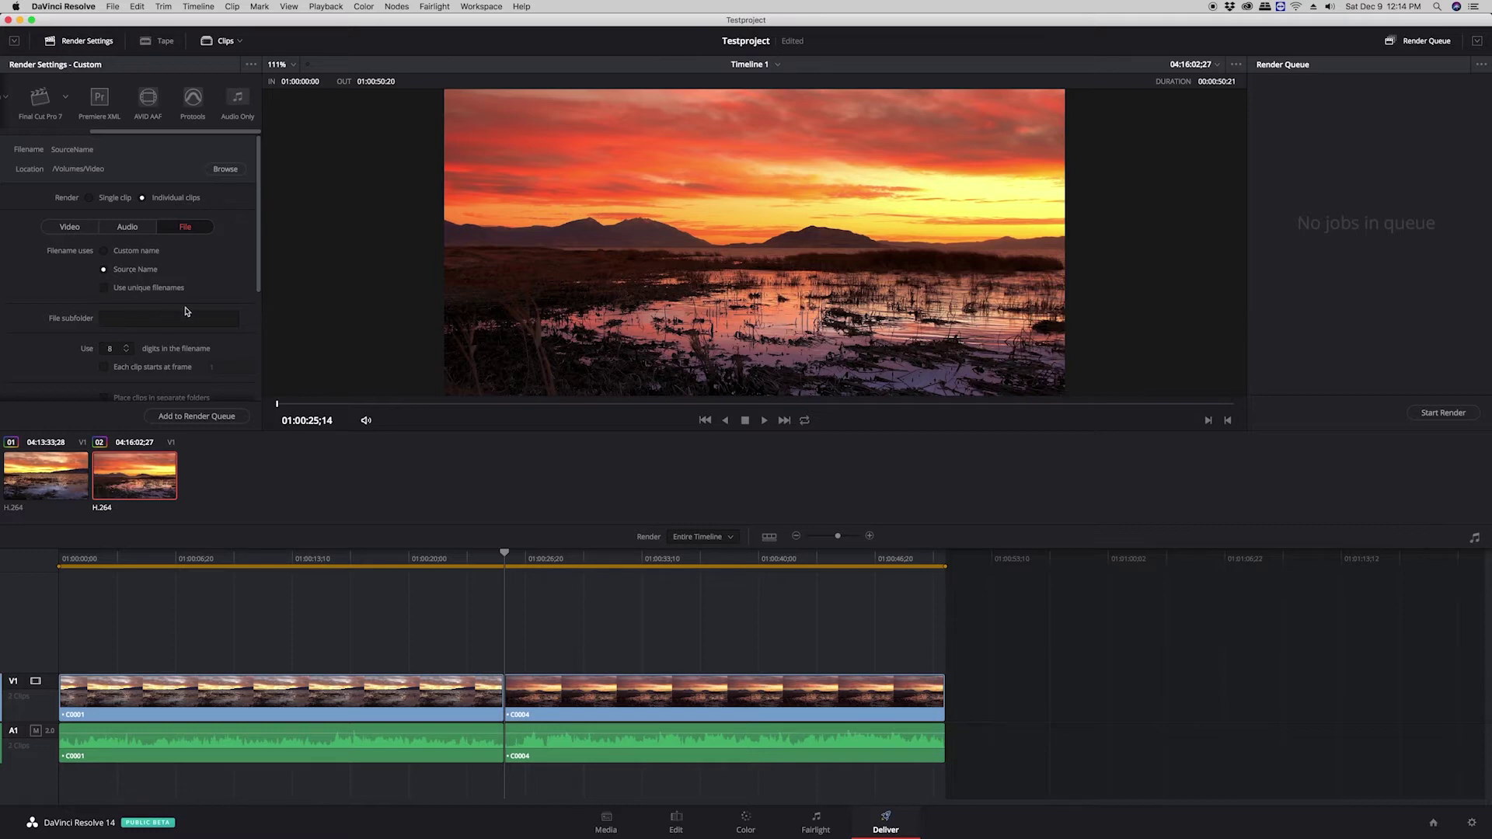
{"action": "left_click", "coordinate": [137, 253]}
{"action": "left_click", "coordinate": [104, 270]}
{"action": "left_click", "coordinate": [104, 288]}
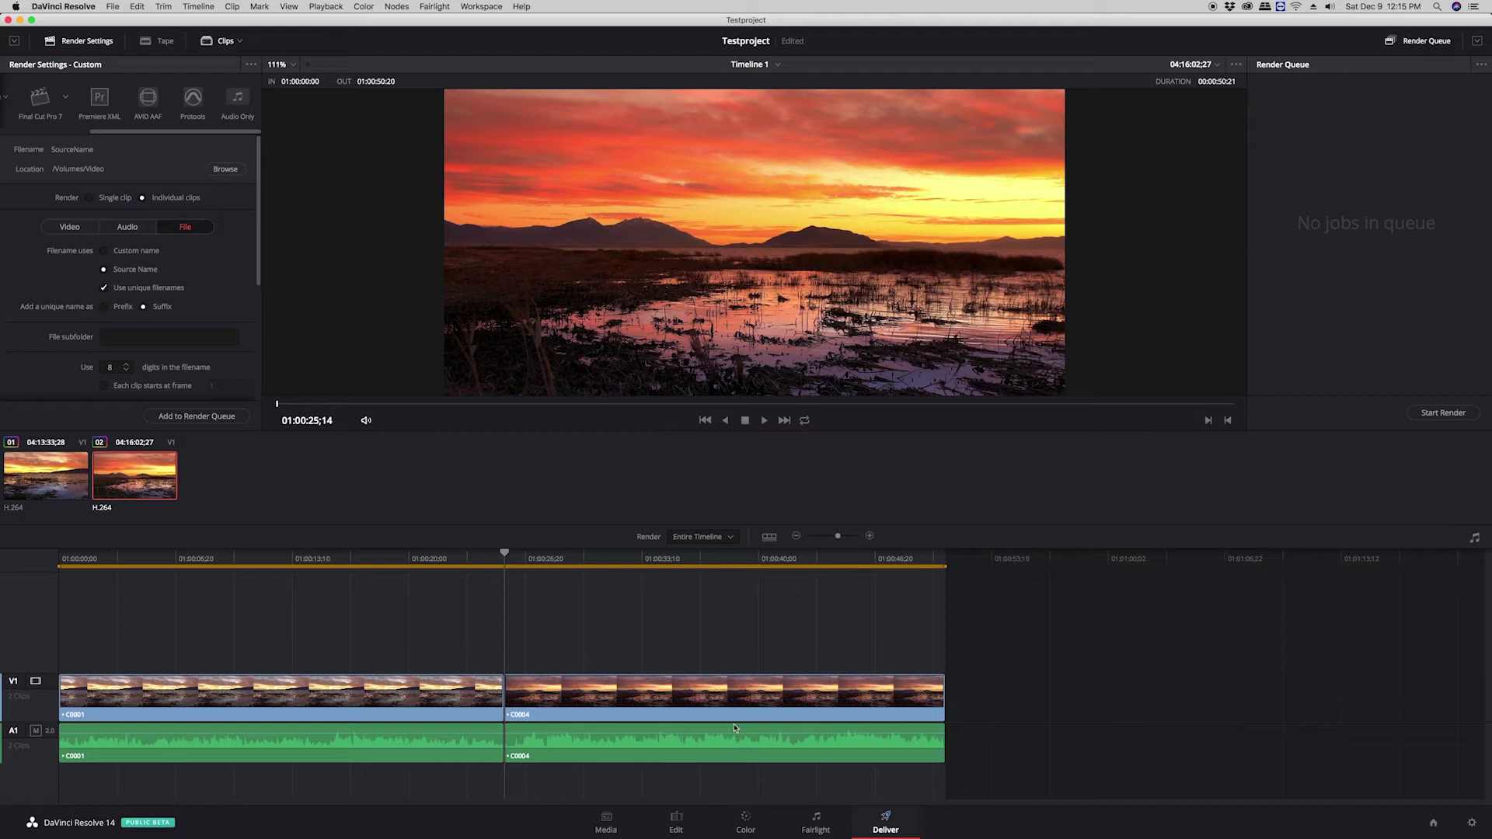
Add the timeline to the render queue as individual clips with the current settings and start the render
{"action": "scroll", "coordinate": [257, 273], "scroll_direction": "down", "scroll_amount": 3}
{"action": "scroll", "coordinate": [263, 357], "scroll_direction": "down", "scroll_amount": 5}
{"action": "scroll", "coordinate": [266, 334], "scroll_direction": "up", "scroll_amount": 8}
{"action": "left_click", "coordinate": [194, 418]}
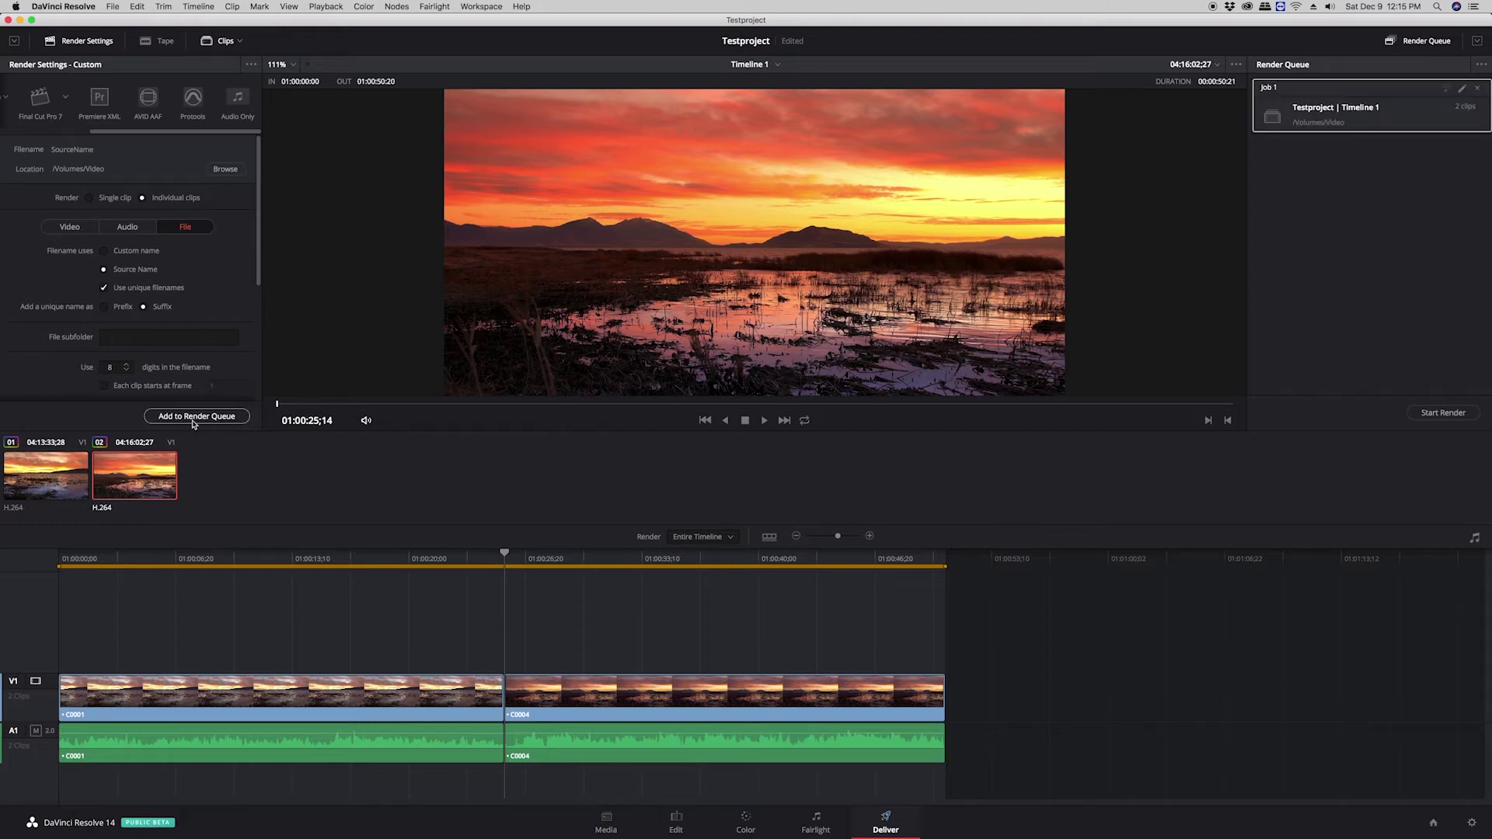
{"action": "left_click", "coordinate": [1442, 413]}
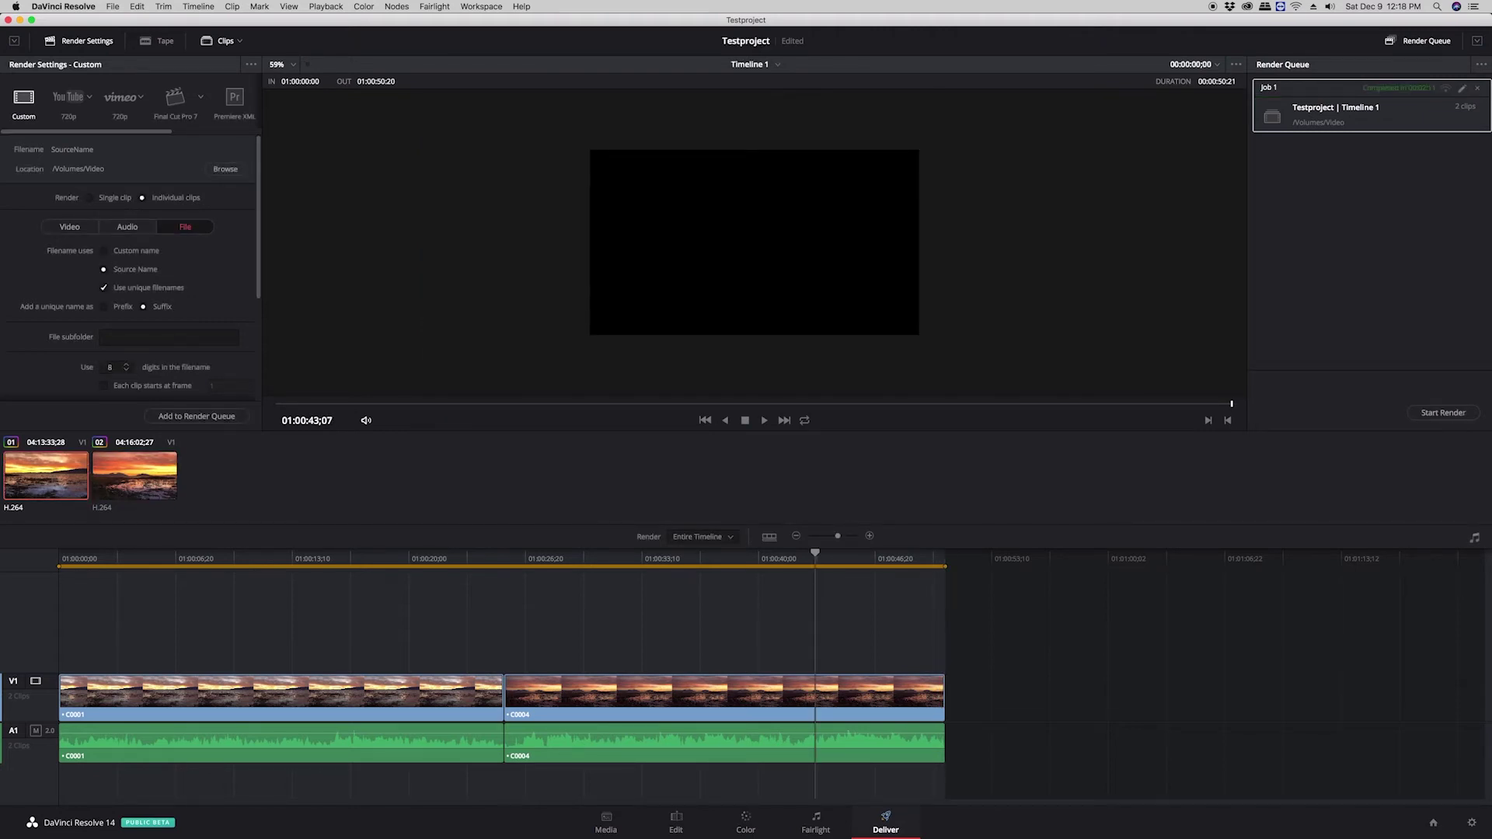
Switch to Finder, open the Video drive, widen the file name column, and preview the rendered C0001_V1-0001.mov and C0004_V1-0002.mov
{"action": "mouse_move", "coordinate": [540, 828]}
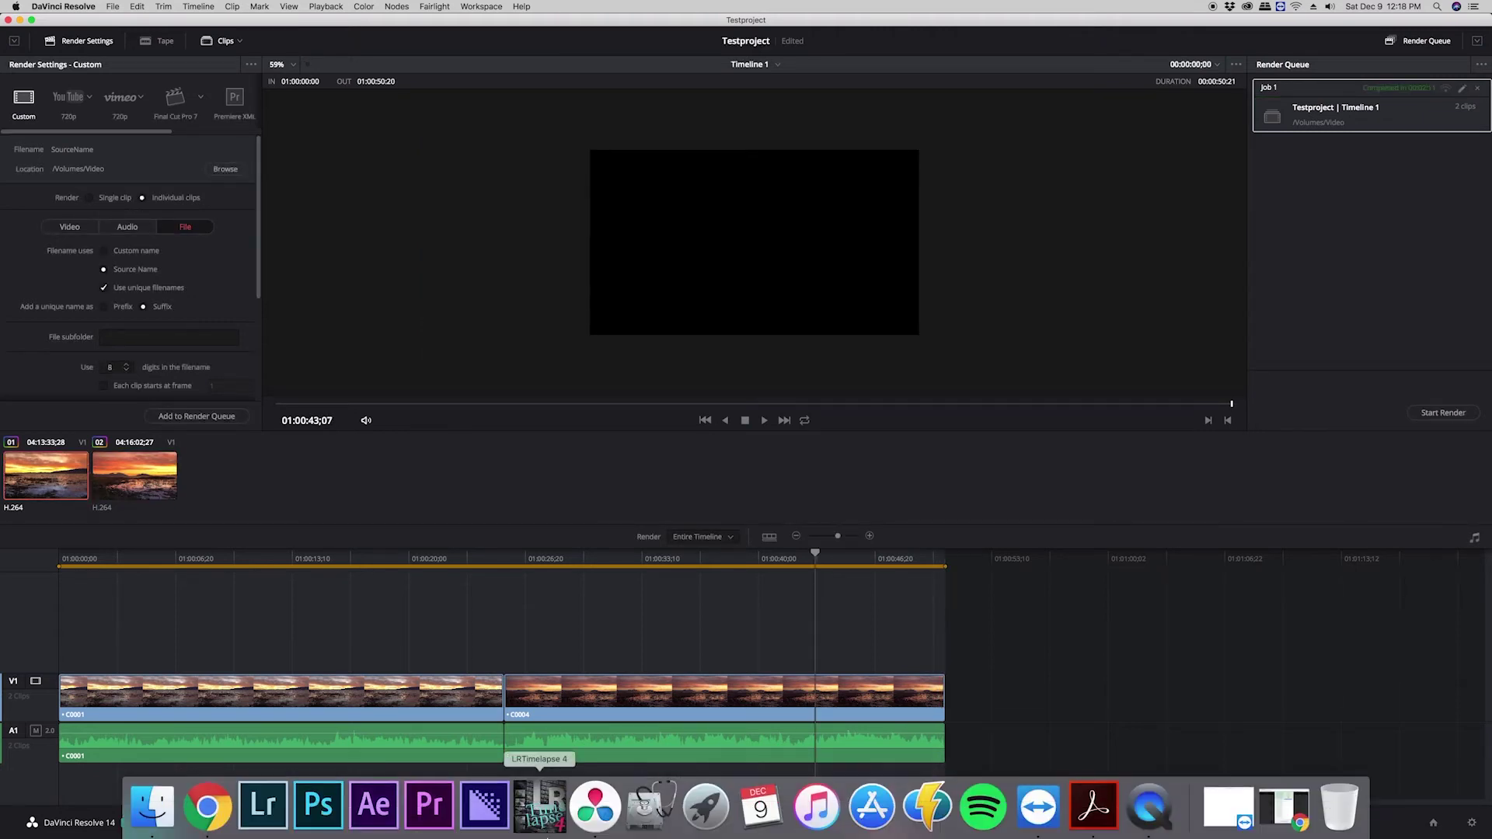
{"action": "left_click", "coordinate": [153, 821]}
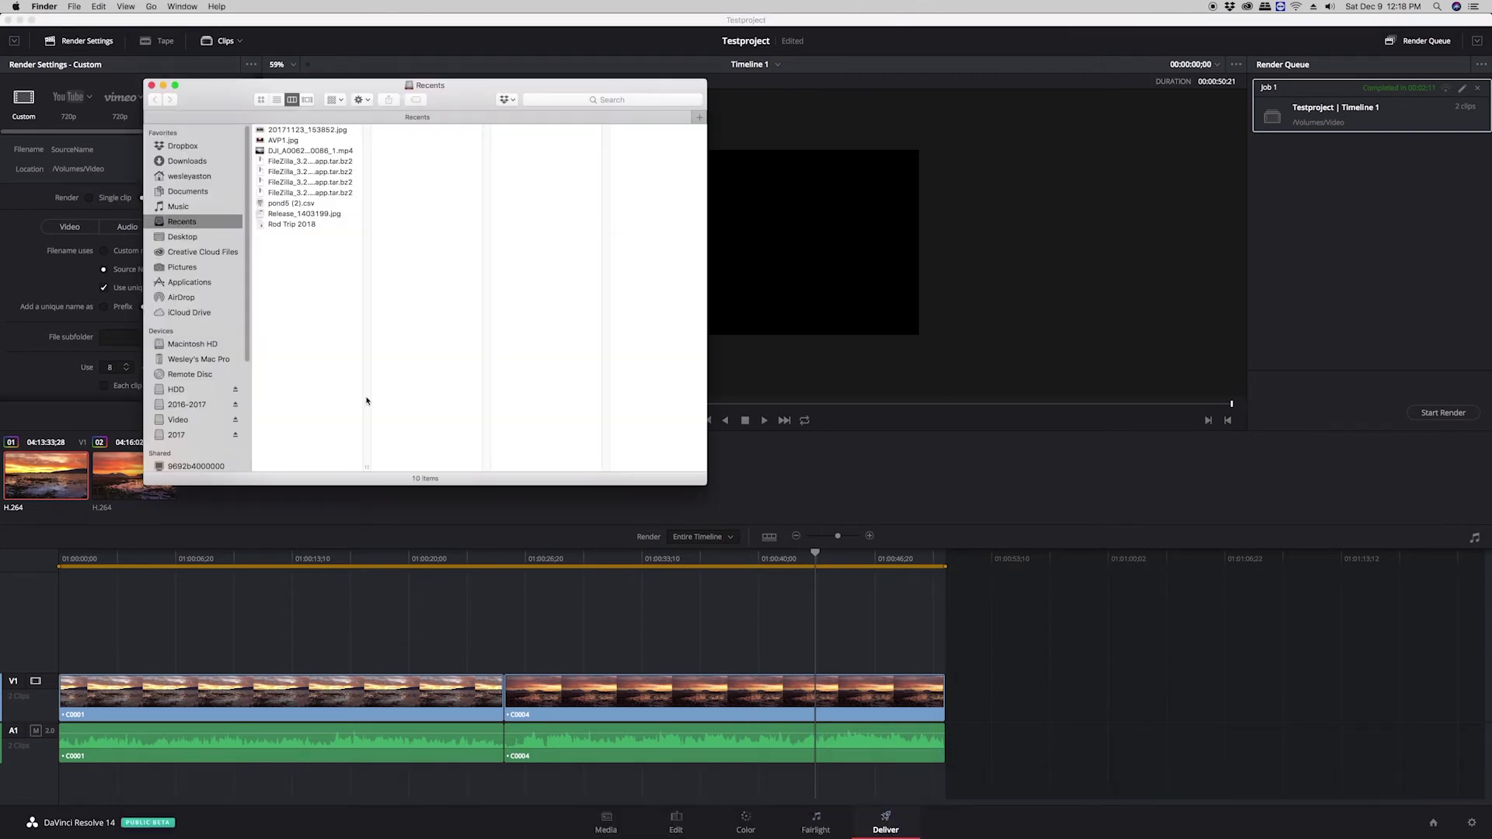
{"action": "left_click", "coordinate": [184, 419]}
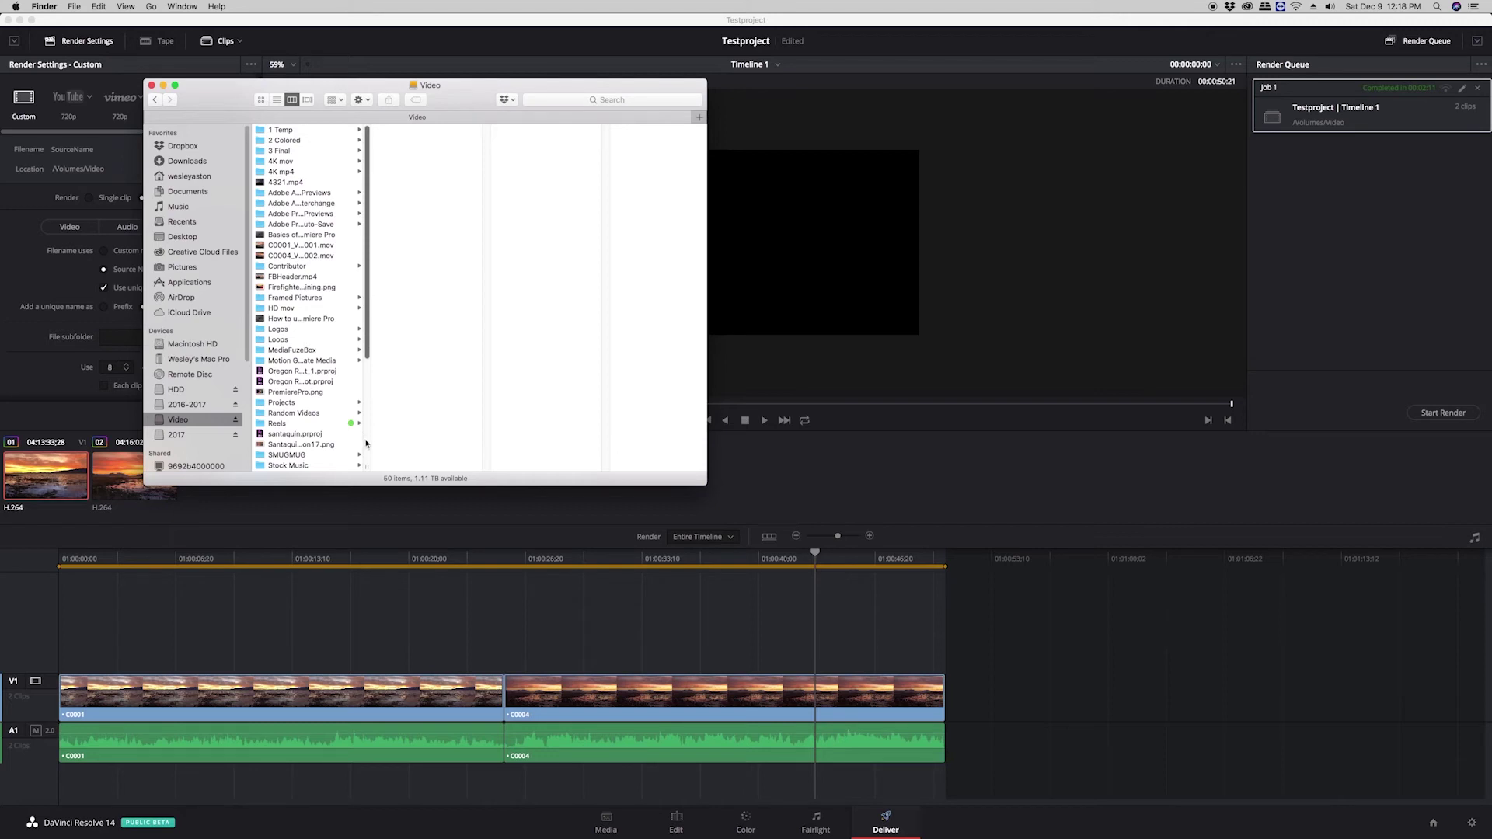
{"action": "left_click_drag", "start_coordinate": [366, 466], "coordinate": [452, 465]}
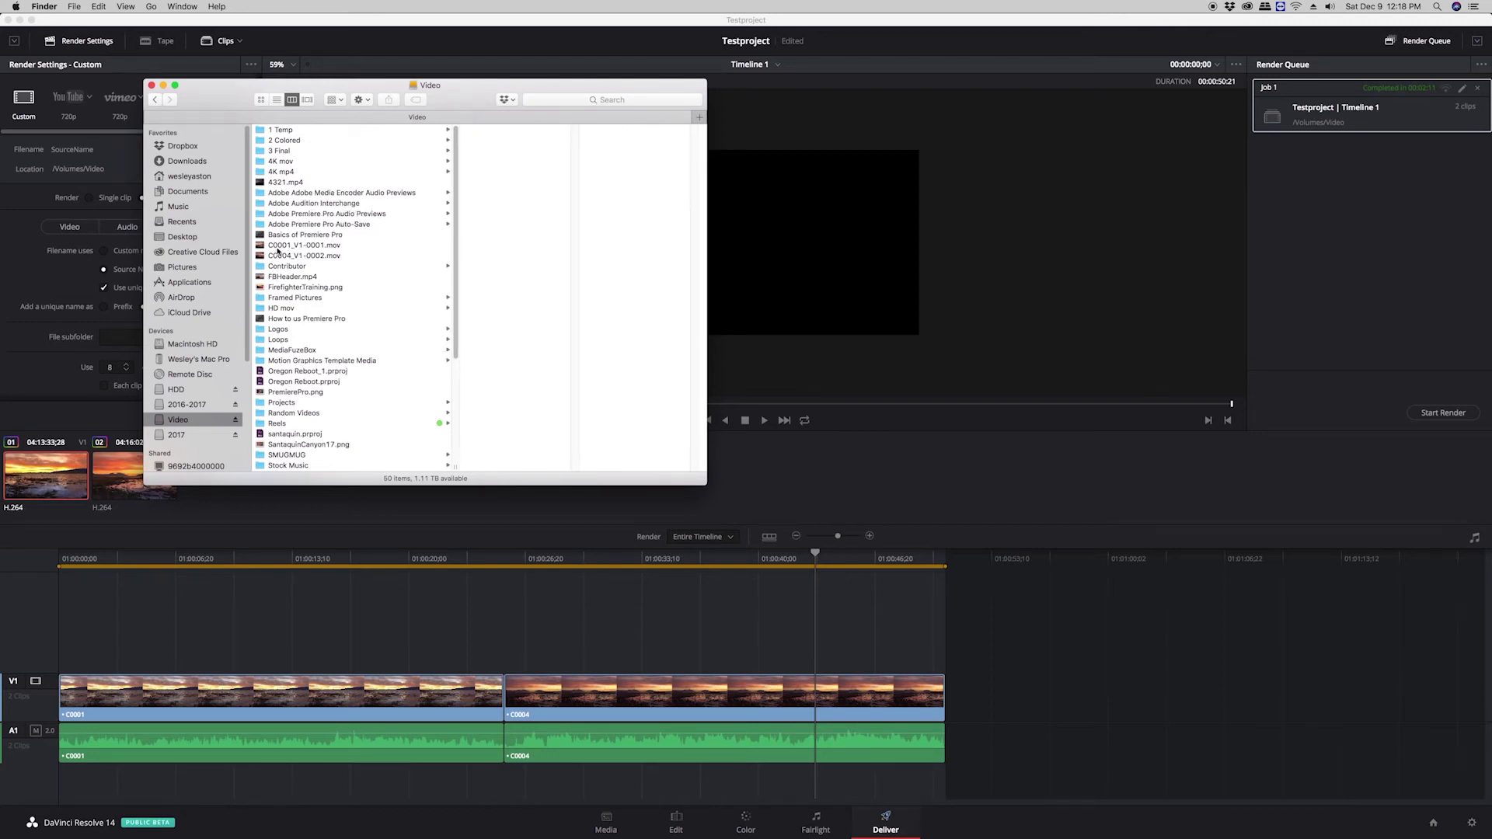
{"action": "left_click", "coordinate": [276, 247]}
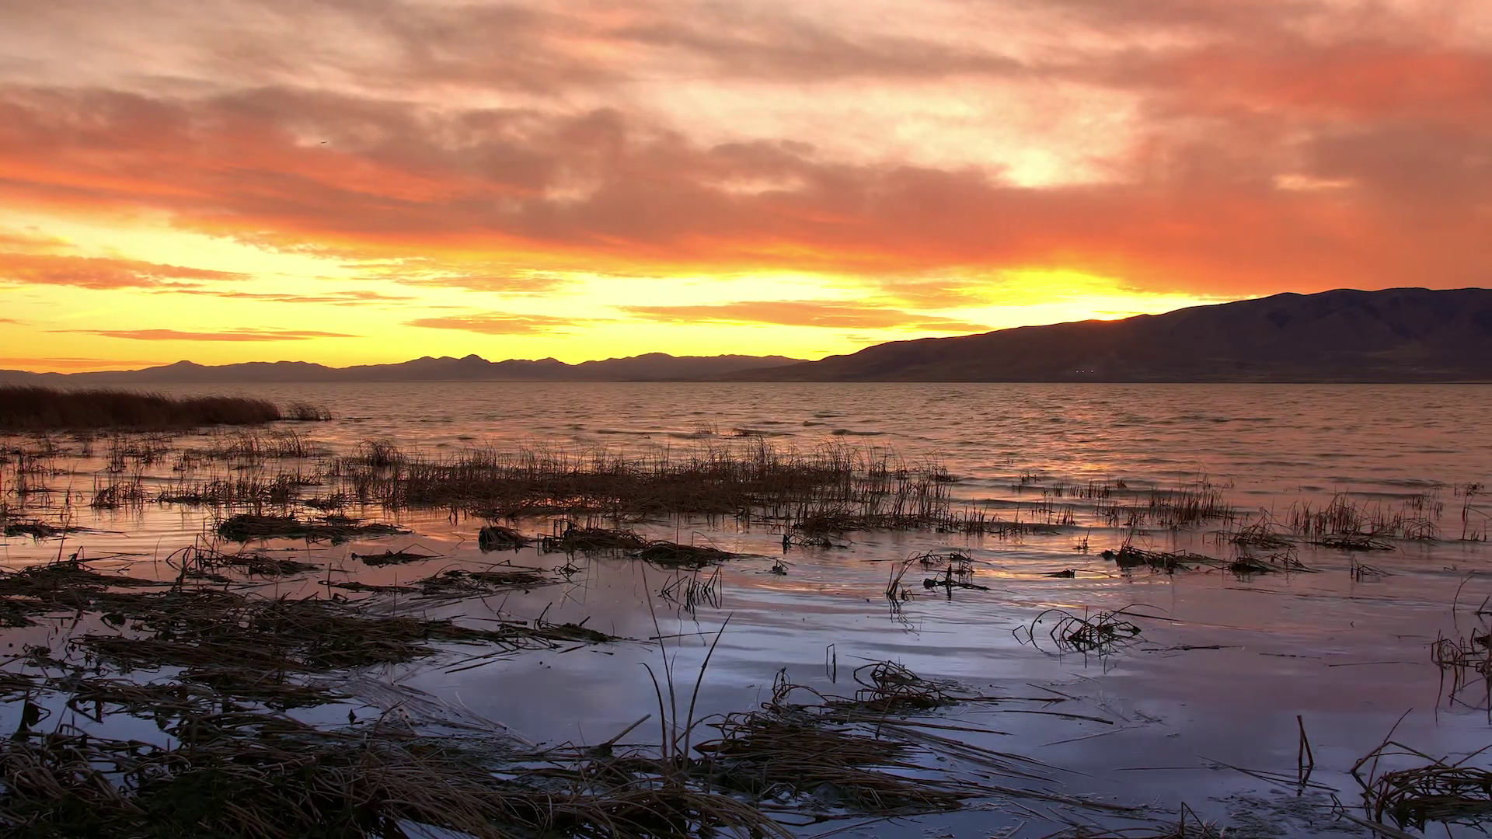
{"action": "key", "text": "space"}
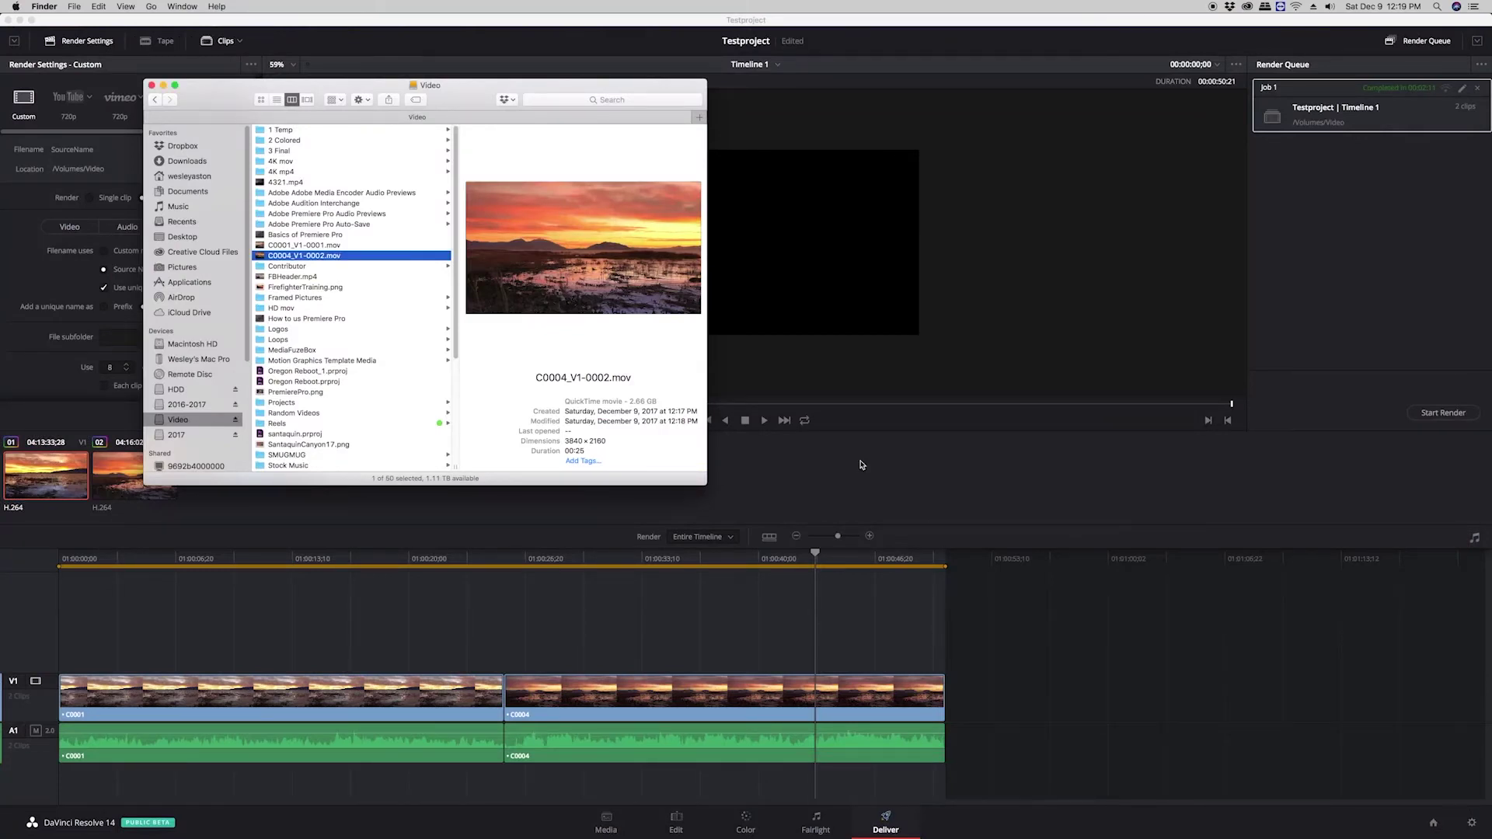
Switch back to DaVinci Resolve, open the Color page with the image enlarged in the viewer, and save the project
{"action": "left_click", "coordinate": [917, 505]}
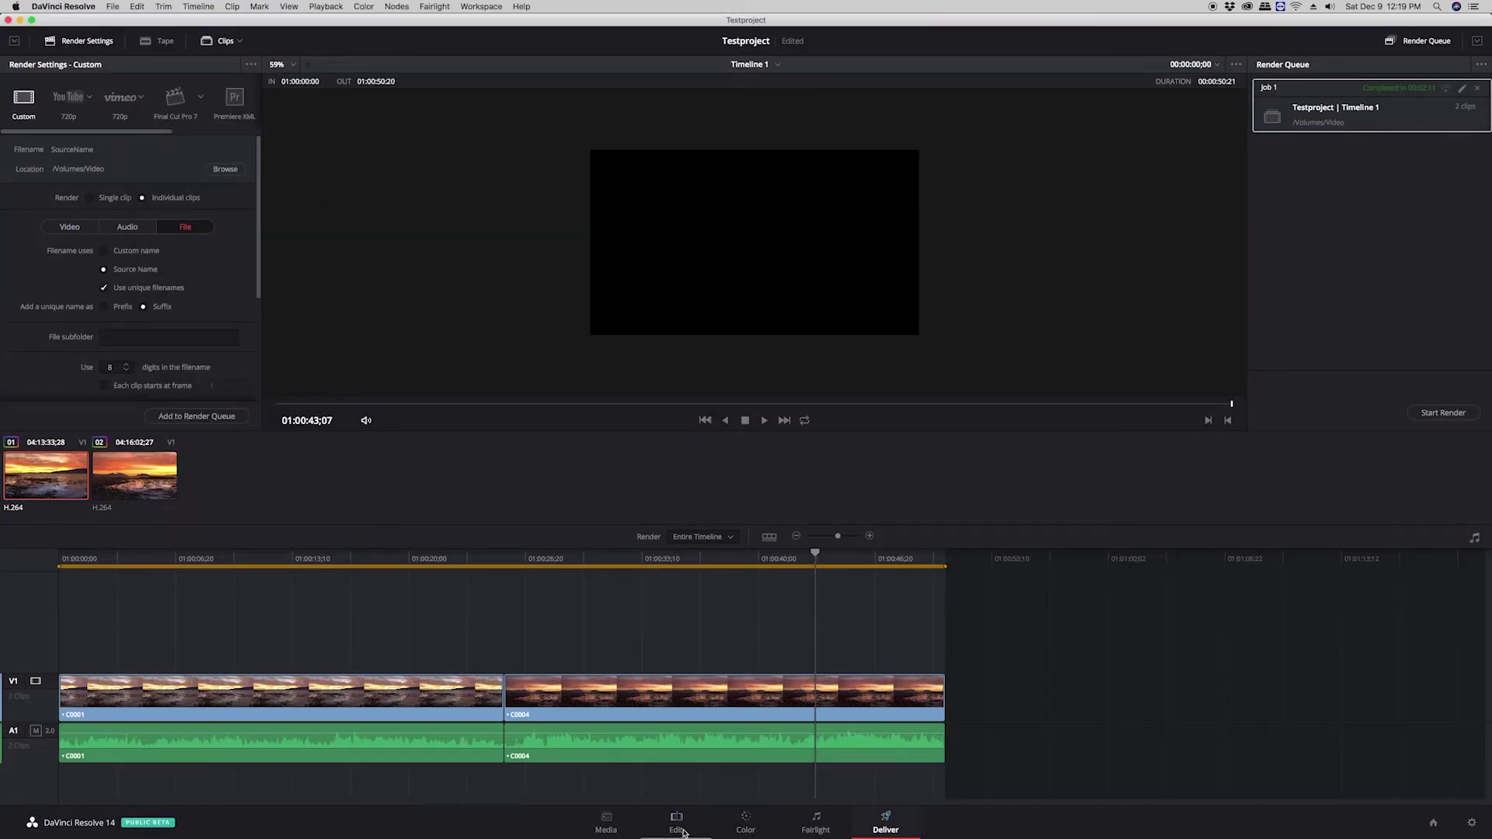
{"action": "left_click", "coordinate": [748, 822]}
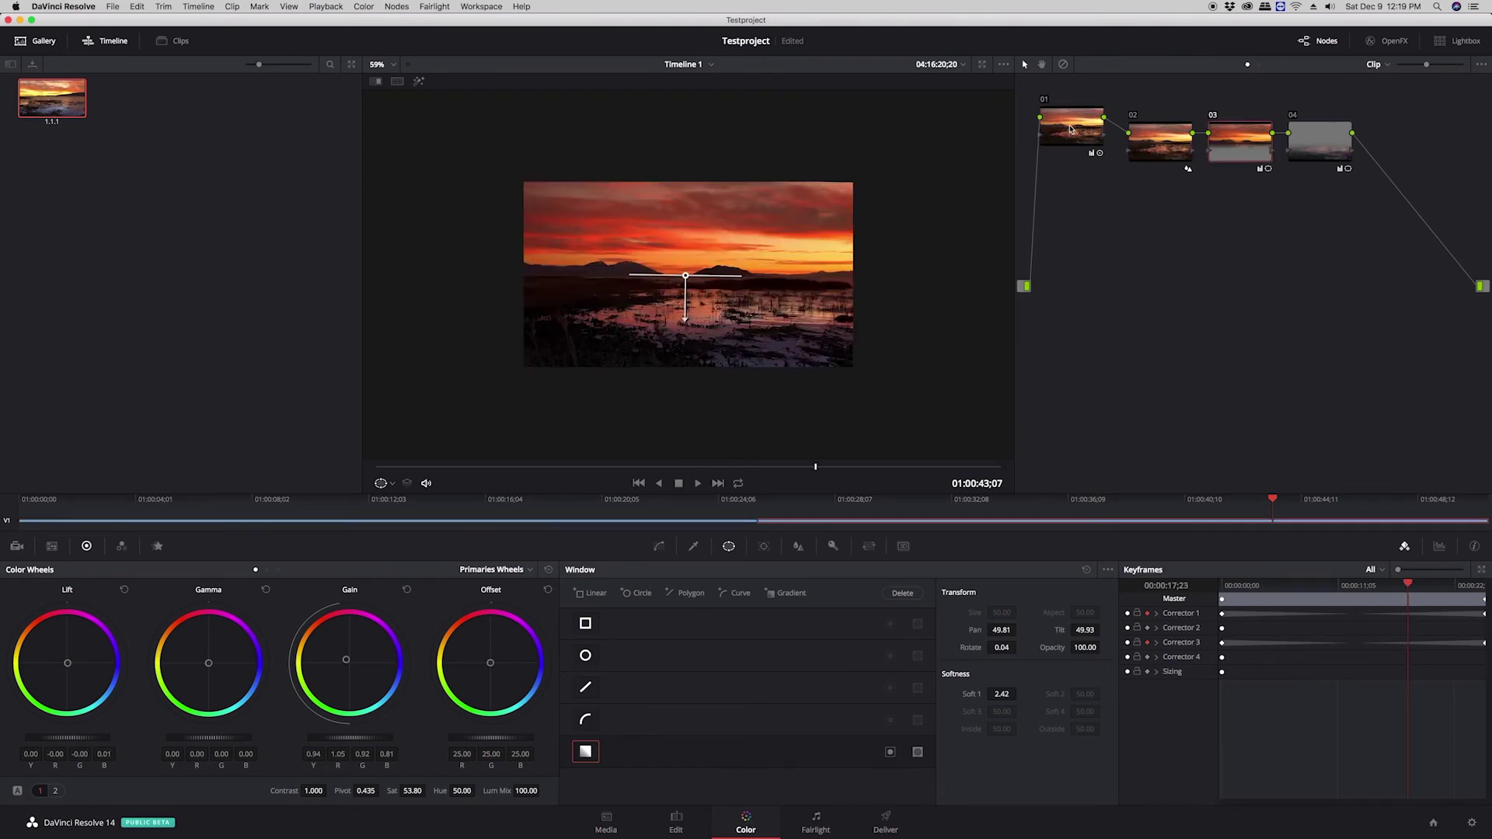
{"action": "scroll", "coordinate": [708, 342], "scroll_direction": "up", "scroll_amount": 4}
{"action": "scroll", "coordinate": [708, 341], "scroll_direction": "up", "scroll_amount": 1}
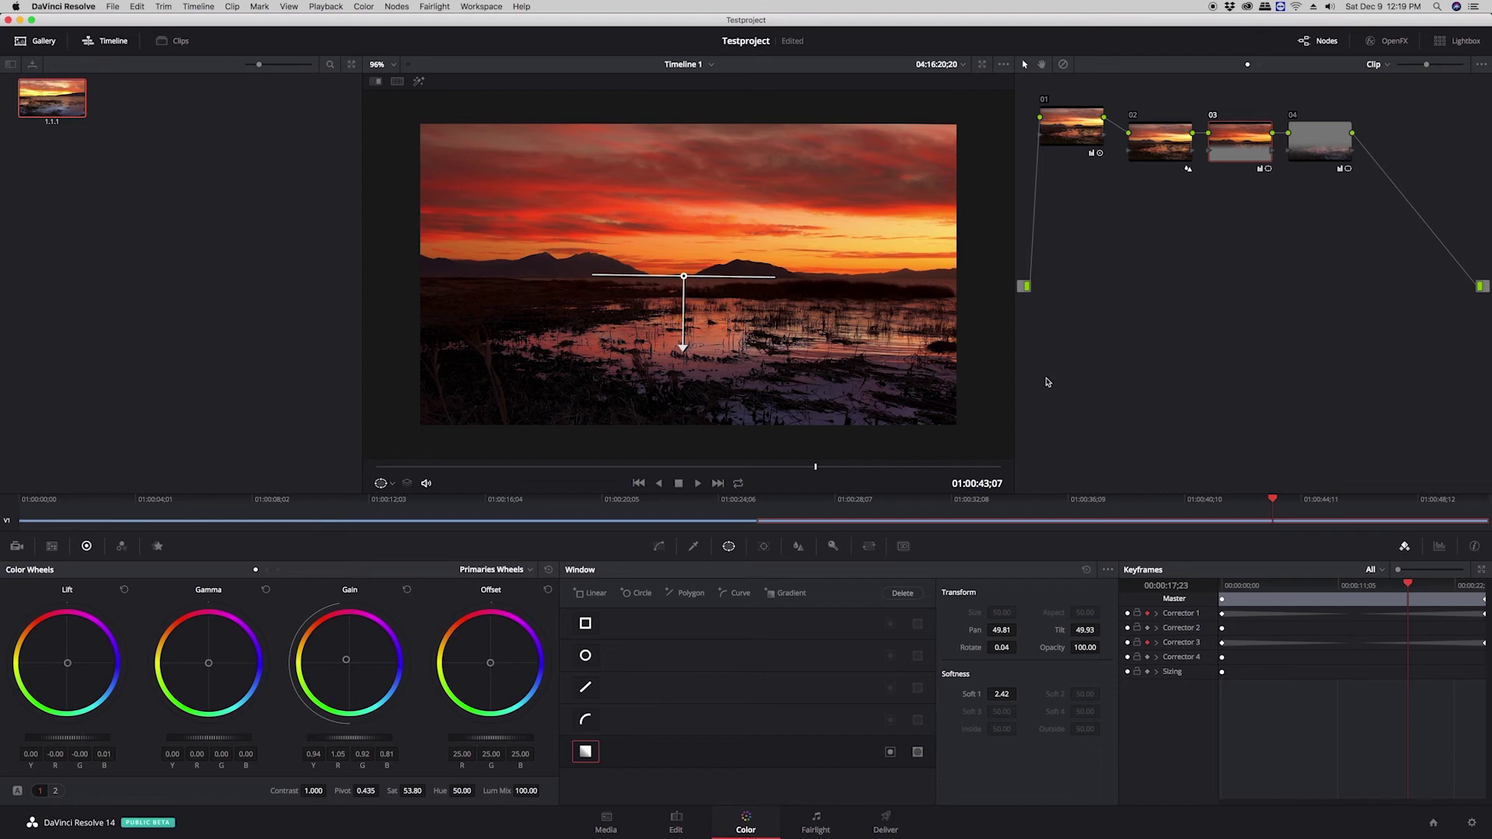
{"action": "key", "text": "super+s"}
Open the Project Manager, browse through the saved projects, and close it without switching projects
{"action": "left_click", "coordinate": [1431, 827]}
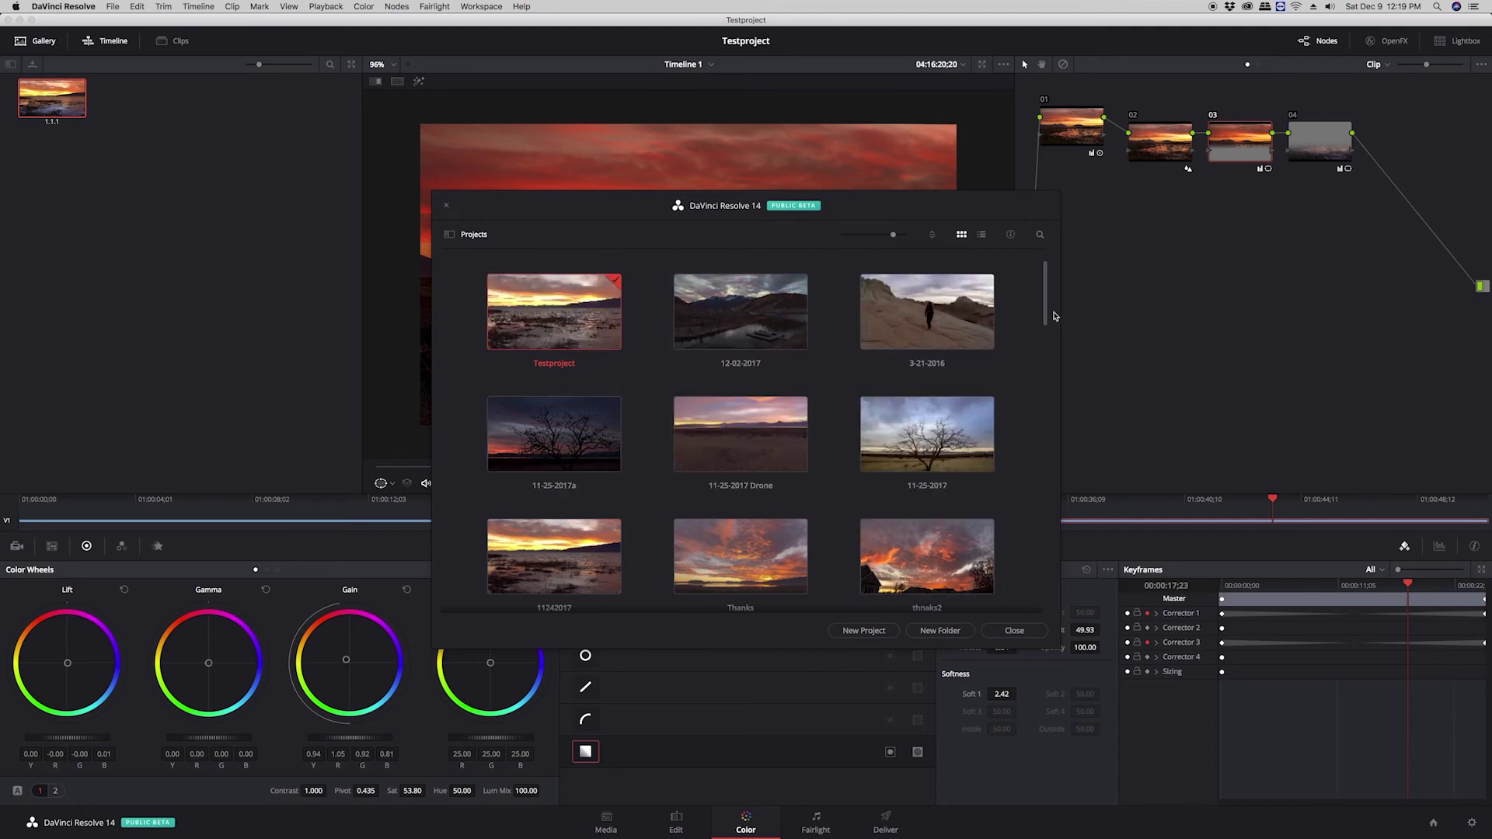
{"action": "left_click_drag", "start_coordinate": [1045, 306], "coordinate": [1019, 589]}
{"action": "scroll", "coordinate": [1003, 528], "scroll_direction": "up", "scroll_amount": 10}
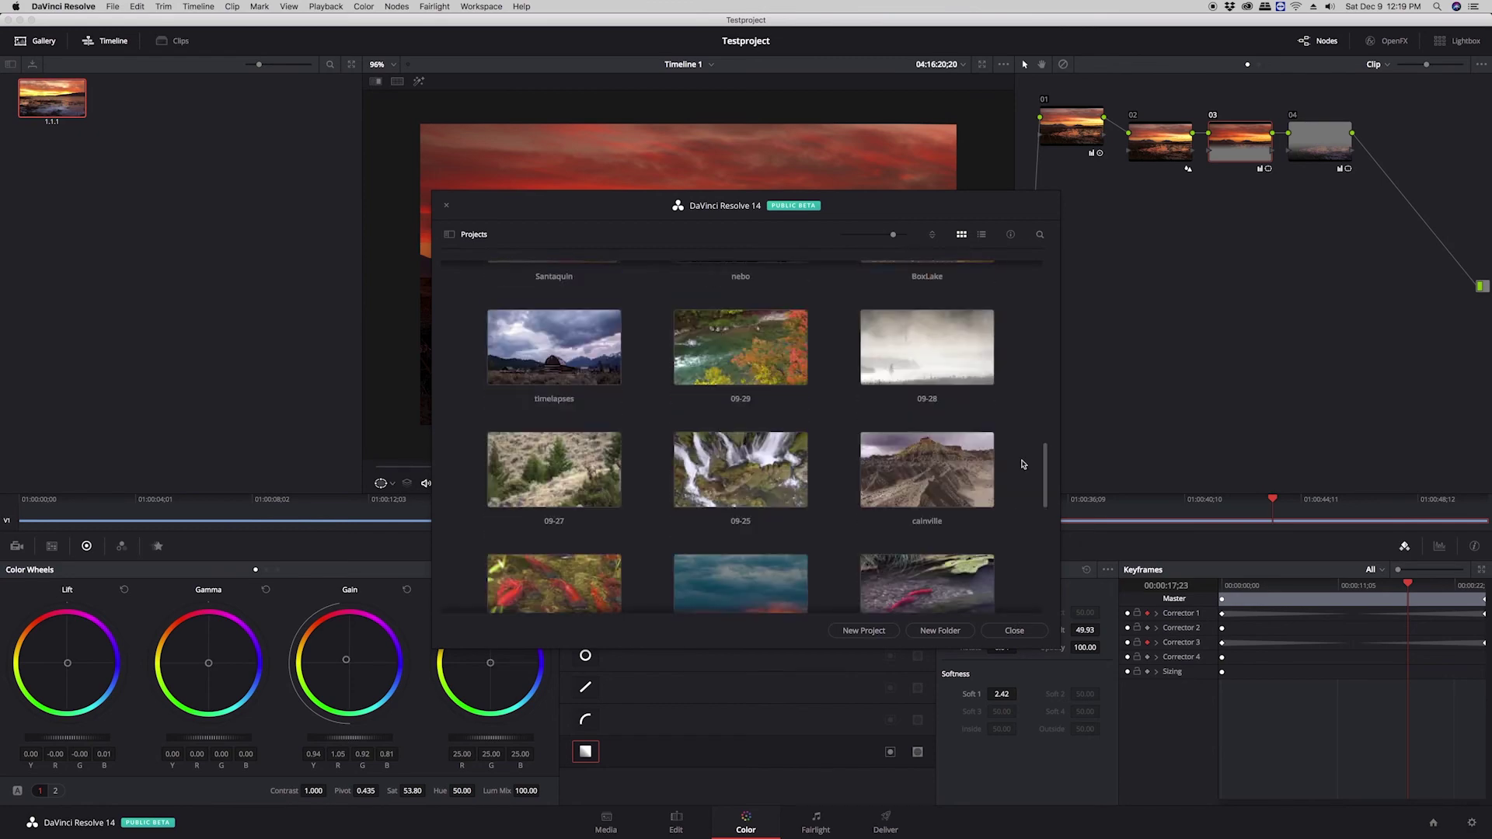
{"action": "left_click", "coordinate": [1014, 630]}
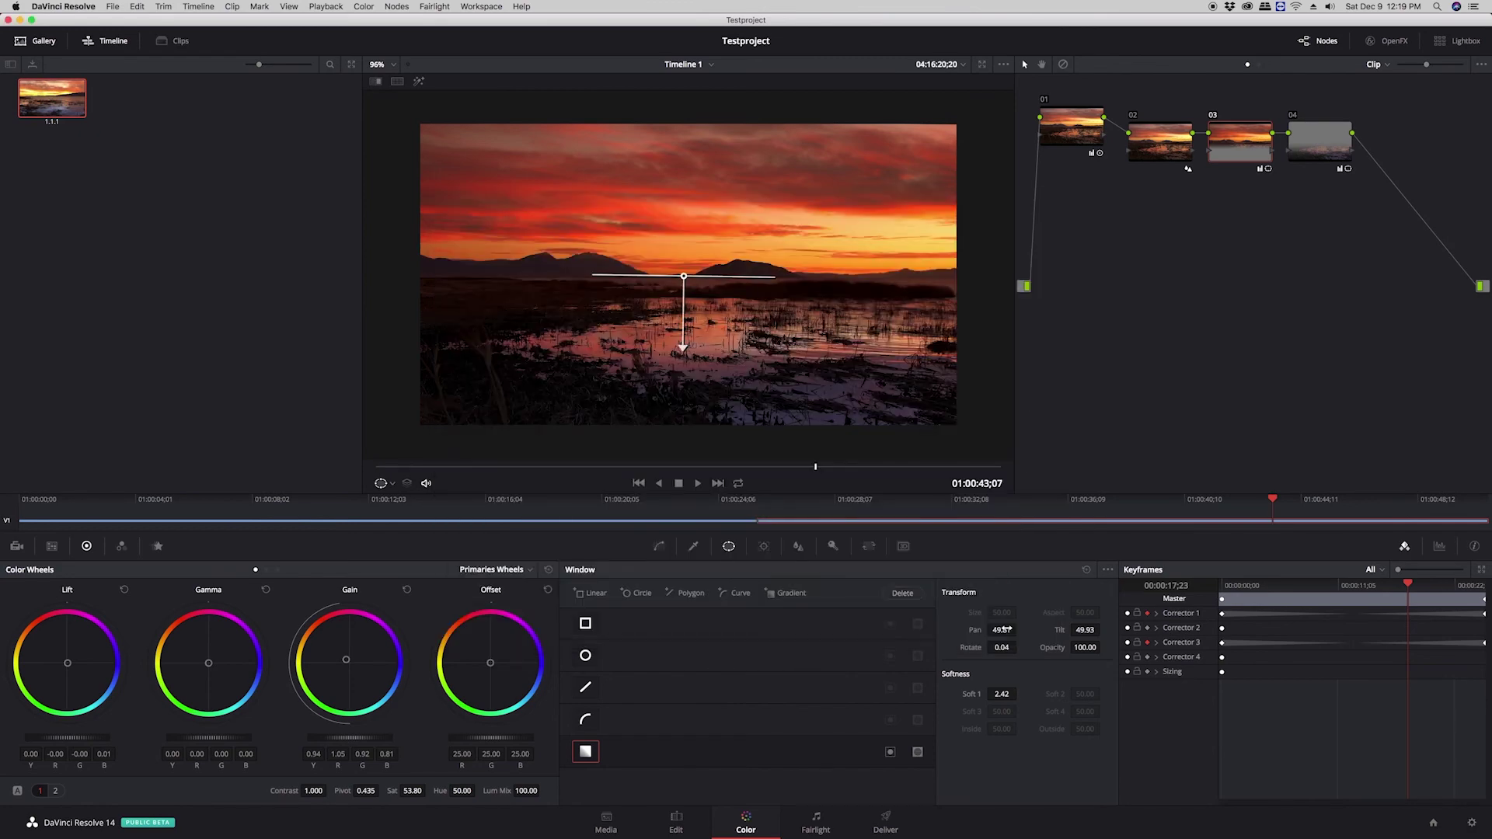
Open the project settings to review the master timeline format and monitoring options, and leave without saving changes
{"action": "left_click", "coordinate": [249, 274]}
{"action": "left_click", "coordinate": [113, 7]}
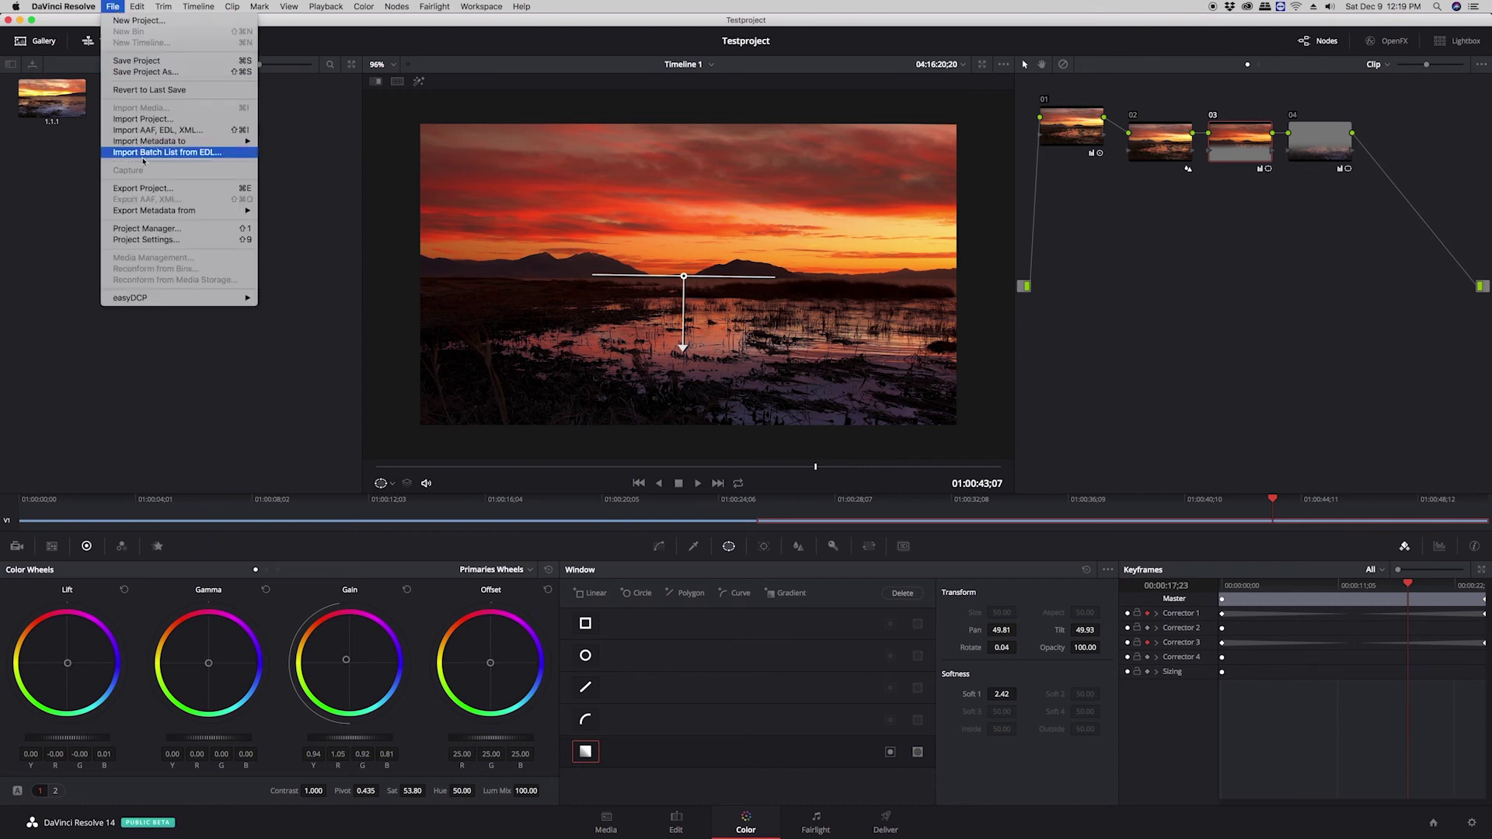
{"action": "left_click", "coordinate": [184, 243]}
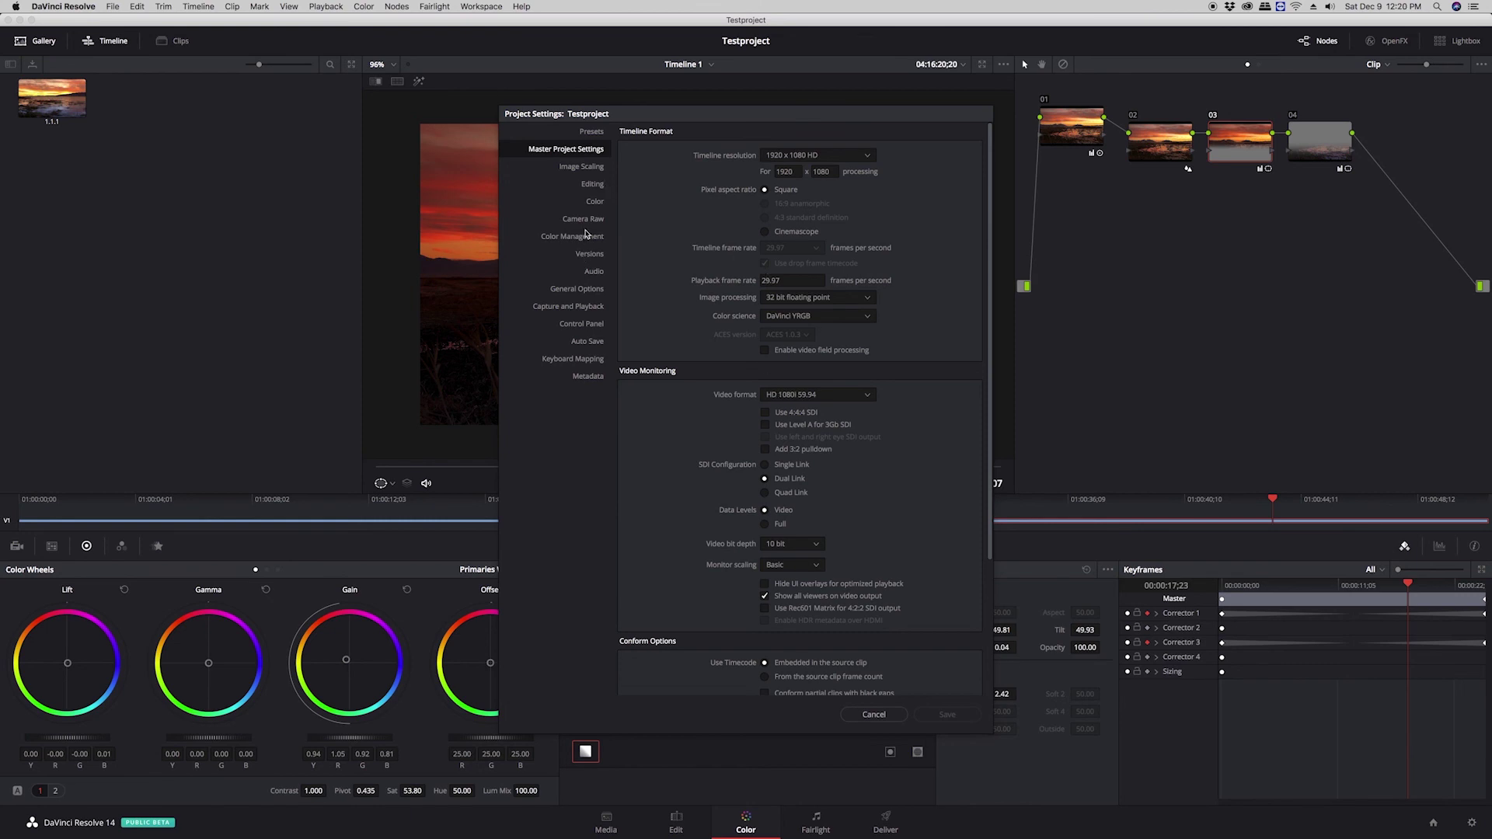
{"action": "left_click", "coordinate": [871, 716]}
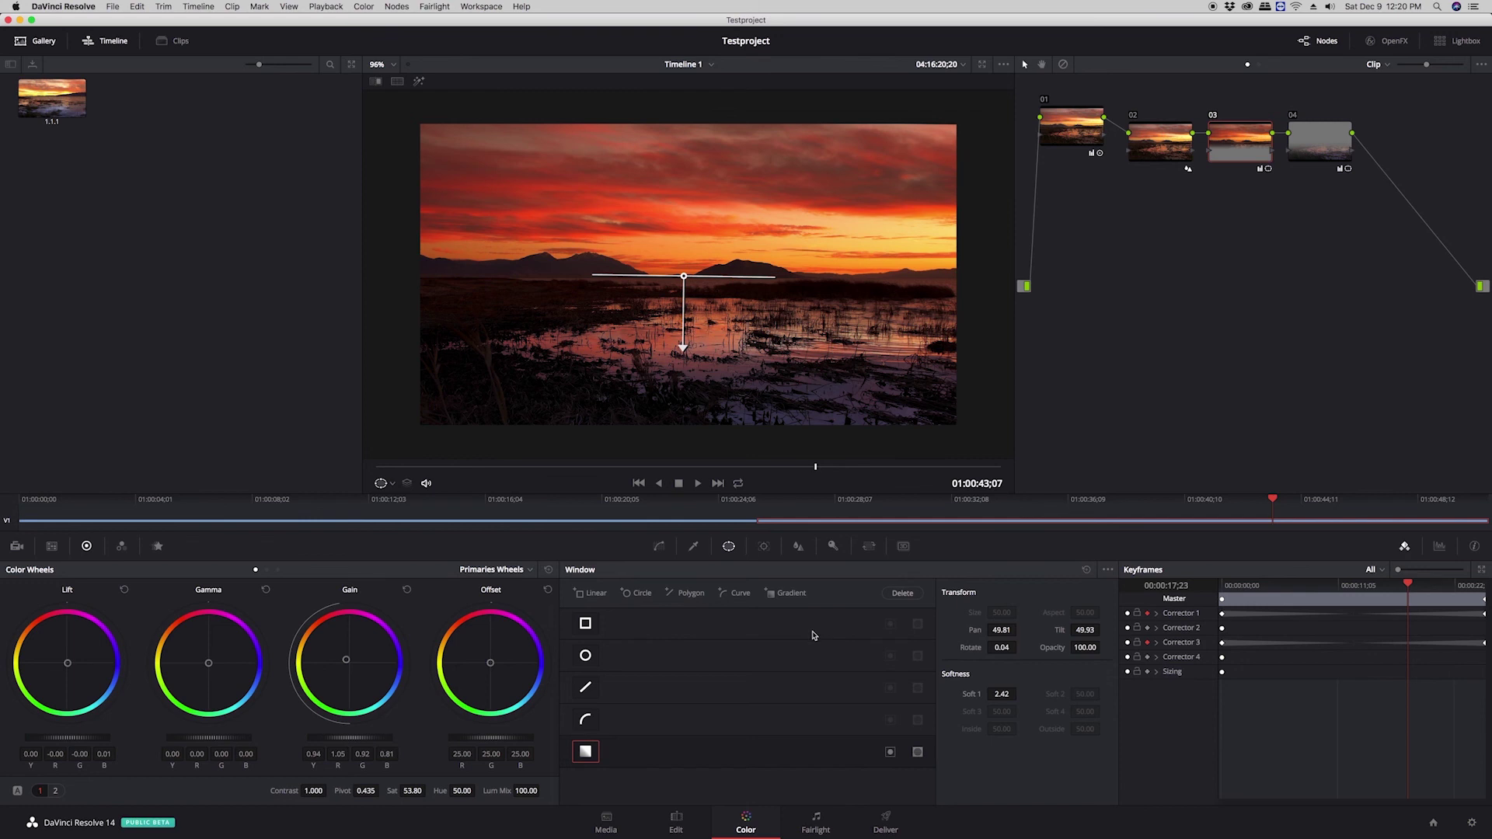